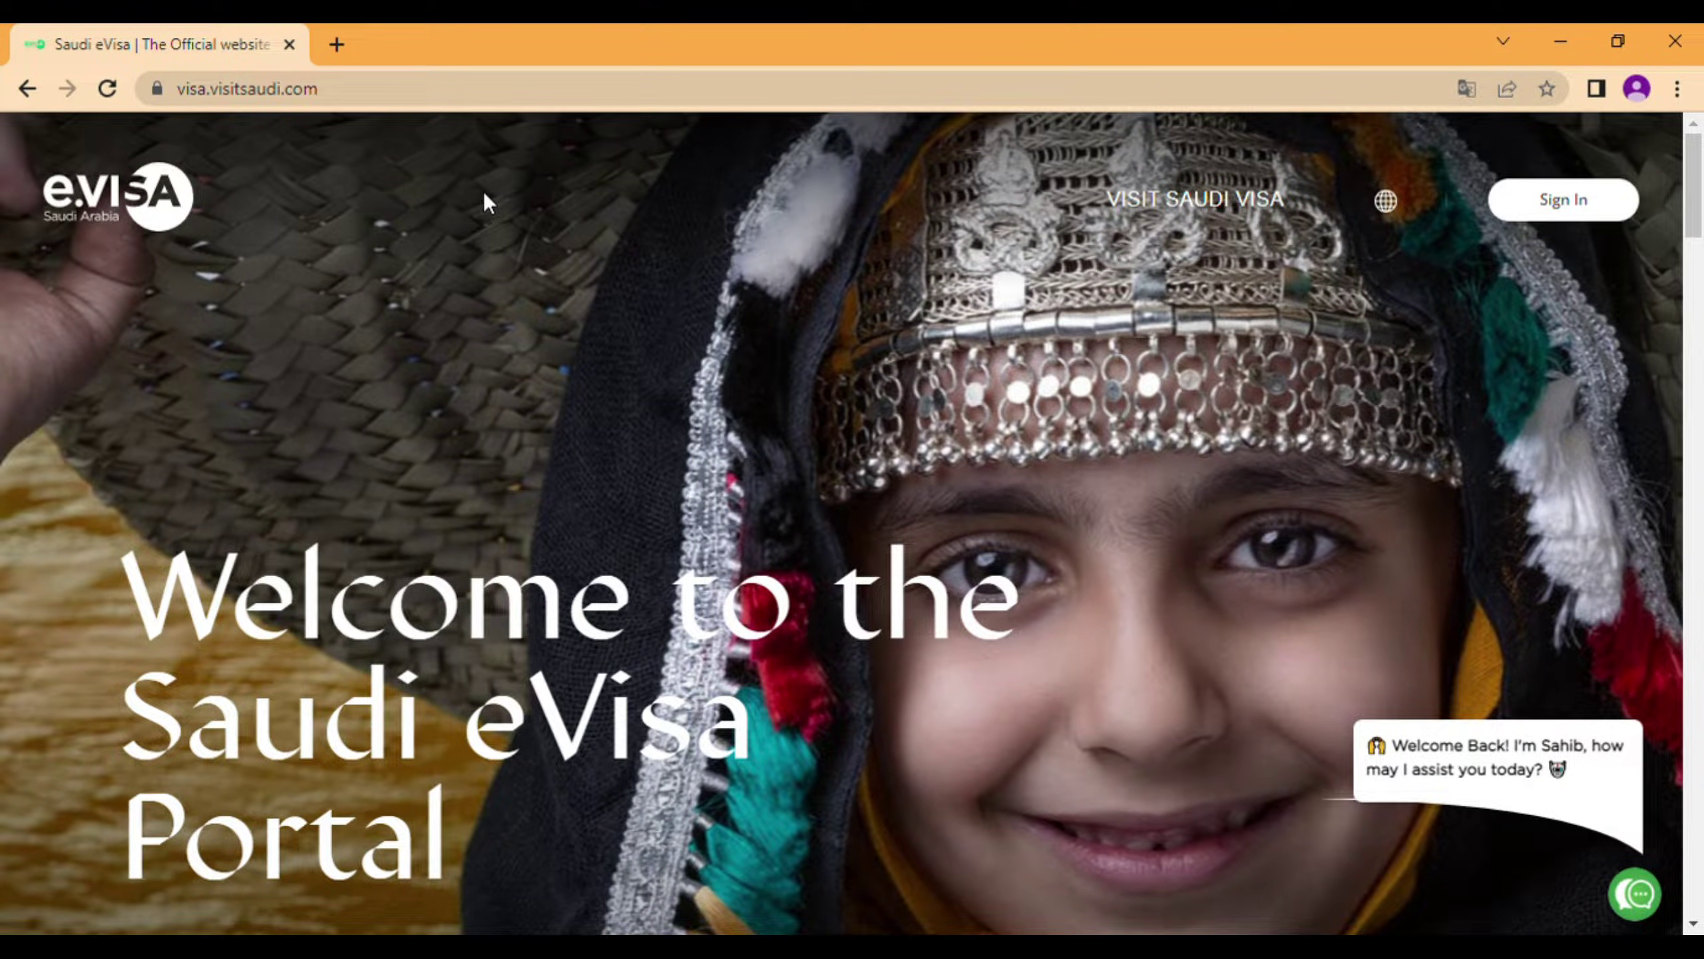
# Step: Check the site's language menu without switching, then review the French welcome heading
pyautogui.click(1386, 202)
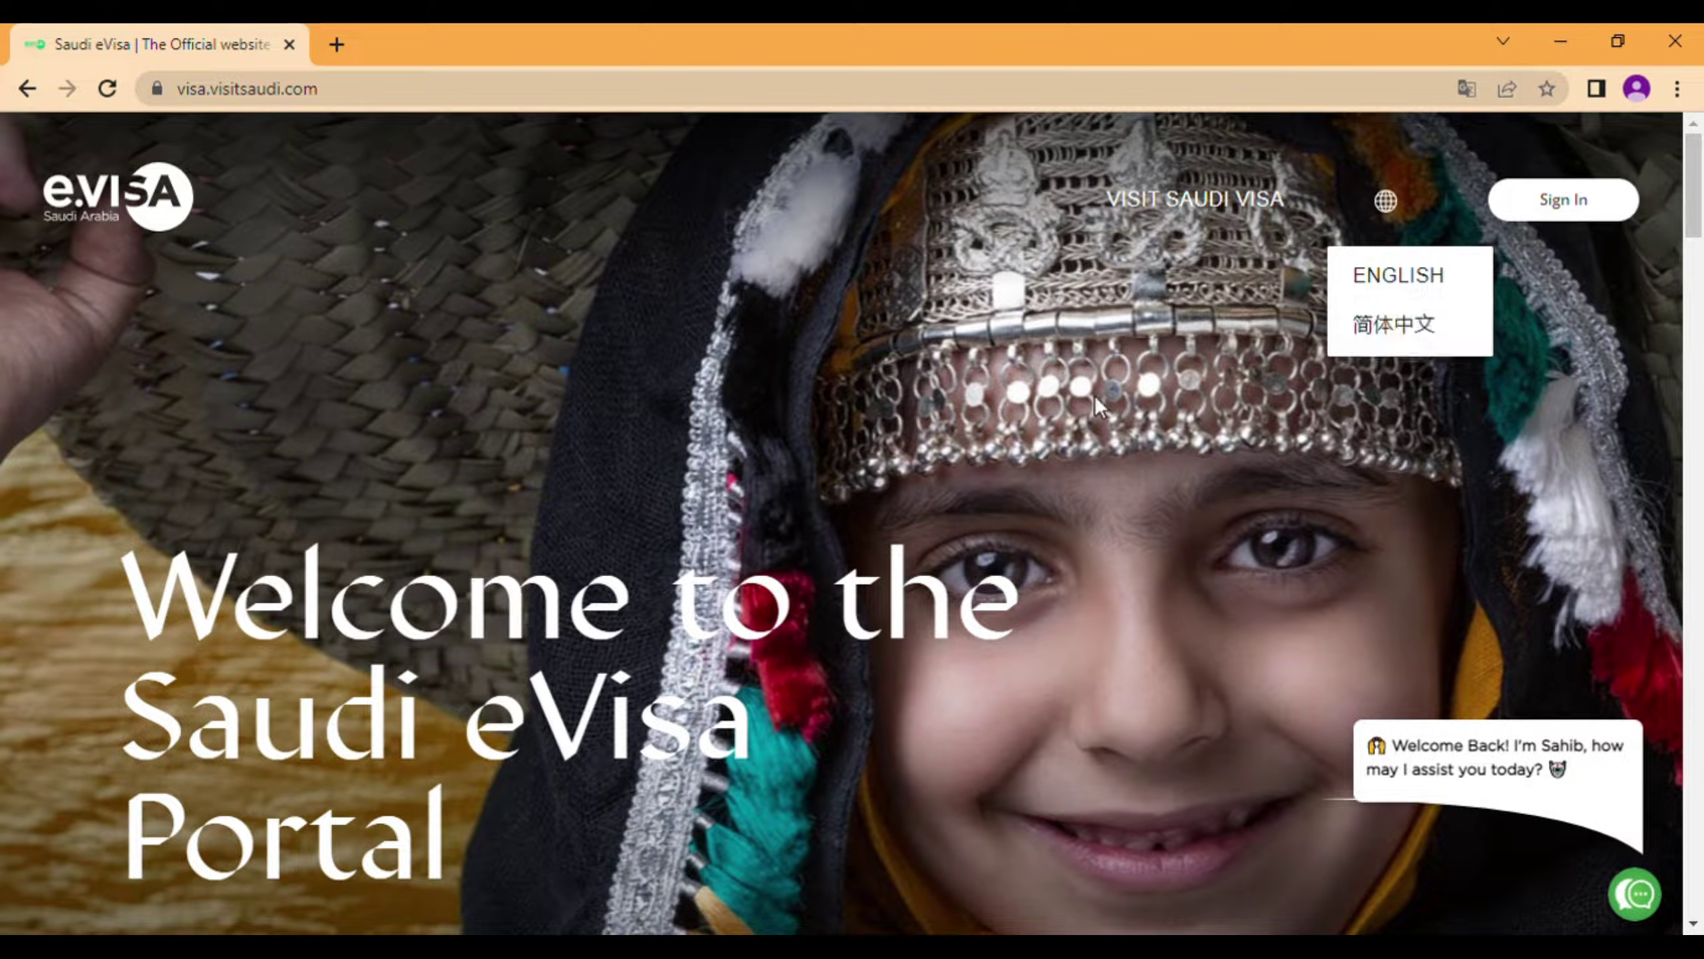
pyautogui.click(1094, 394)
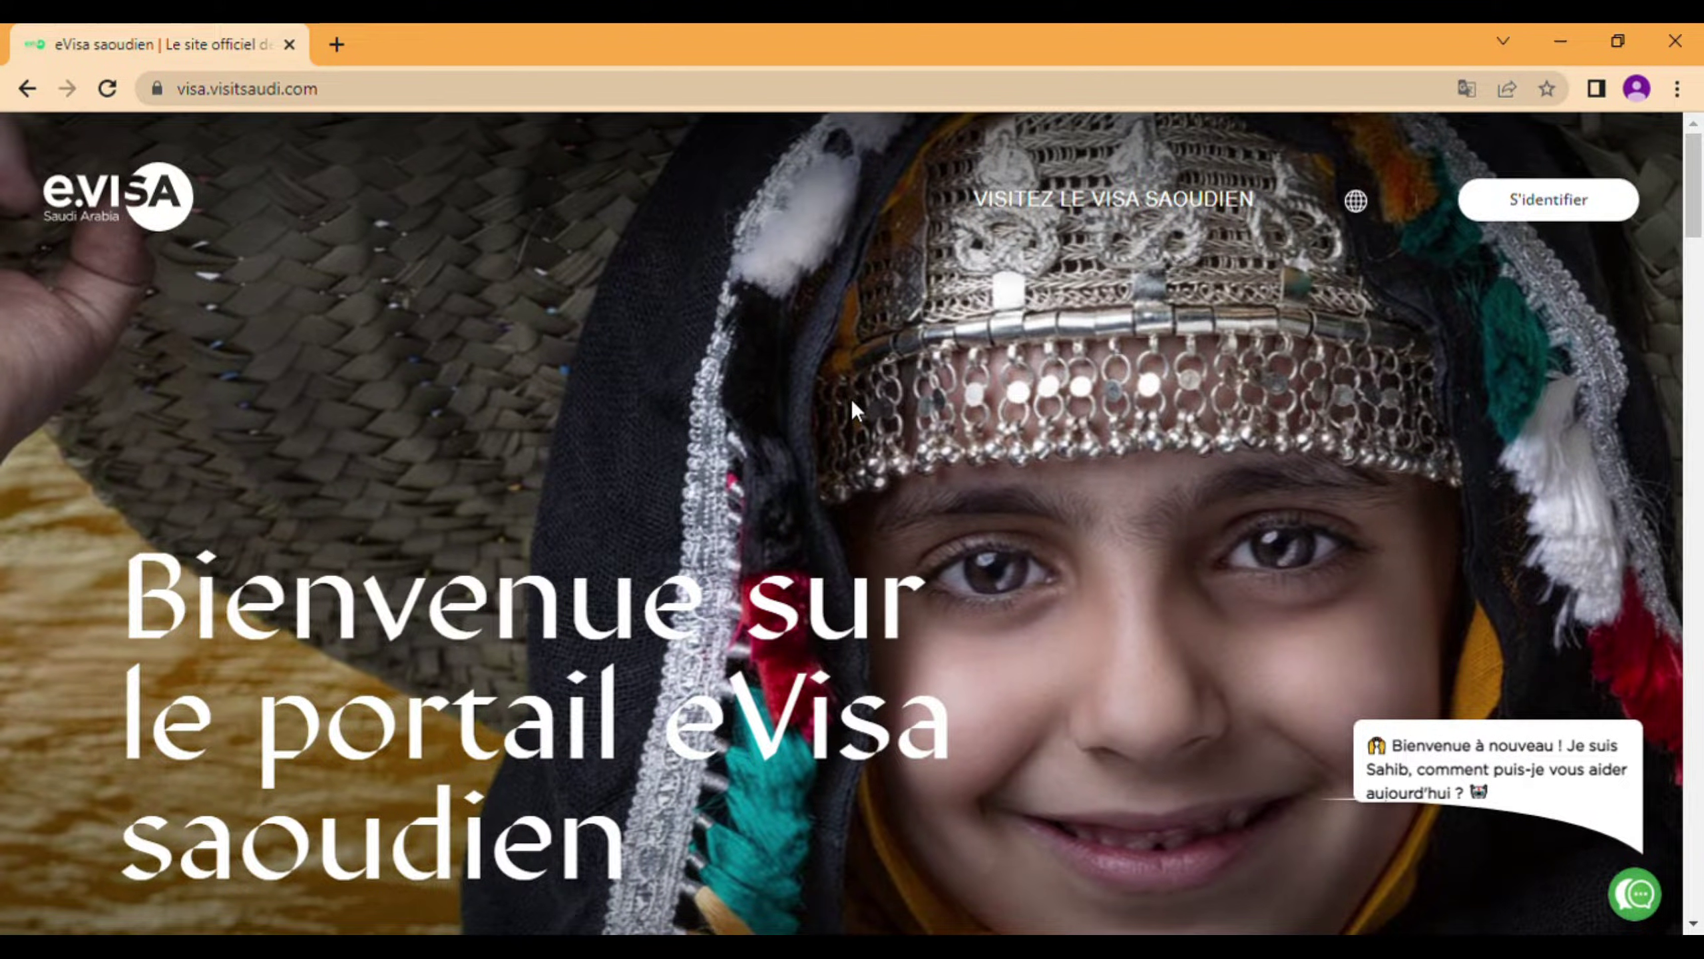
pyautogui.moveTo(120, 594); pyautogui.dragTo(894, 833)
pyautogui.click(993, 717)
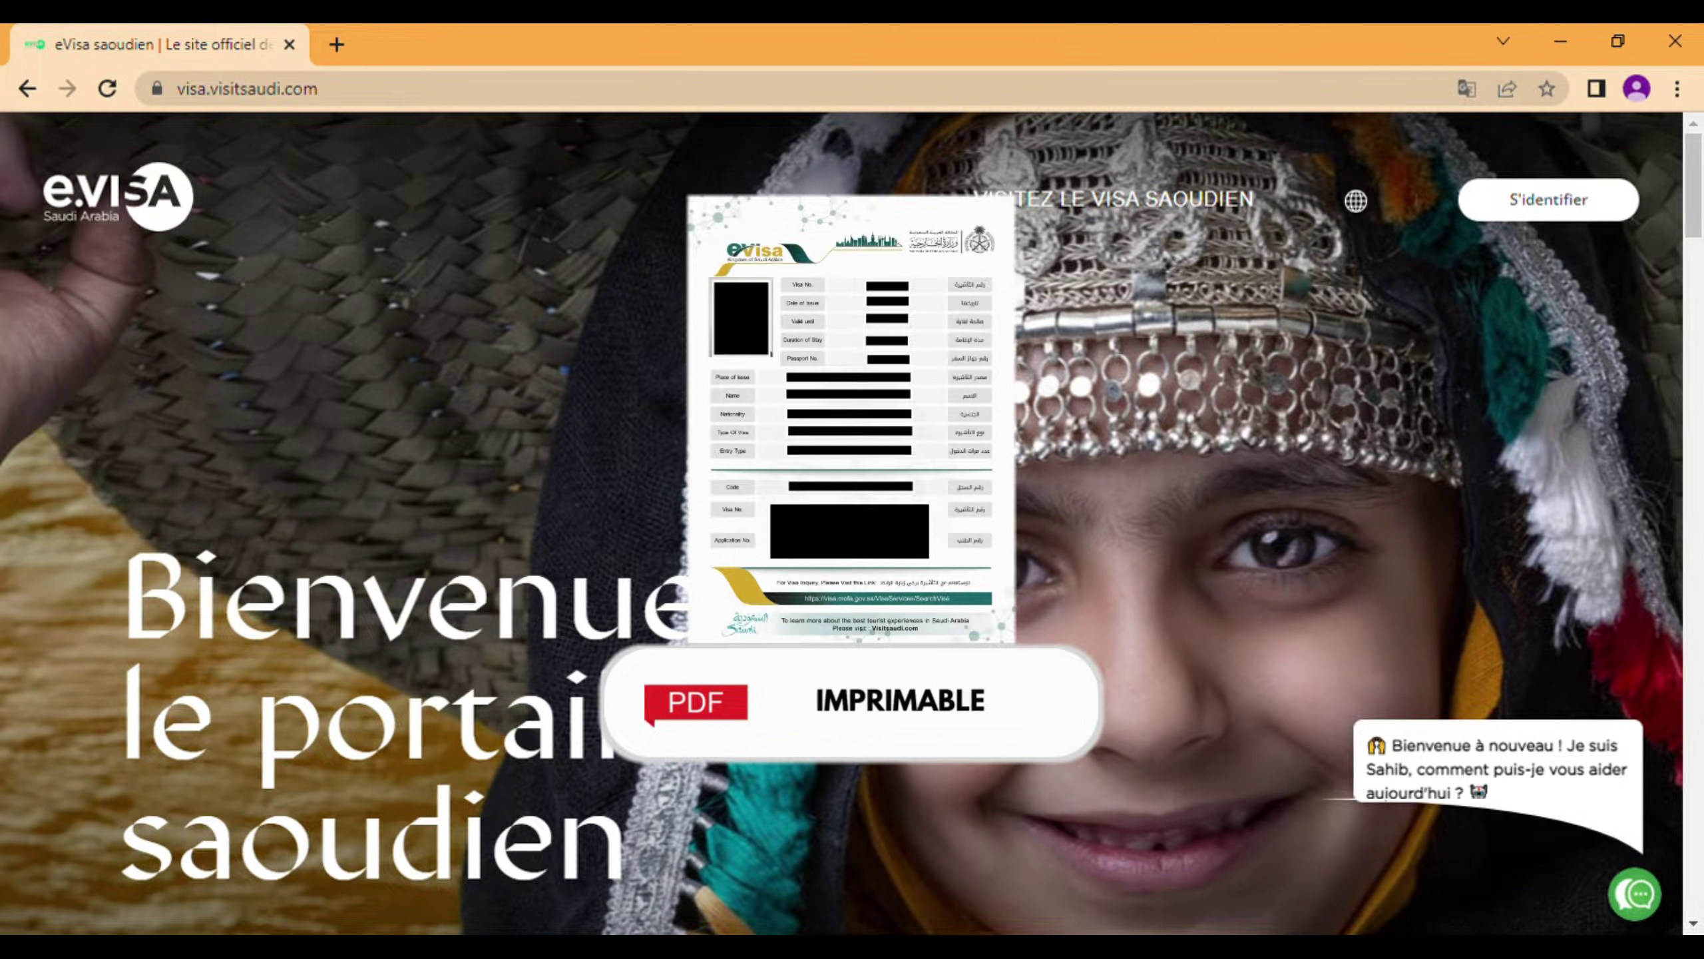
pyautogui.scroll(-10, 993, 723)
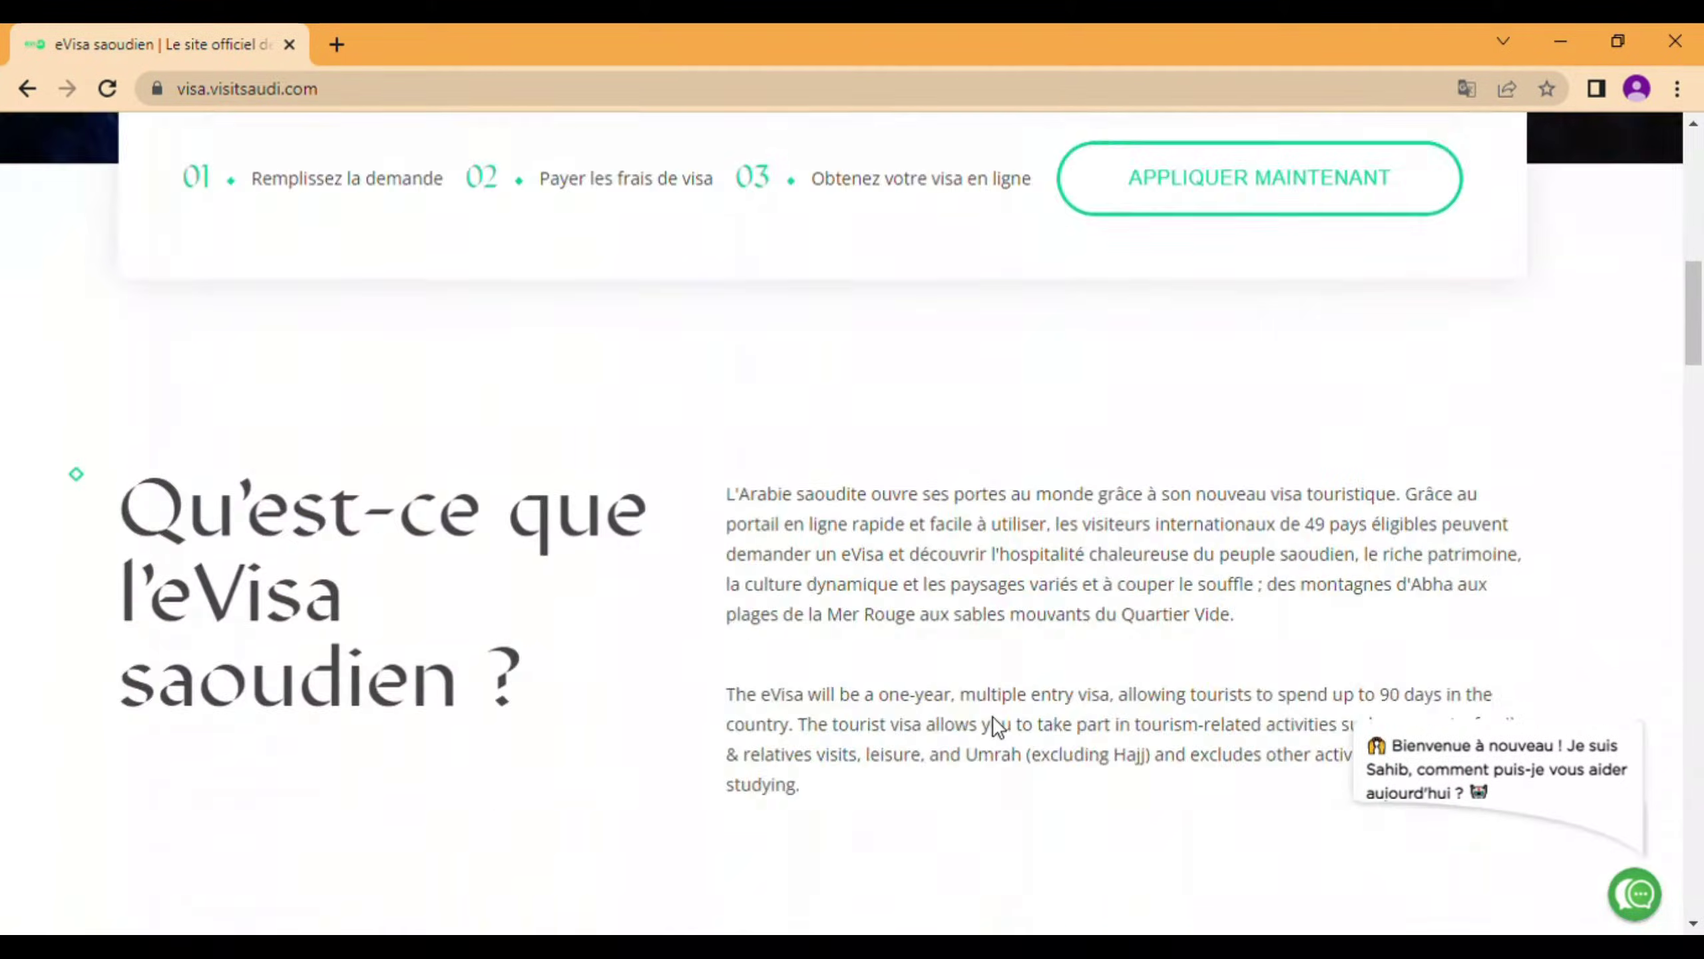
pyautogui.scroll(-8, 998, 726)
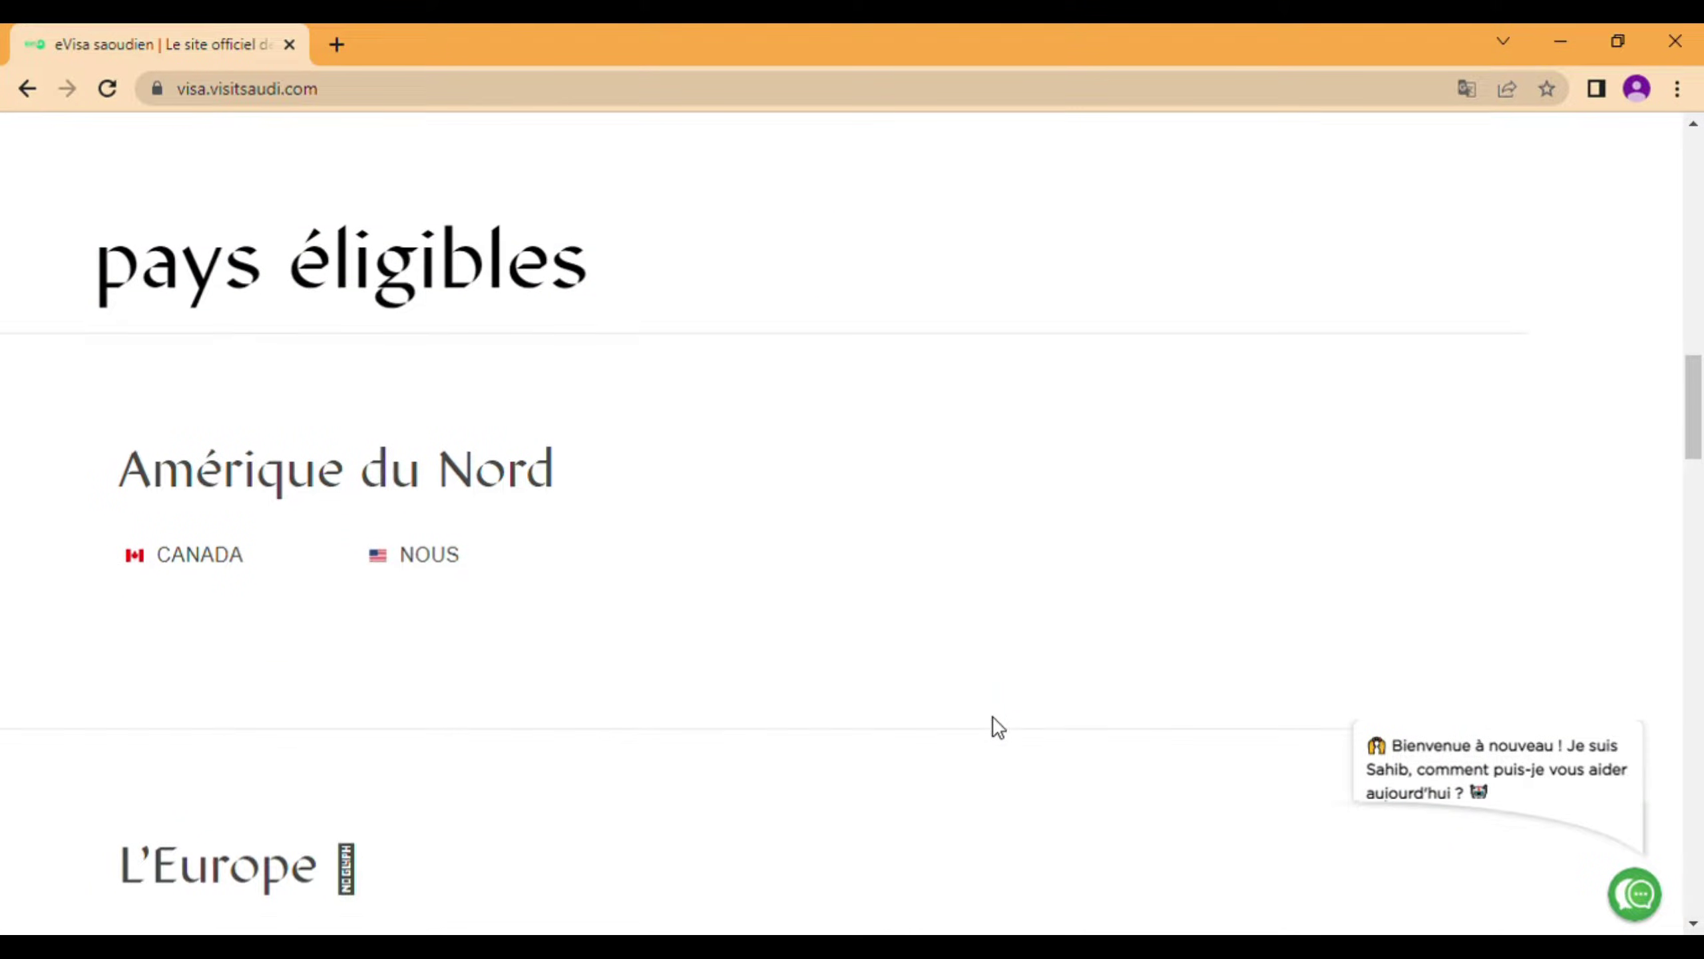
pyautogui.scroll(-12, 998, 726)
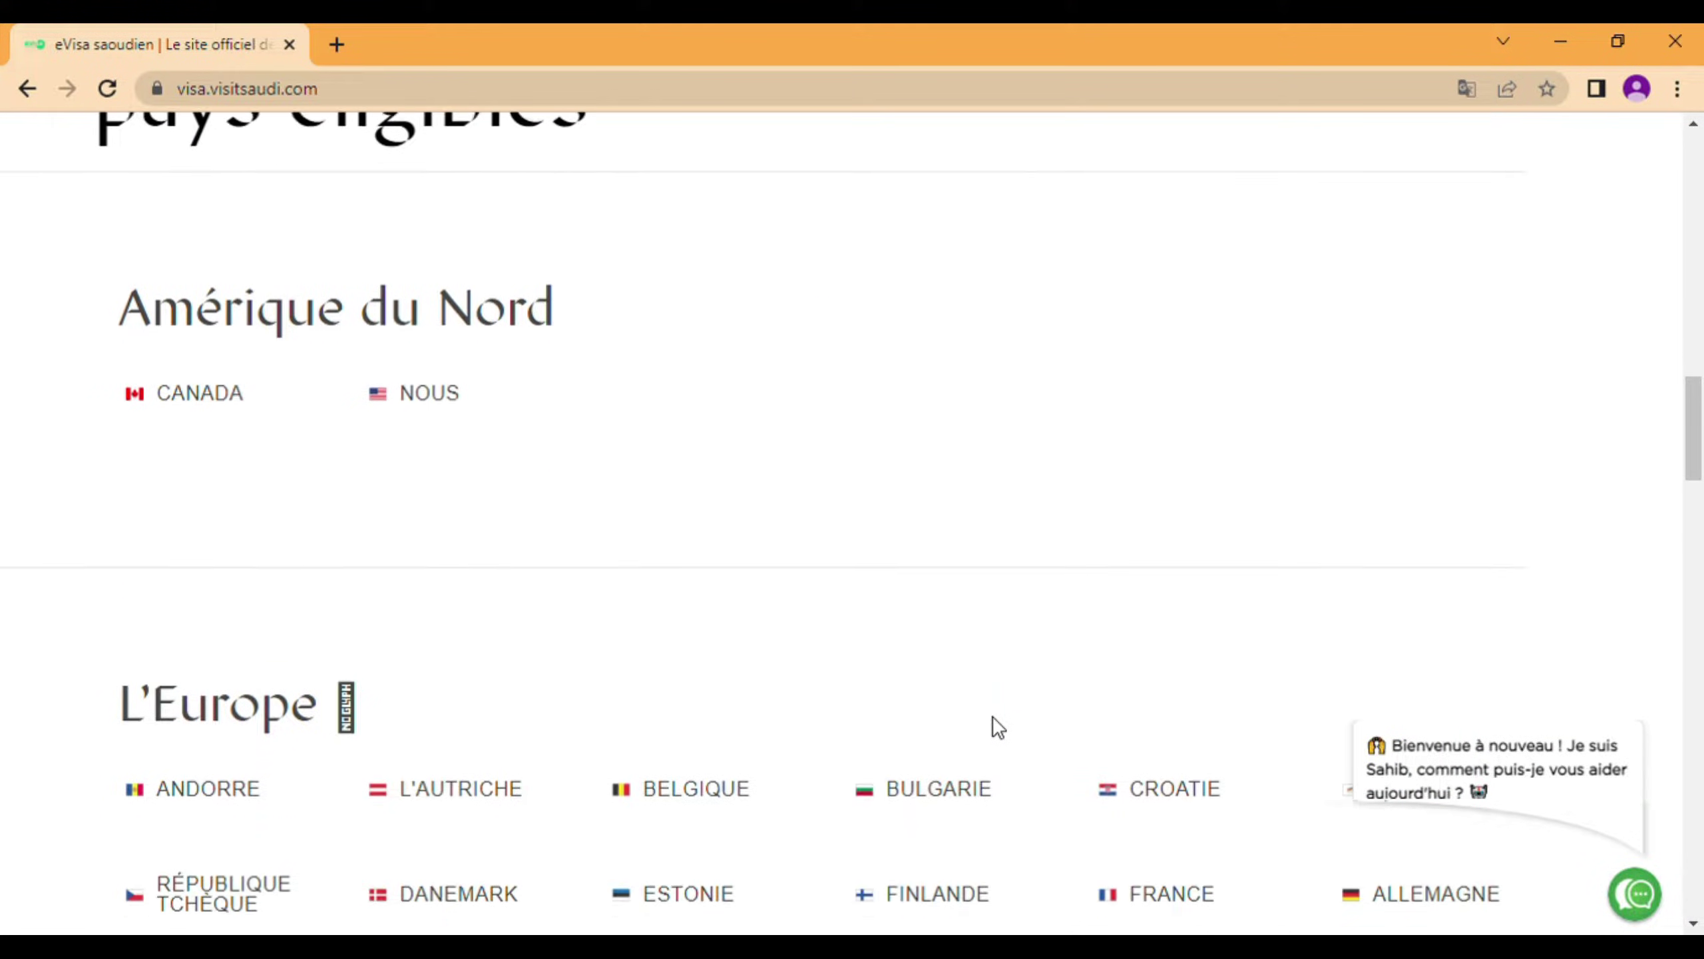
pyautogui.scroll(-10, 998, 726)
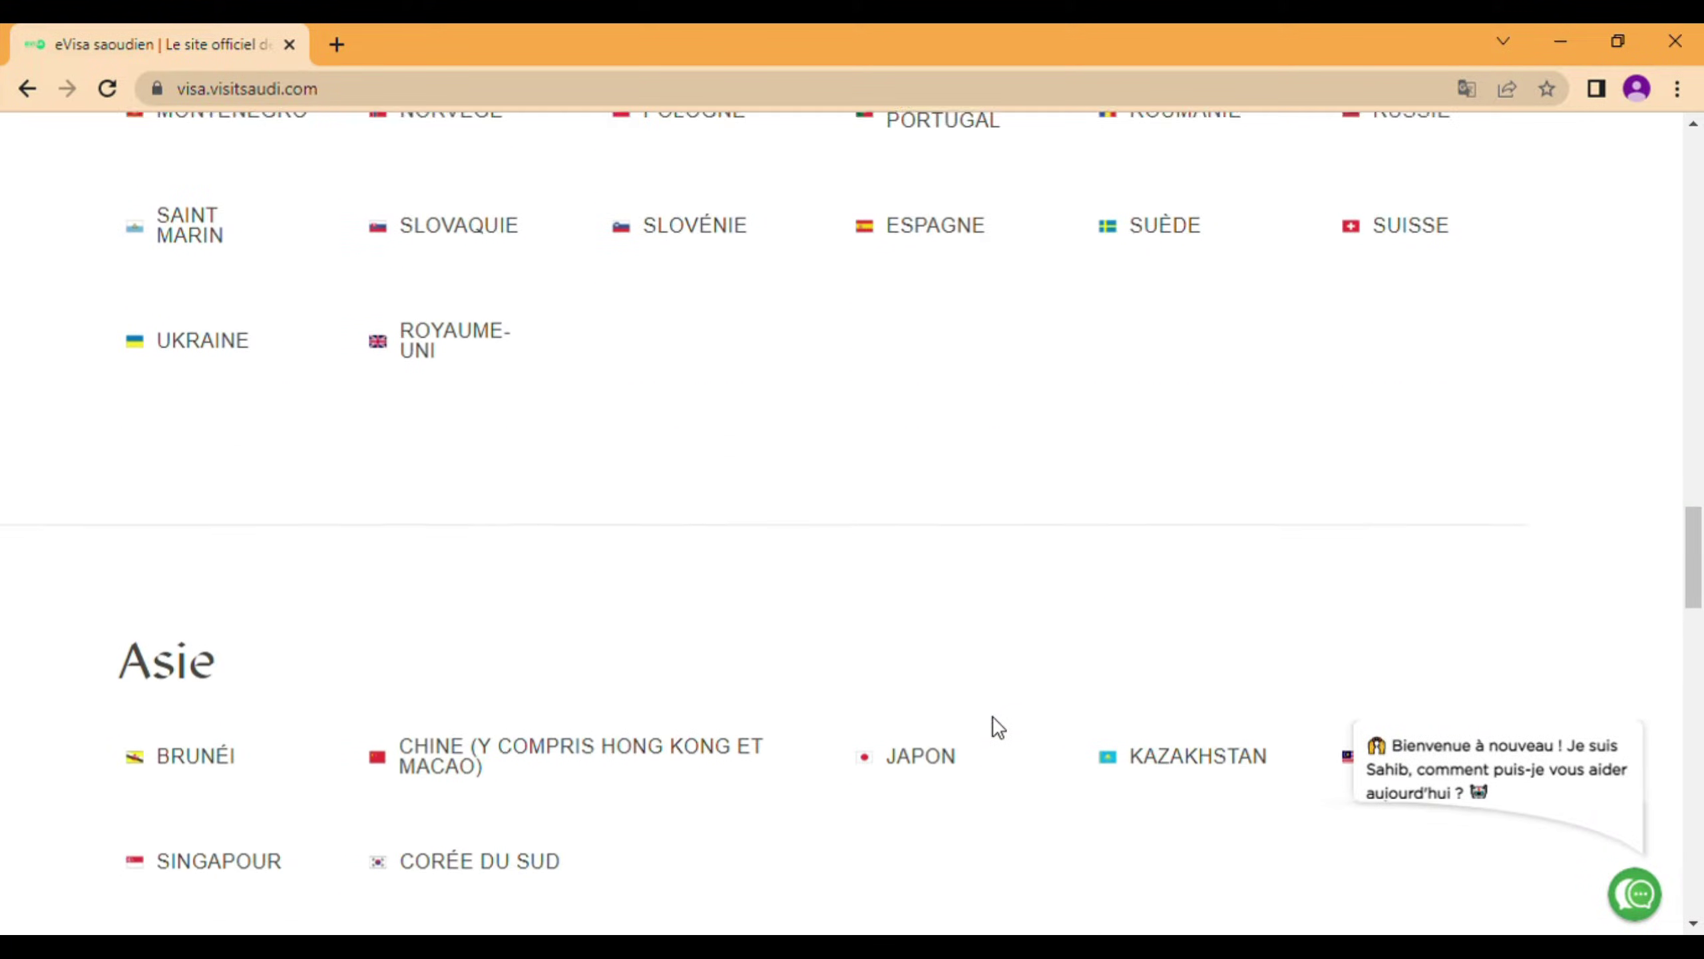
pyautogui.scroll(9, 998, 726)
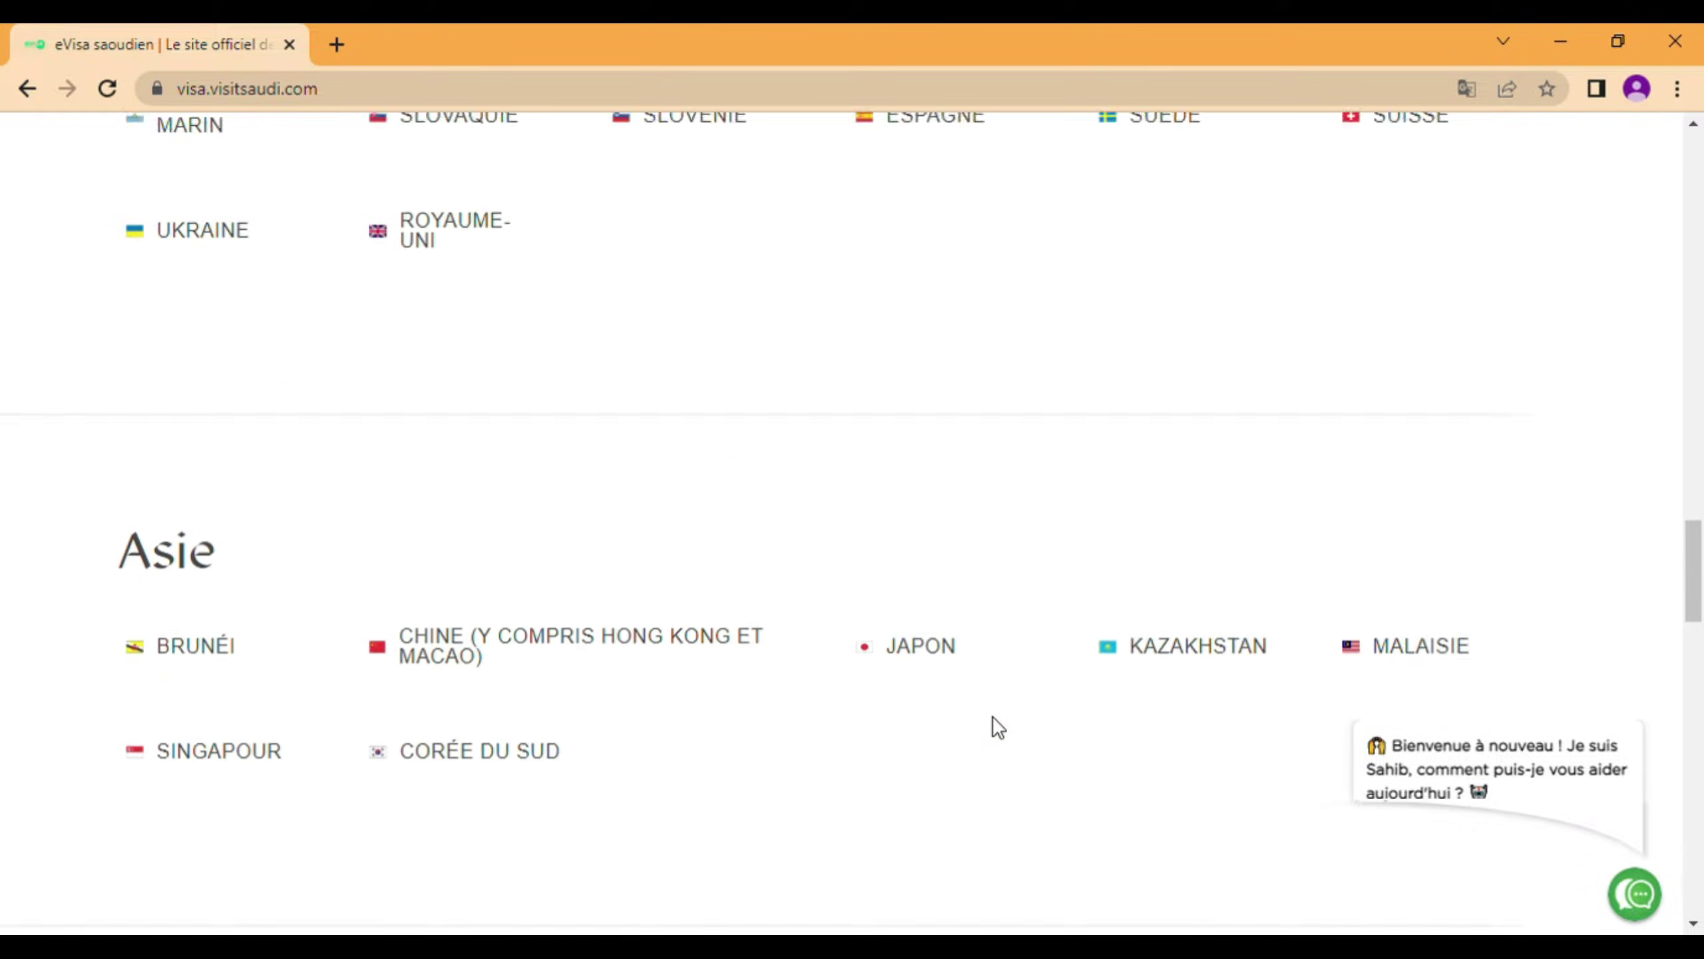
pyautogui.scroll(5, 998, 726)
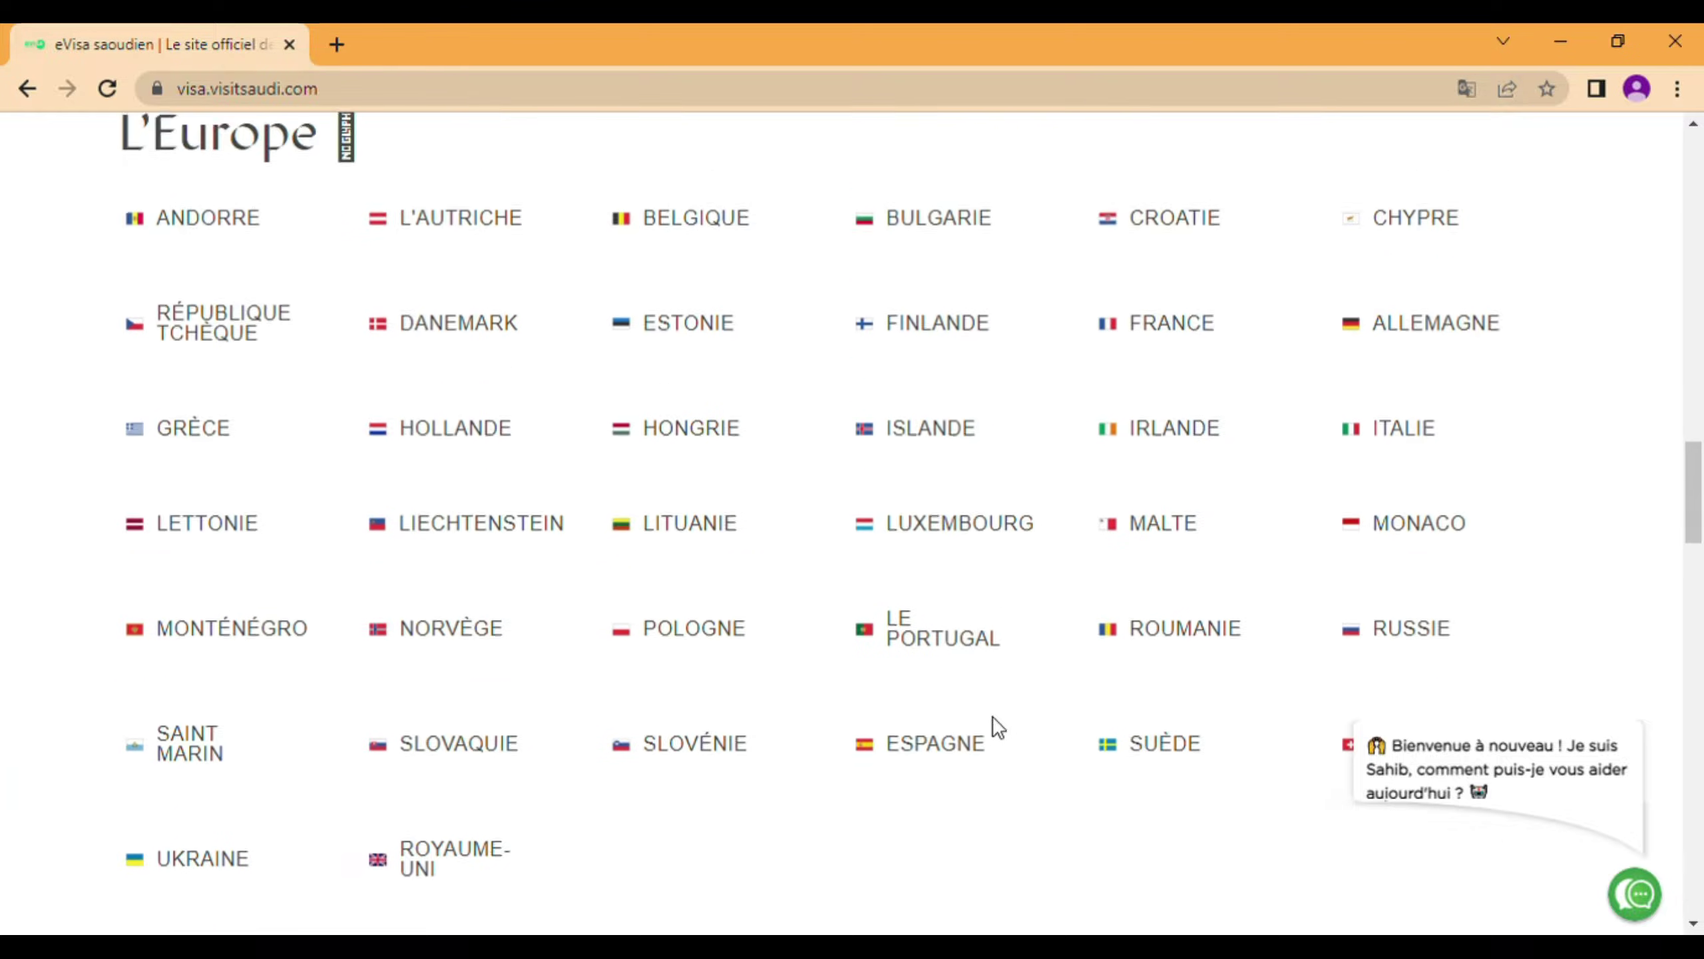
pyautogui.doubleClick(1186, 522)
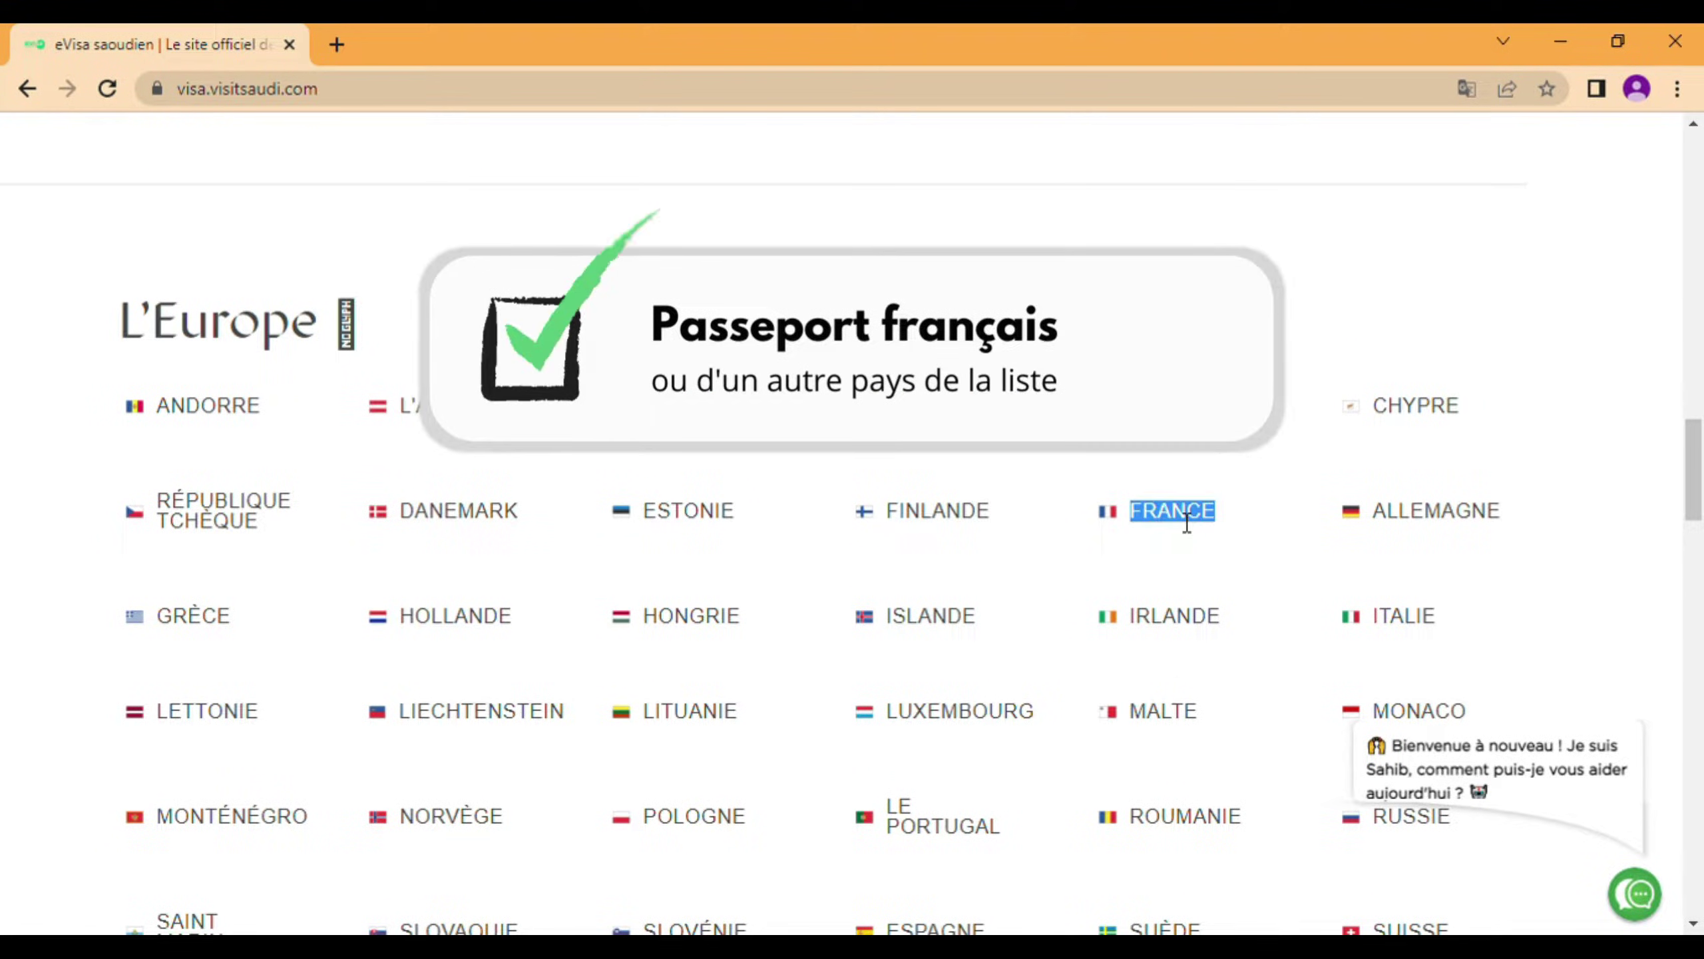
pyautogui.click(1250, 511)
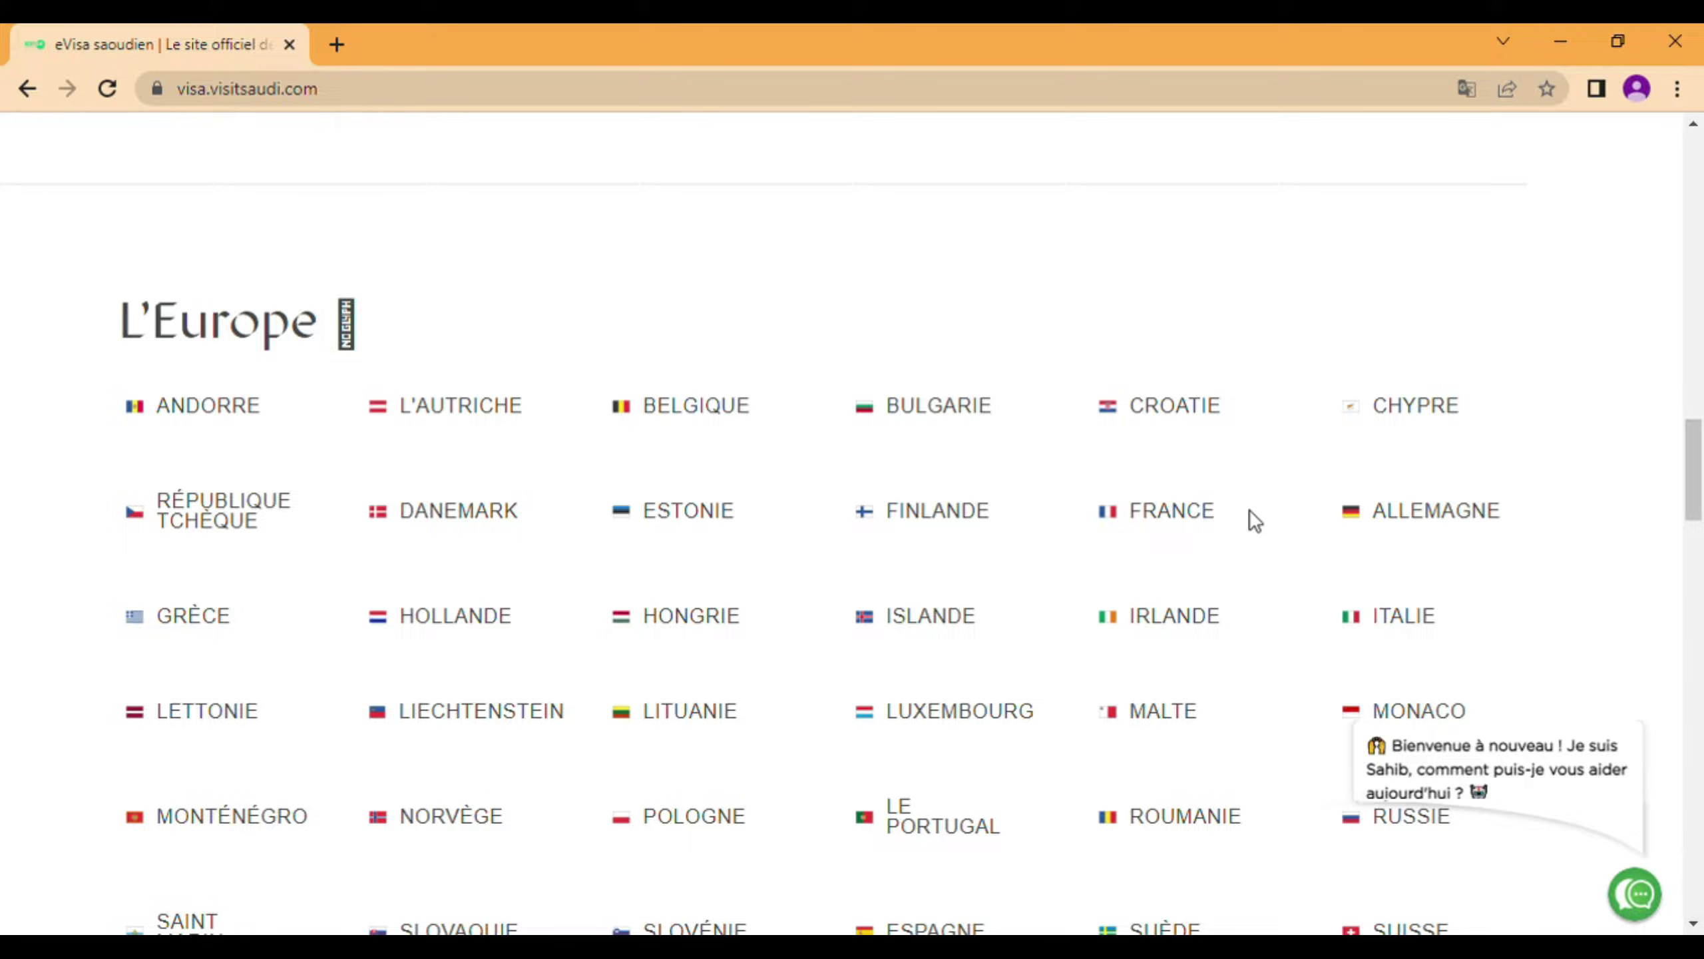
pyautogui.scroll(-10, 1250, 511)
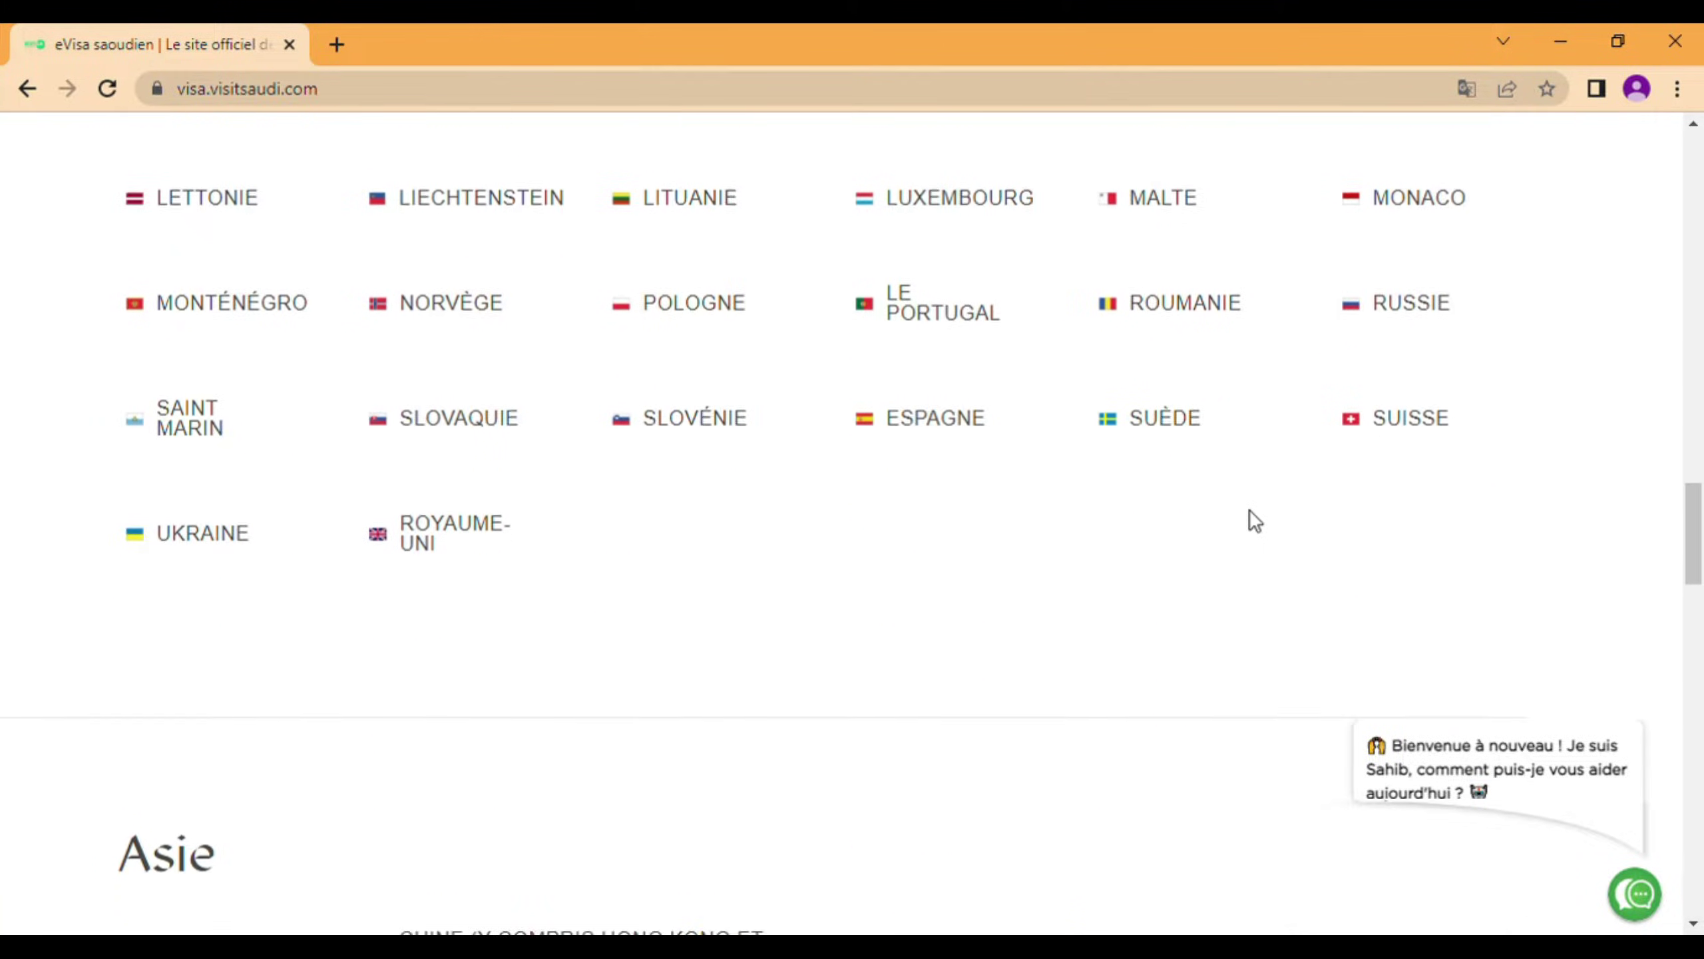
pyautogui.scroll(-15, 1250, 511)
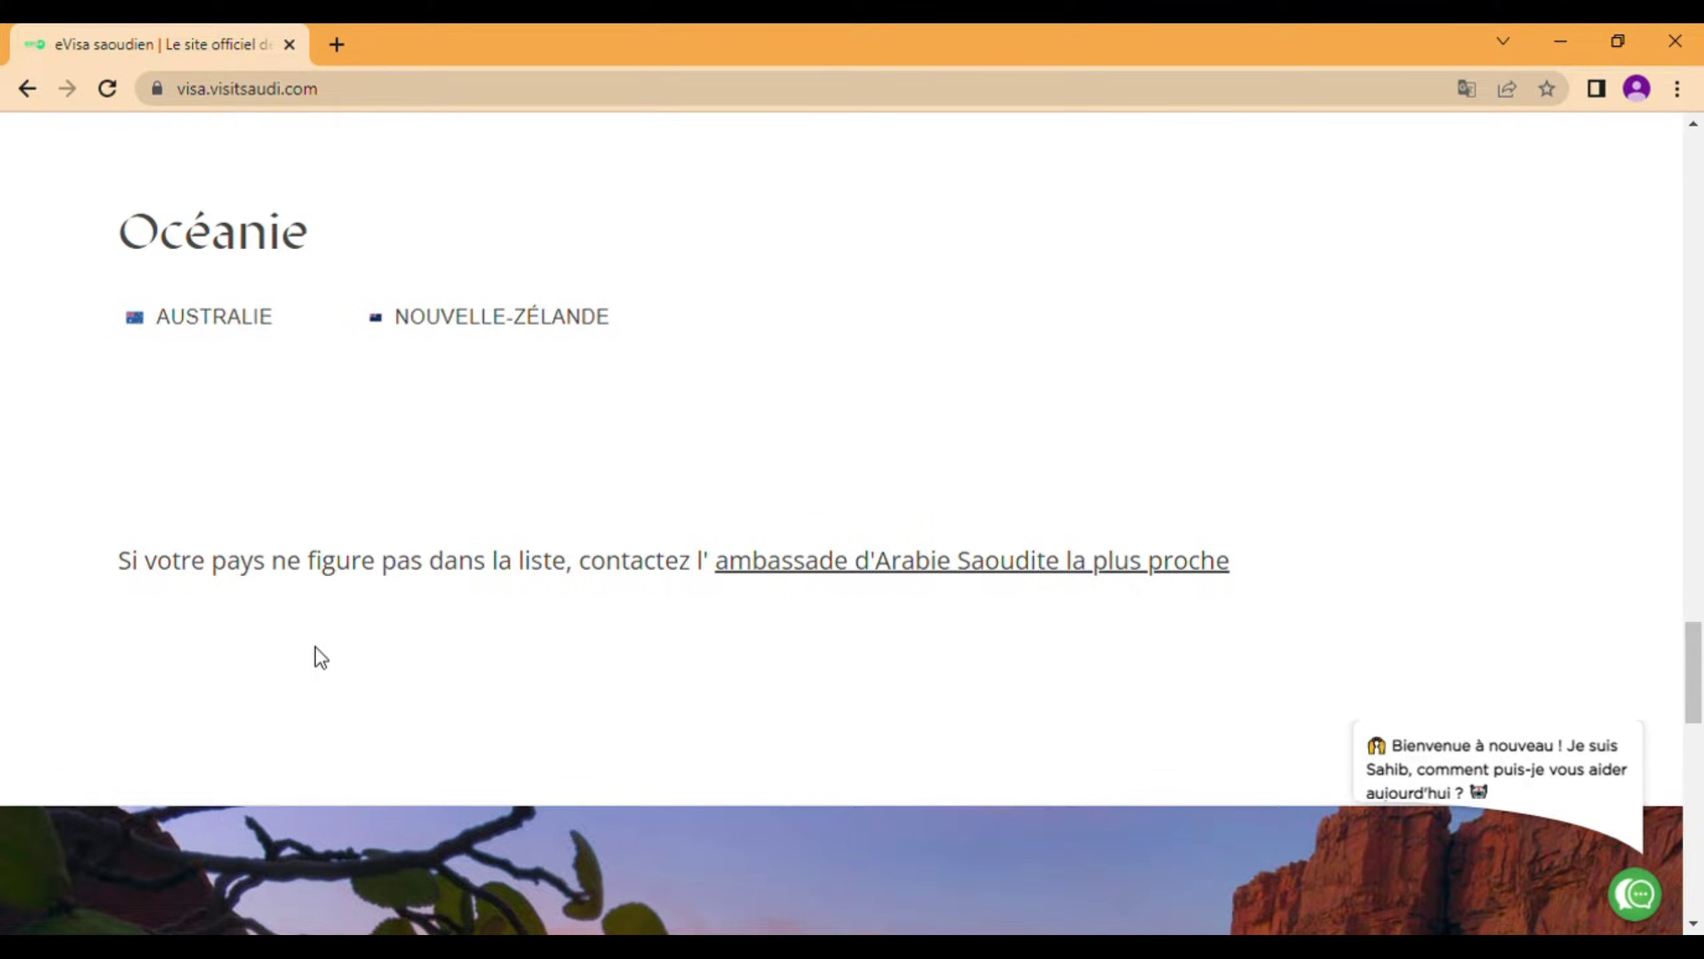
pyautogui.press('Home')
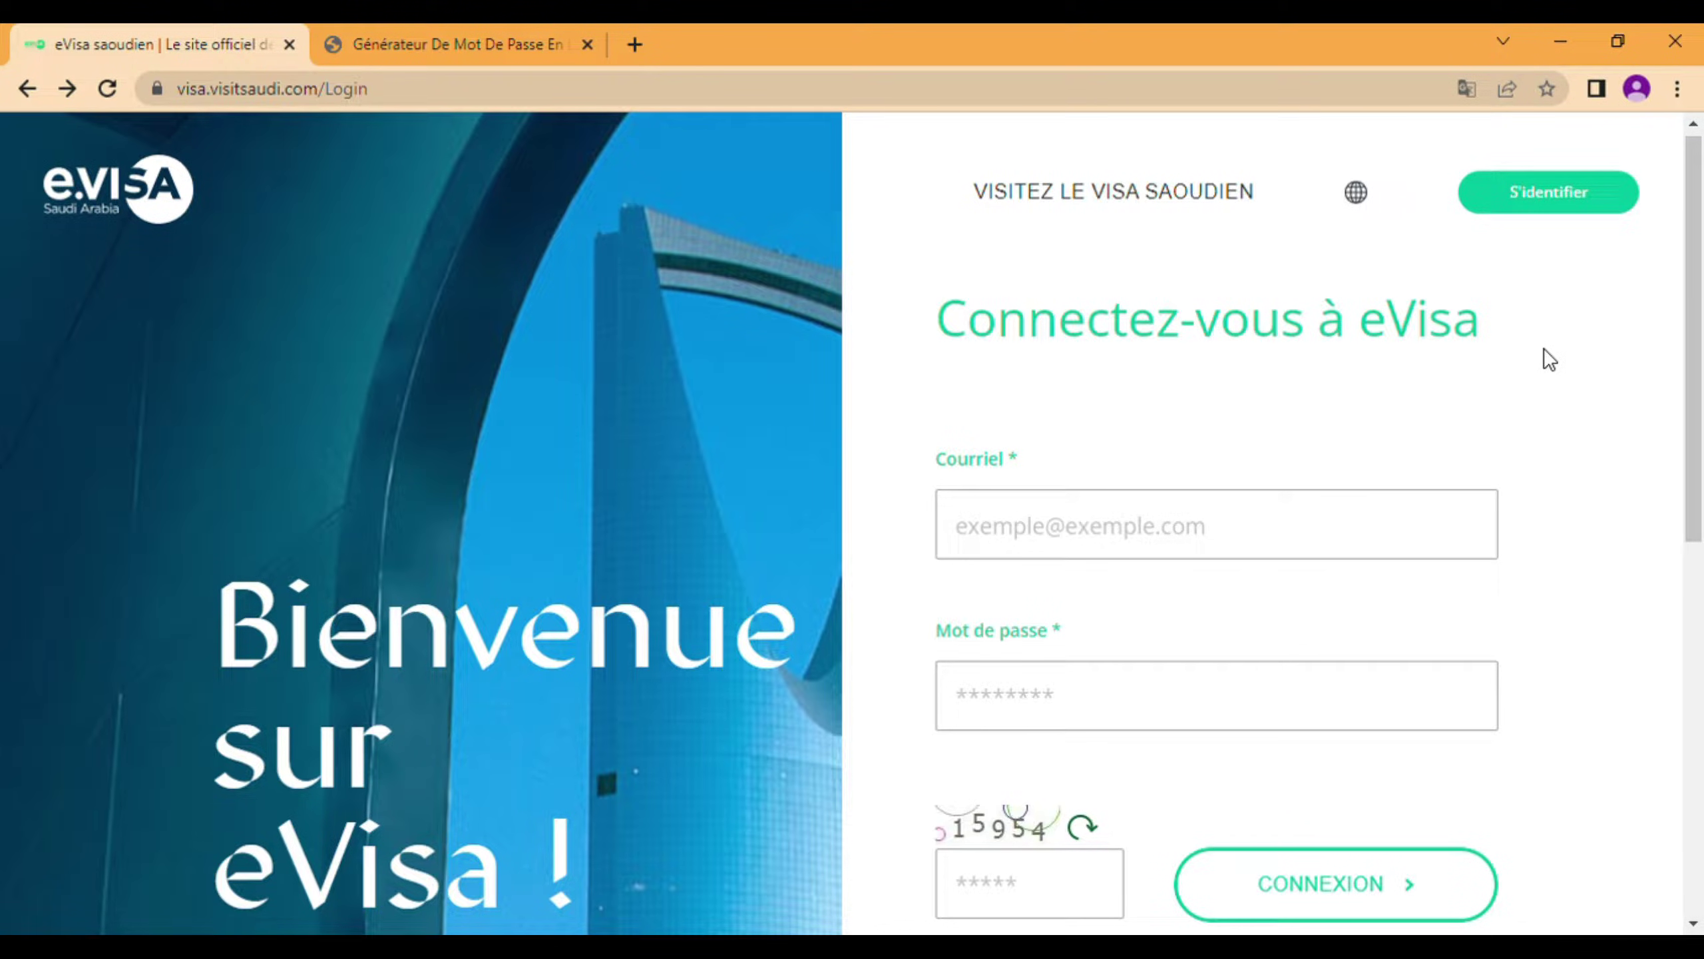
# Step: Scroll down the login page and follow the S'INSCRIRE link to account creation
pyautogui.scroll(-4, 1544, 349)
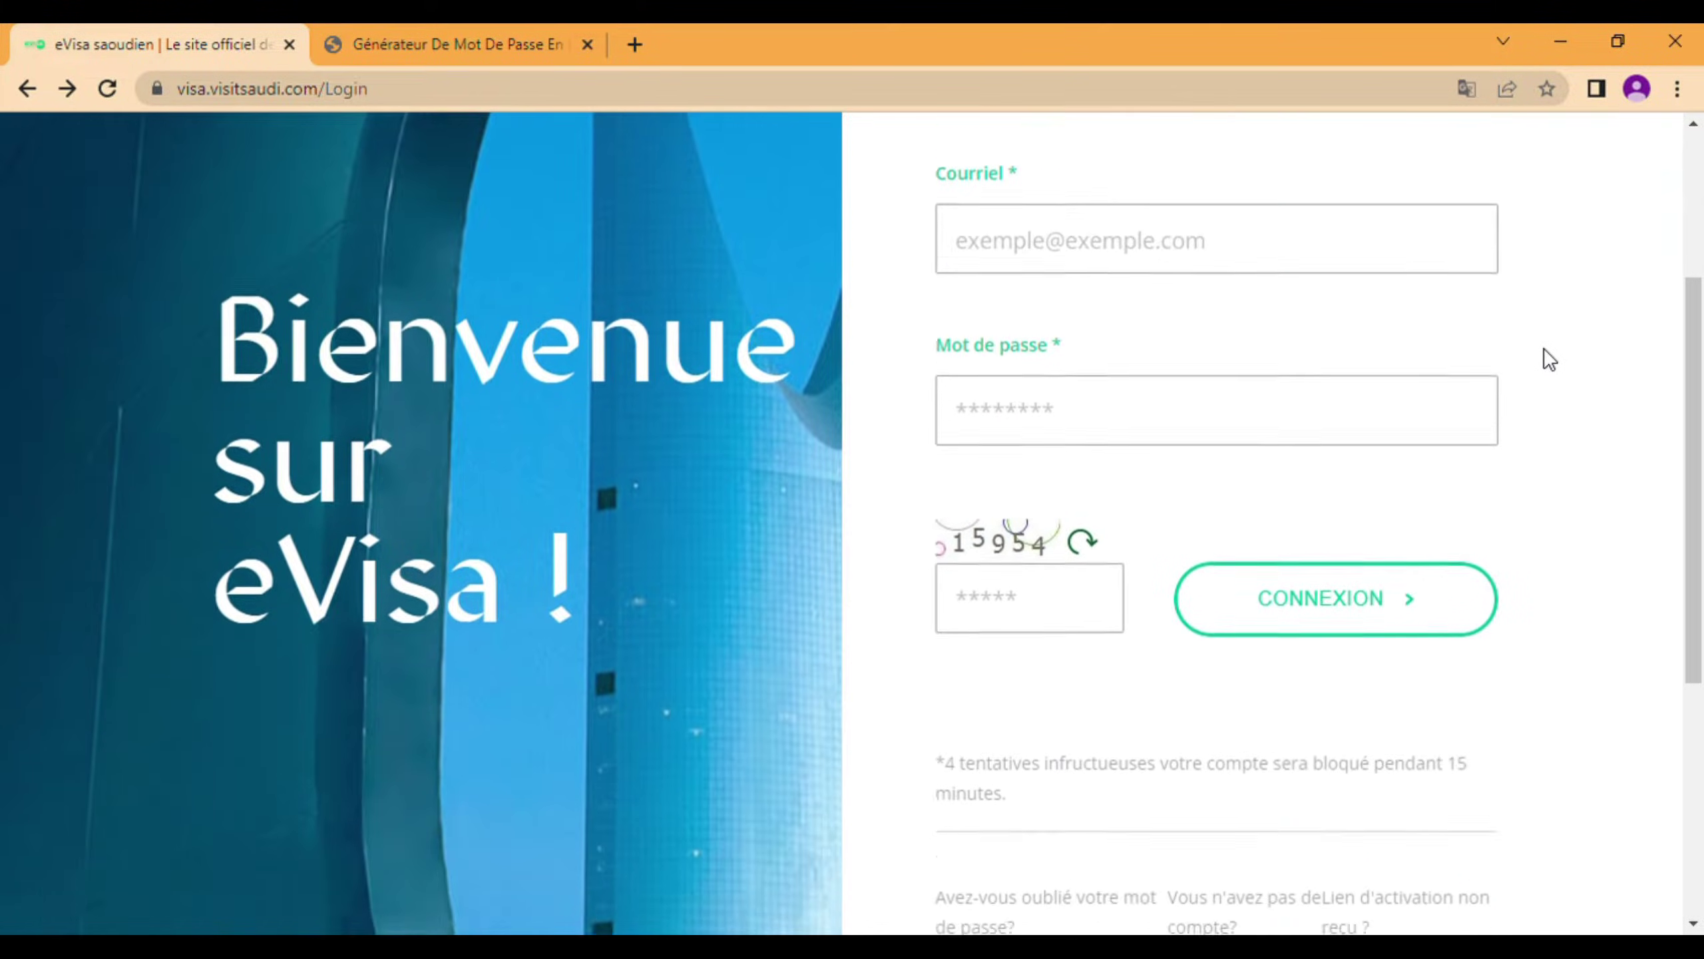
pyautogui.scroll(-5, 1544, 355)
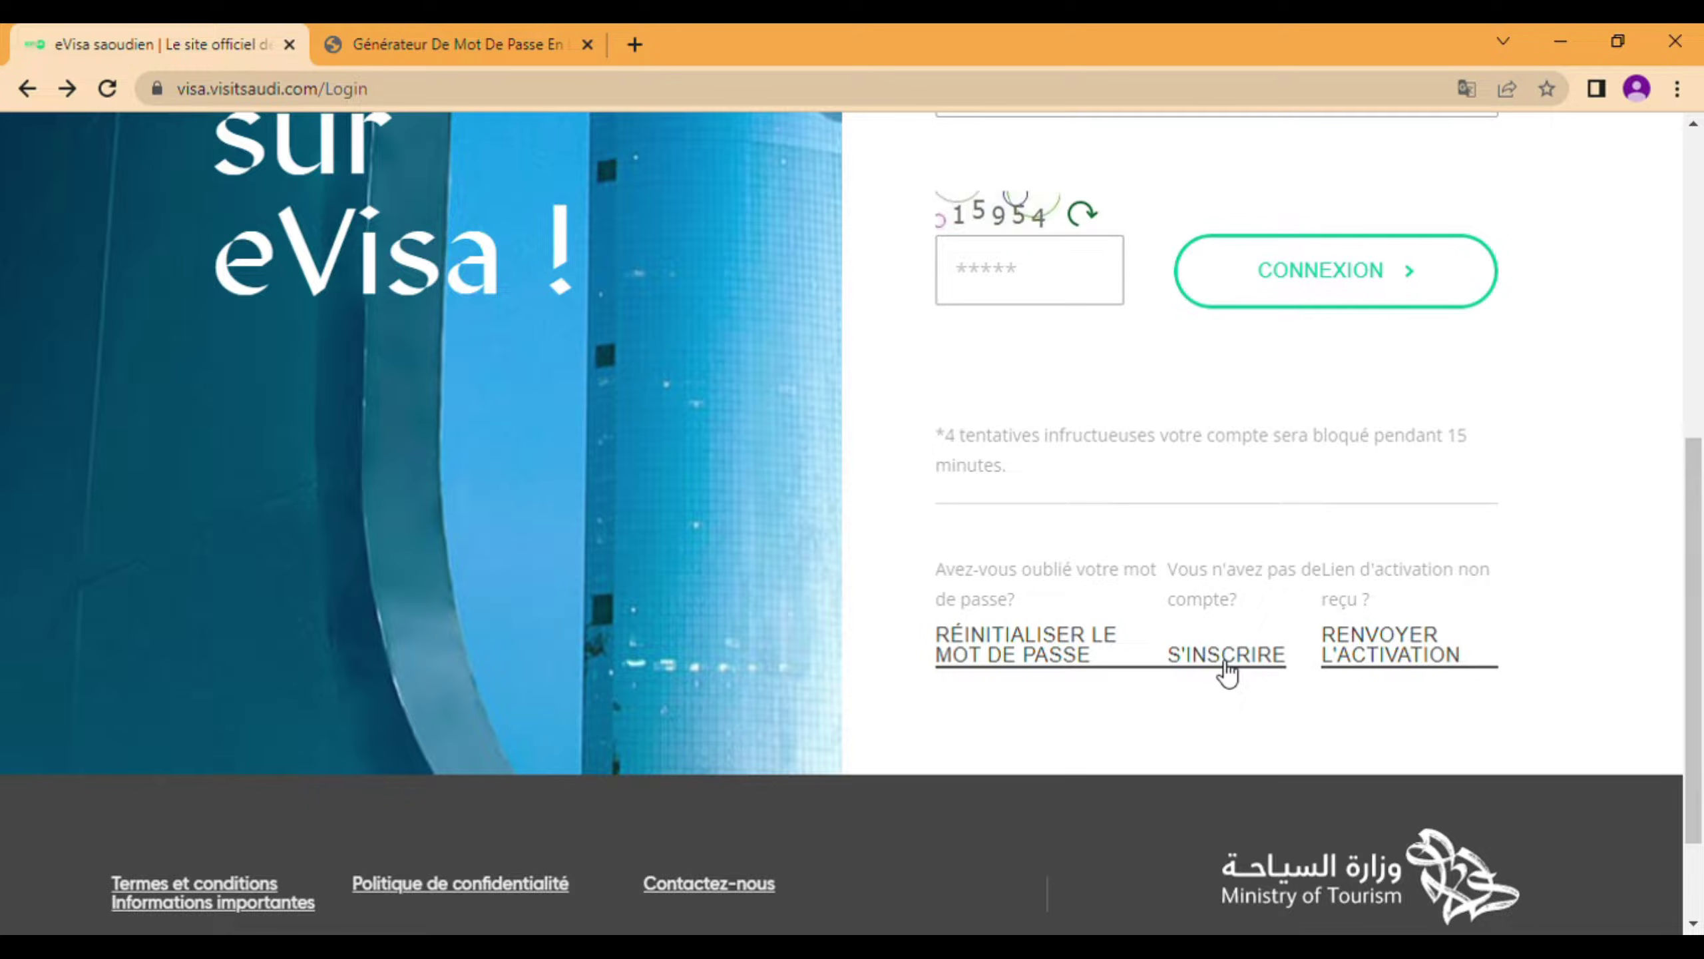
pyautogui.click(1226, 655)
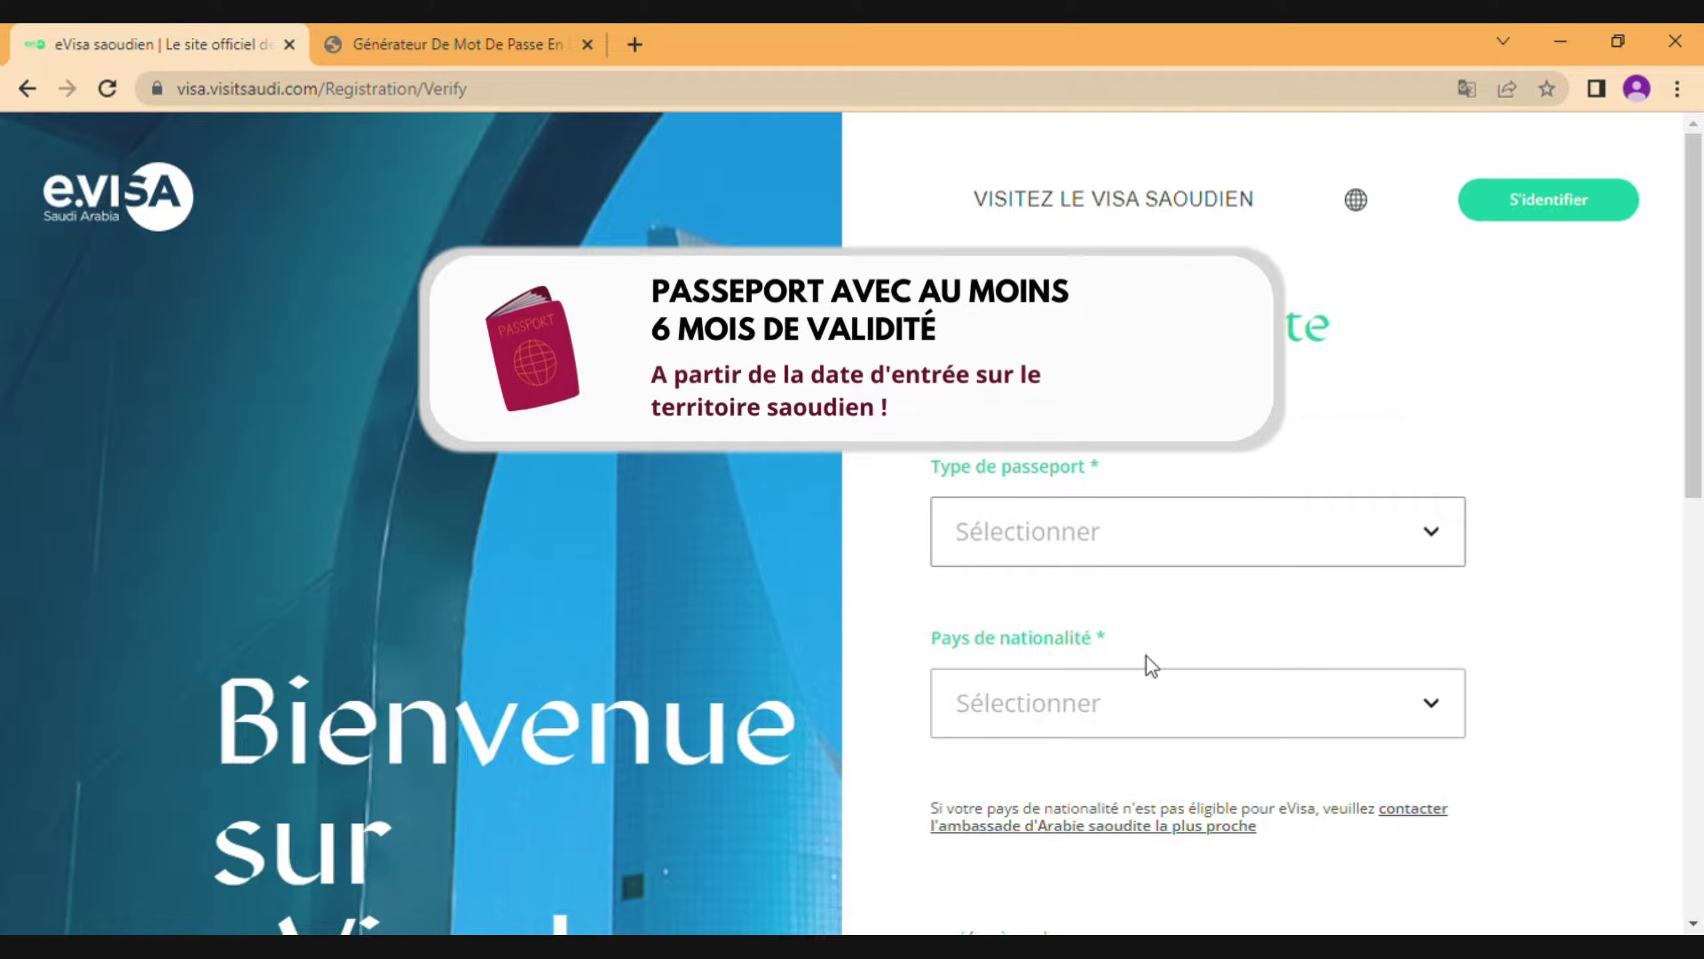
# Step: Choose Passeport régulier as passport type and France as nationality
pyautogui.press('Down')
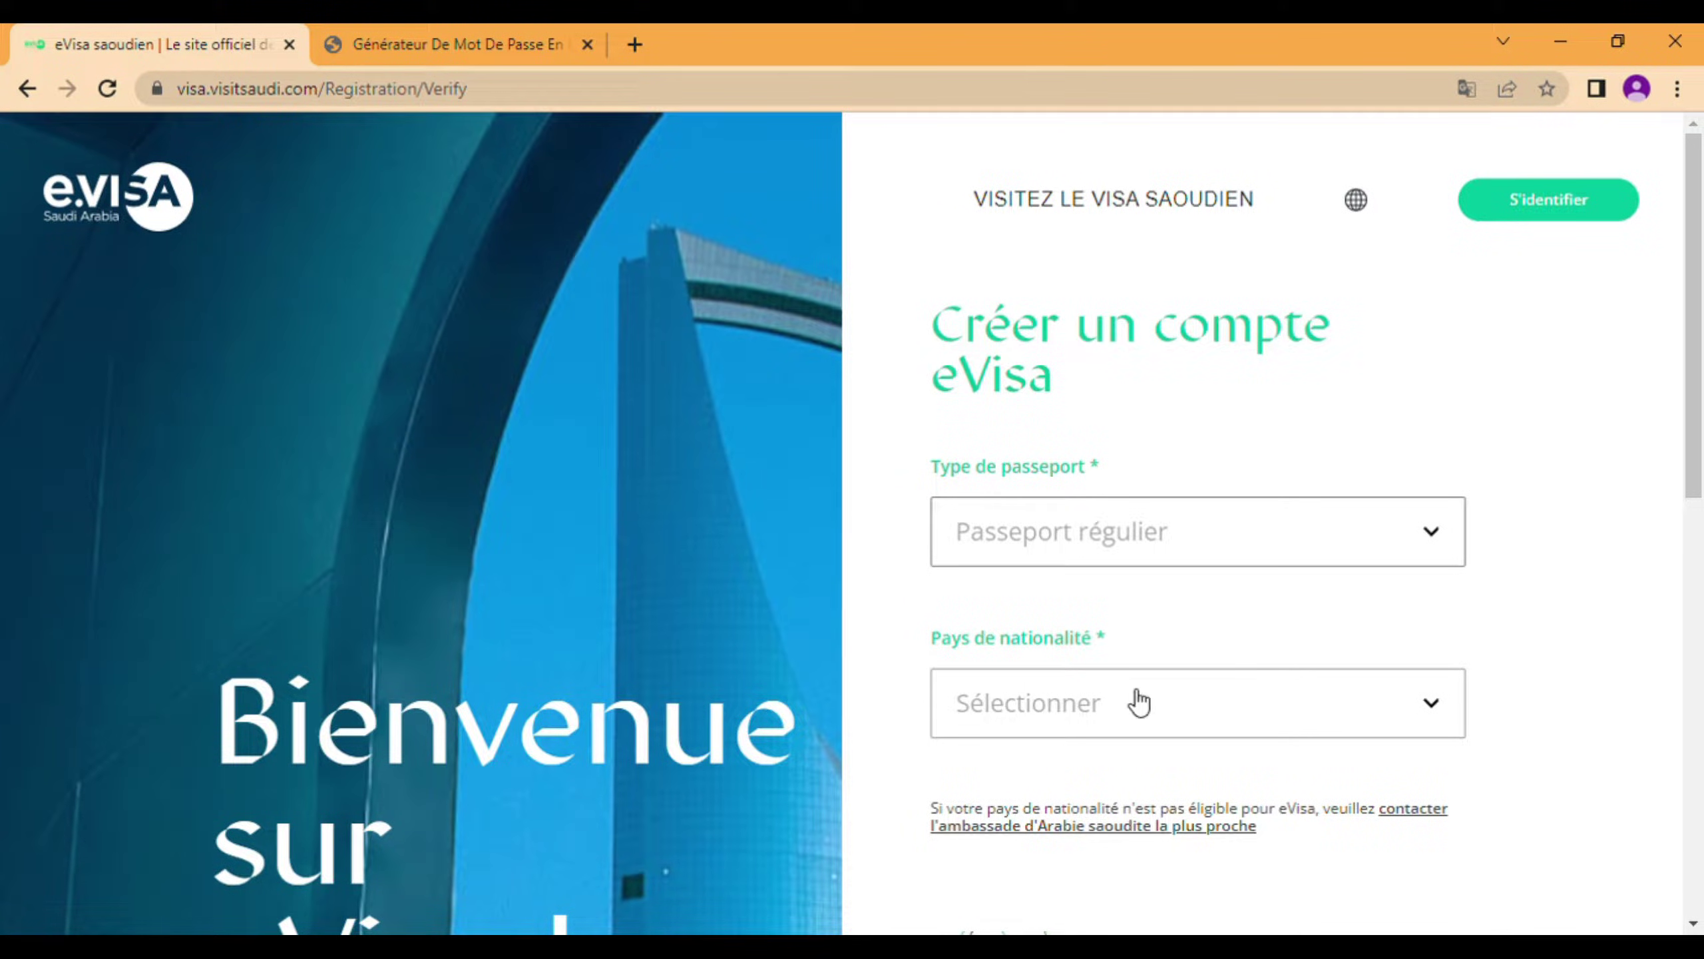
pyautogui.click(1138, 701)
pyautogui.write('fran')
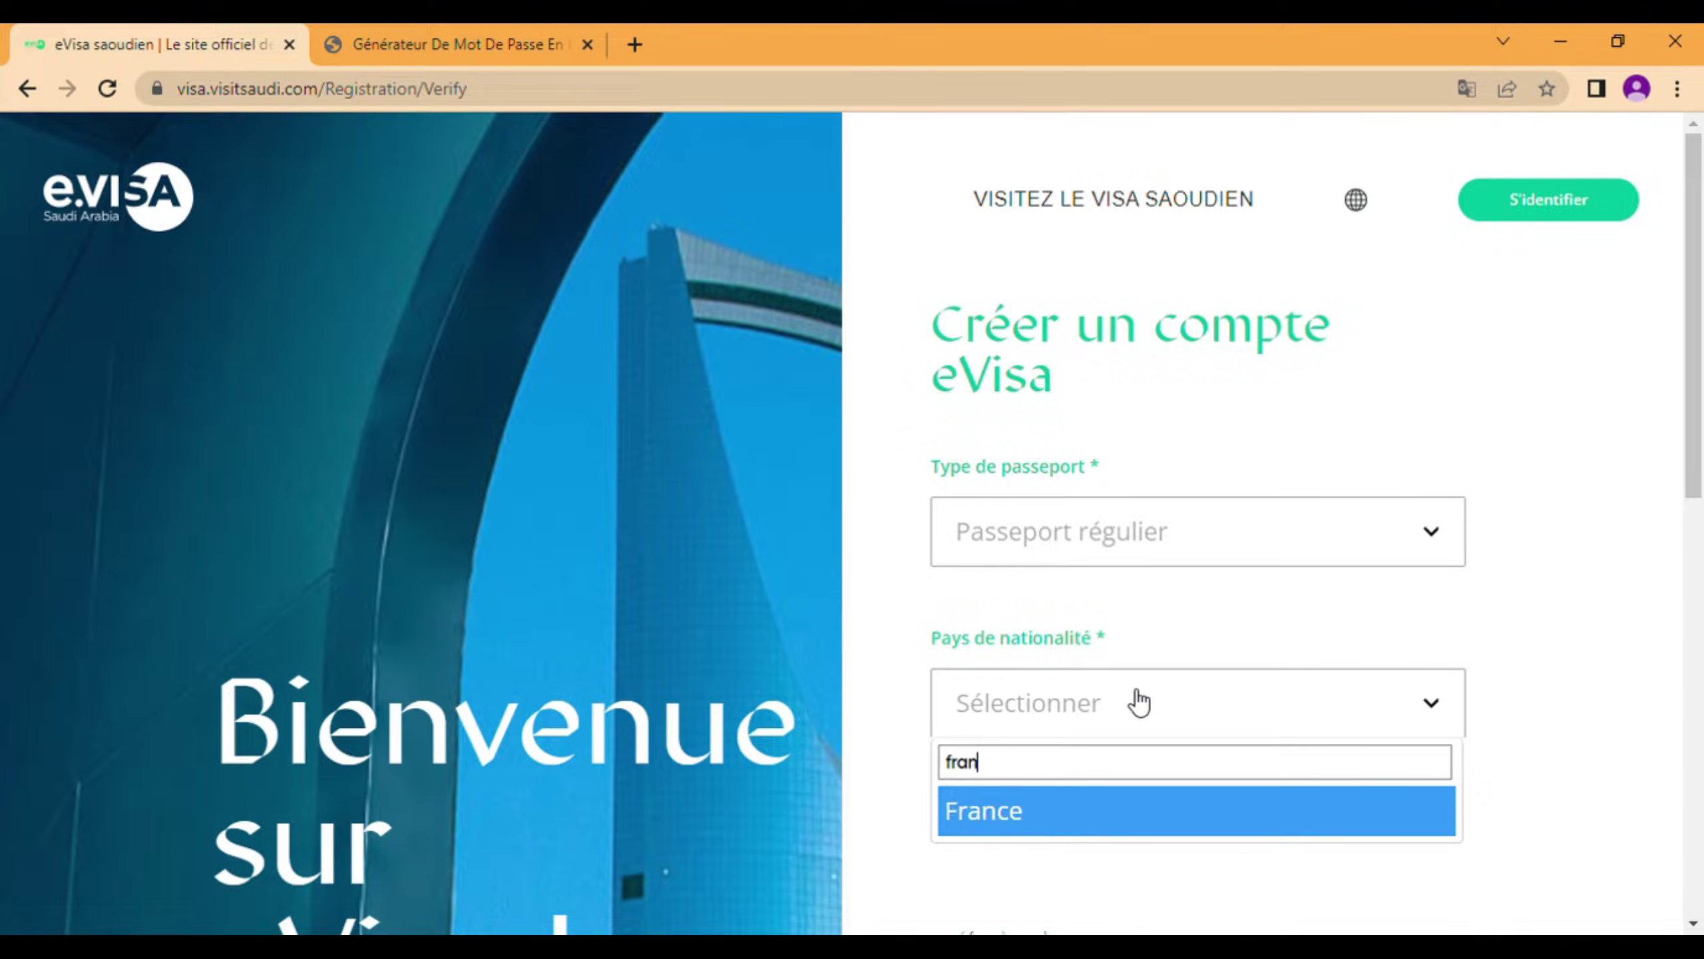
pyautogui.write('ce')
pyautogui.click(1063, 814)
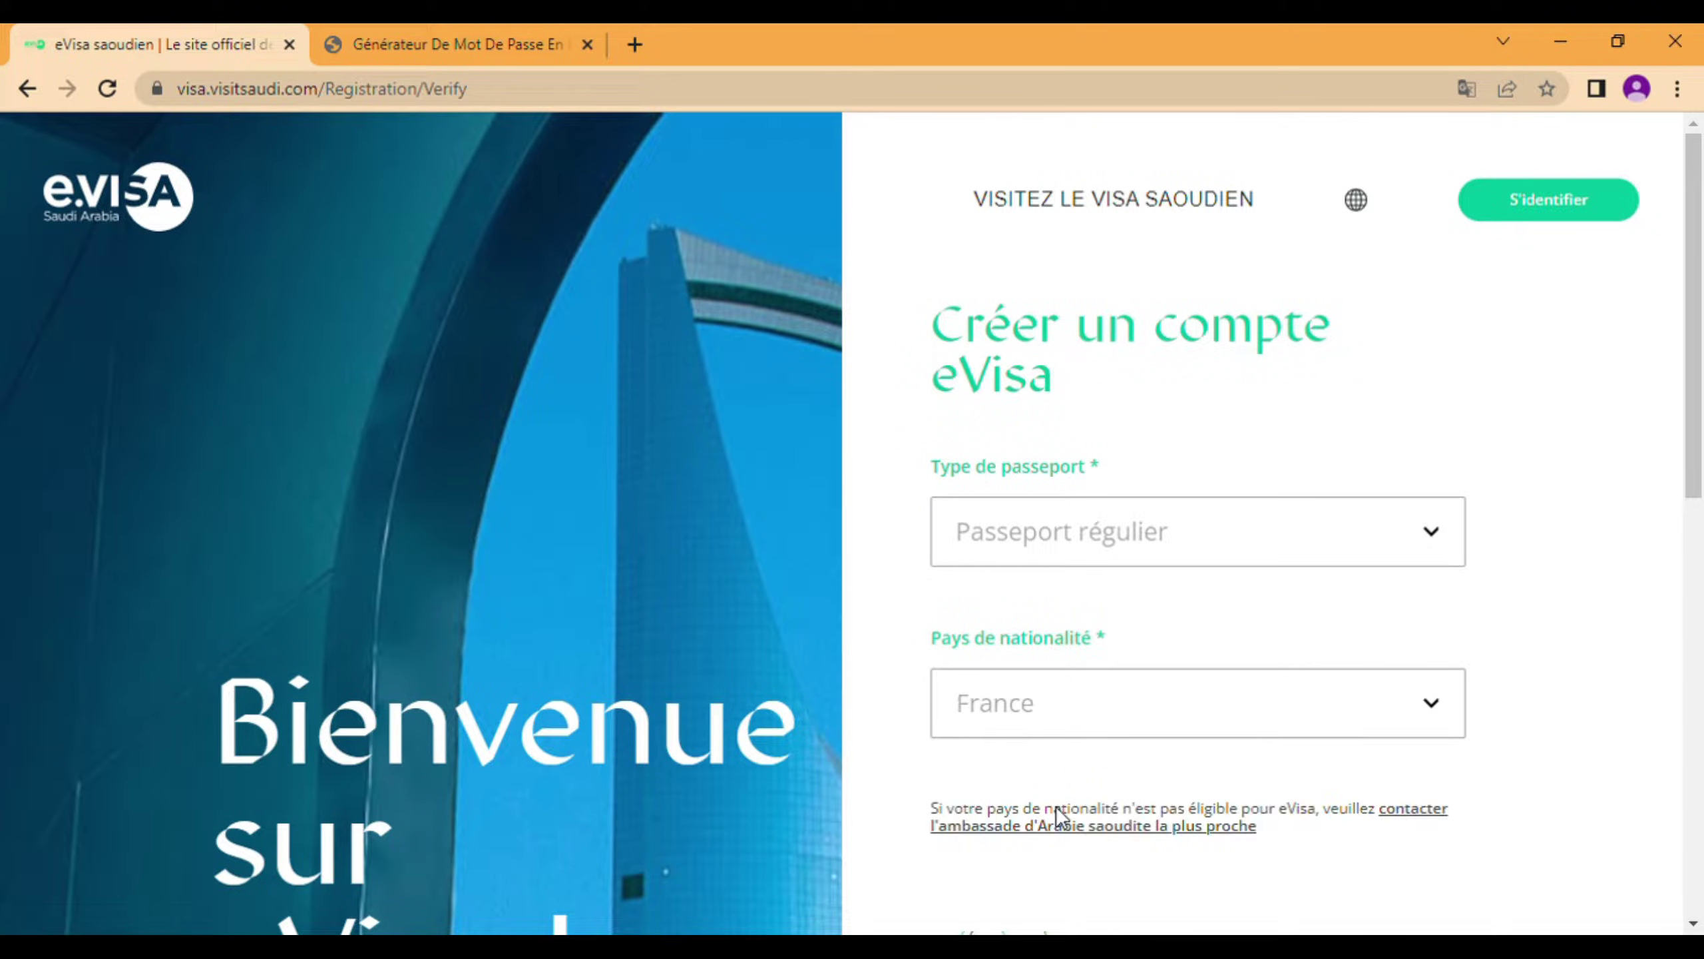
# Step: Enter captcha code 44263 and continue with PROCHAIN to the Inscription form
pyautogui.scroll(-3, 1059, 814)
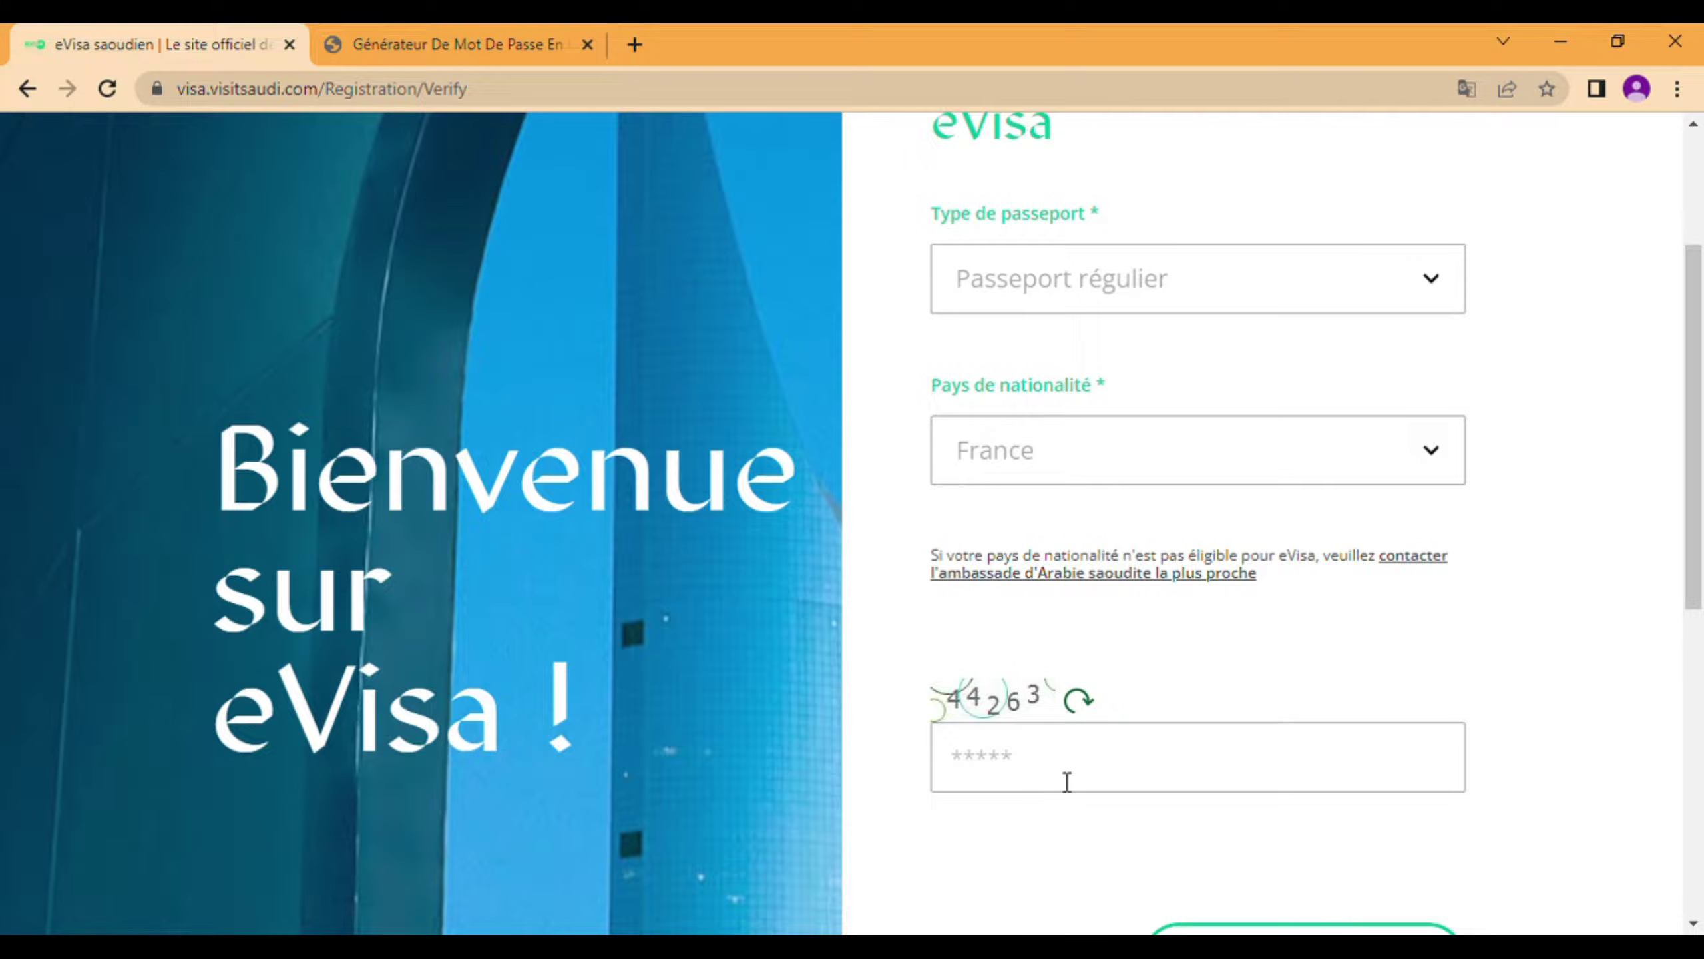
pyautogui.click(1067, 780)
pyautogui.write('44')
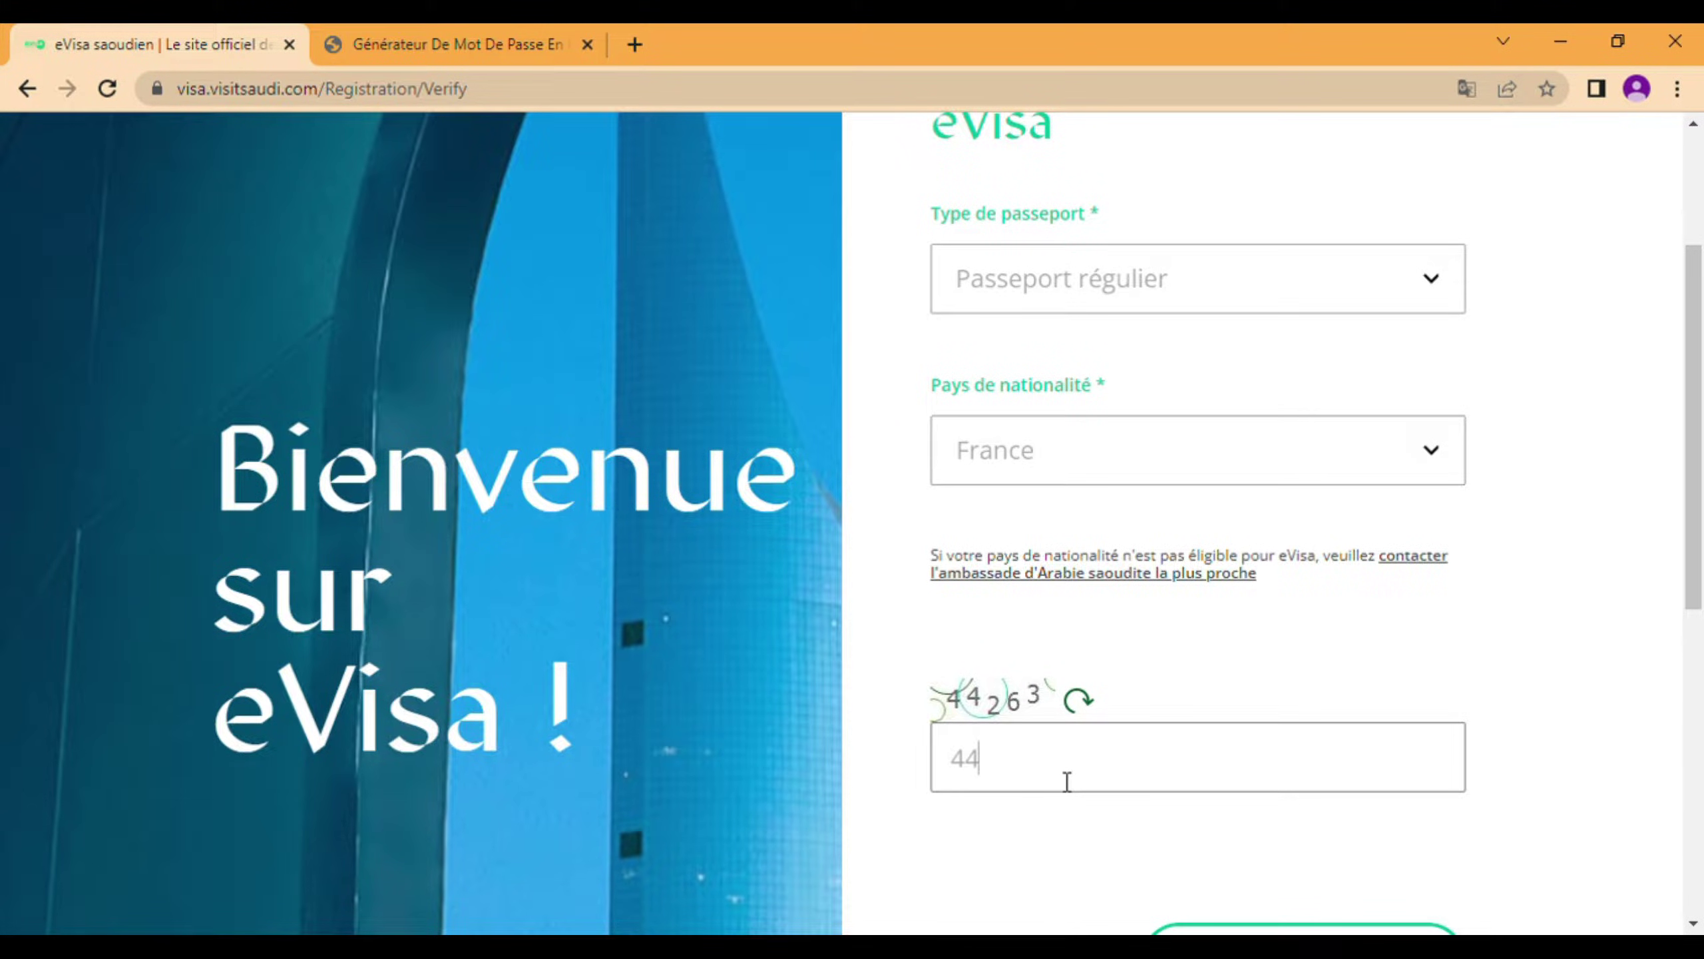
pyautogui.write('263')
pyautogui.scroll(-3, 1072, 808)
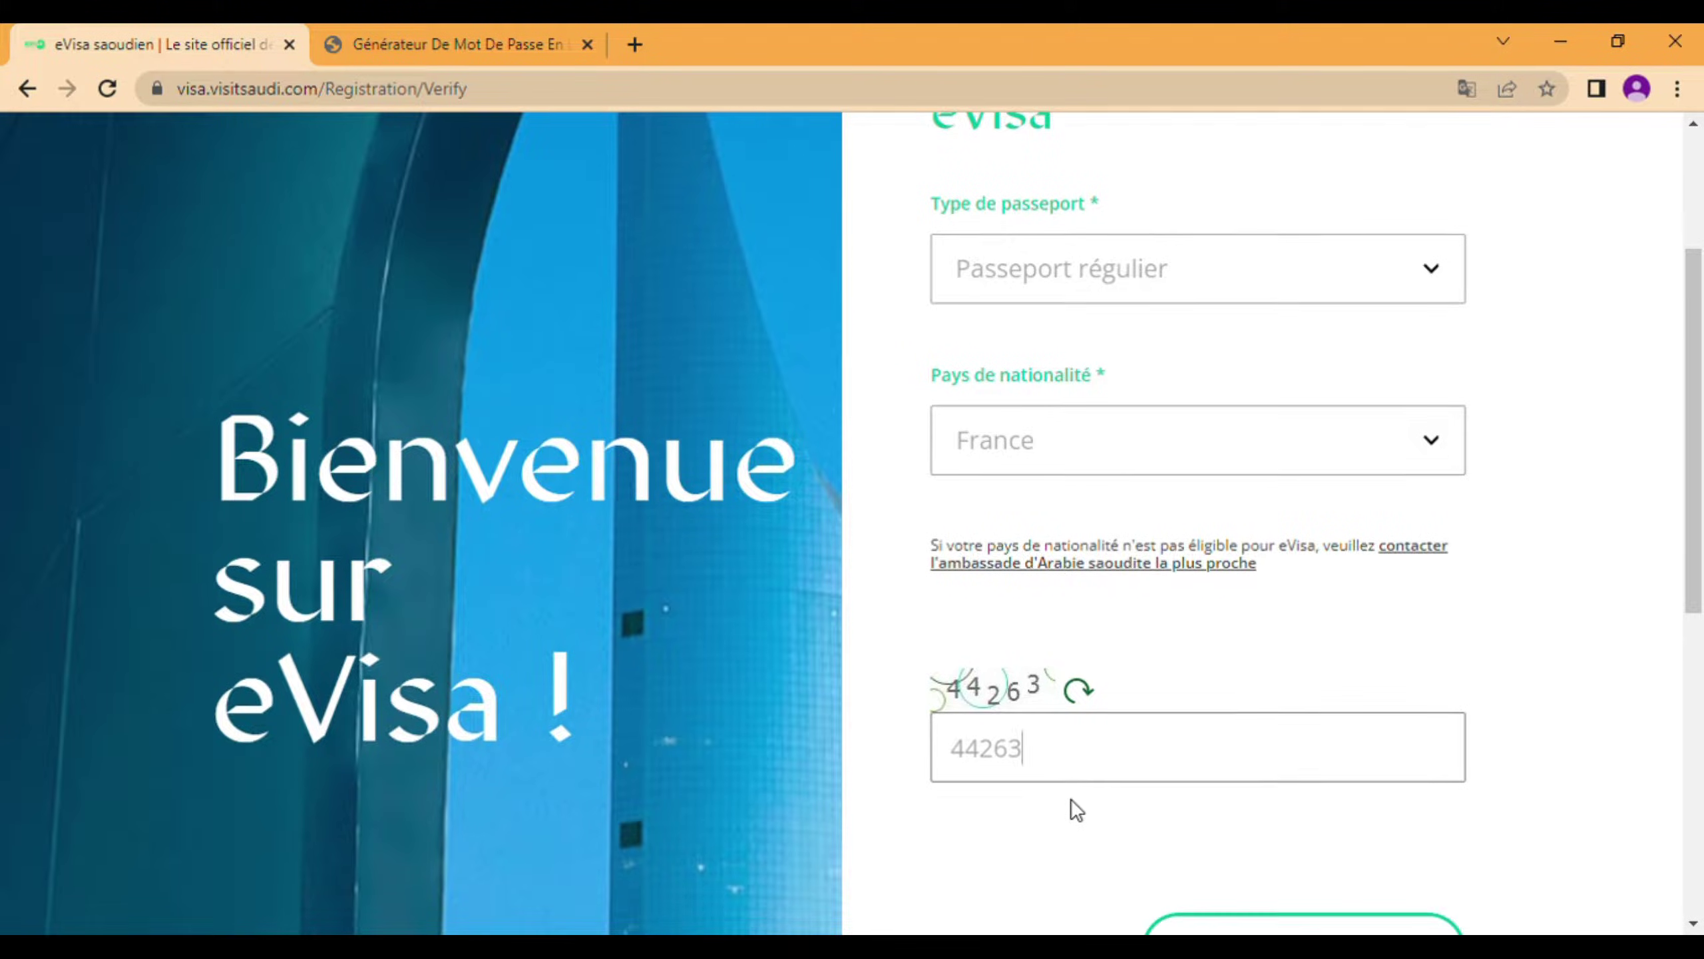
pyautogui.click(1276, 722)
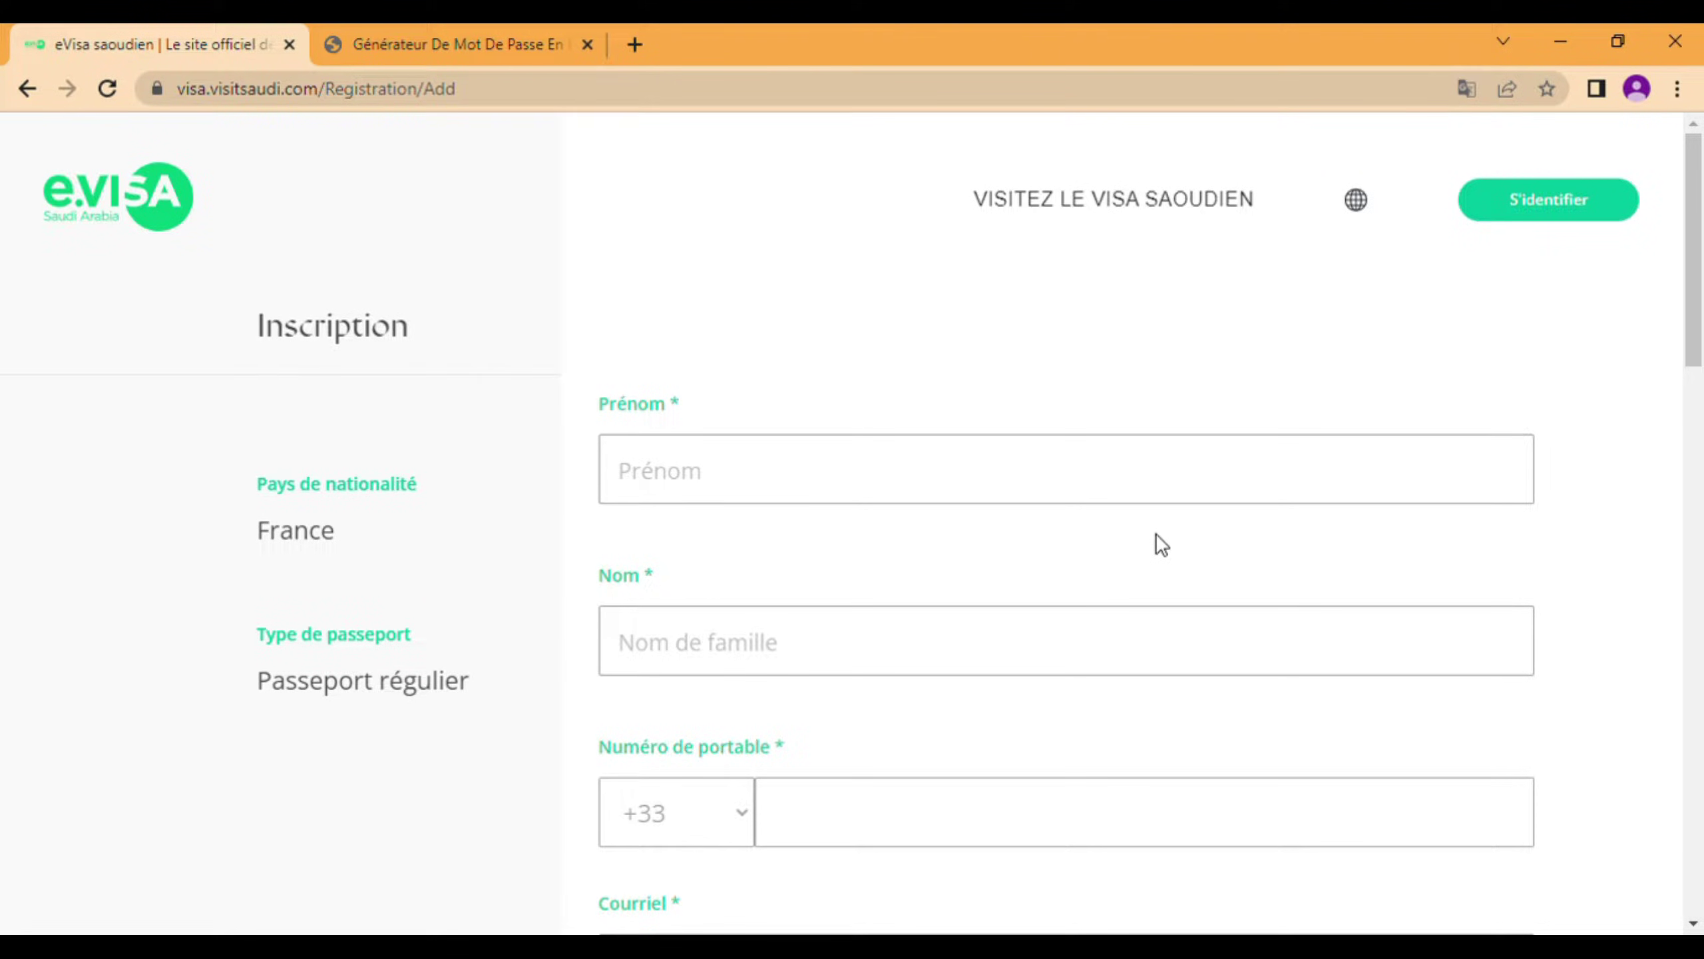
# Step: Fill in first name 'prenom', surname 'nom de famille' and the mobile phone number
pyautogui.click(974, 473)
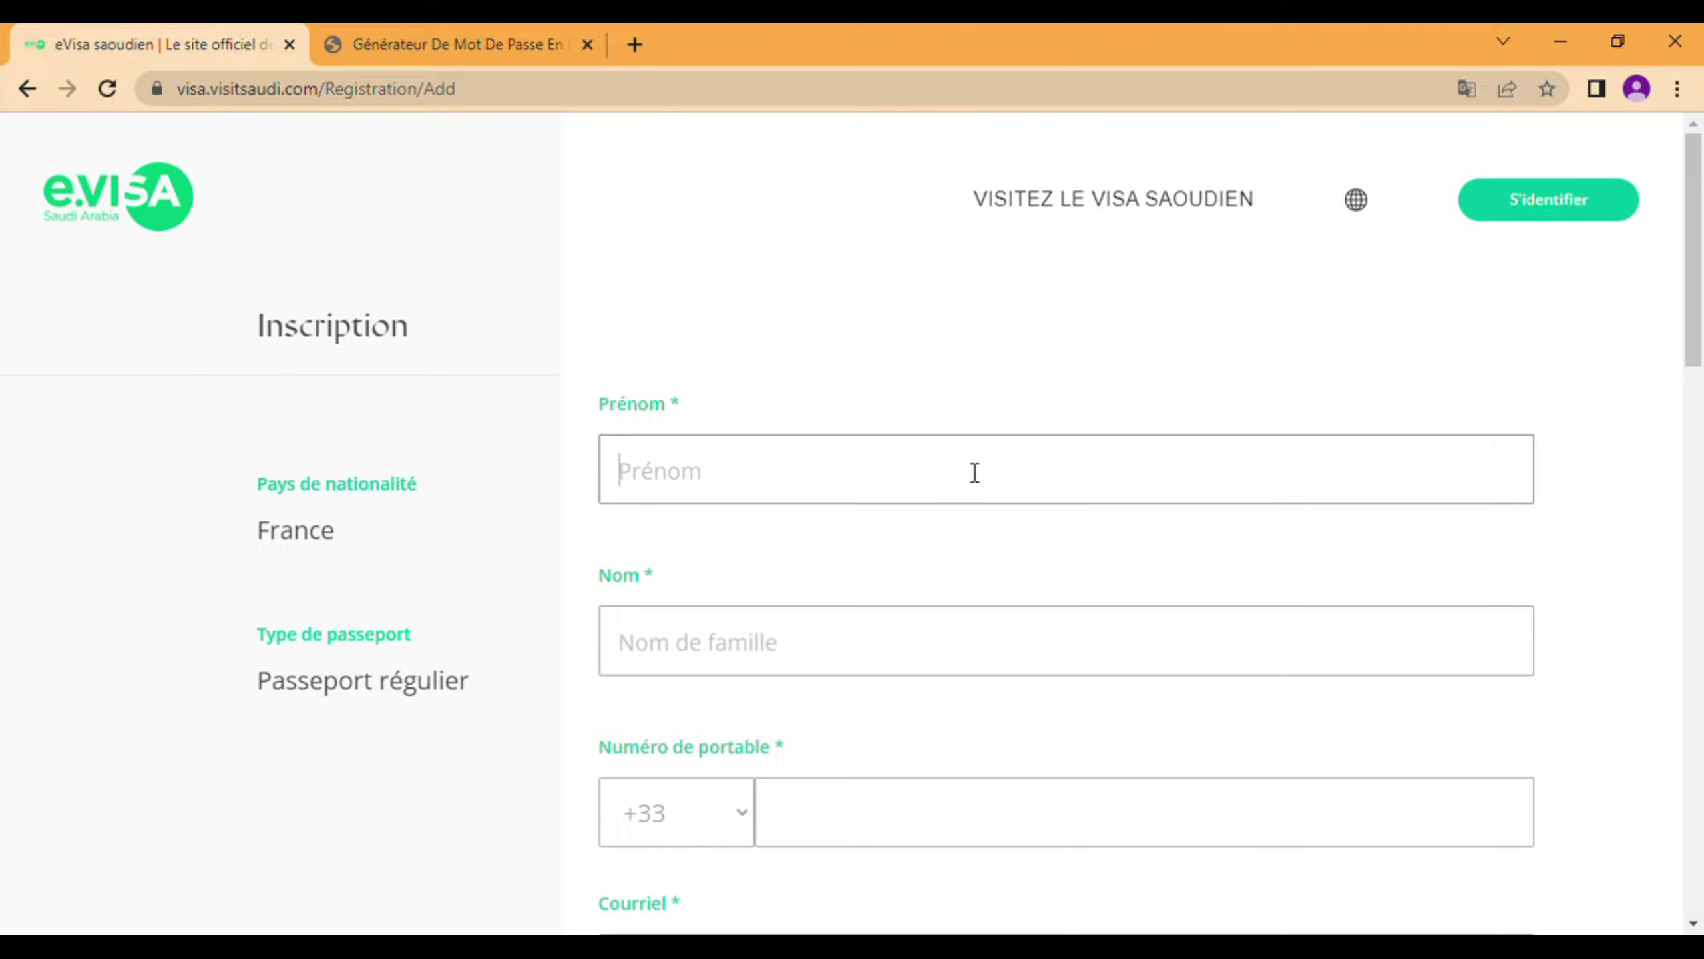
pyautogui.write('prenom')
pyautogui.click(859, 636)
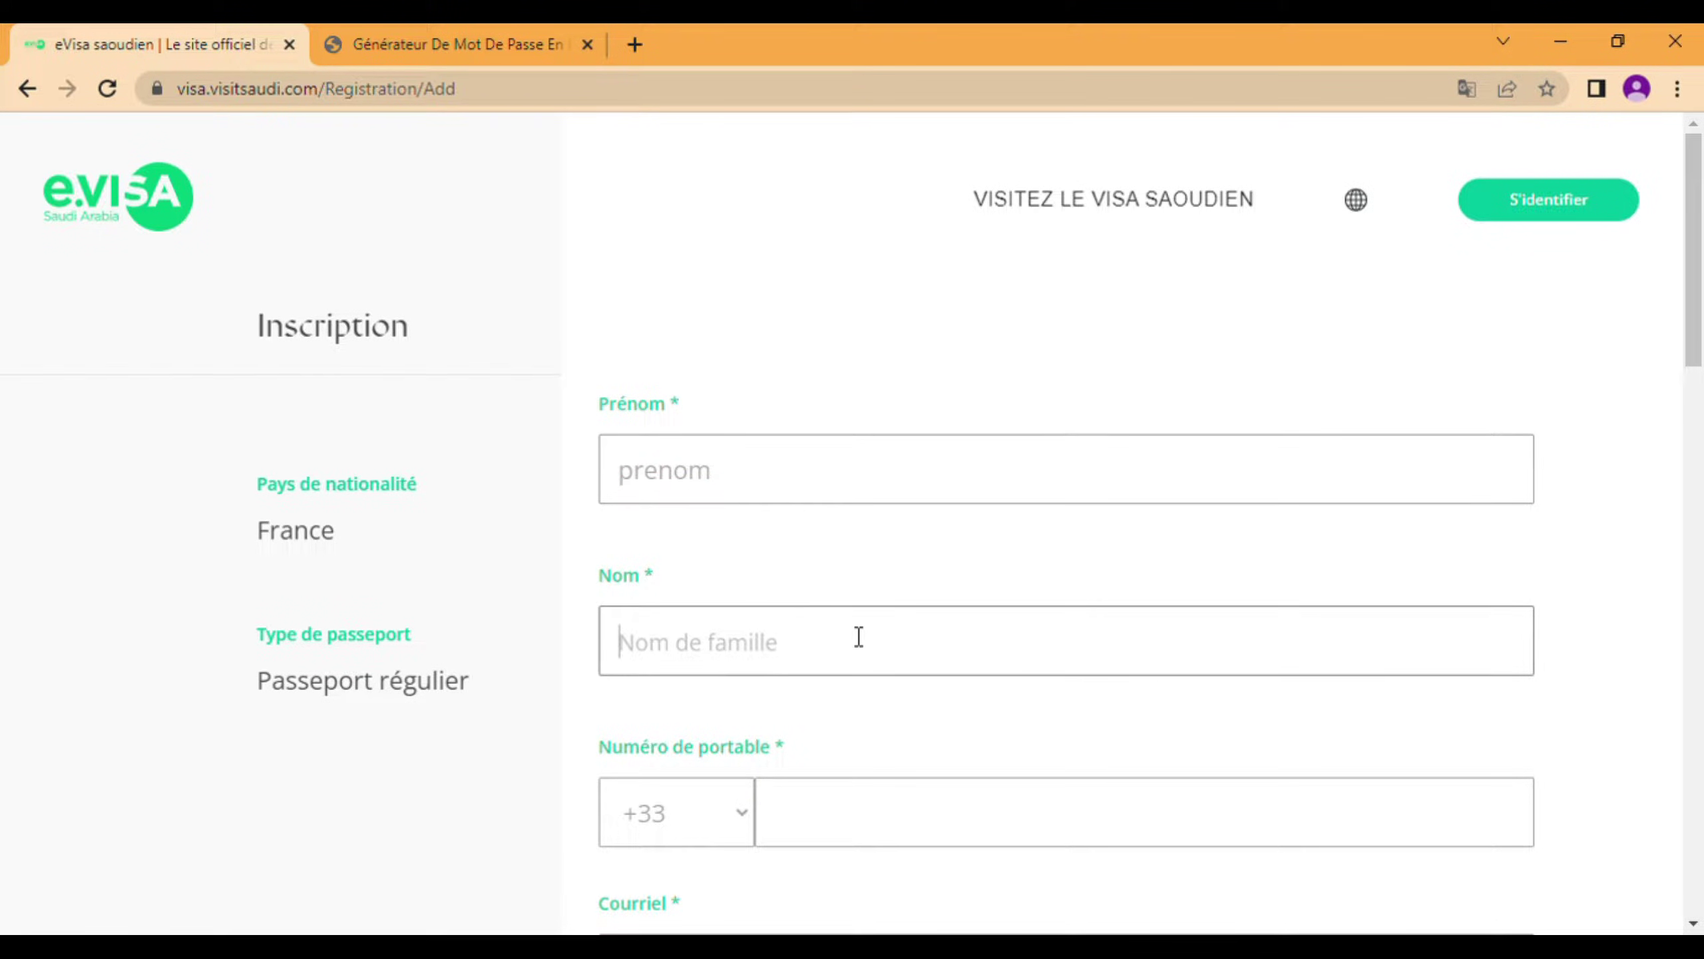
pyautogui.write('nom de fam')
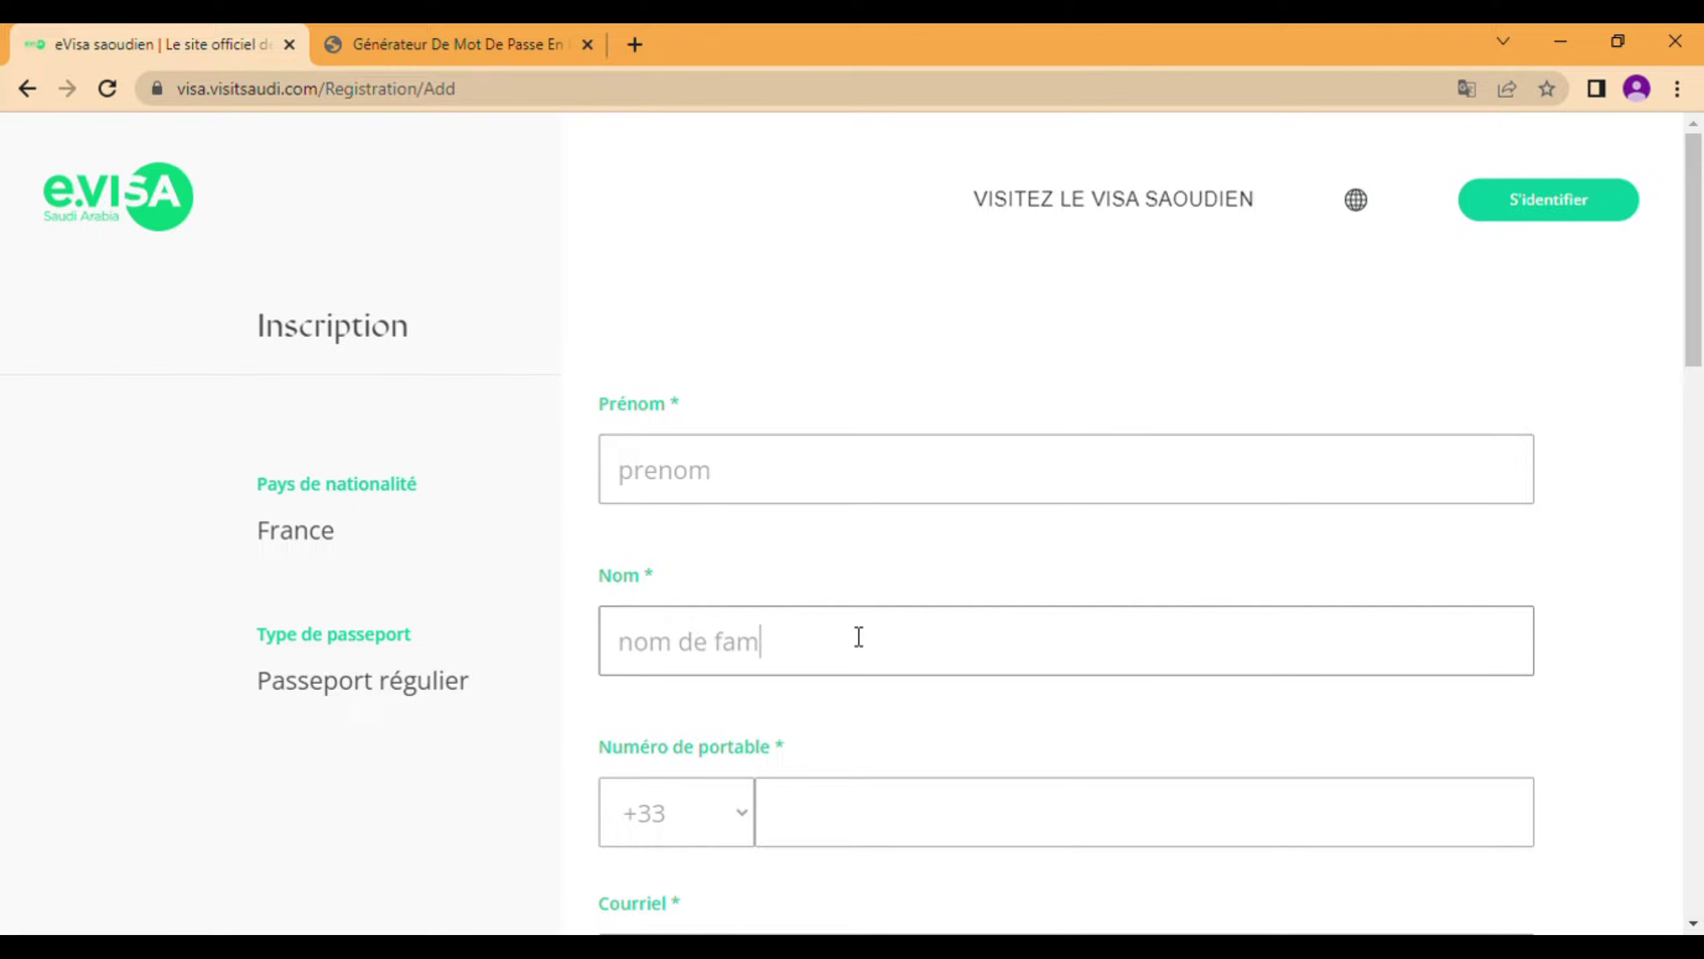
pyautogui.write('ille')
pyautogui.click(840, 813)
pyautogui.write('609')
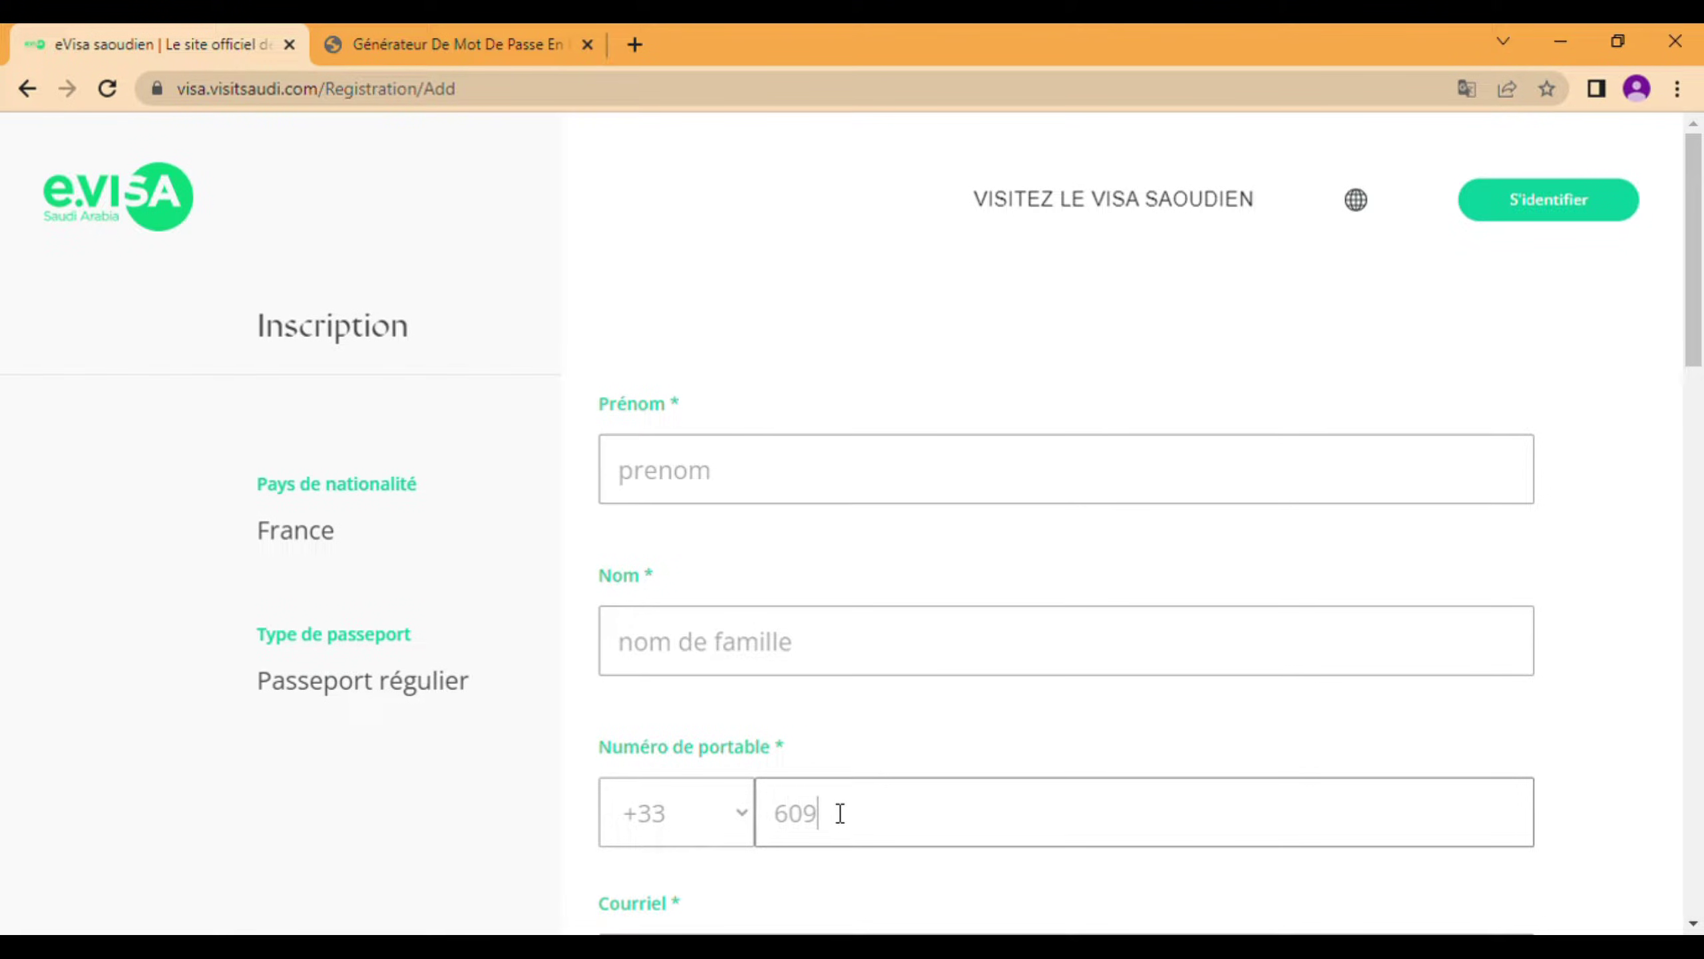
pyautogui.write('090909')
pyautogui.click(791, 821)
pyautogui.write('09')
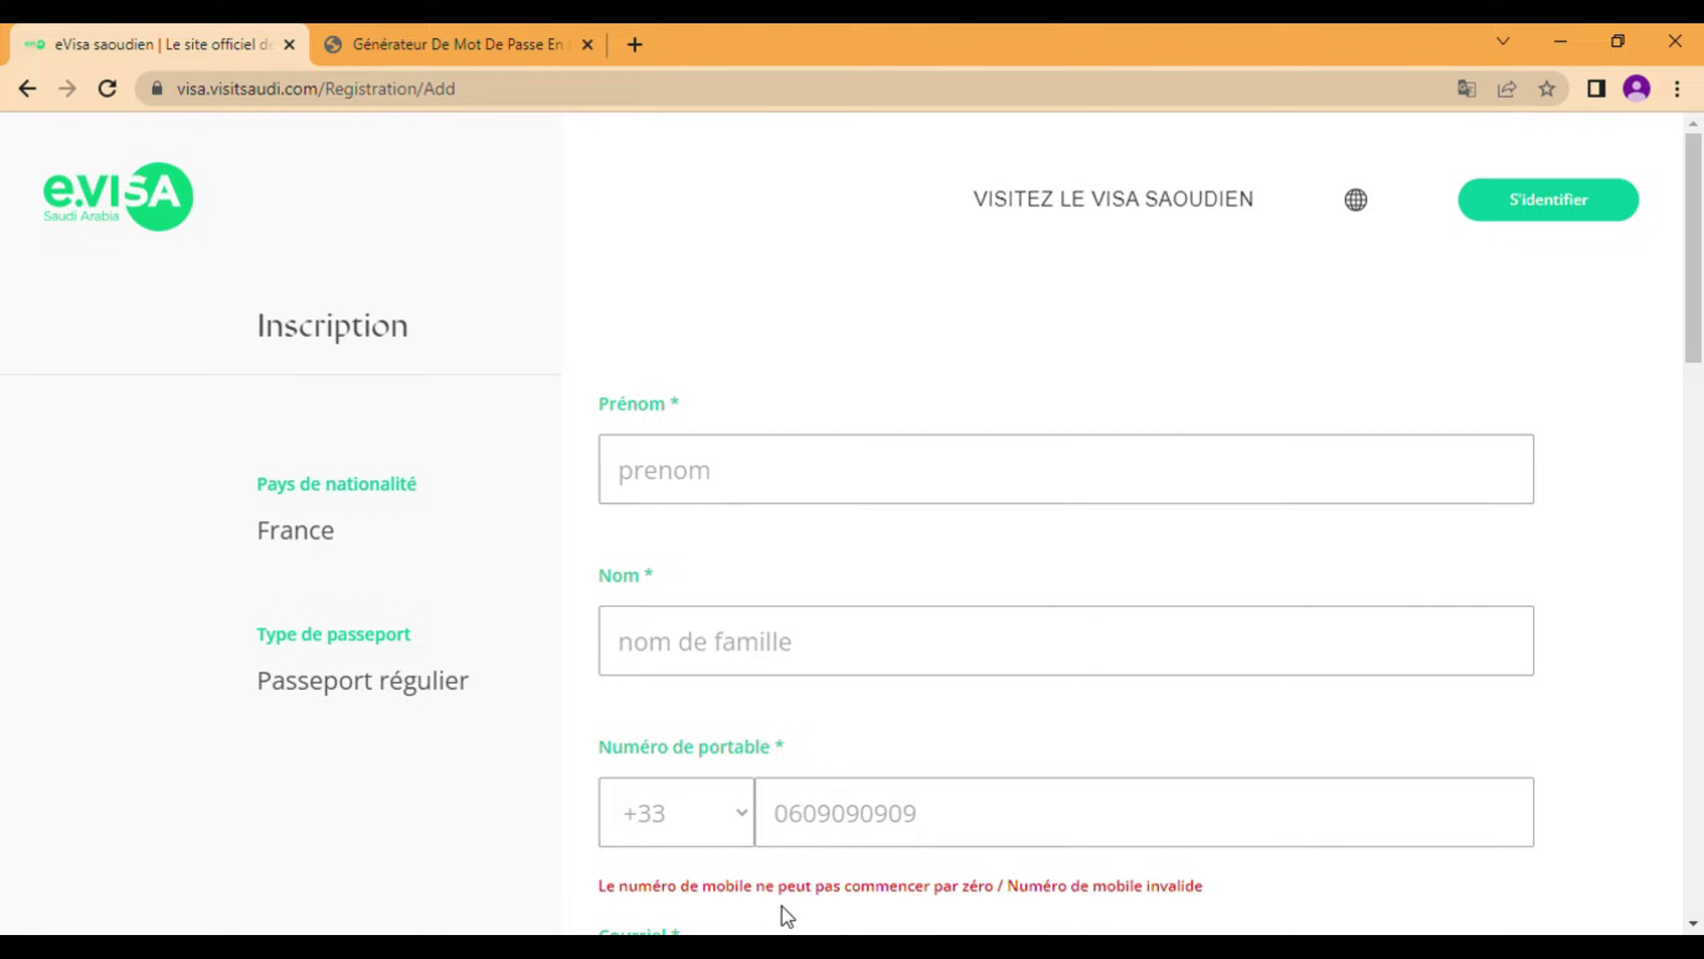
pyautogui.press('BackSpace')
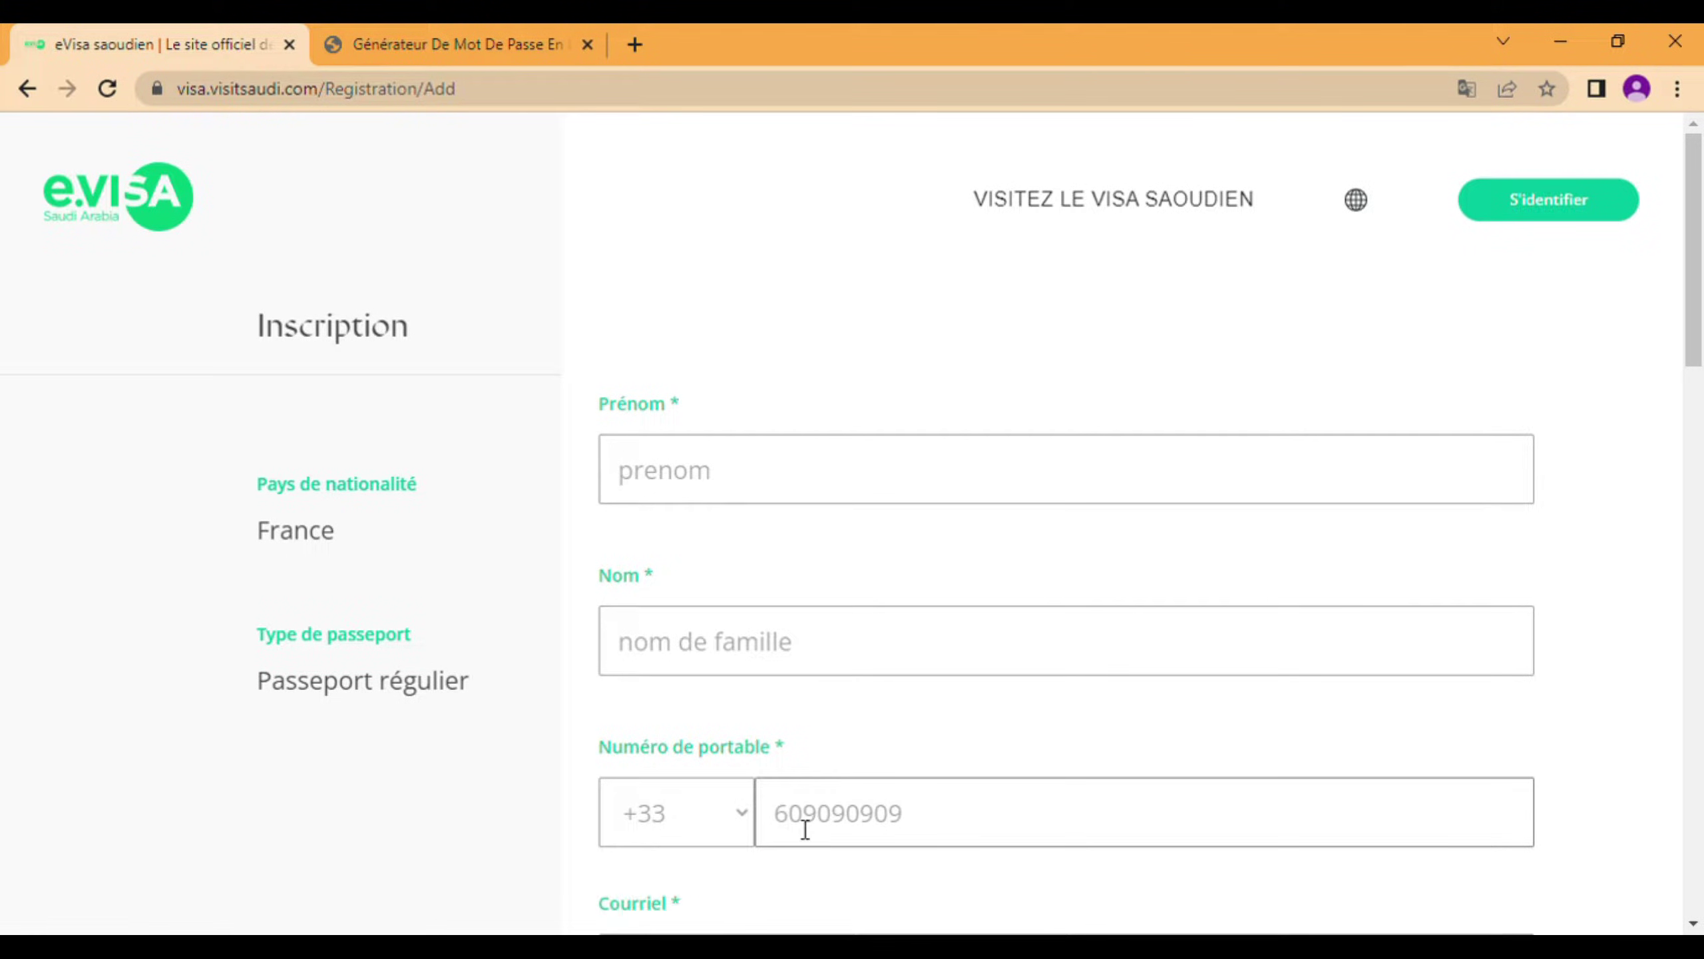
# Step: Enter the e-mail address in Courriel and paste the same address into Confirmer l'e-mail
pyautogui.scroll(-8, 835, 732)
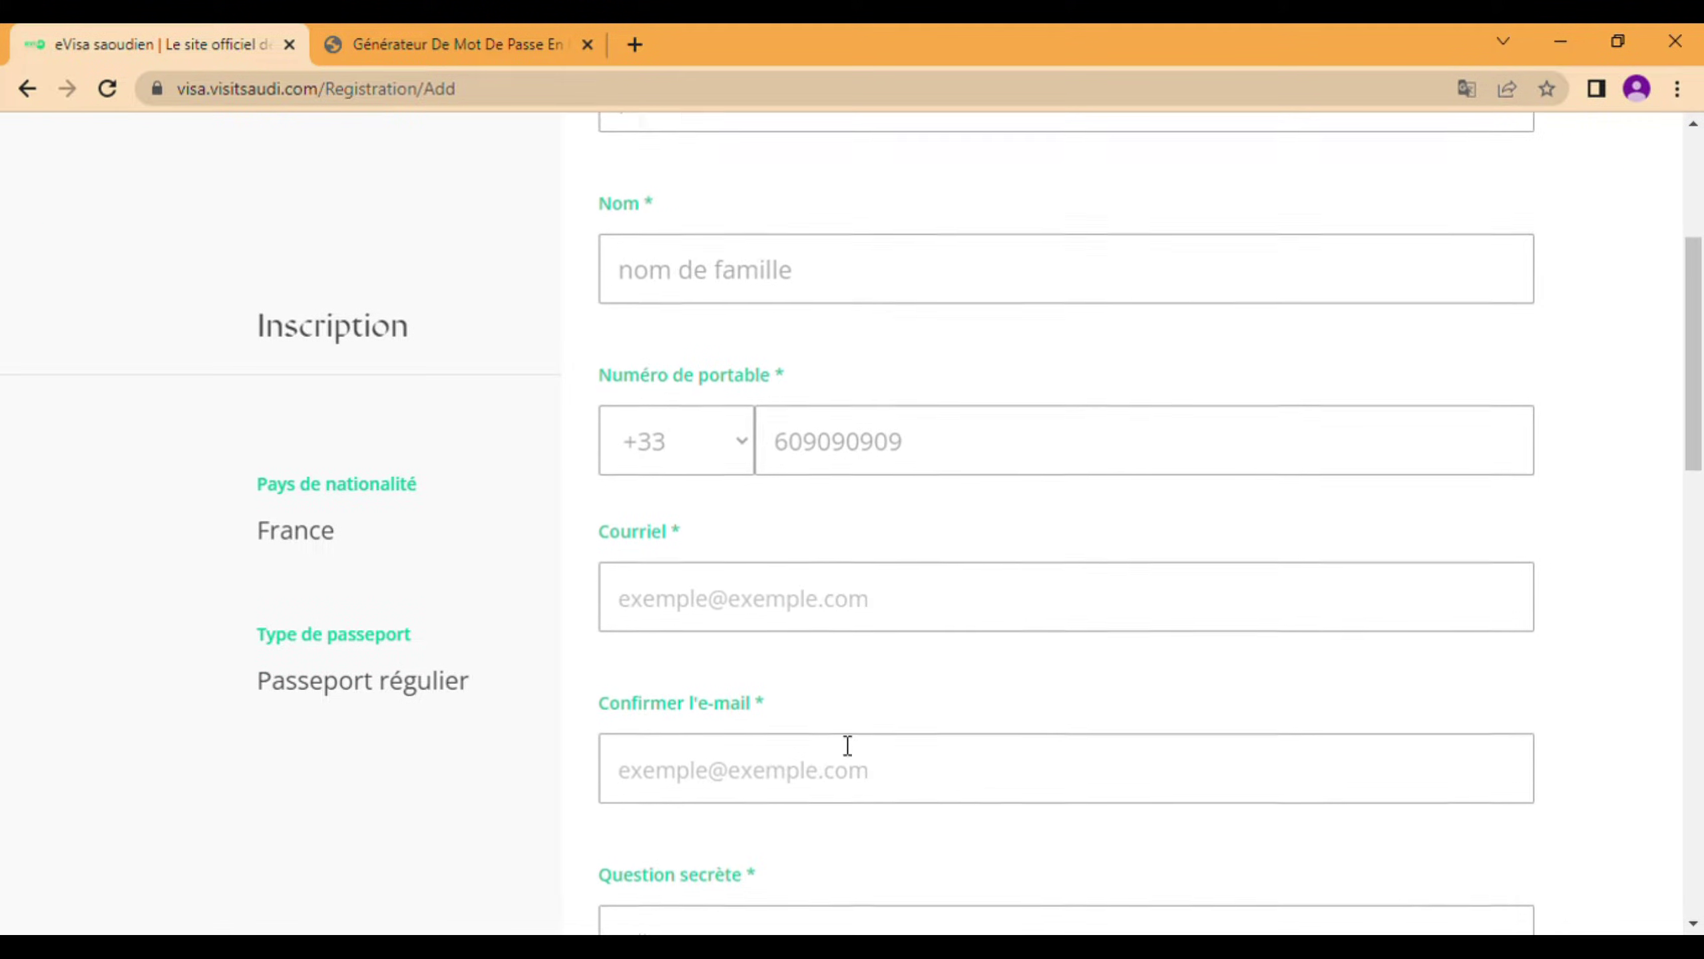
pyautogui.click(798, 428)
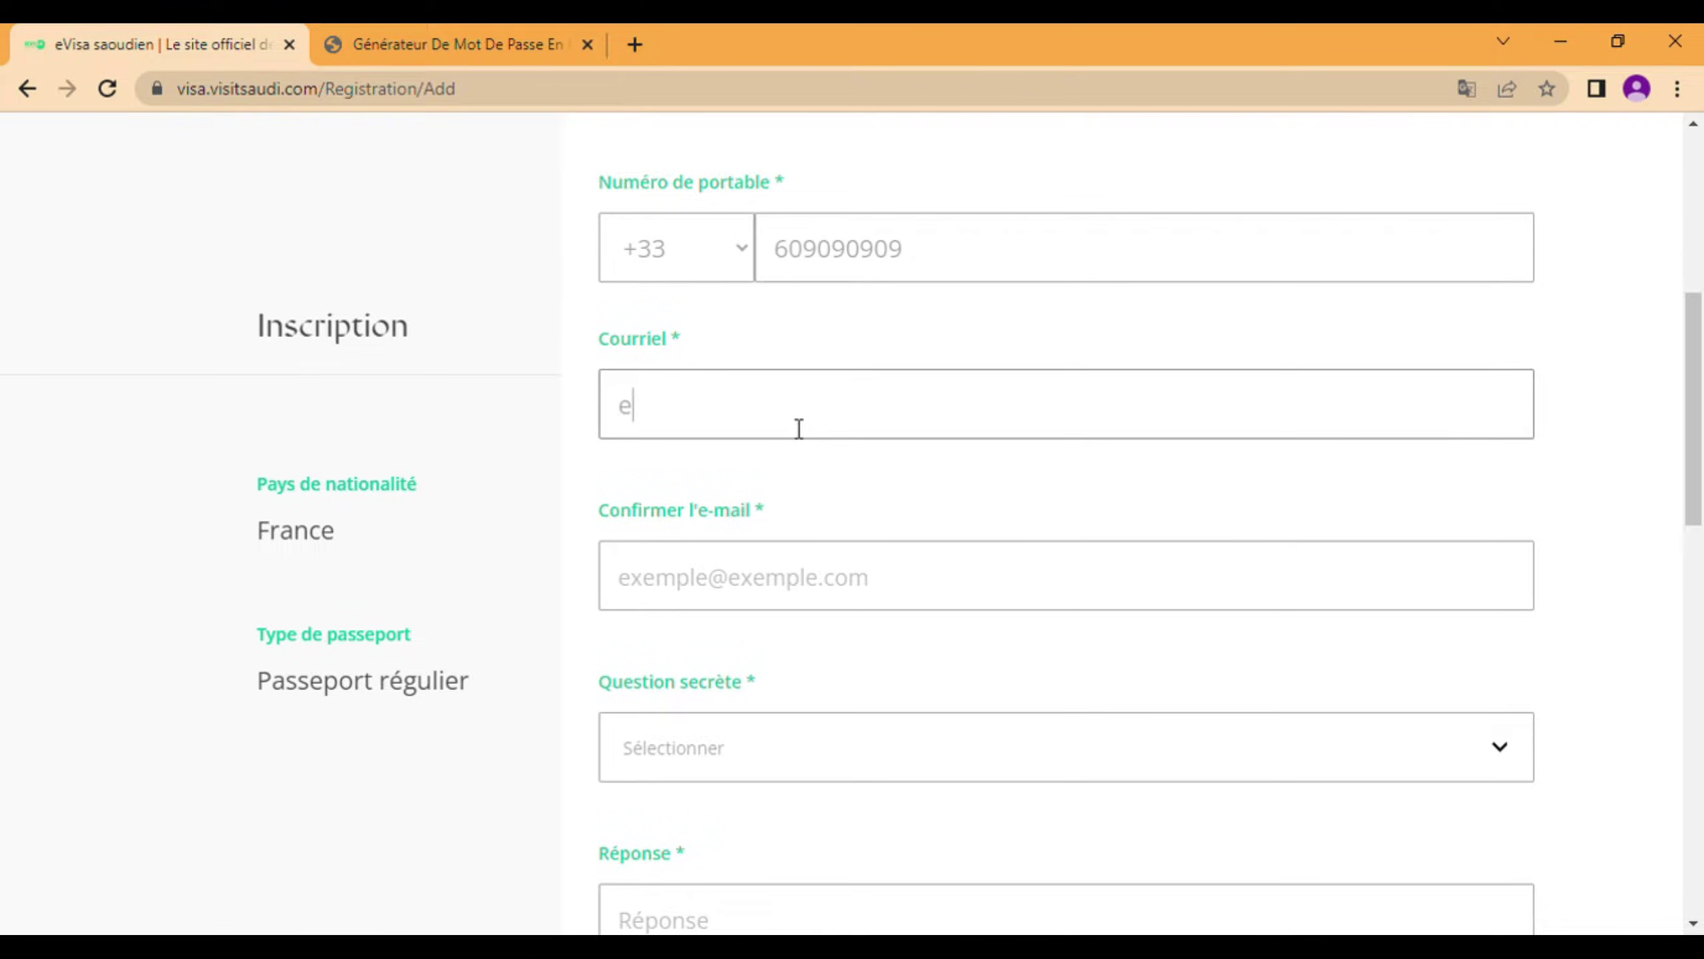
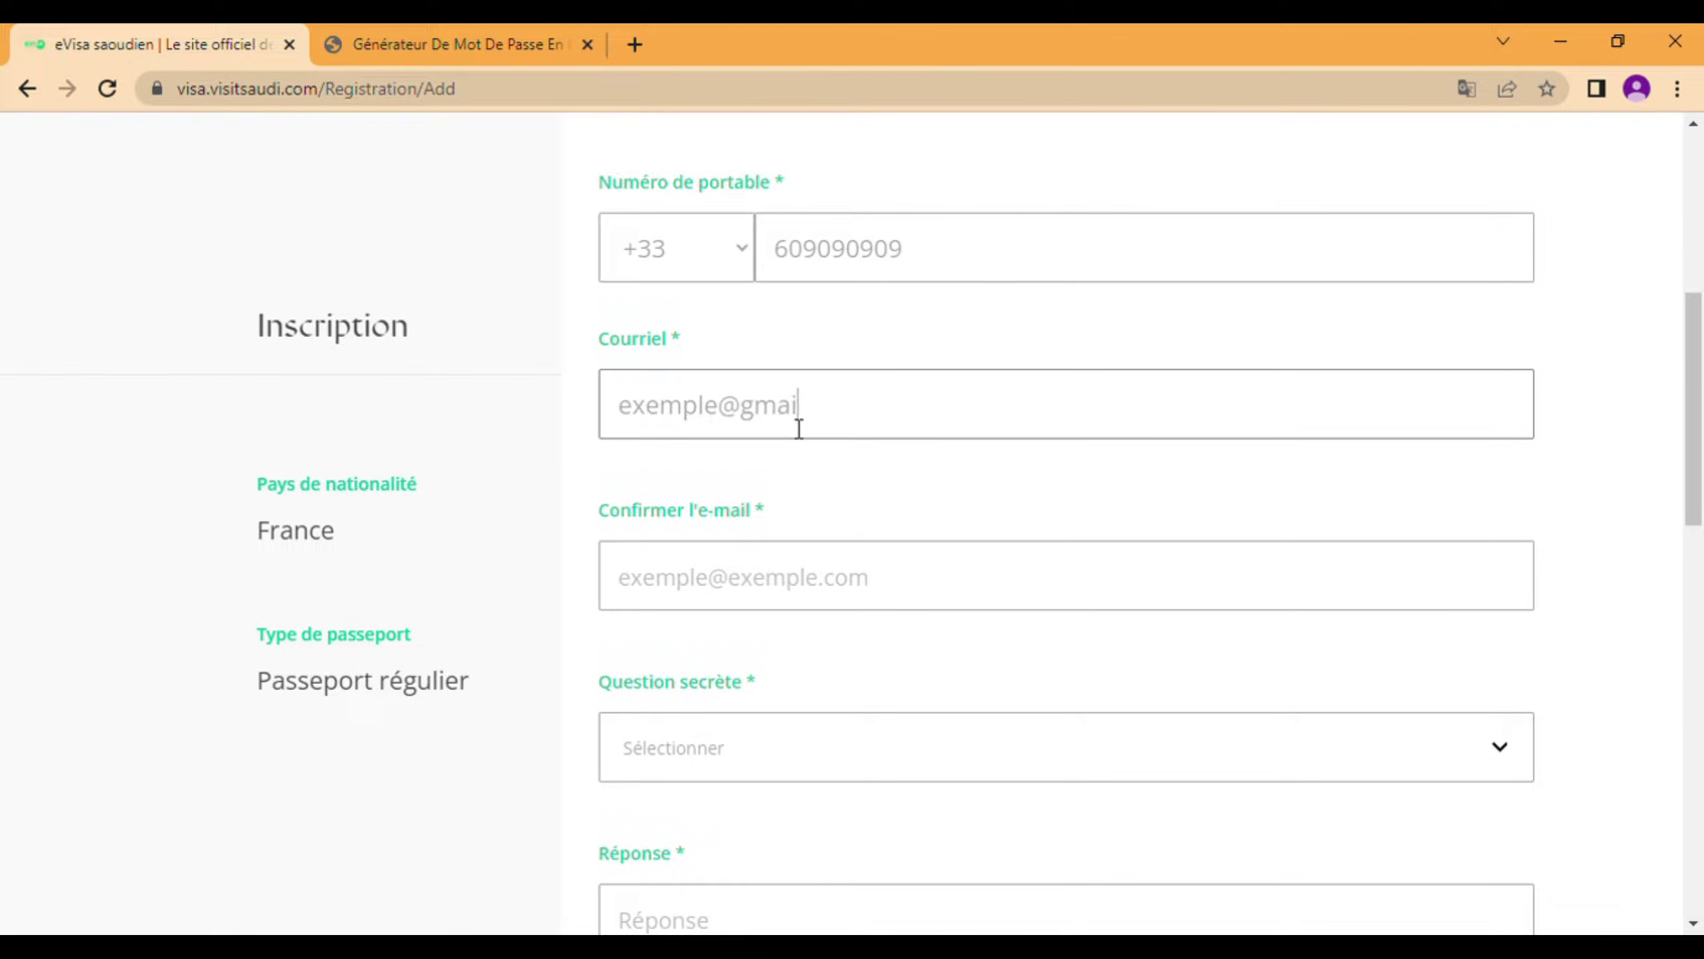
pyautogui.doubleClick(798, 428)
pyautogui.click(798, 428)
pyautogui.hotkey('ctrl', 'c')
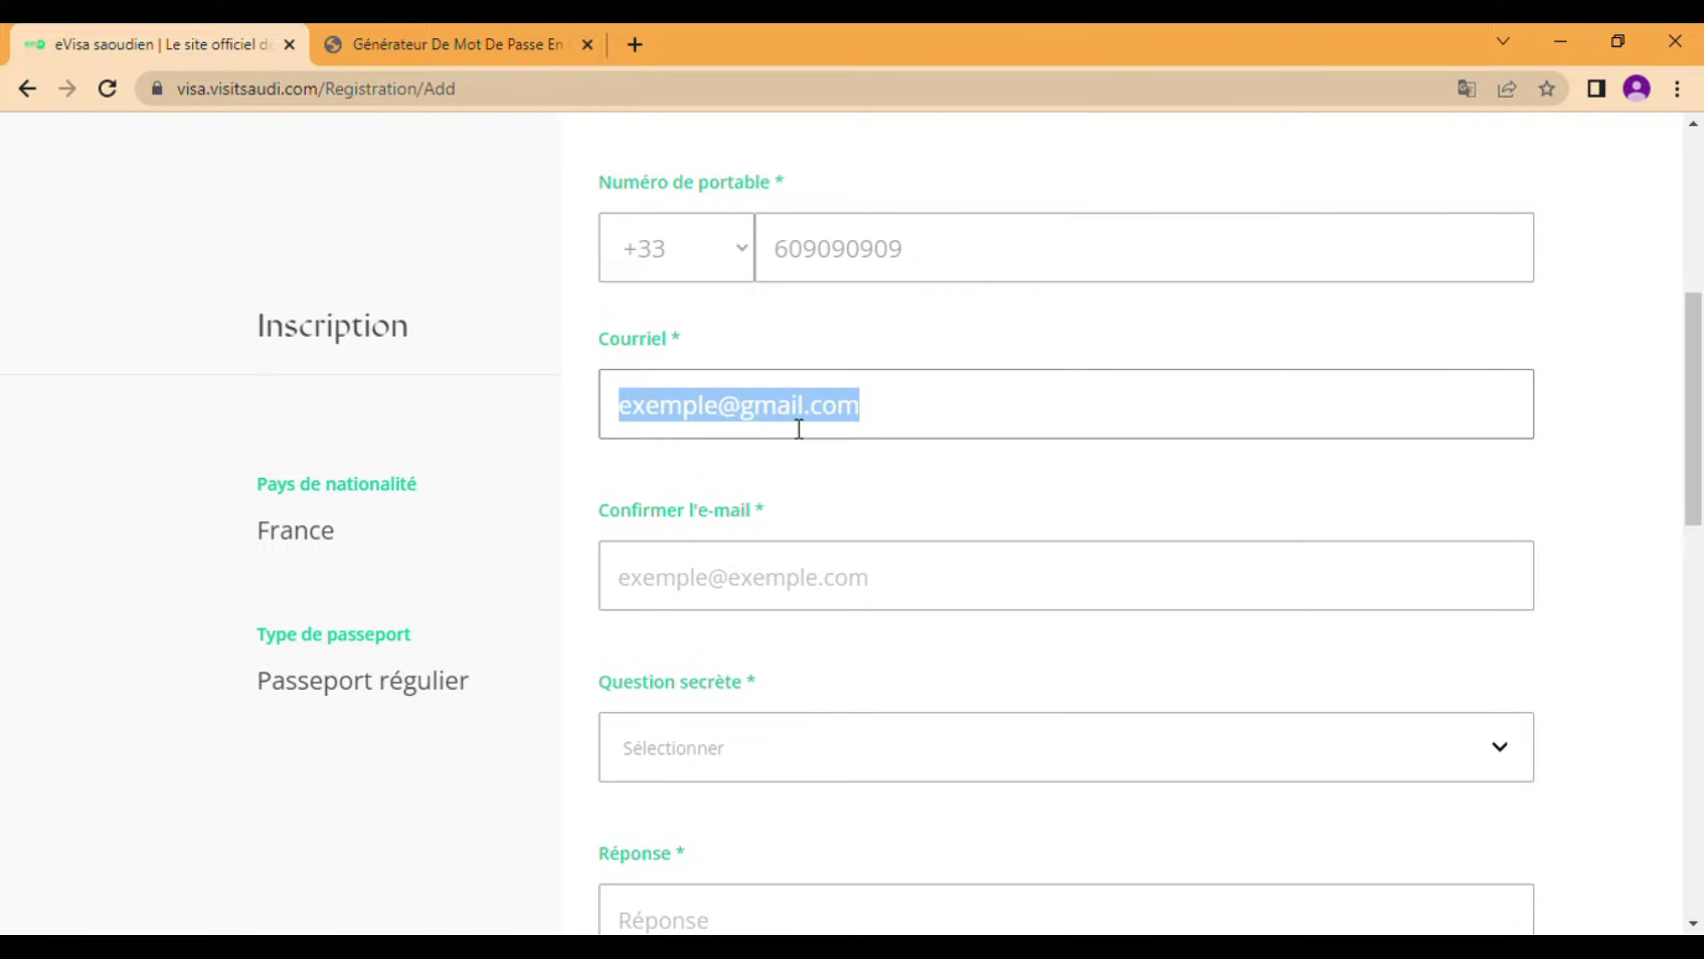
pyautogui.click(747, 575)
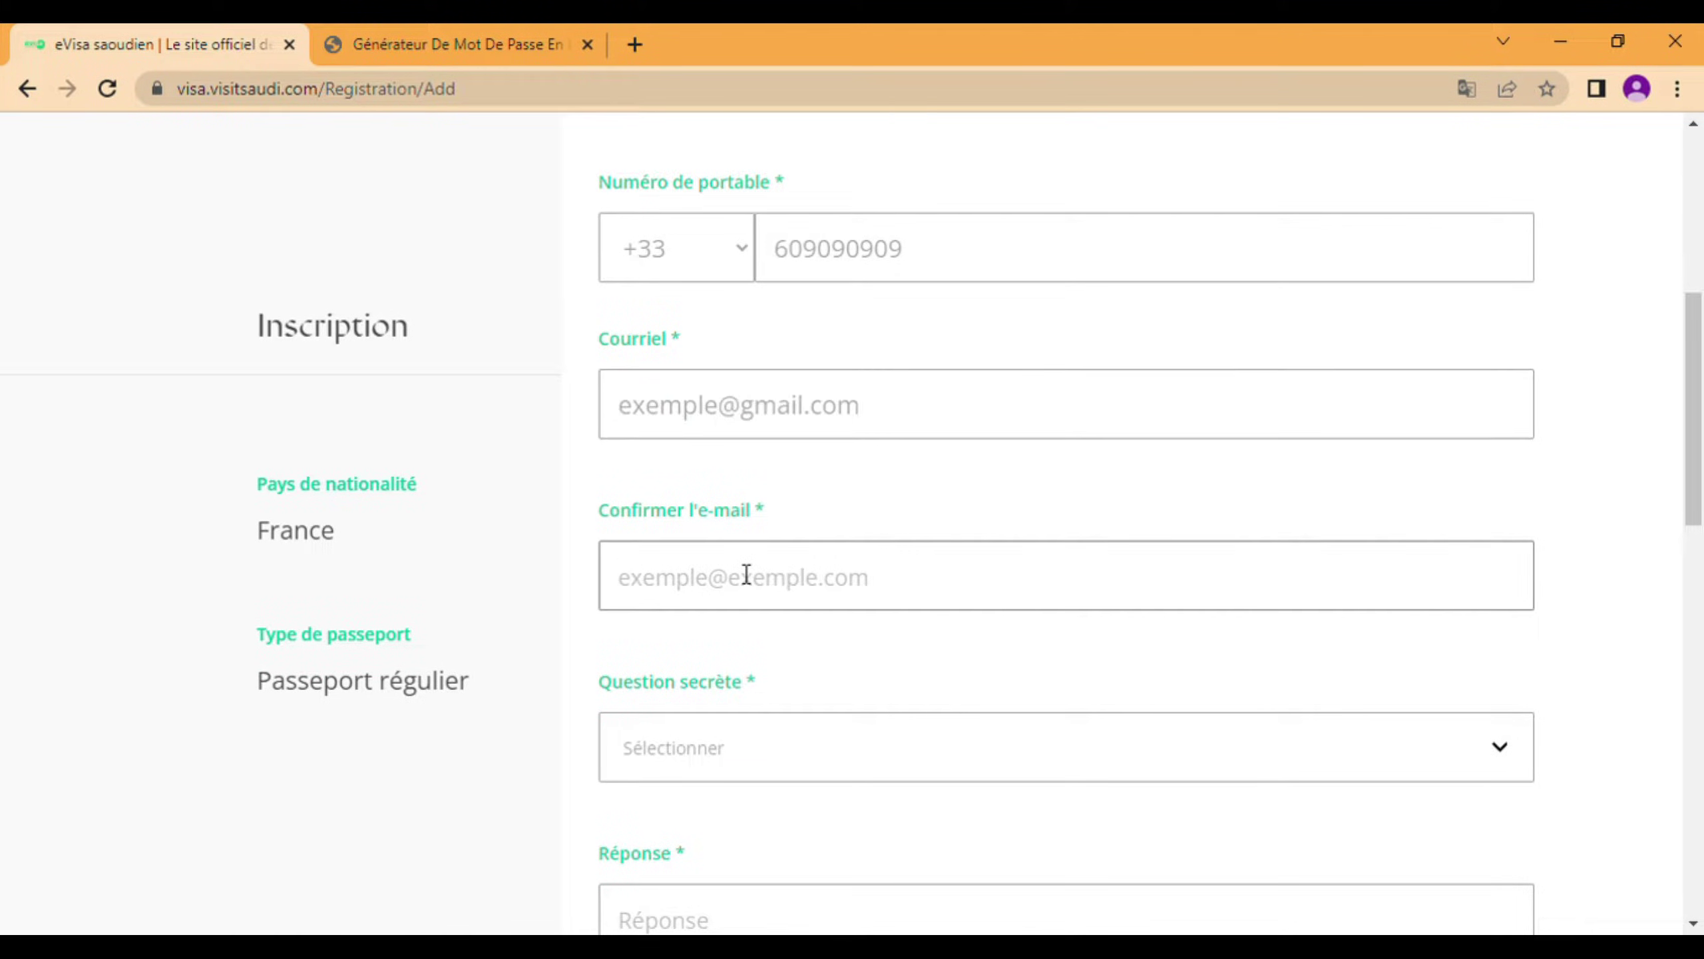
pyautogui.hotkey('ctrl', 'v')
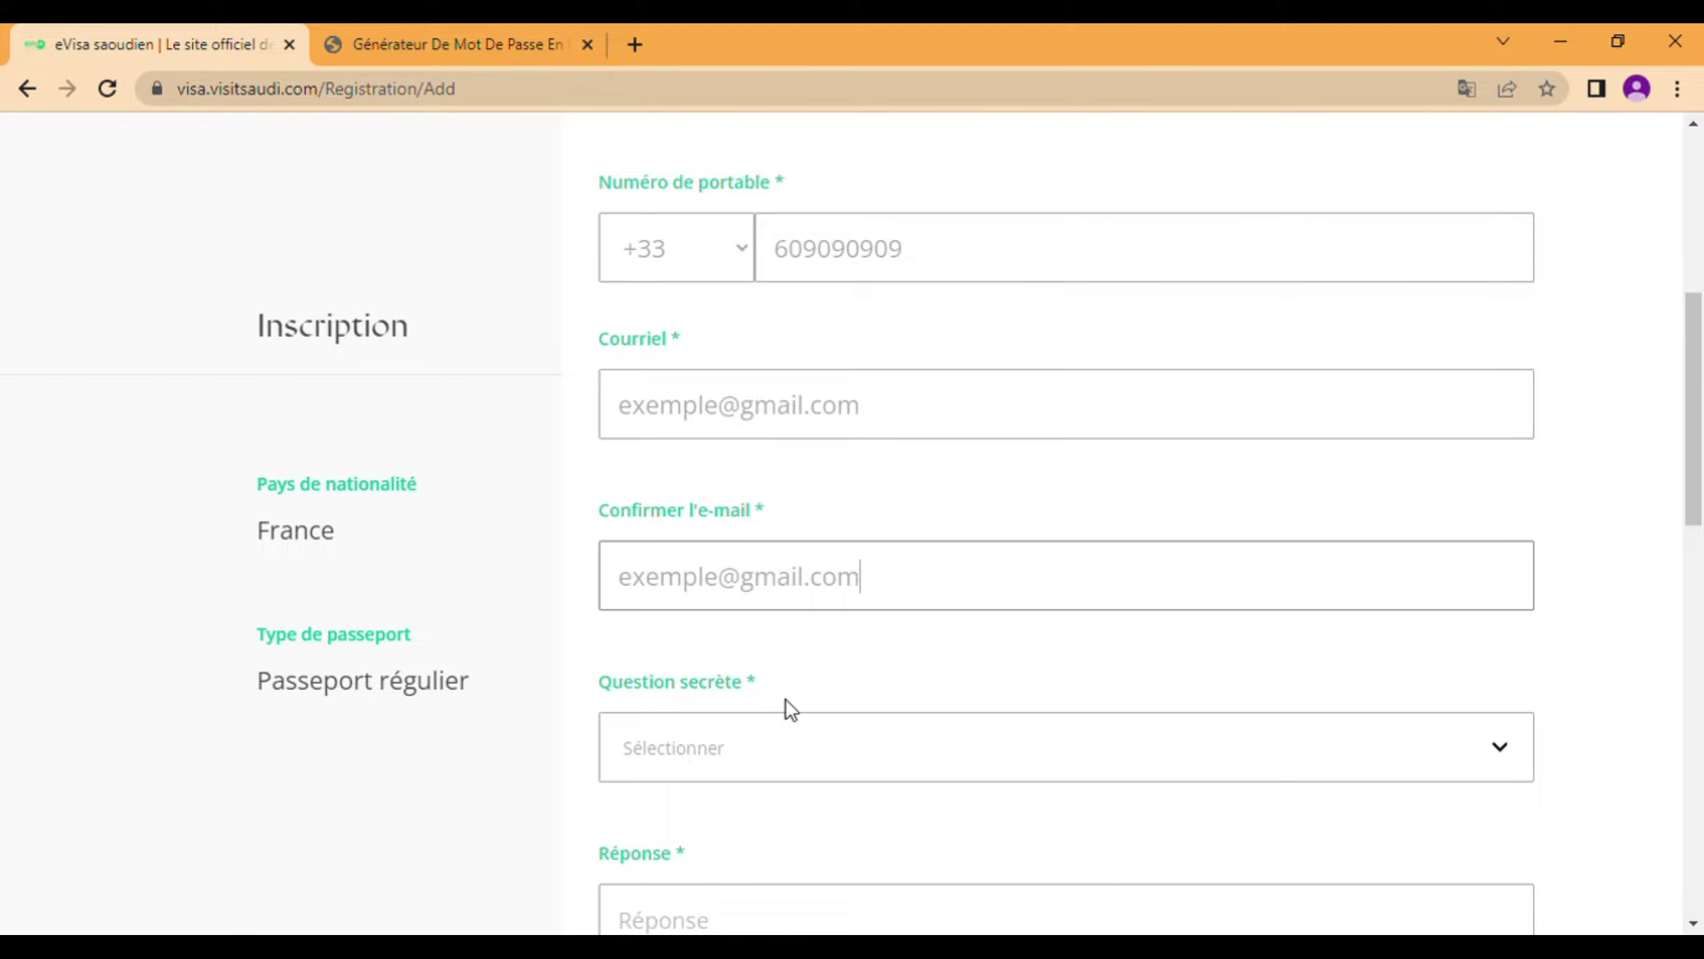
pyautogui.scroll(-4, 844, 664)
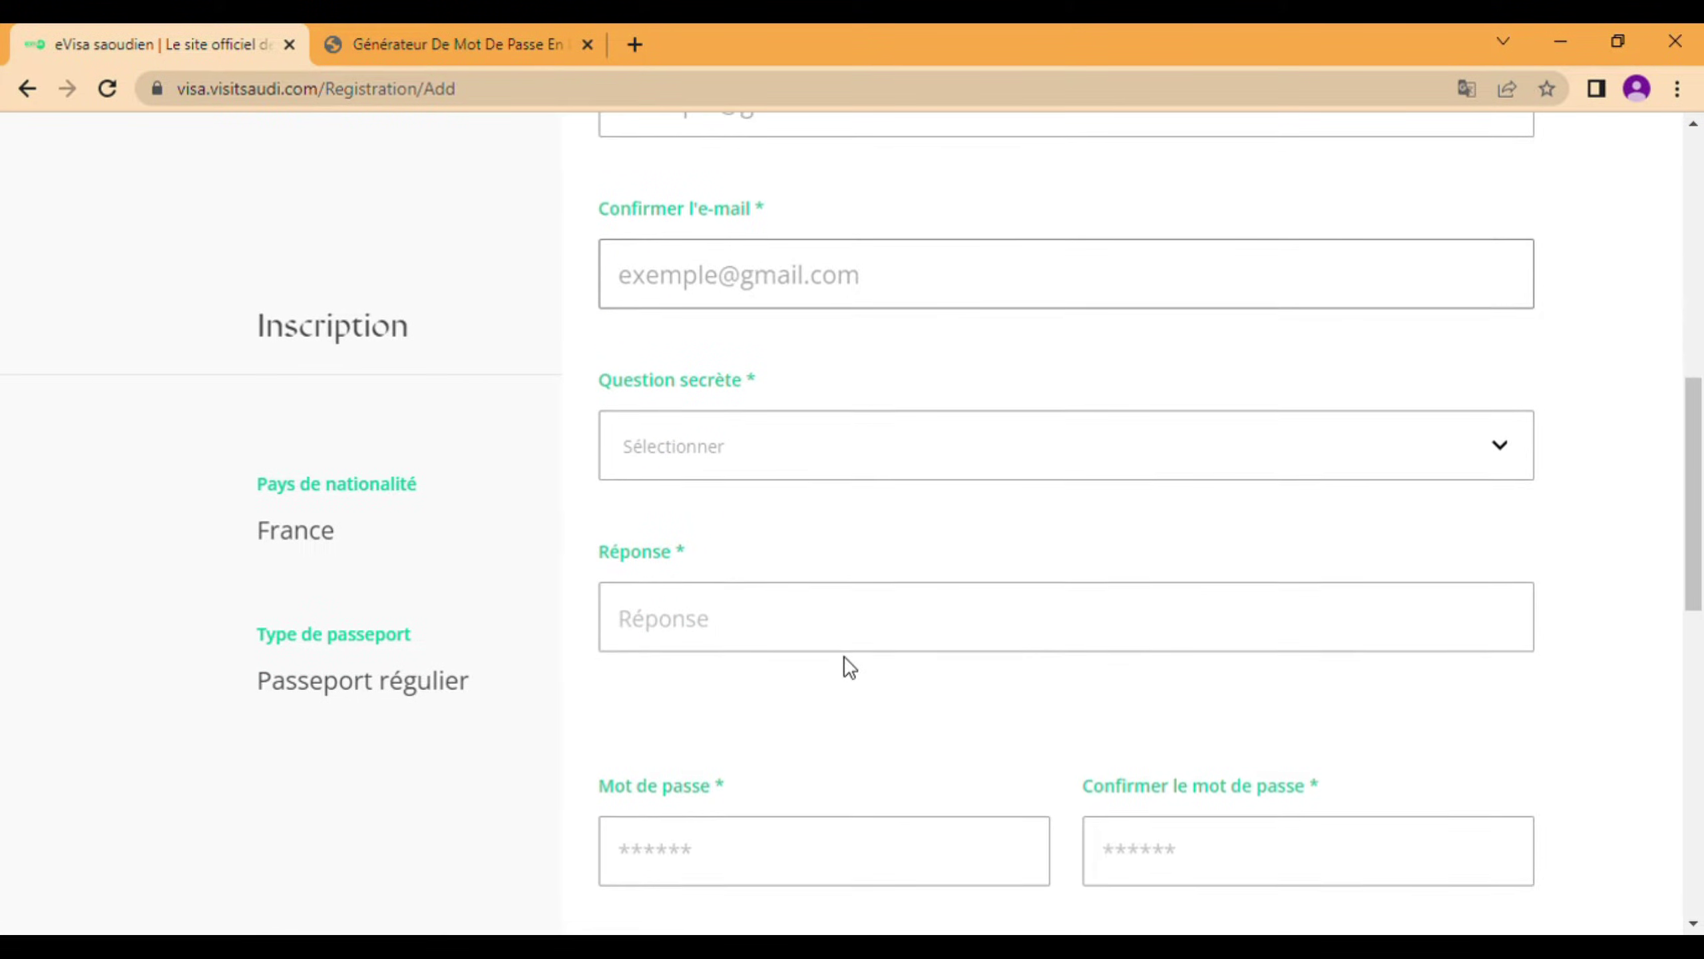
pyautogui.click(849, 435)
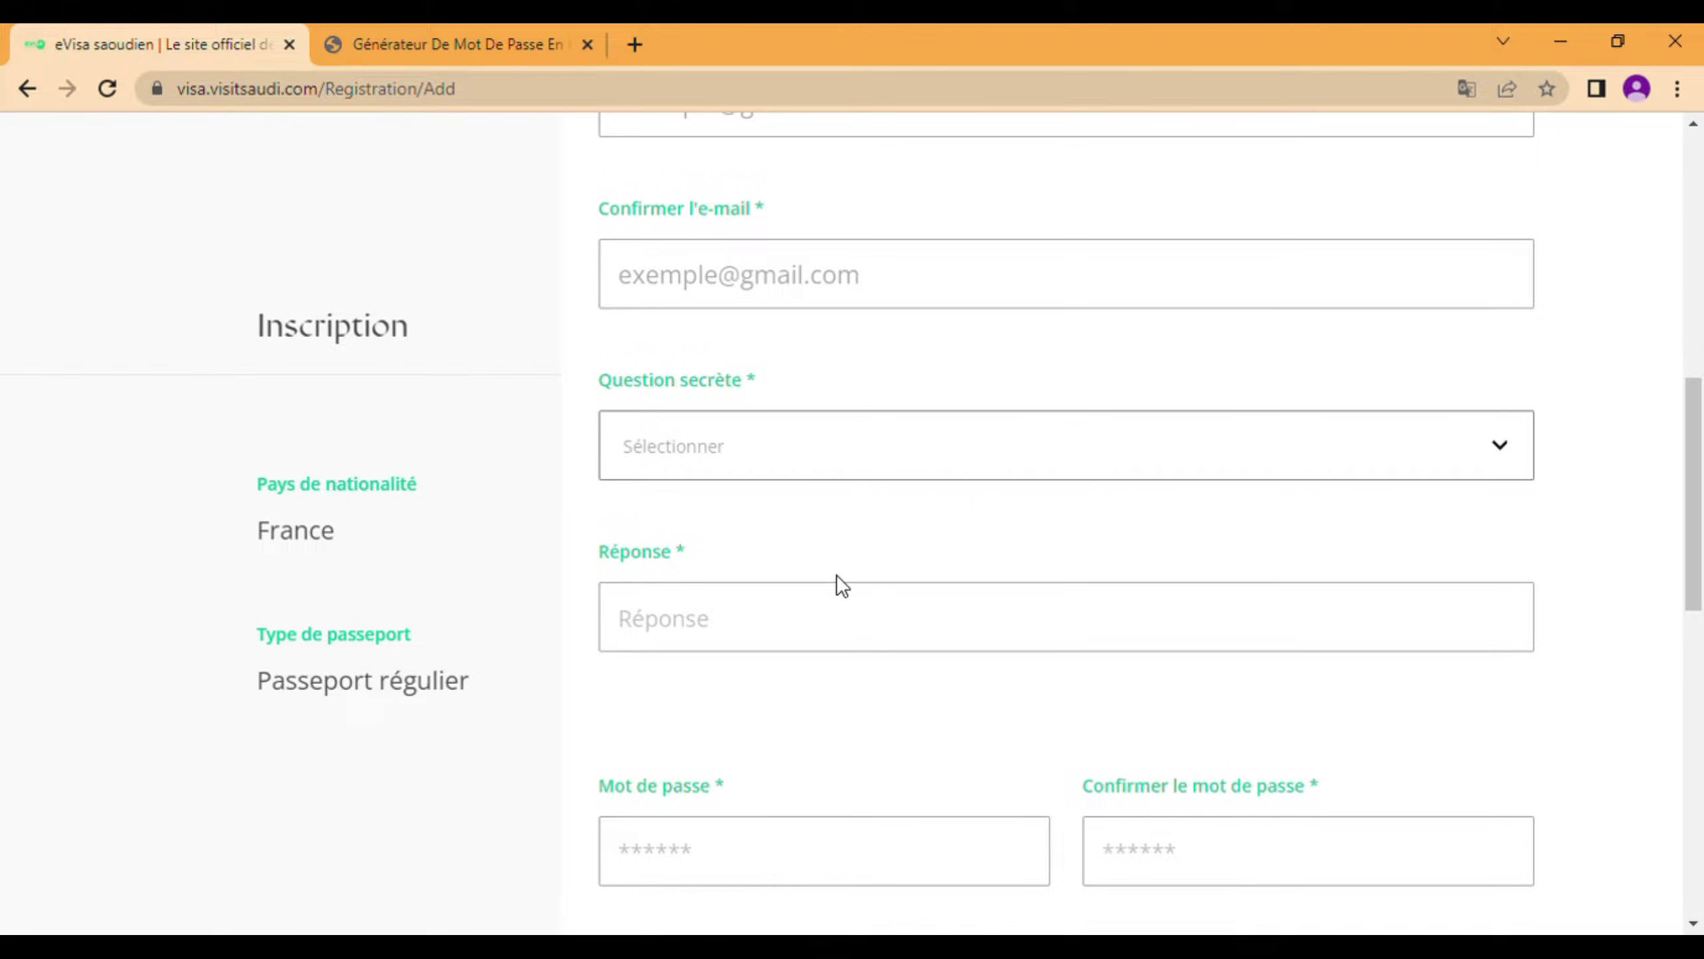
pyautogui.press('Down')
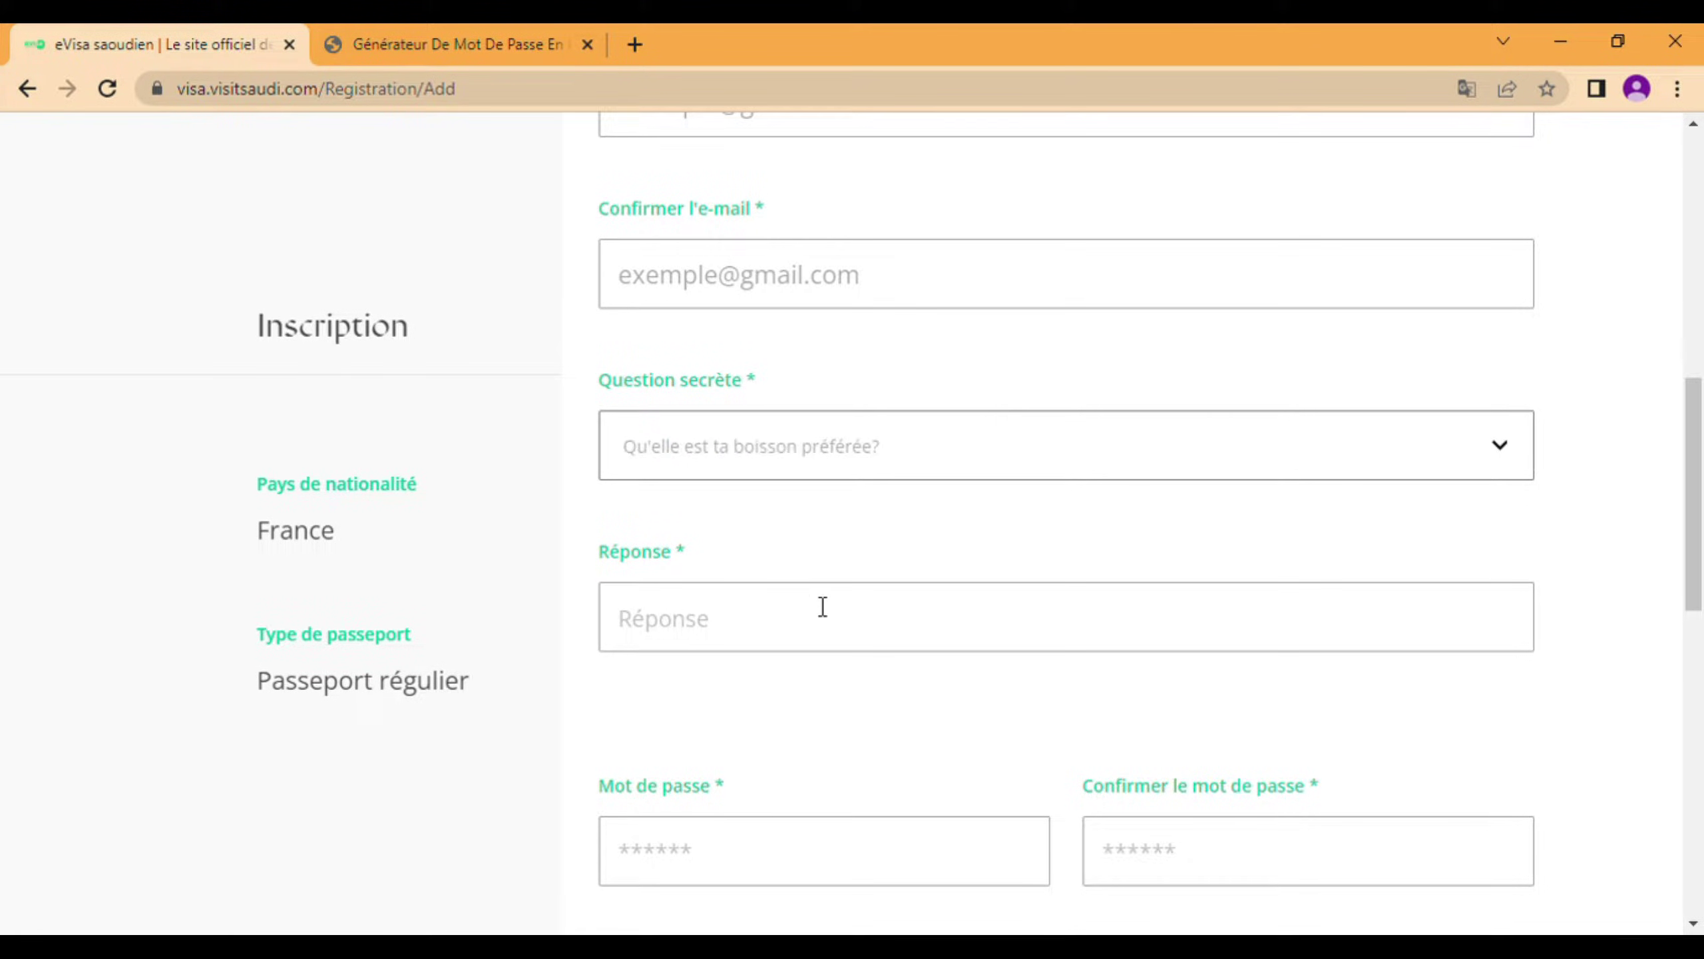
pyautogui.click(818, 616)
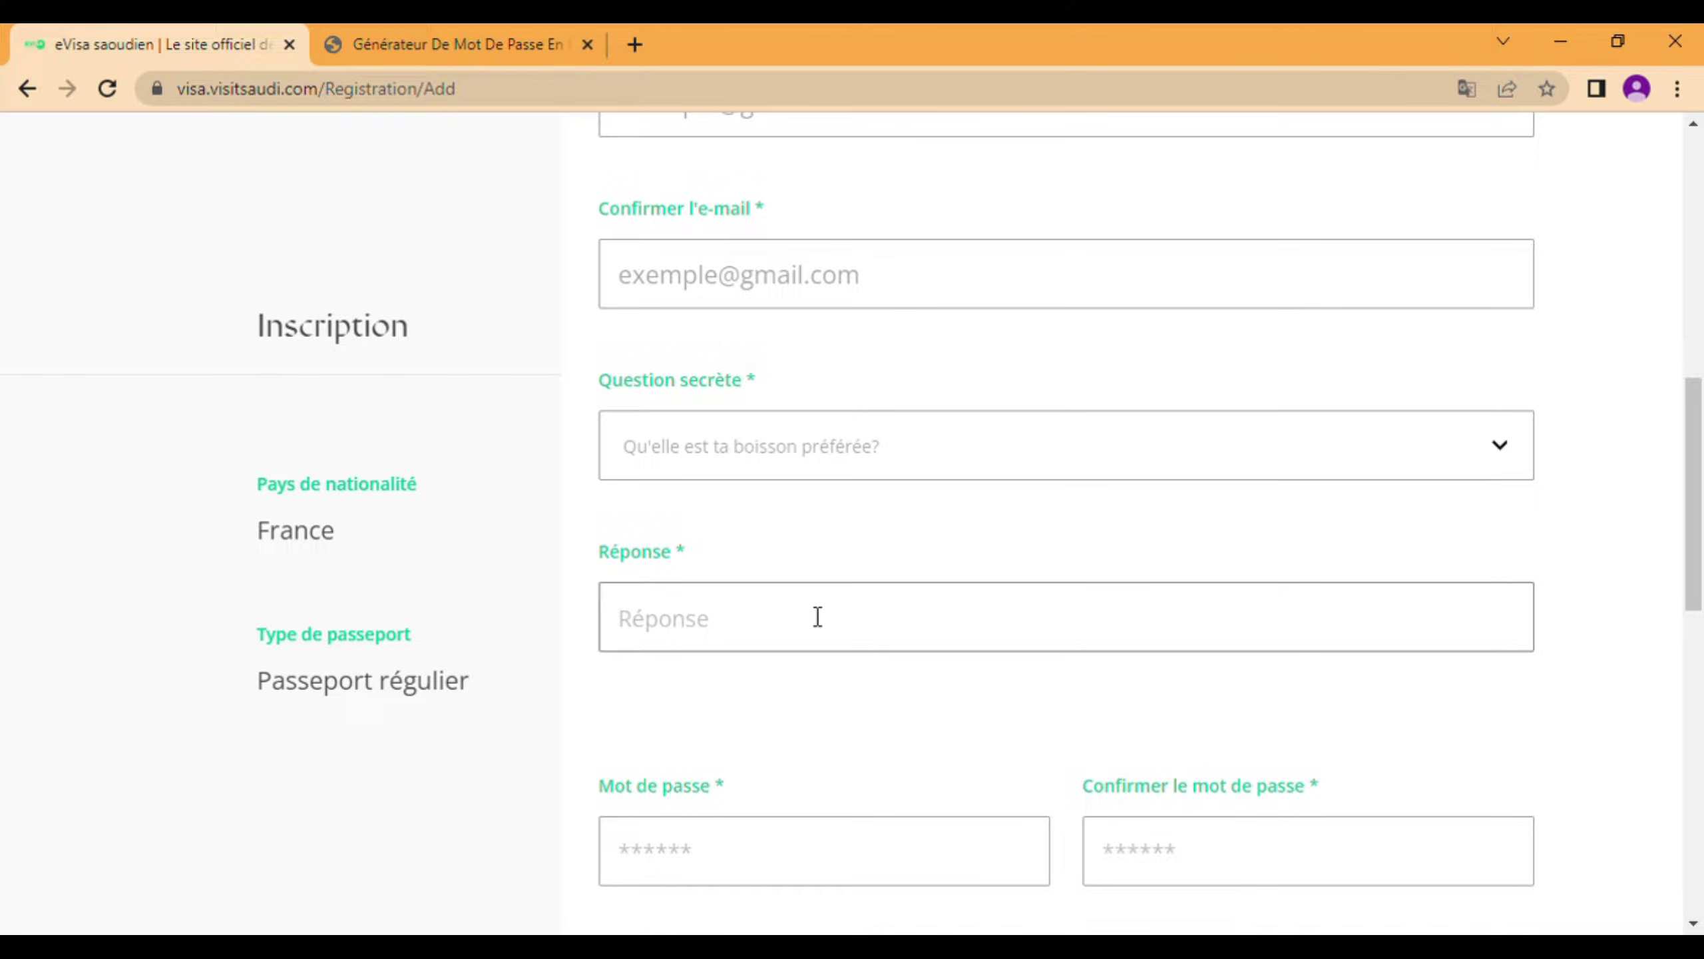
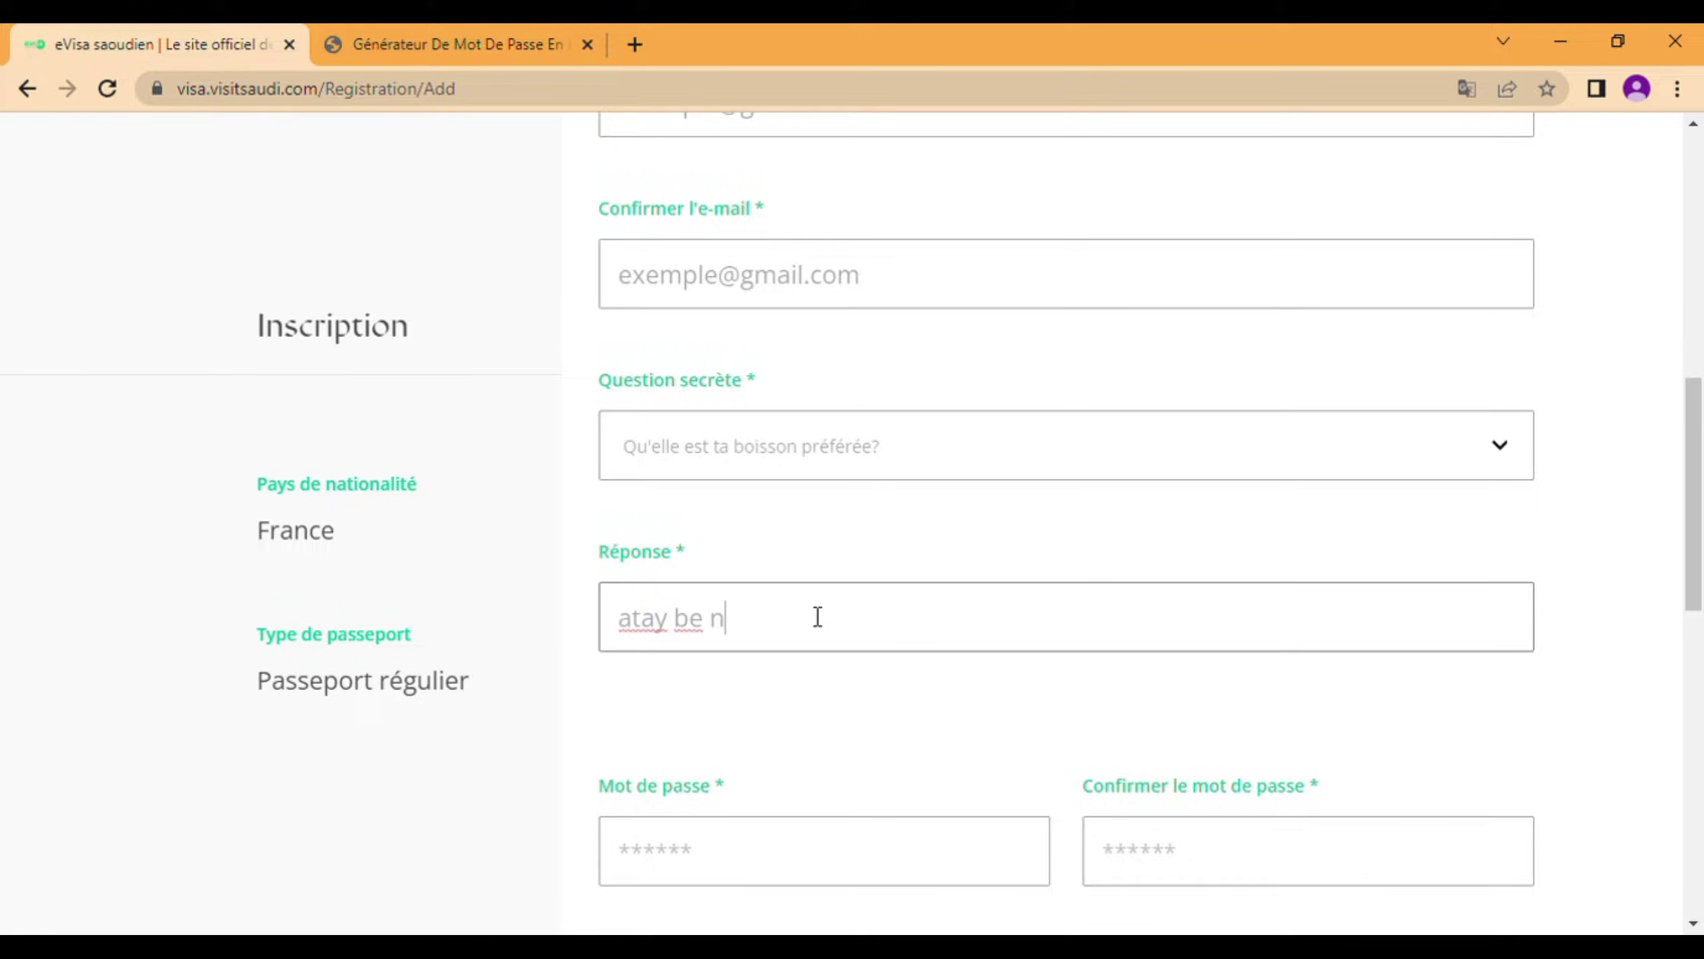
pyautogui.scroll(-2, 745, 631)
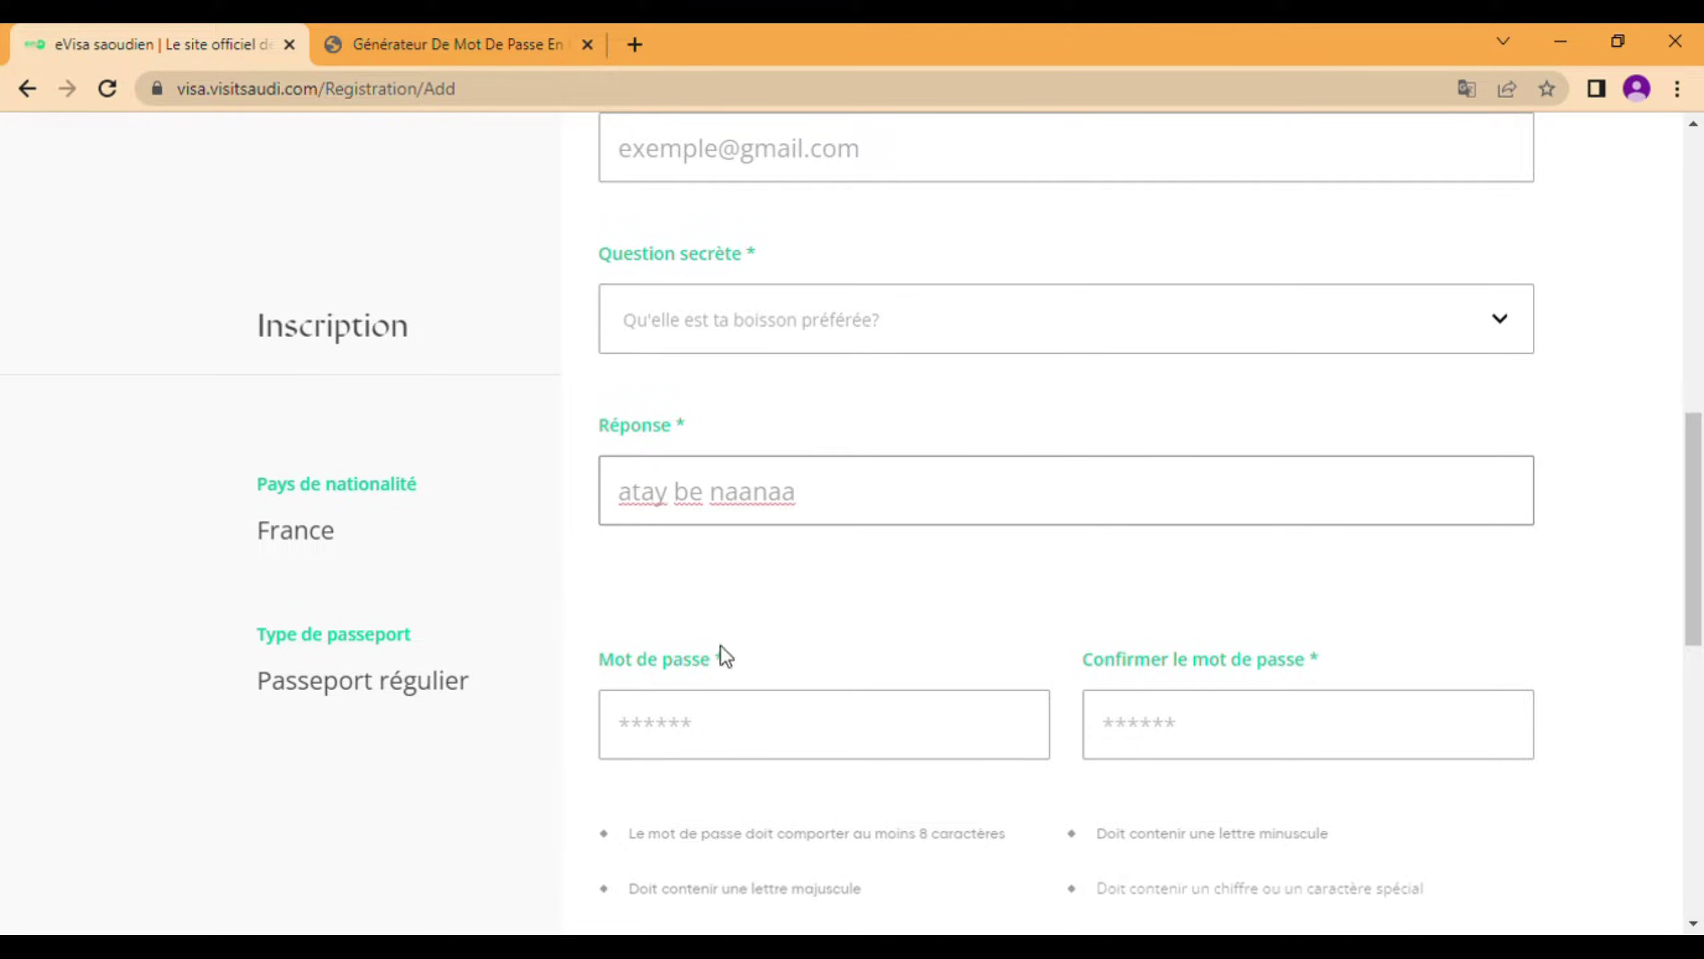
pyautogui.scroll(-2, 761, 605)
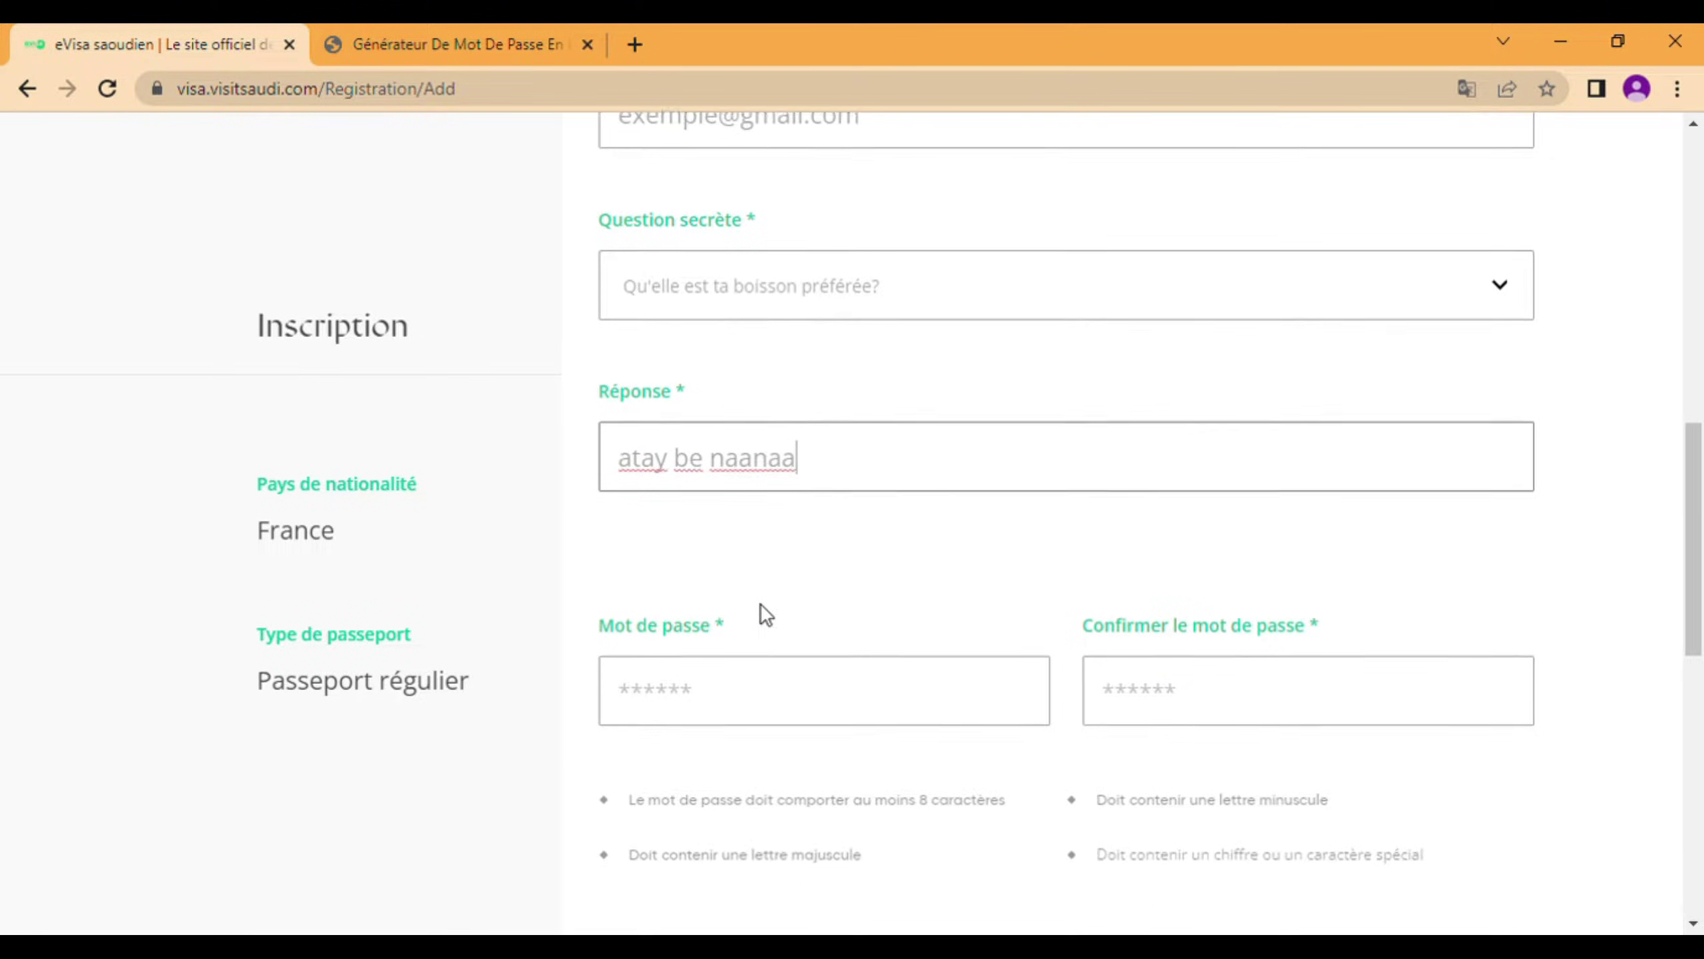
pyautogui.click(775, 576)
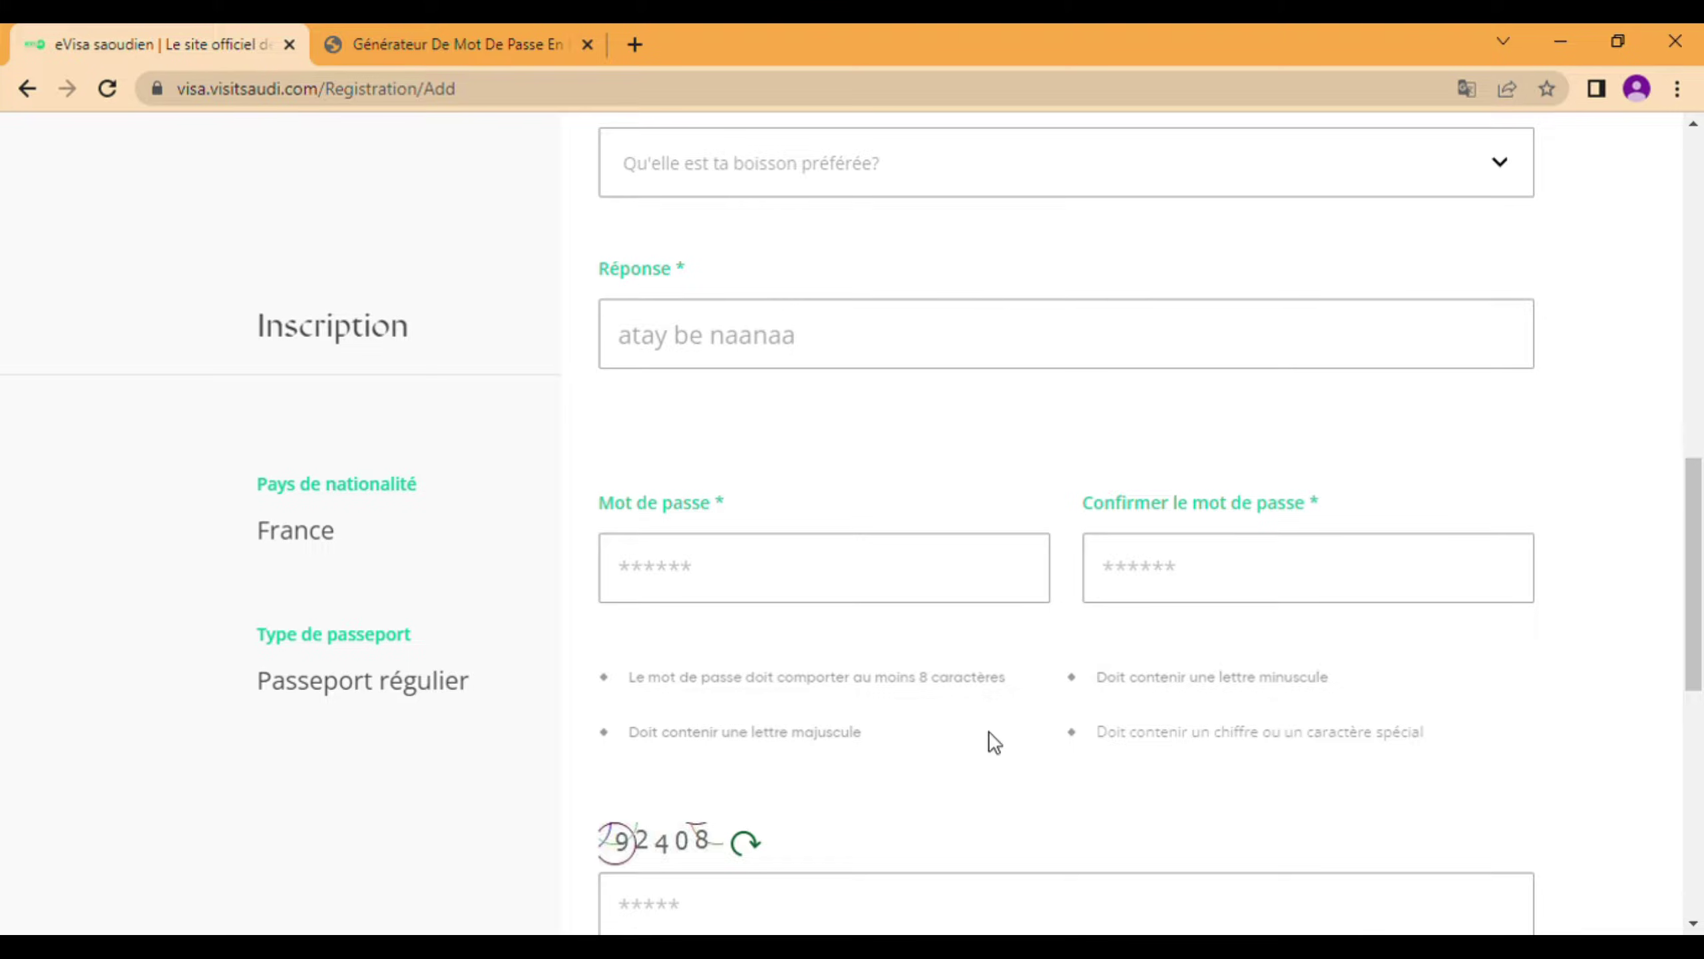
pyautogui.click(875, 584)
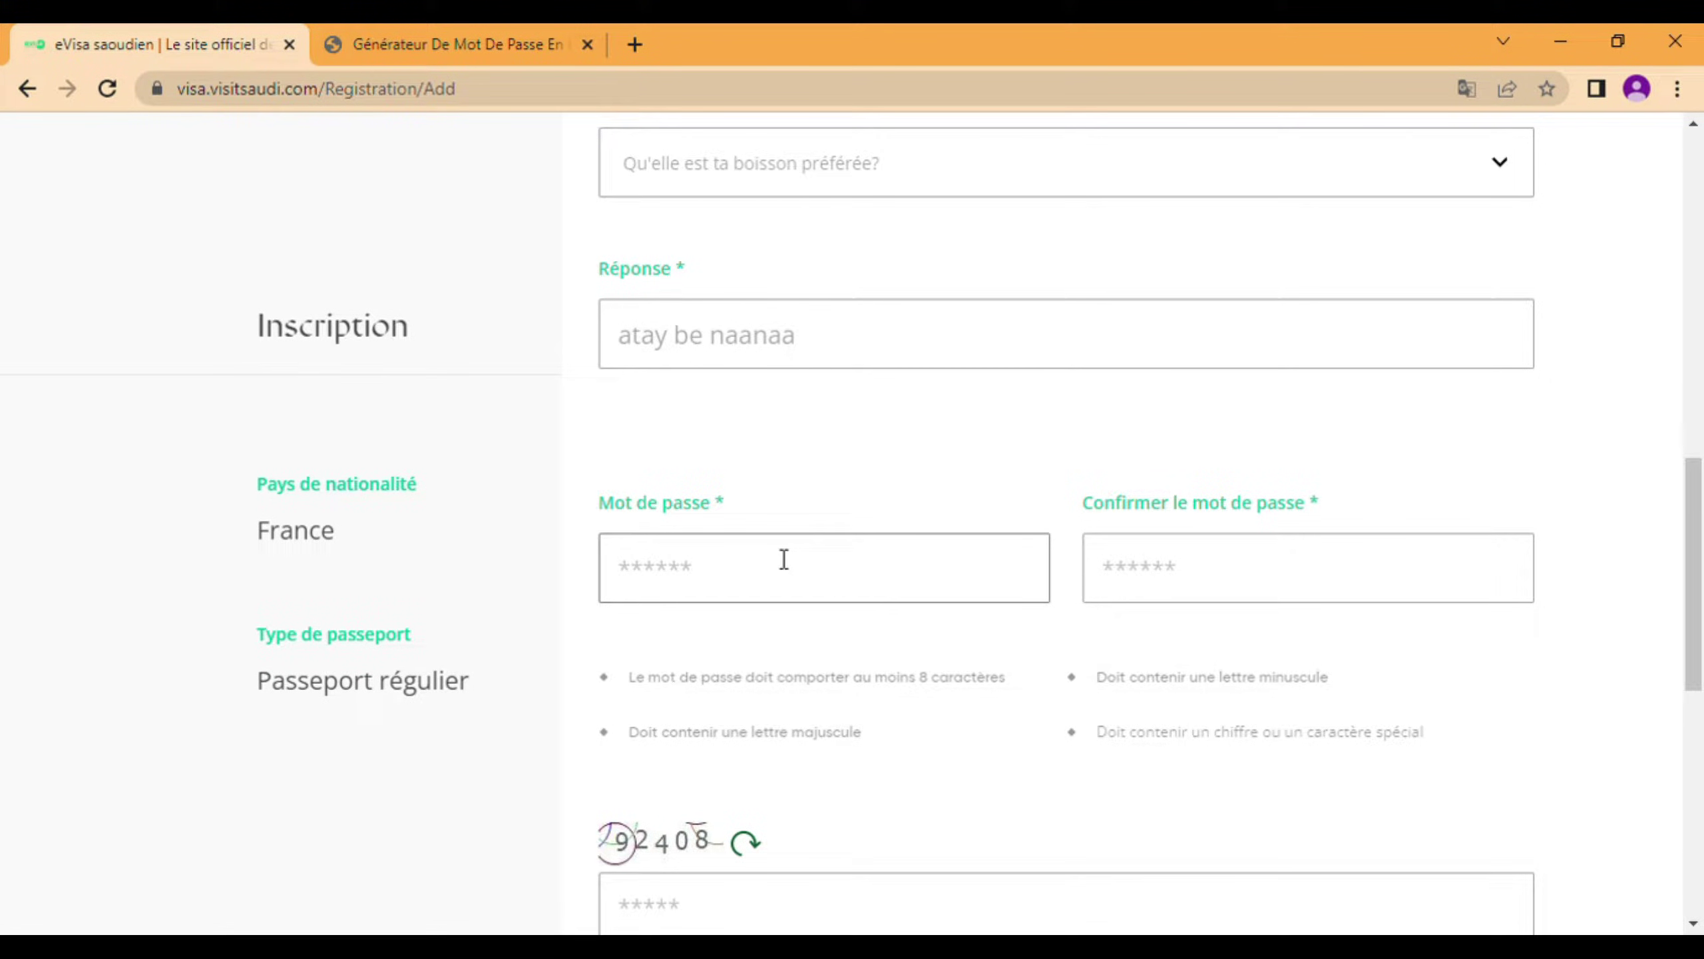
# Step: Generate a new 14-character password on motdepasse.xyz and copy it for the eVisa form
pyautogui.click(642, 662)
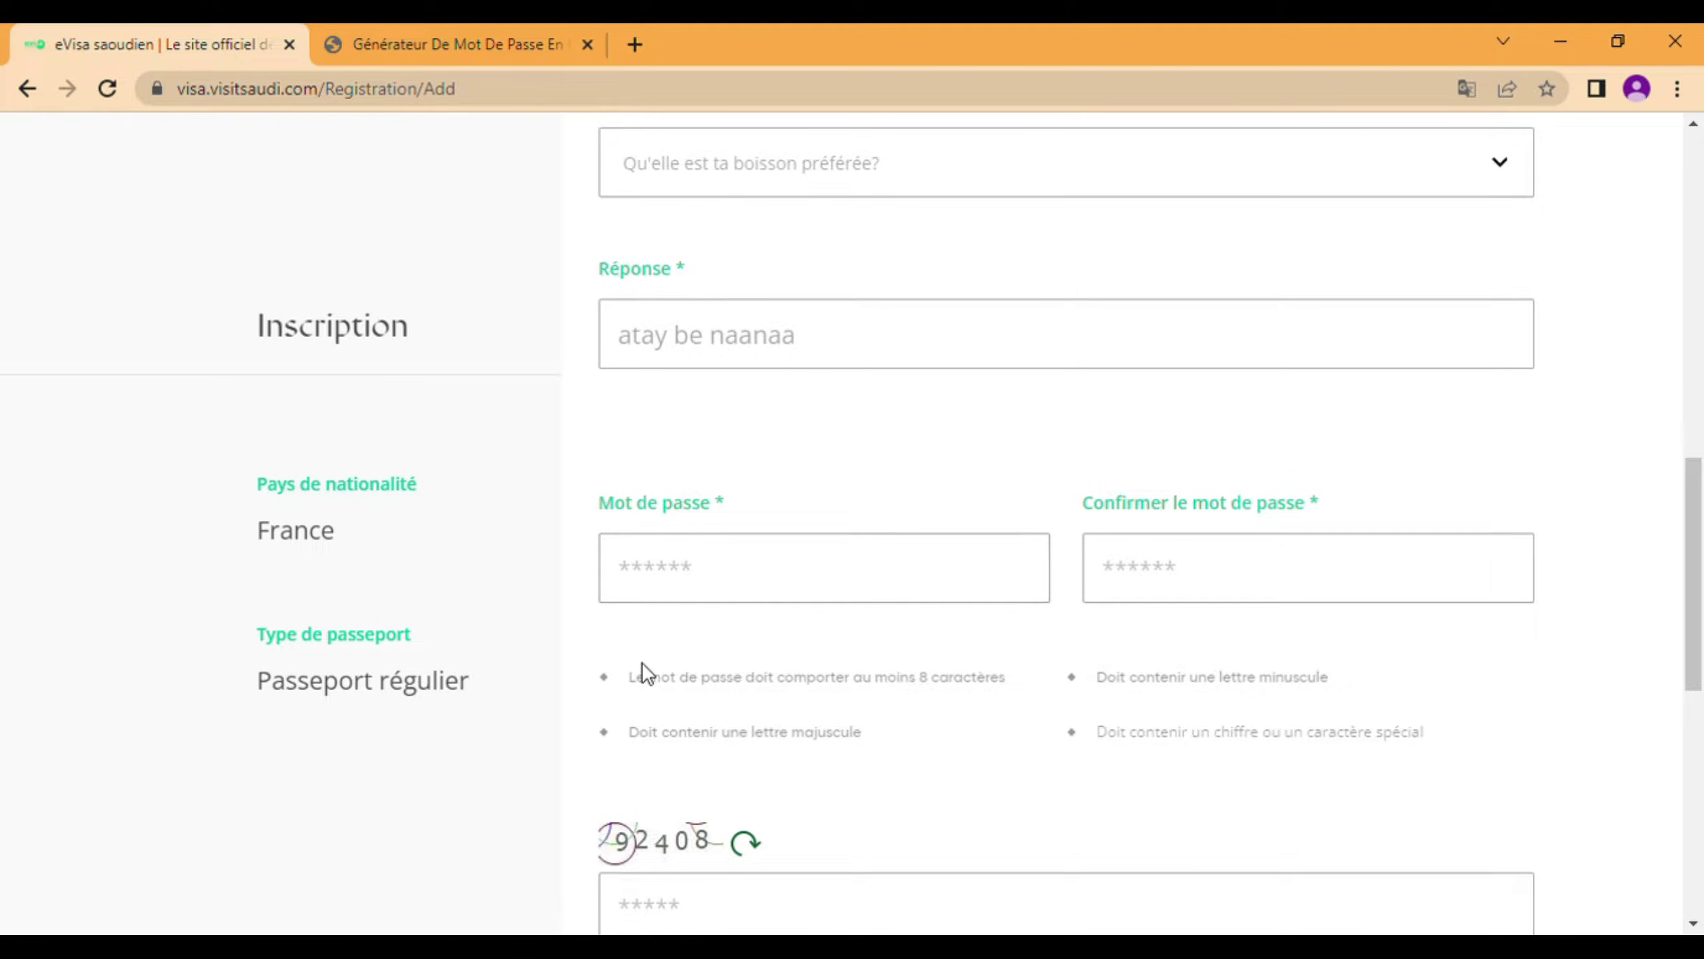
pyautogui.click(358, 28)
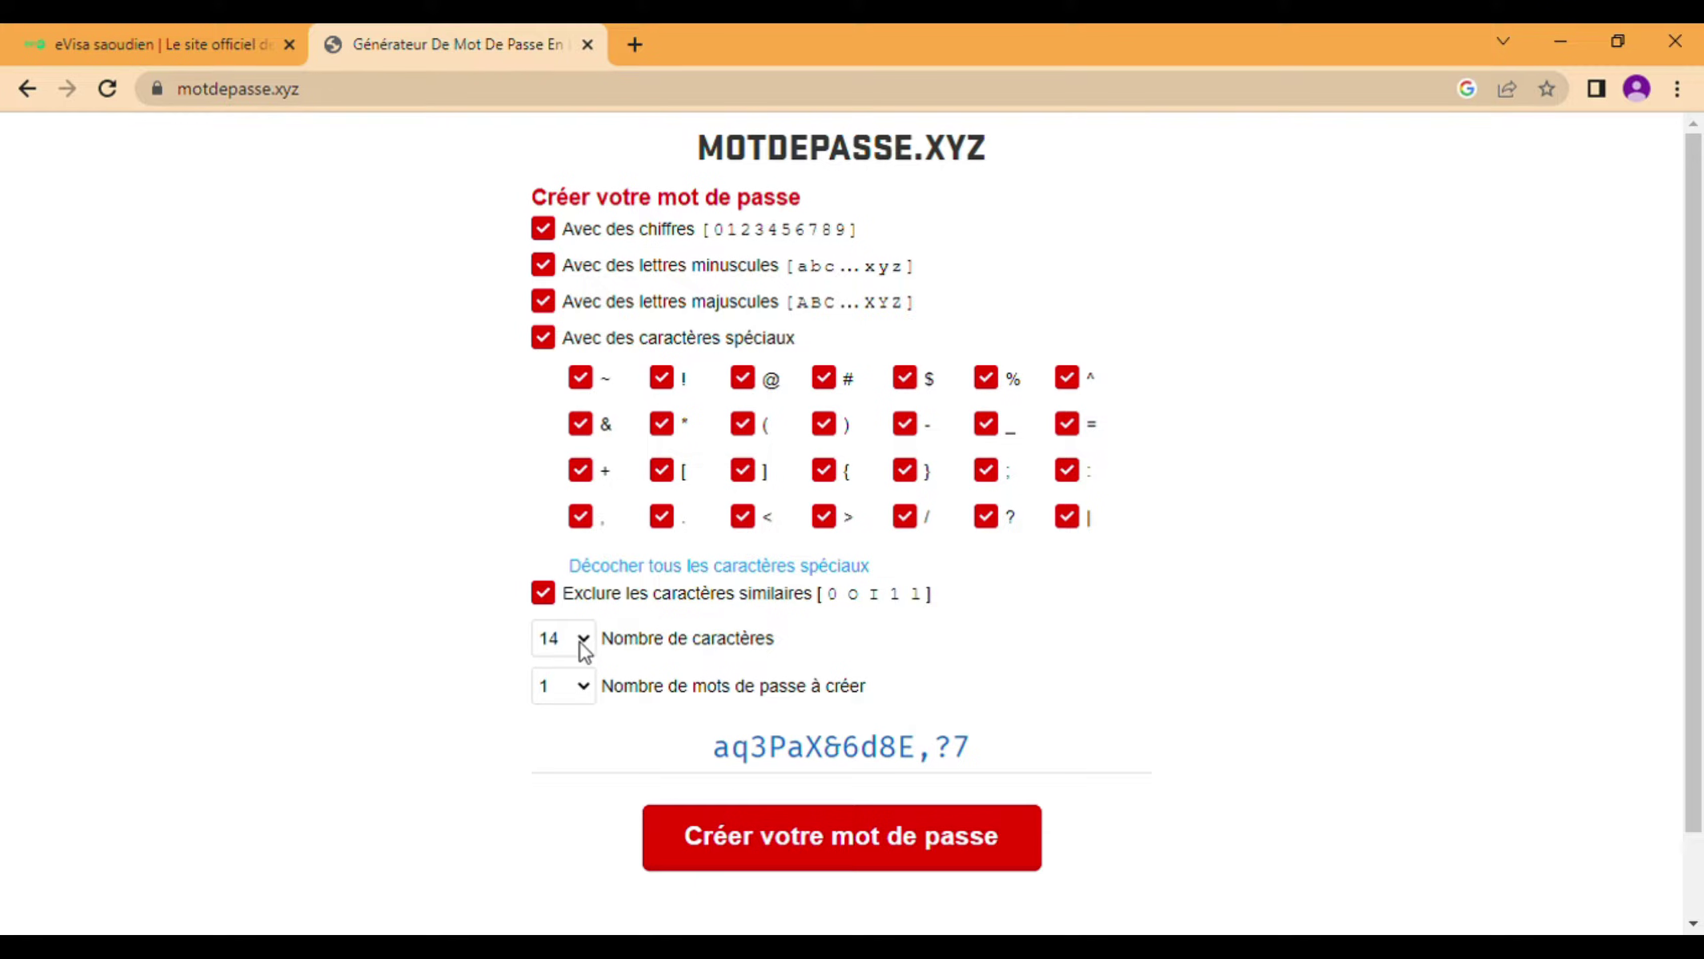
pyautogui.click(874, 849)
pyautogui.click(901, 752)
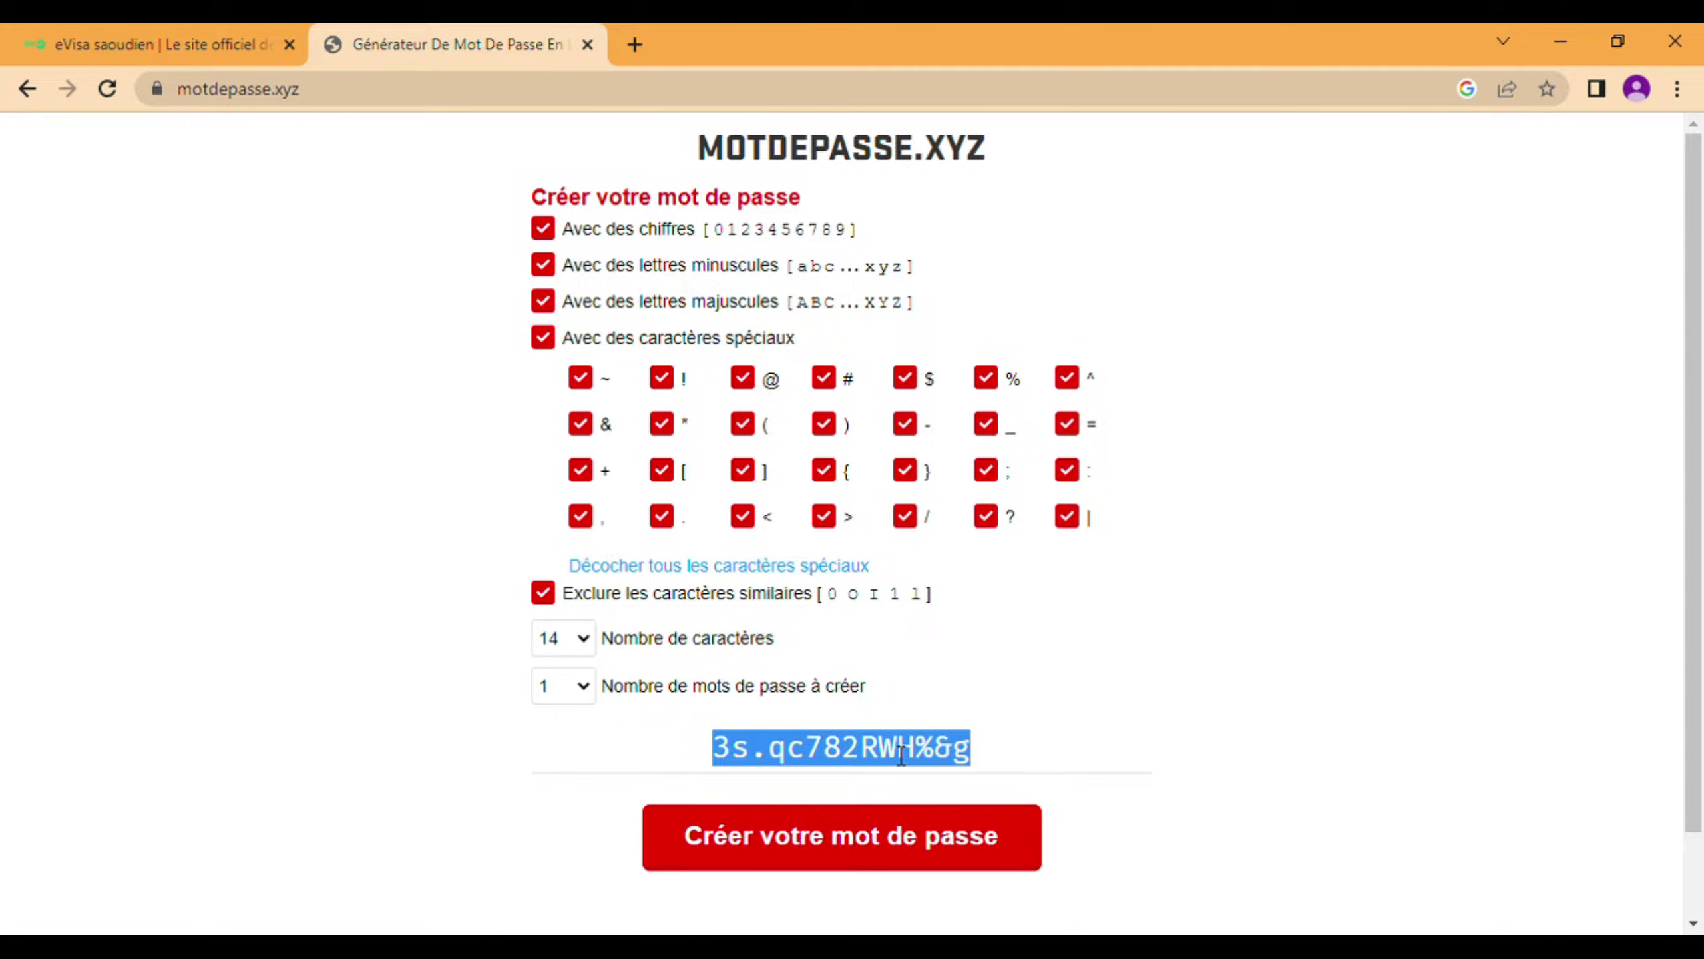
pyautogui.click(124, 26)
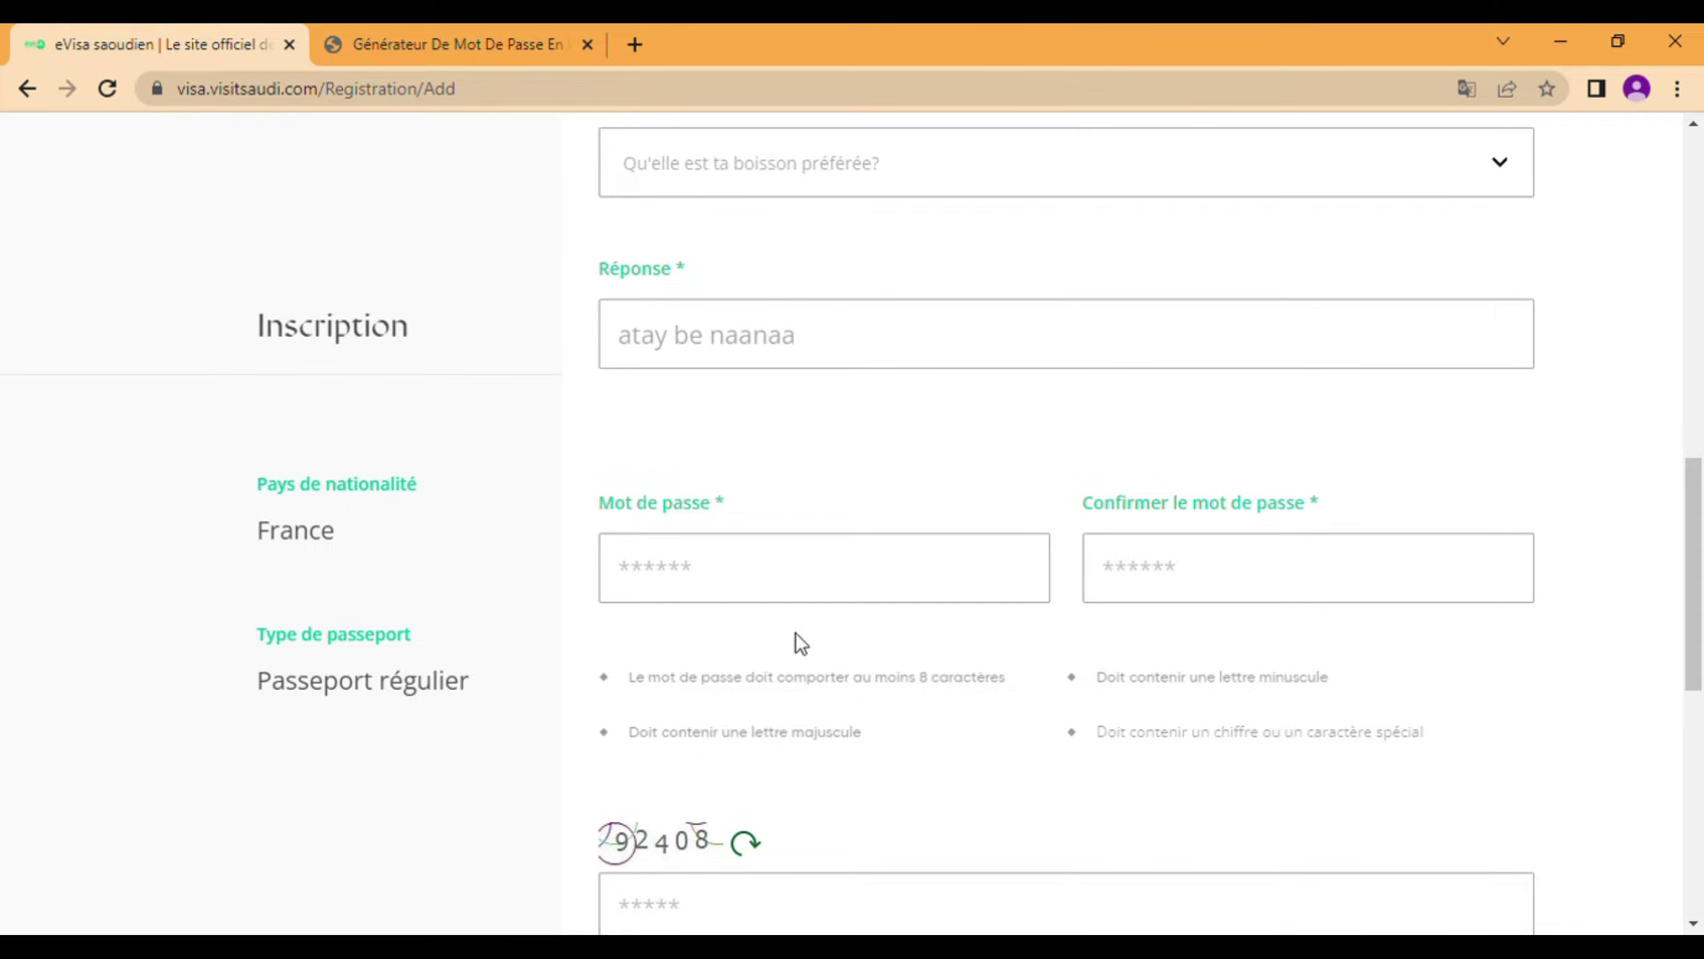
# Step: Paste the generated password into Mot de passe and its confirmation field
pyautogui.click(794, 577)
pyautogui.hotkey('ctrl', 'v')
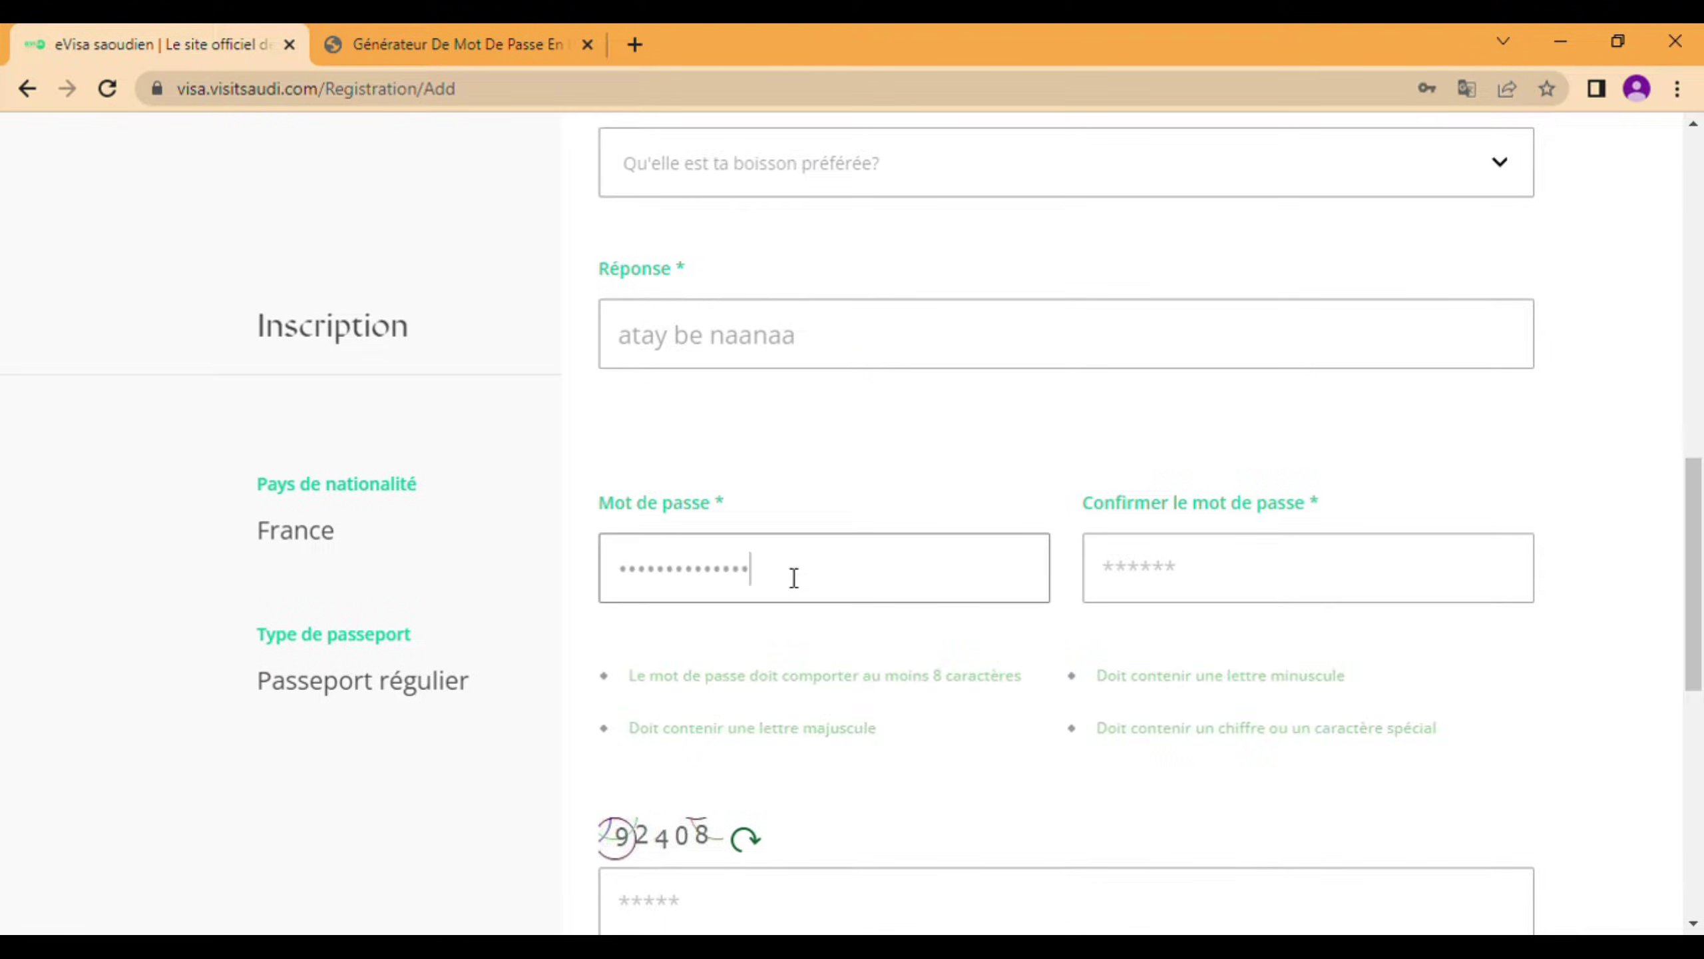
pyautogui.click(1286, 597)
pyautogui.hotkey('ctrl', 'v')
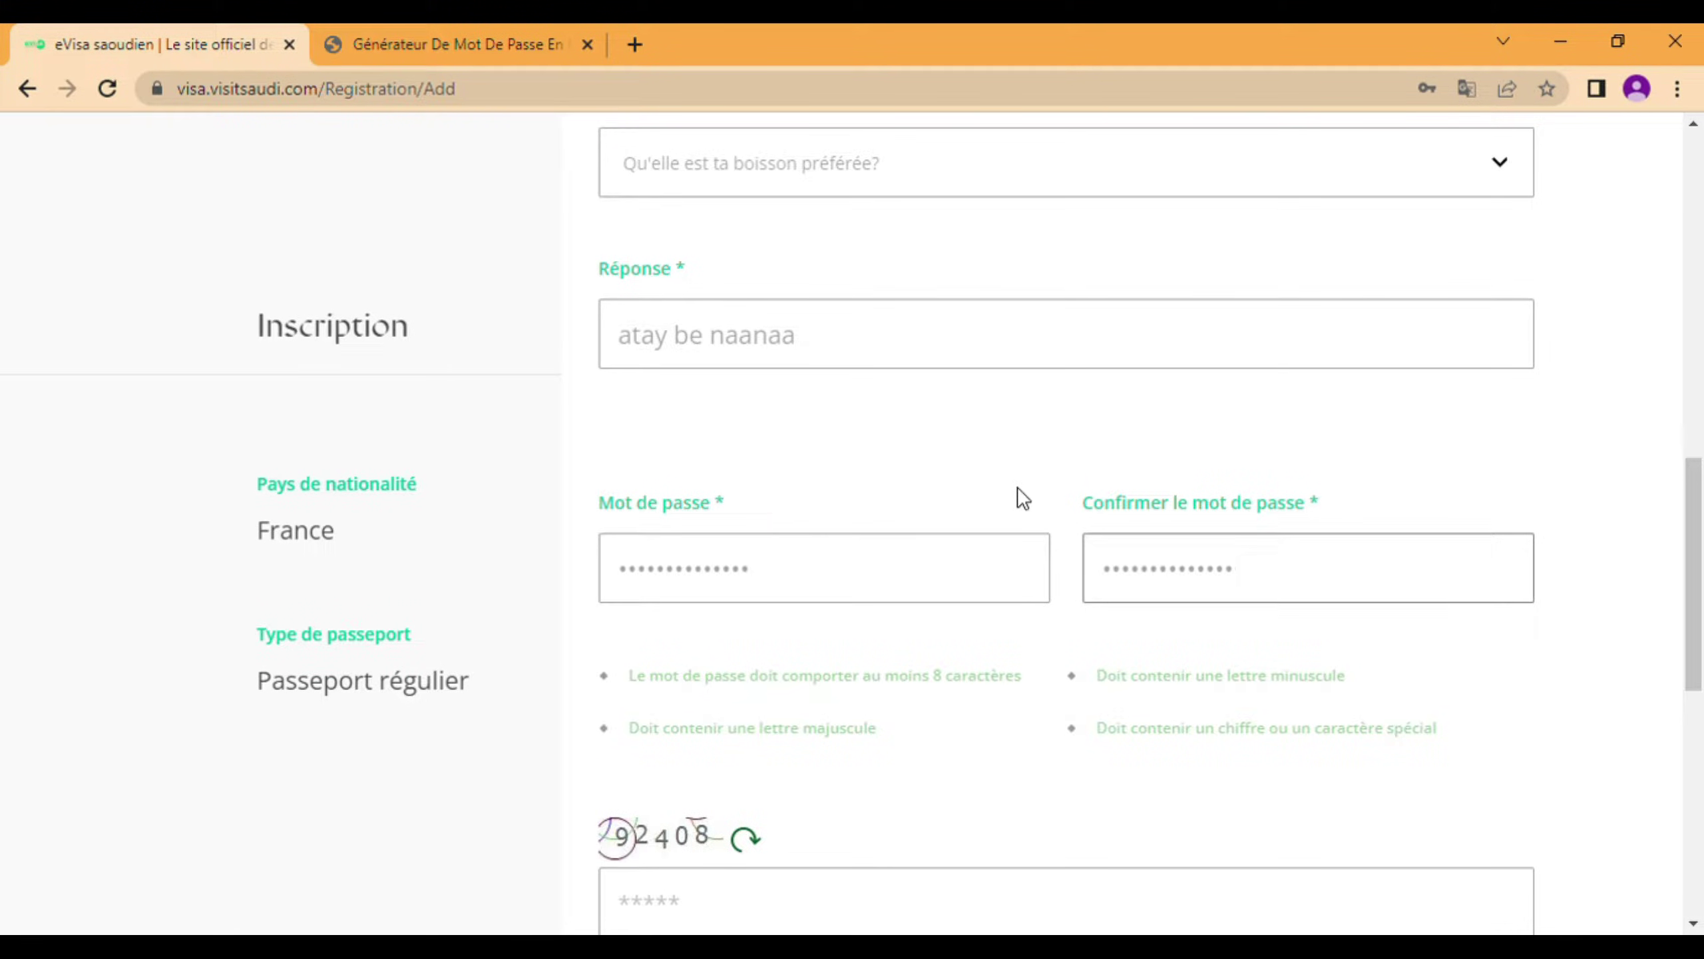
# Step: Enter captcha 92408 and submit the registration
pyautogui.scroll(-1, 1020, 490)
pyautogui.scroll(-3, 1029, 498)
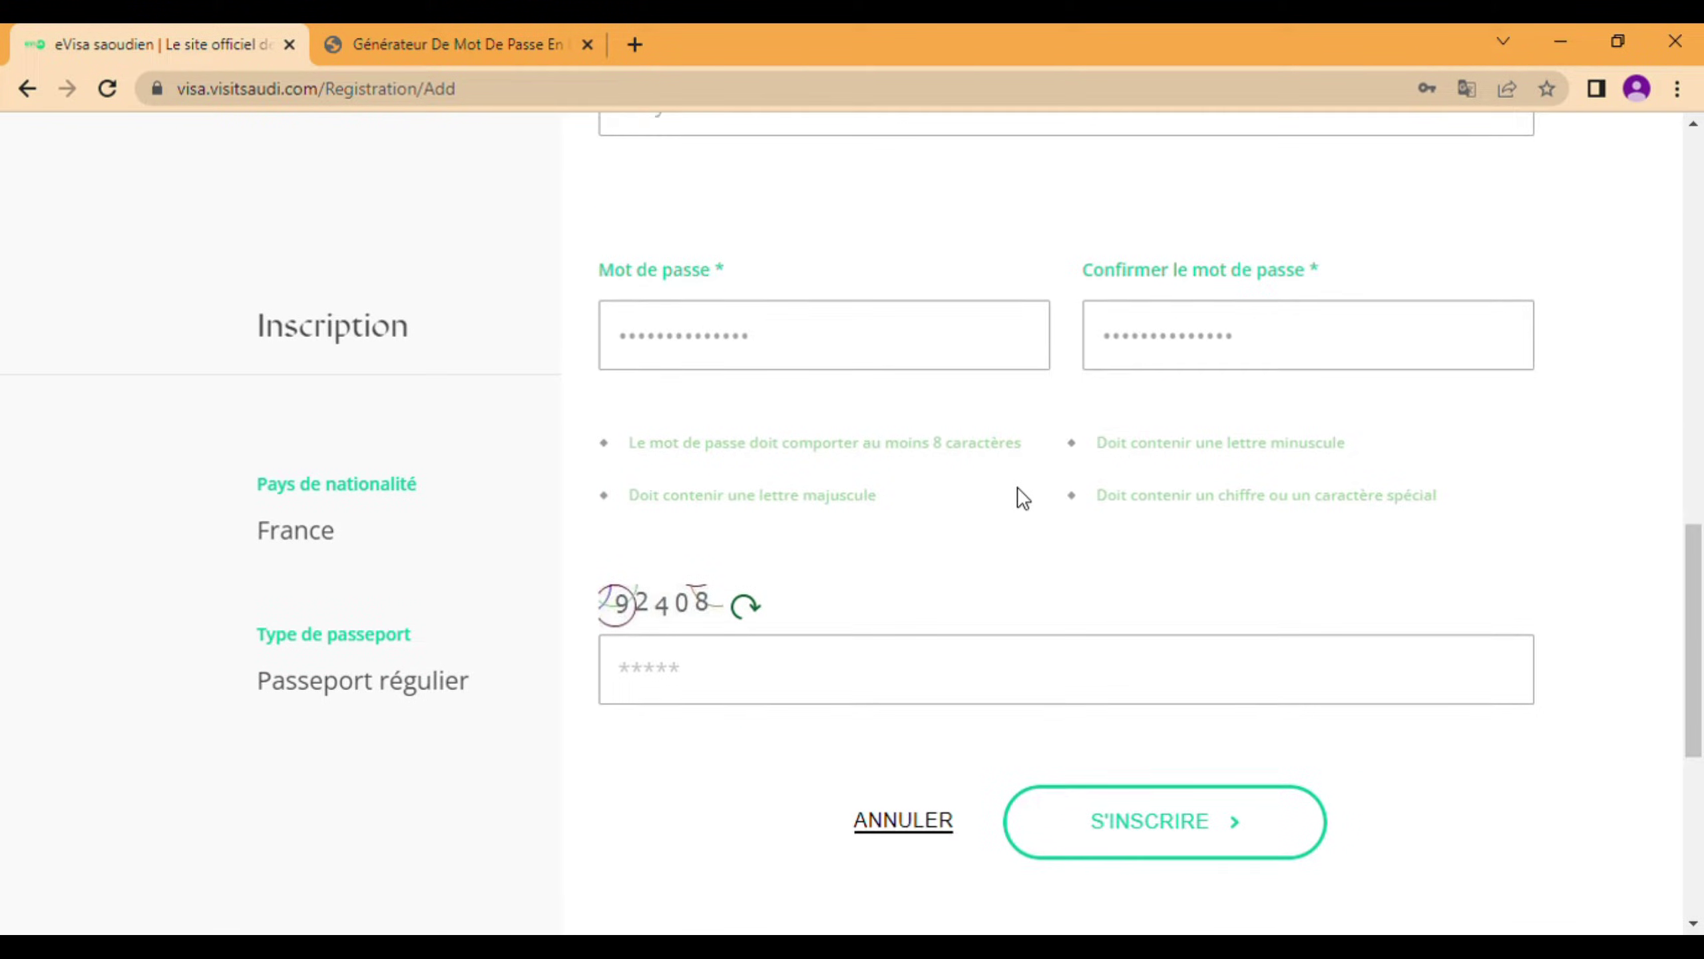
pyautogui.click(660, 686)
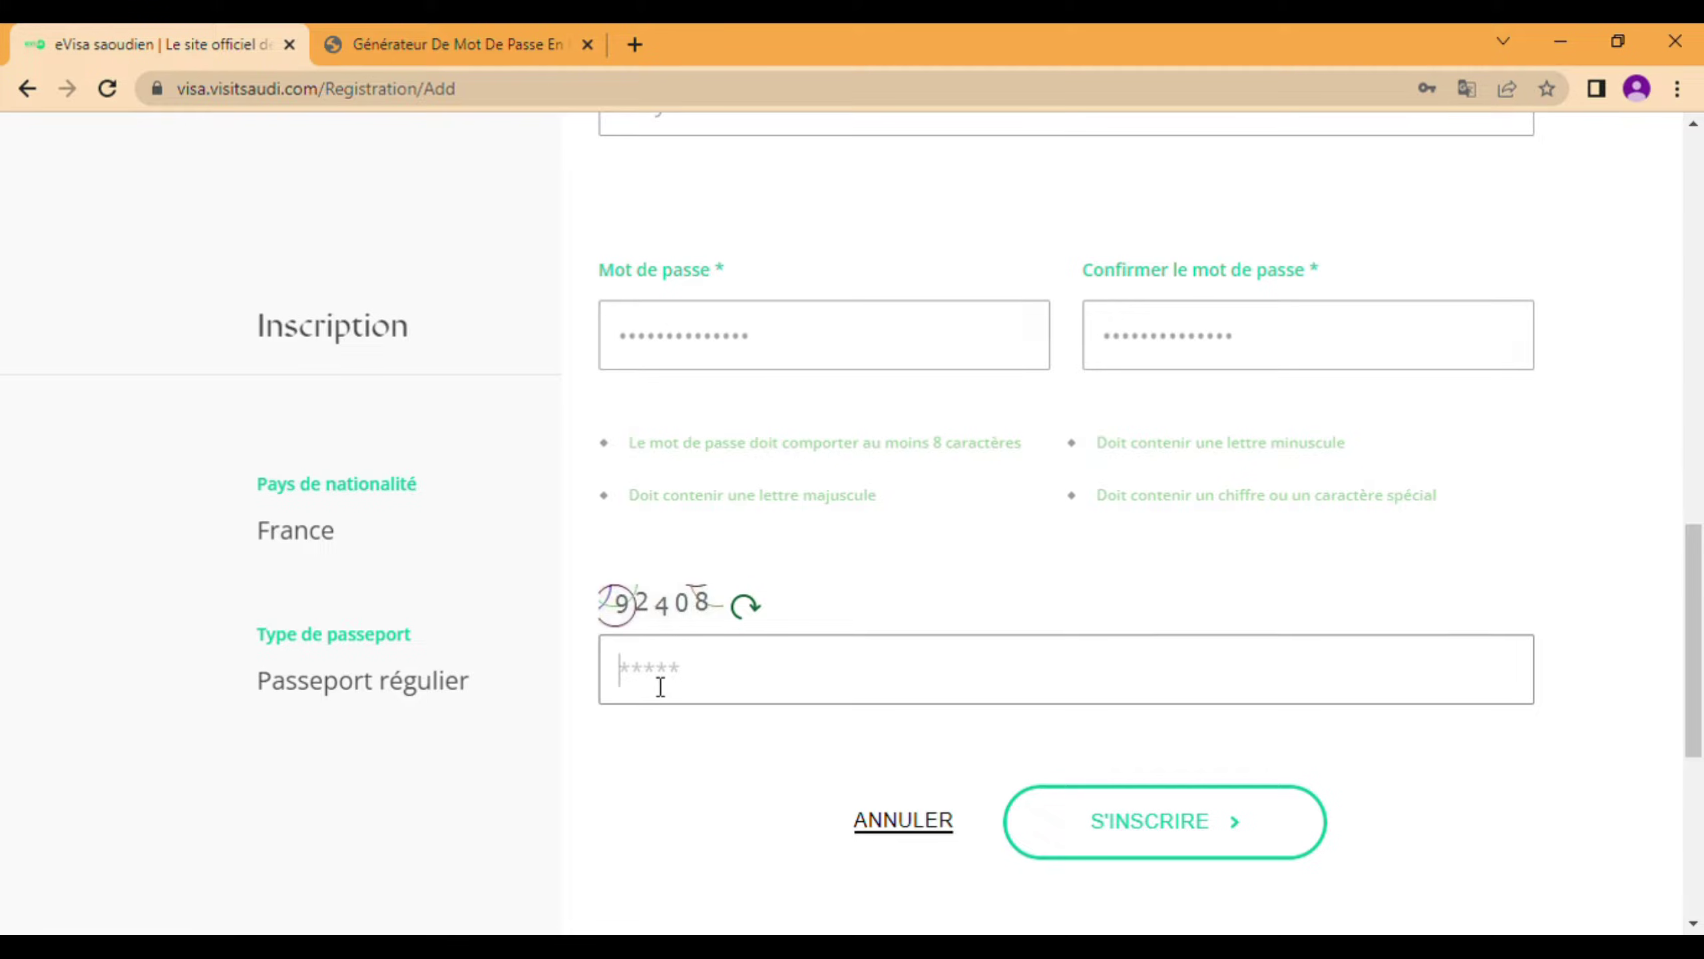
pyautogui.write('92408')
pyautogui.click(691, 751)
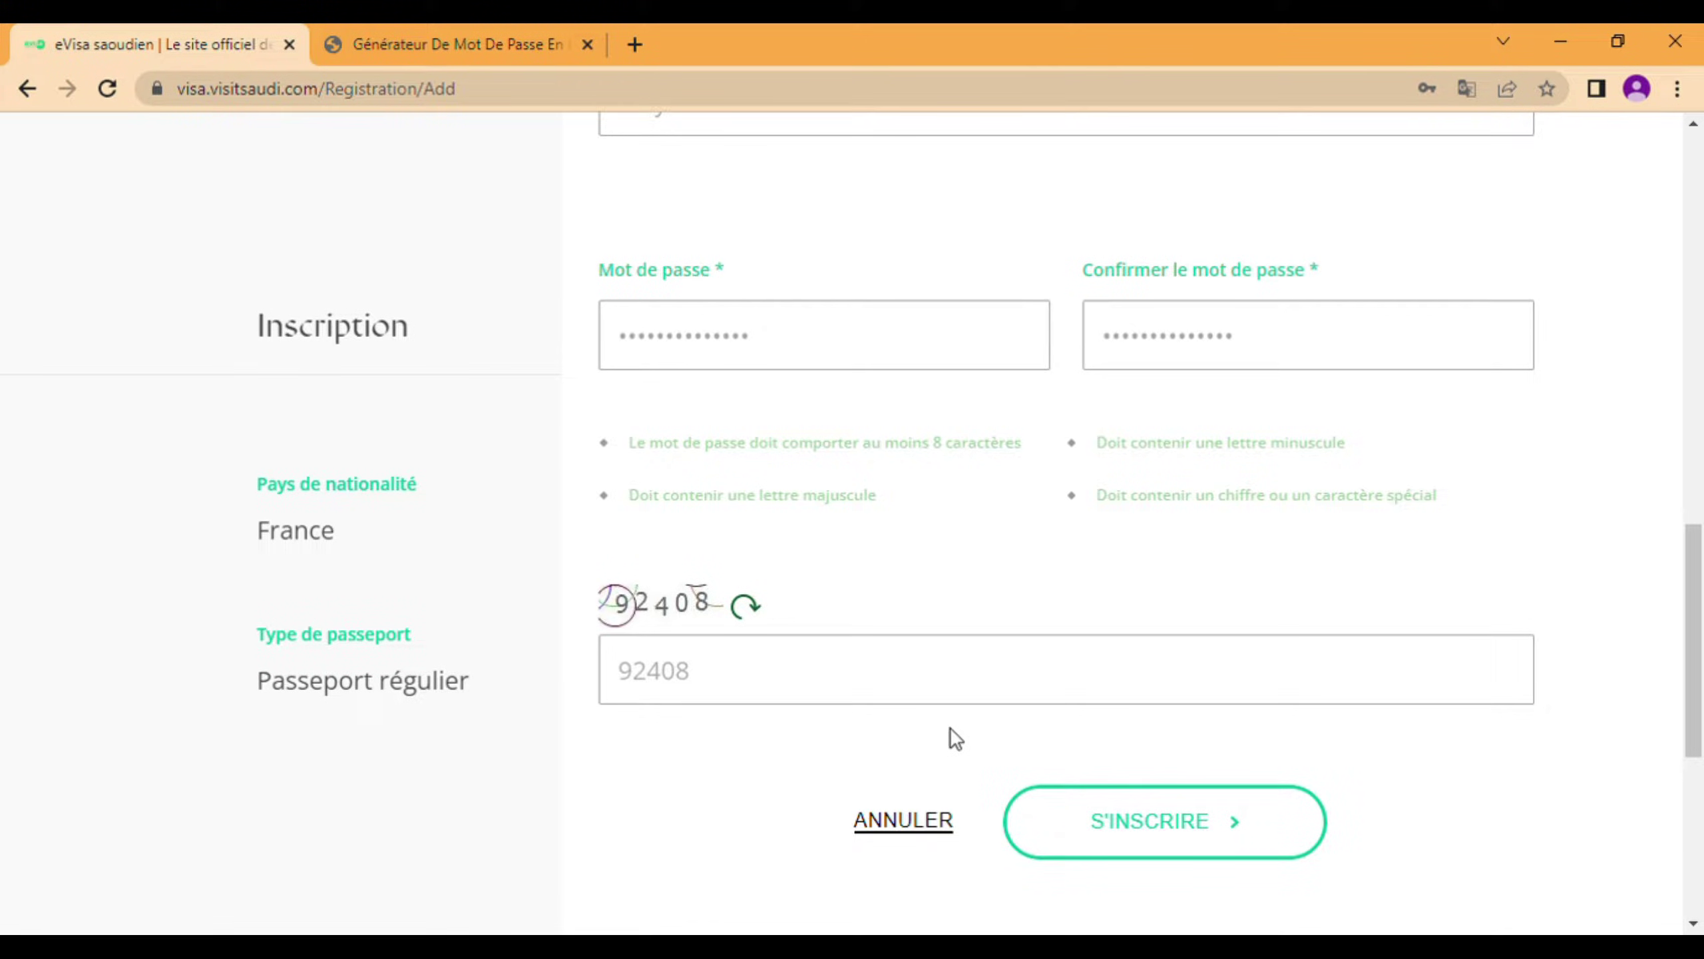
pyautogui.scroll(3, 950, 728)
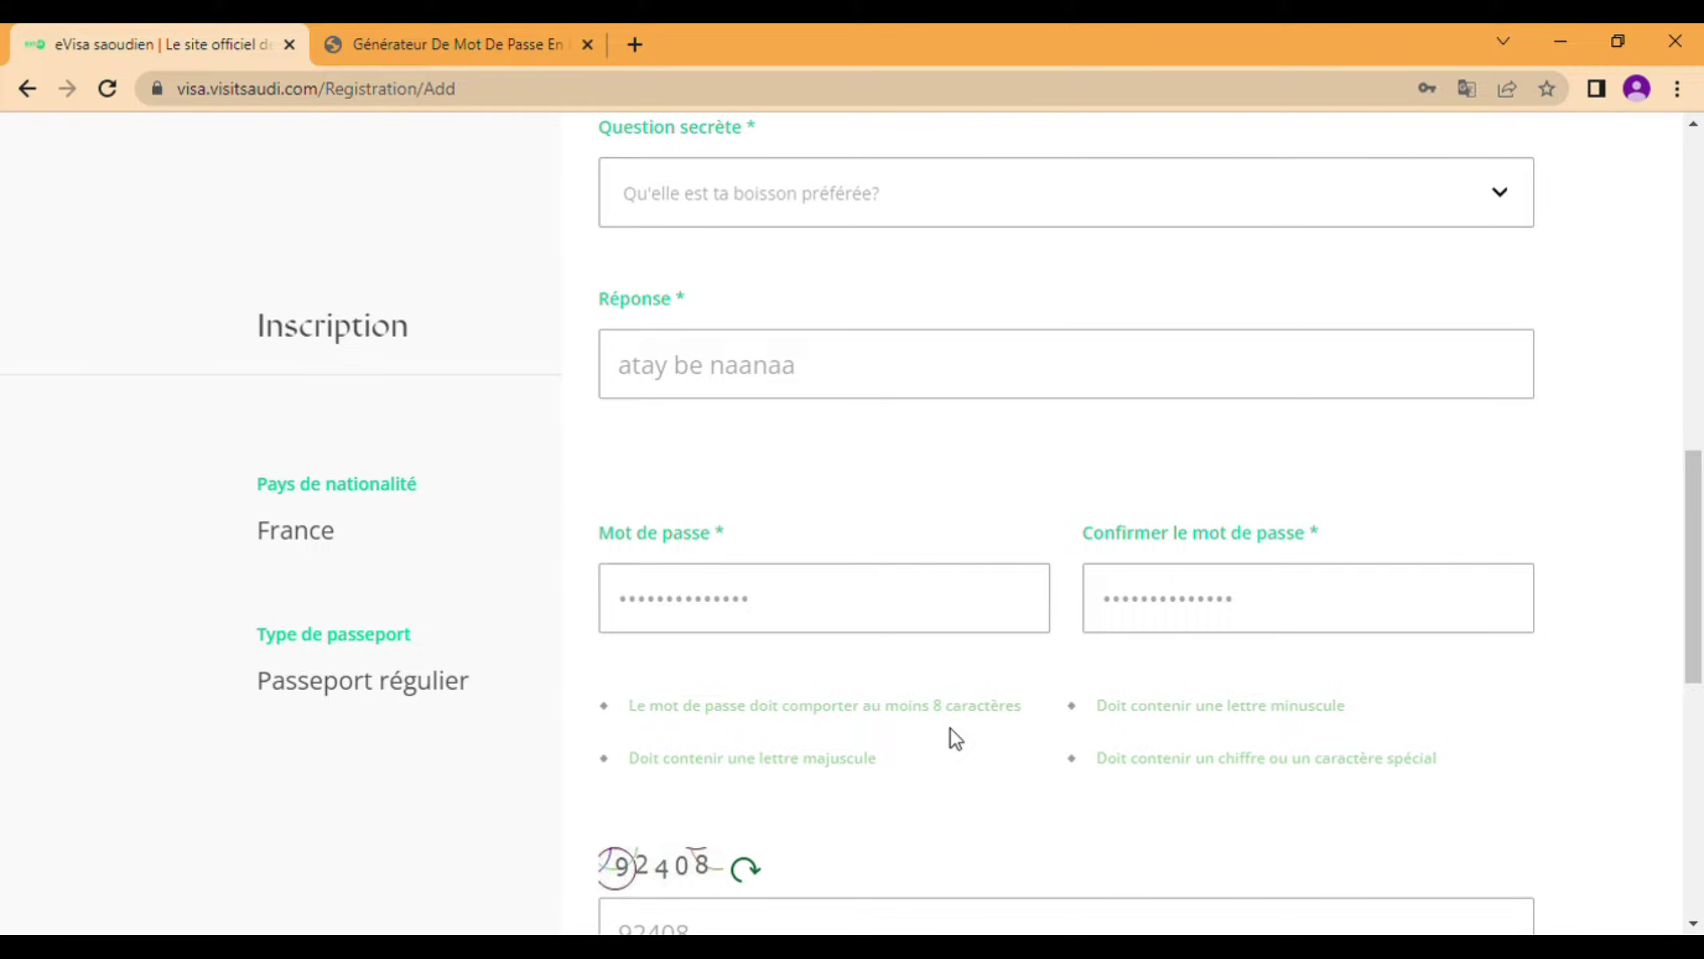
pyautogui.scroll(-5, 951, 727)
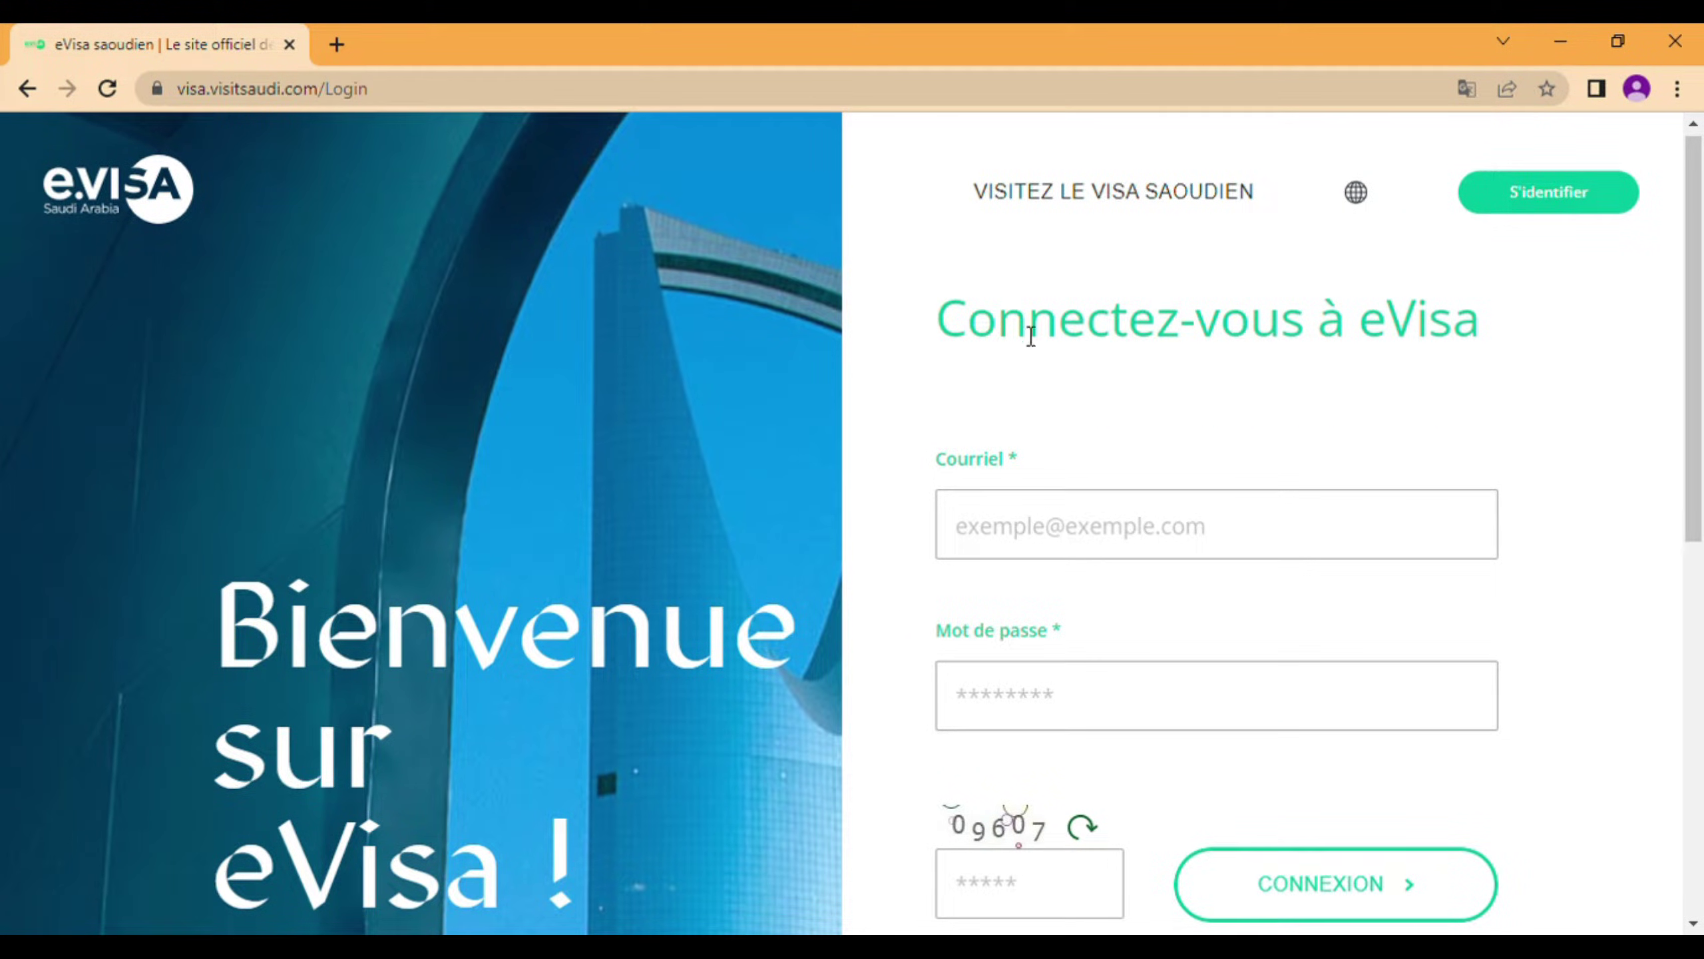
# Step: Log in with the registered e-mail, the account password and captcha 09607
pyautogui.click(1090, 526)
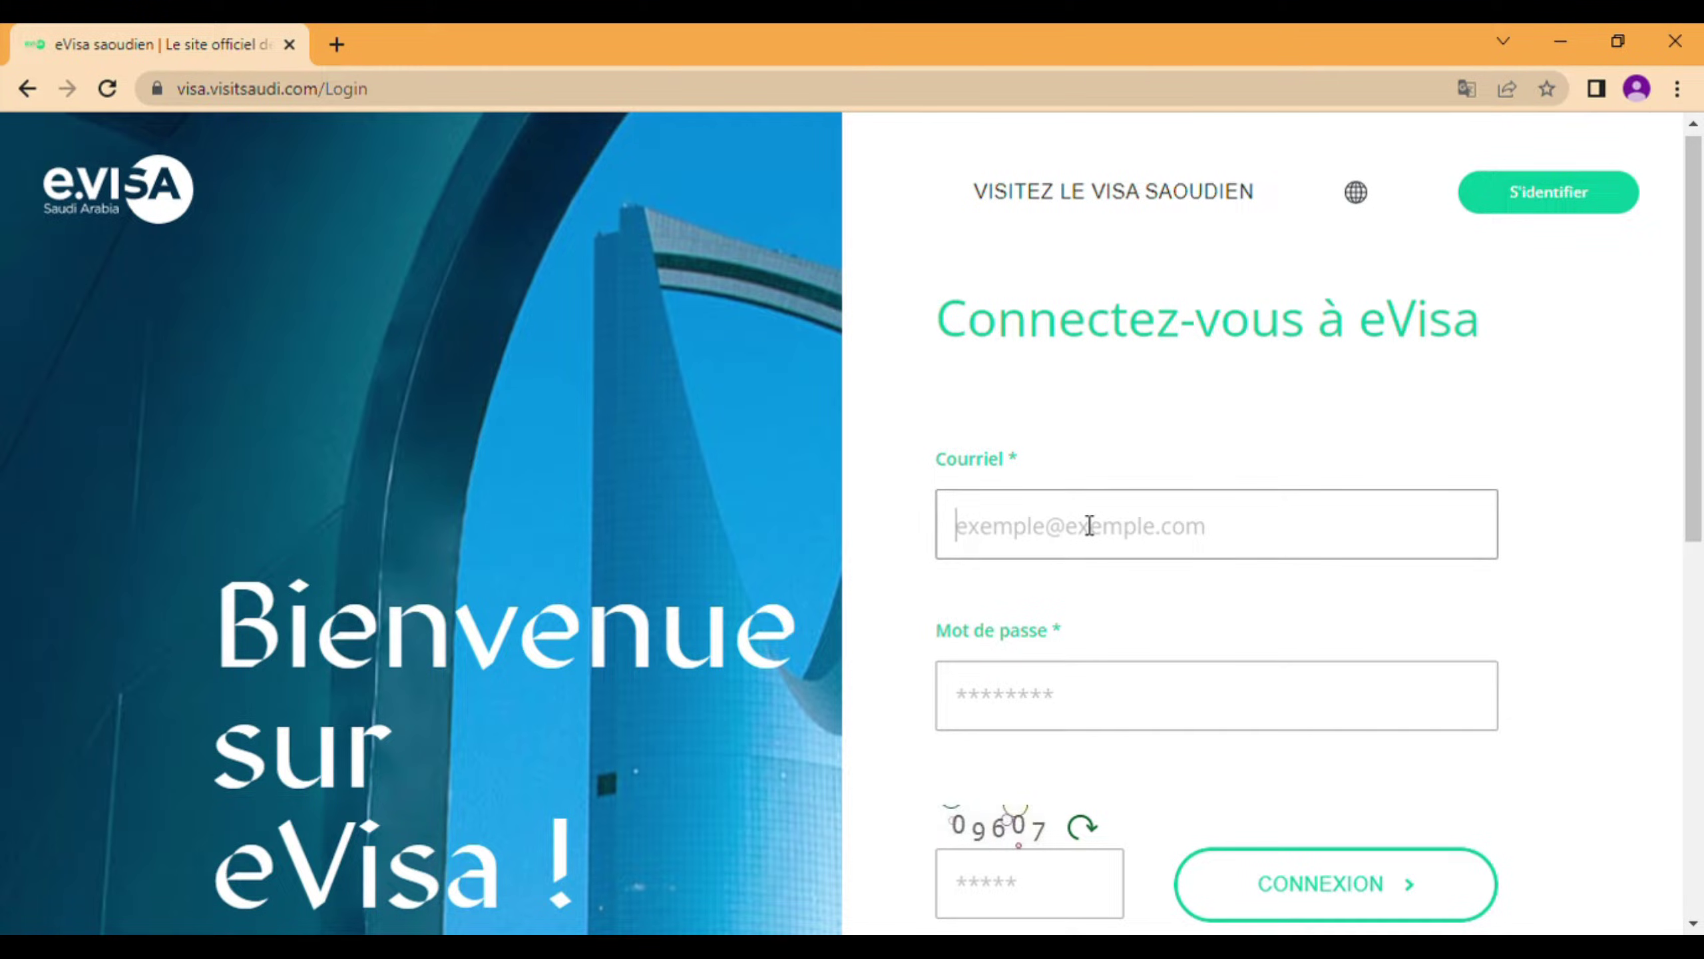
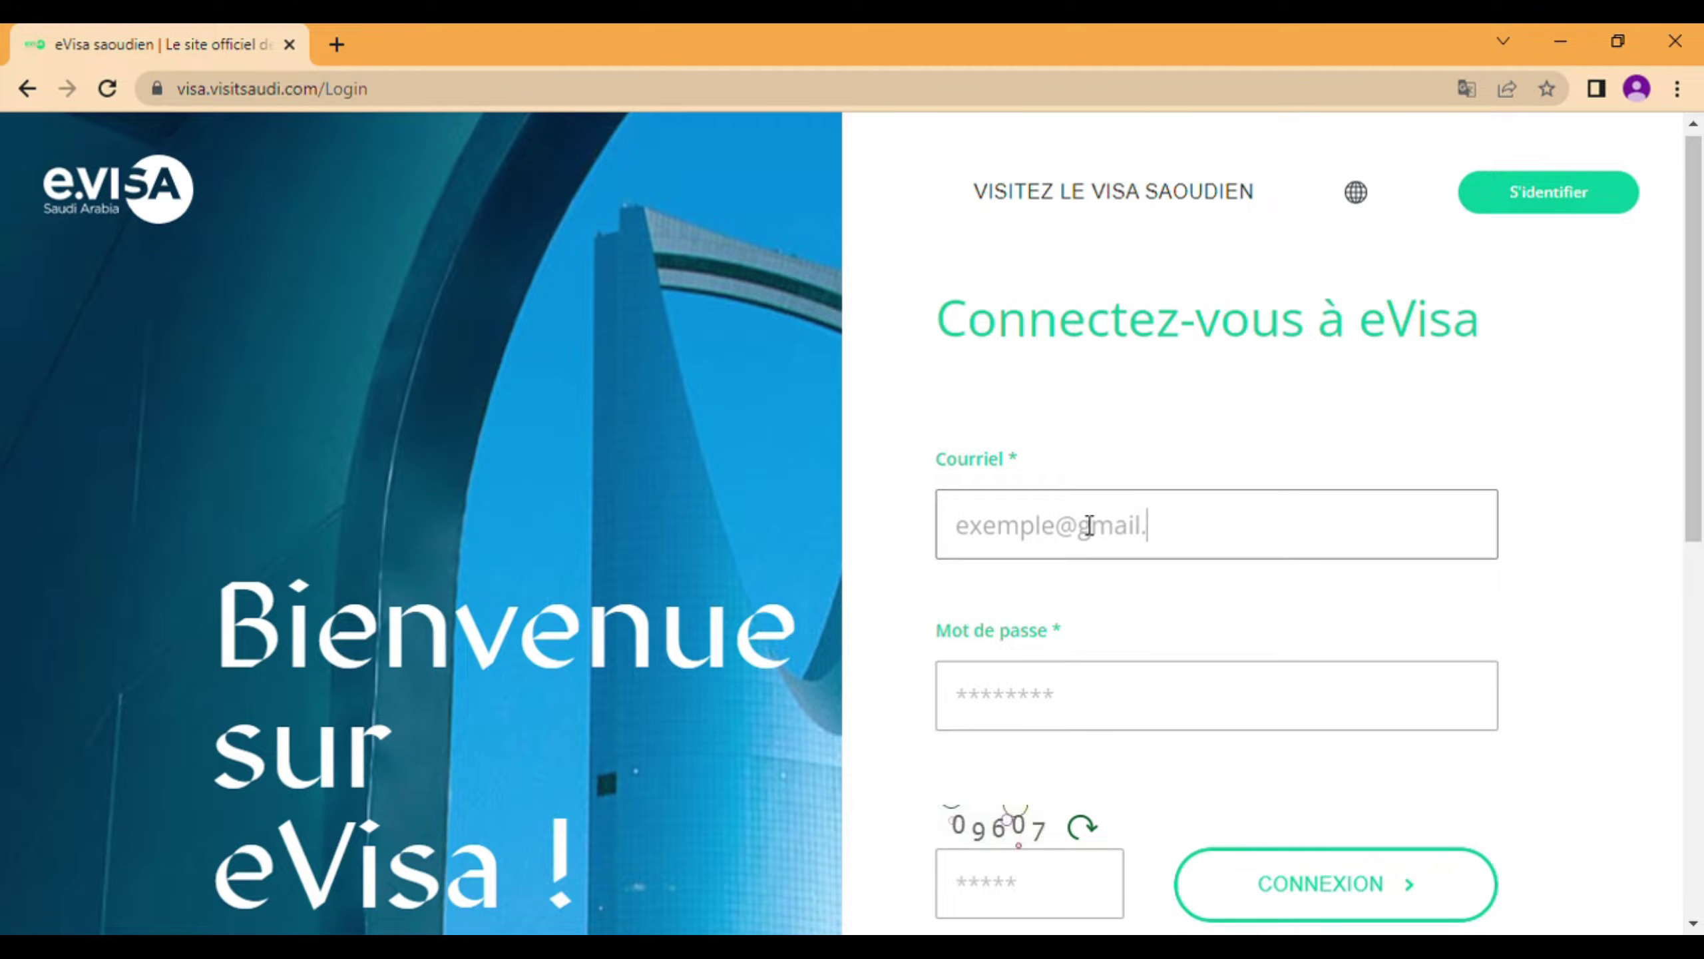
pyautogui.click(1088, 707)
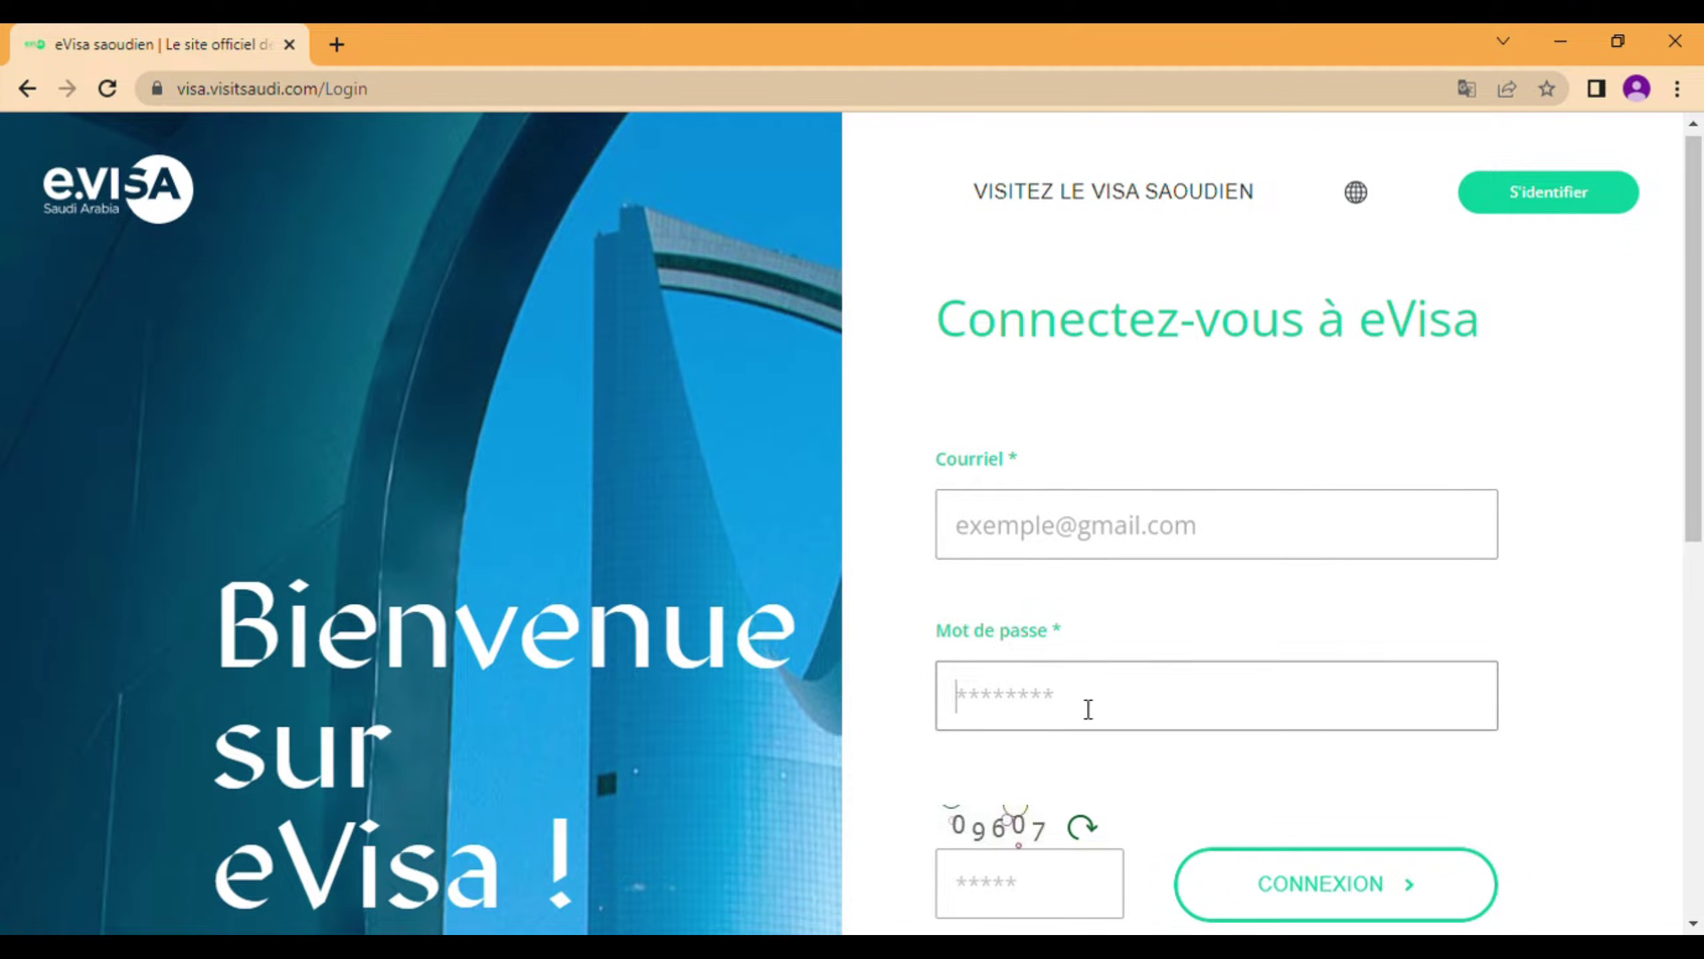
pyautogui.write('••••••••••••••••')
pyautogui.click(1013, 887)
pyautogui.write('09')
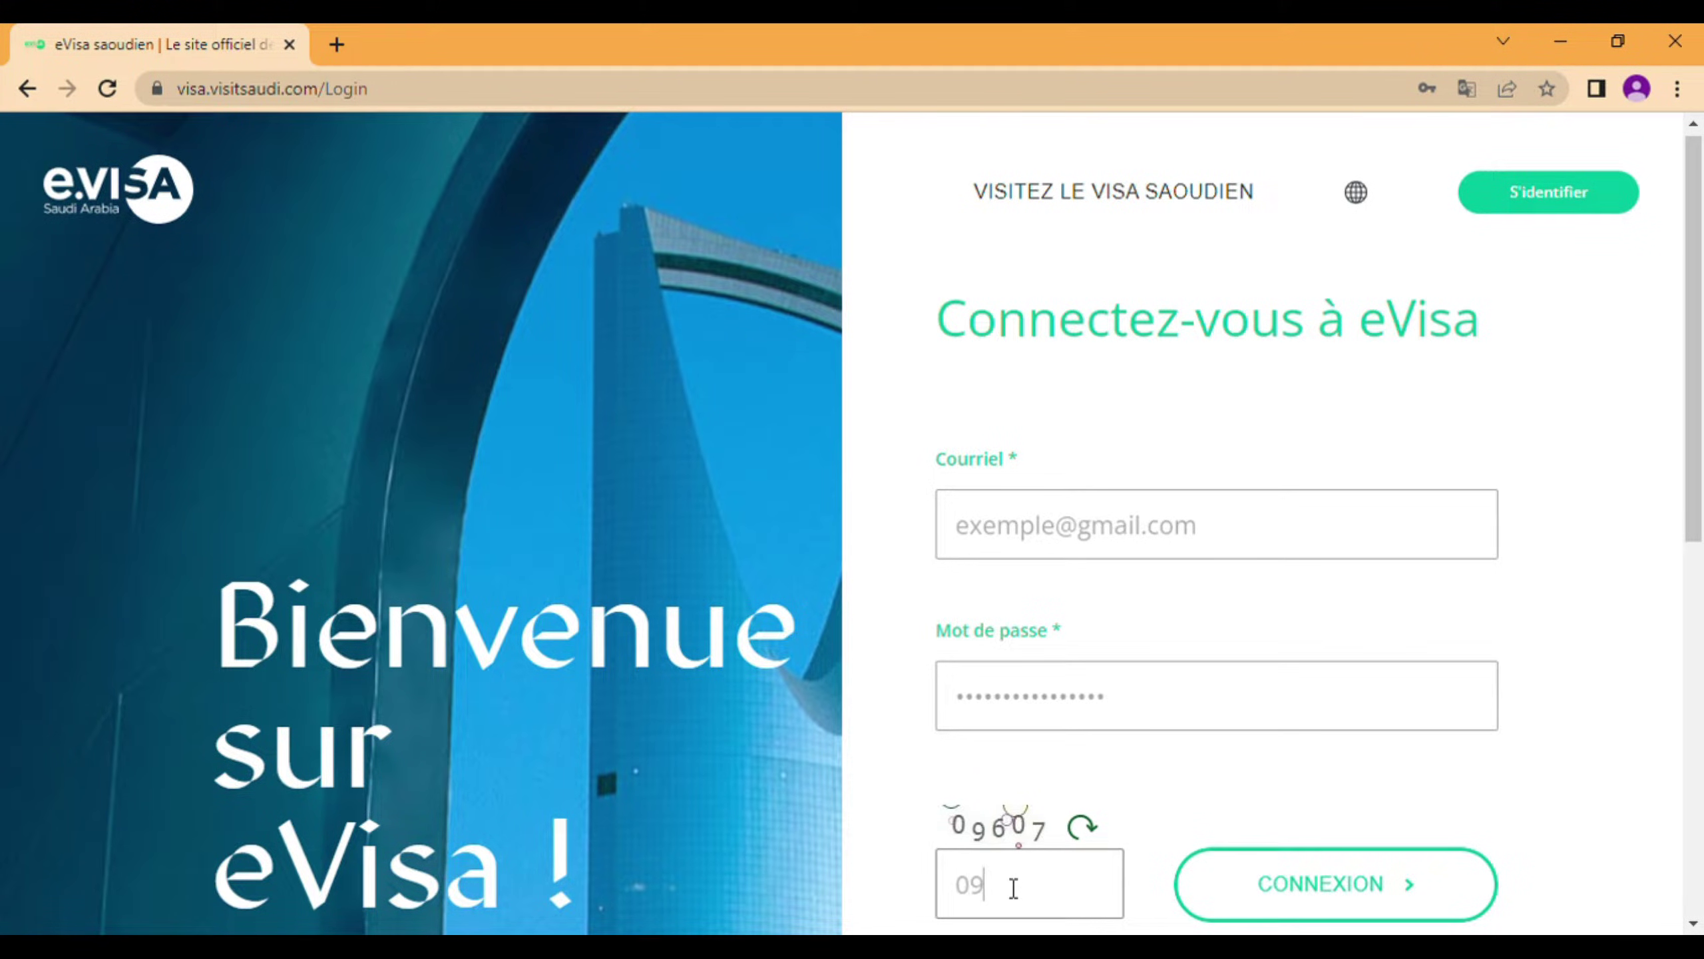
pyautogui.write('607')
pyautogui.click(1254, 885)
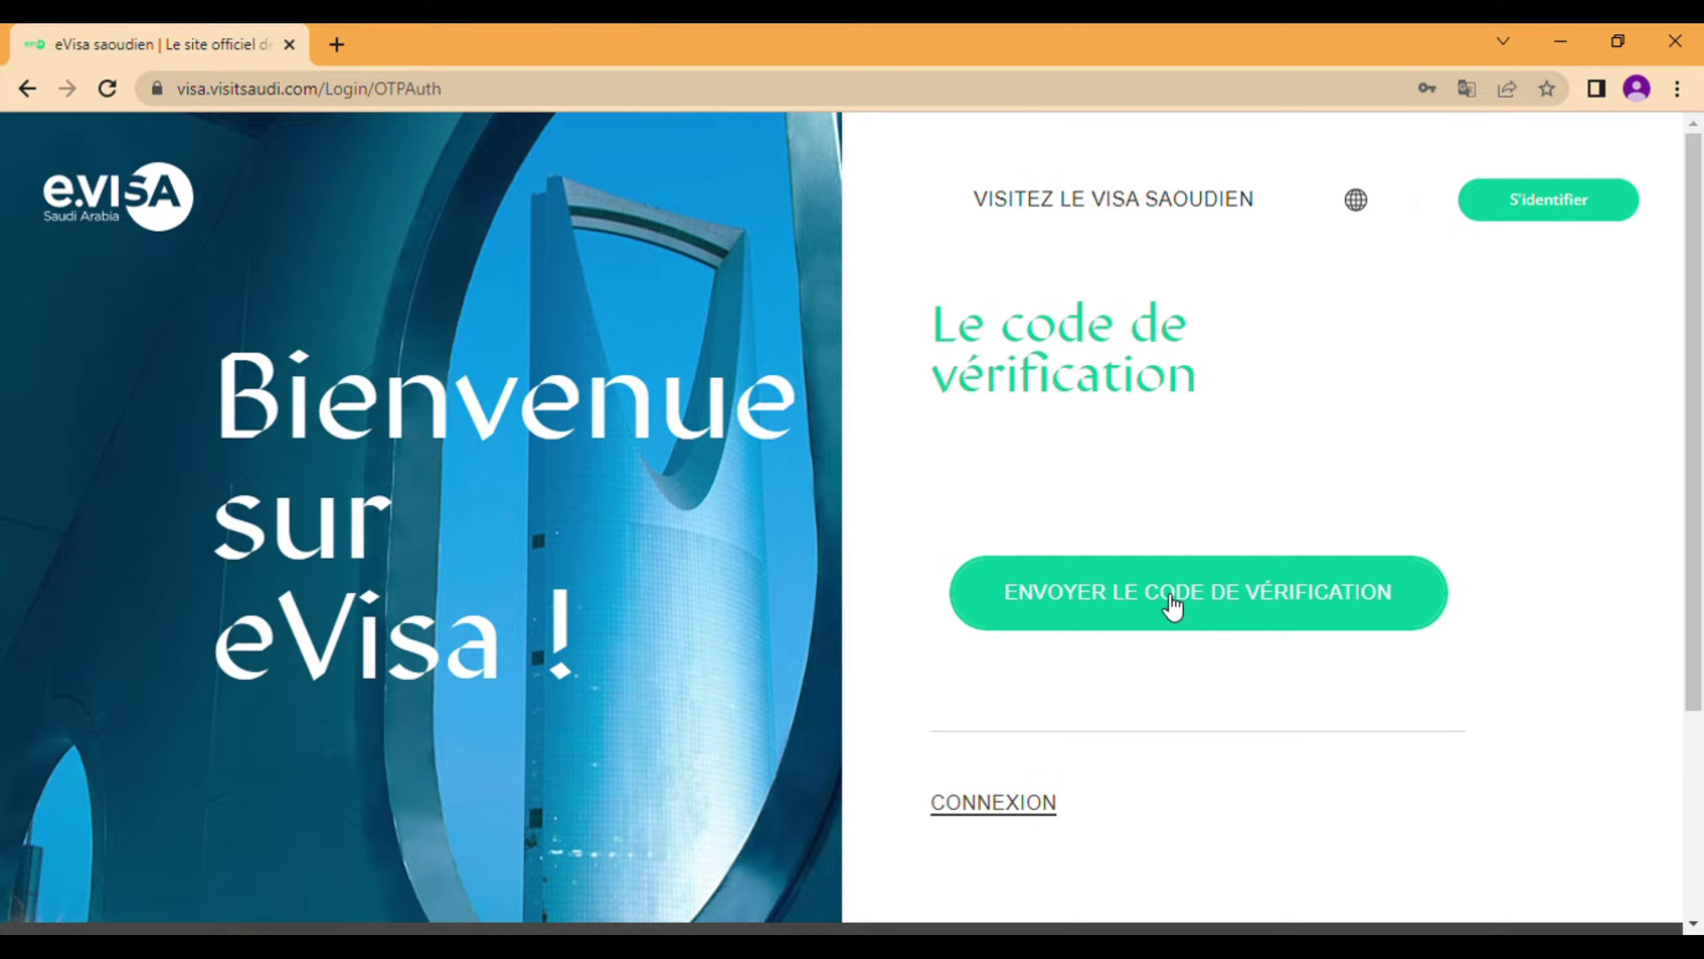
# Step: Send a verification code to the registered e-mail and submit the received five-digit code
pyautogui.click(1172, 608)
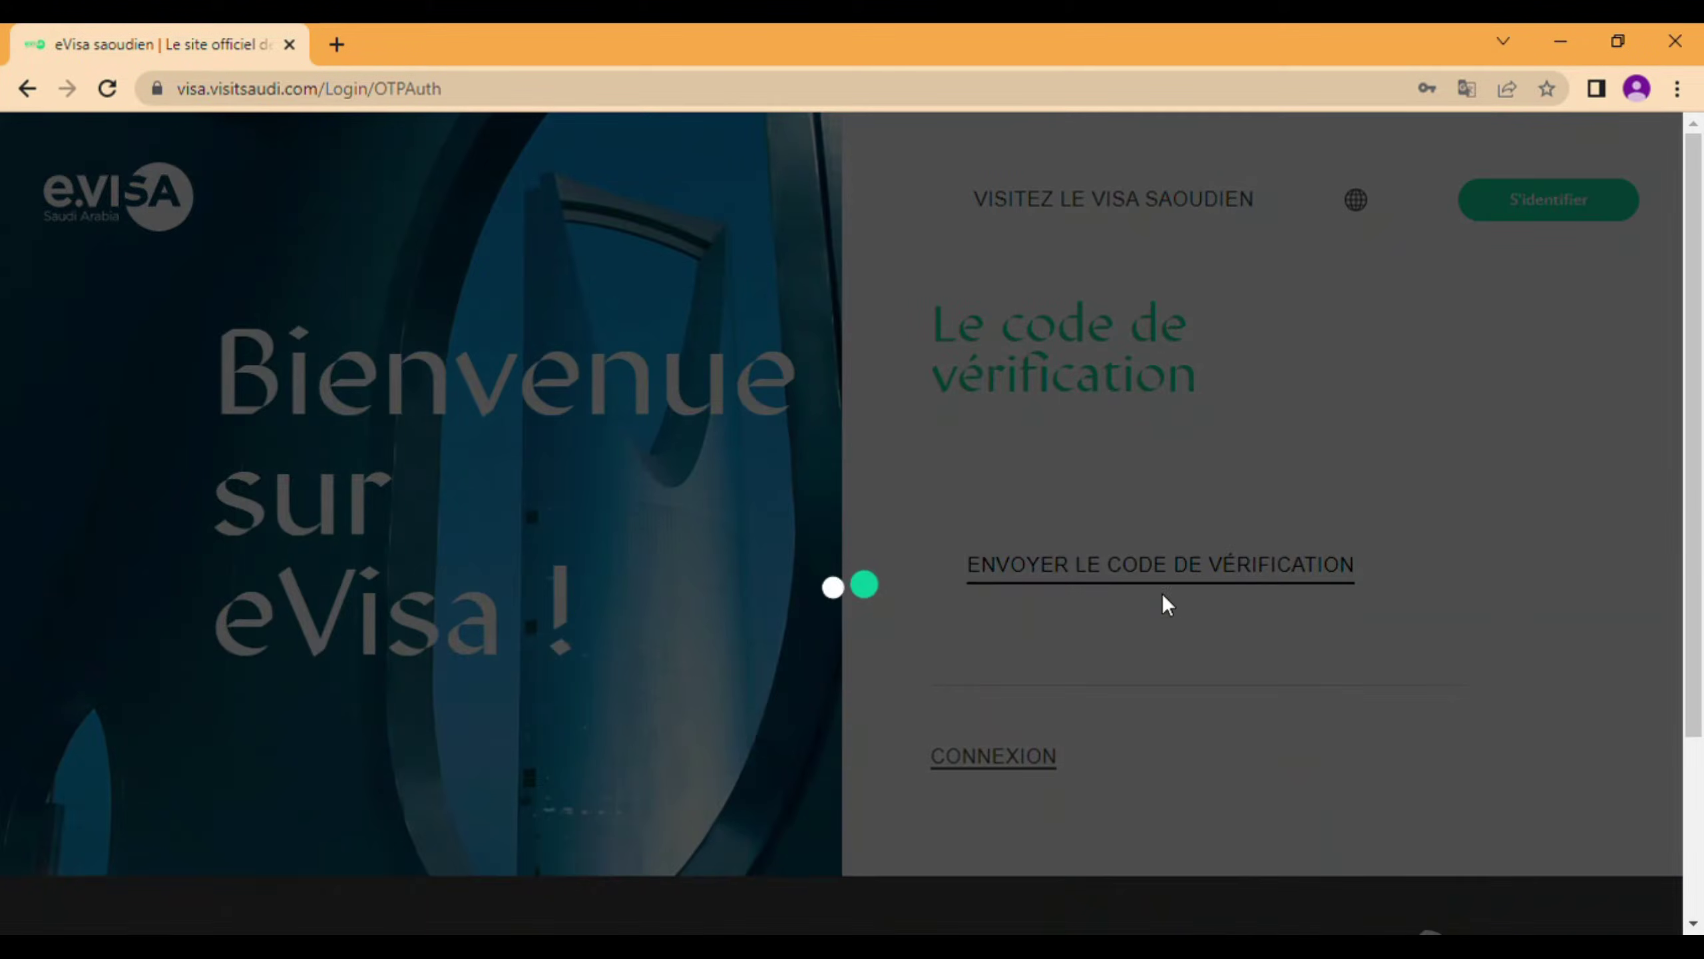
pyautogui.click(1149, 669)
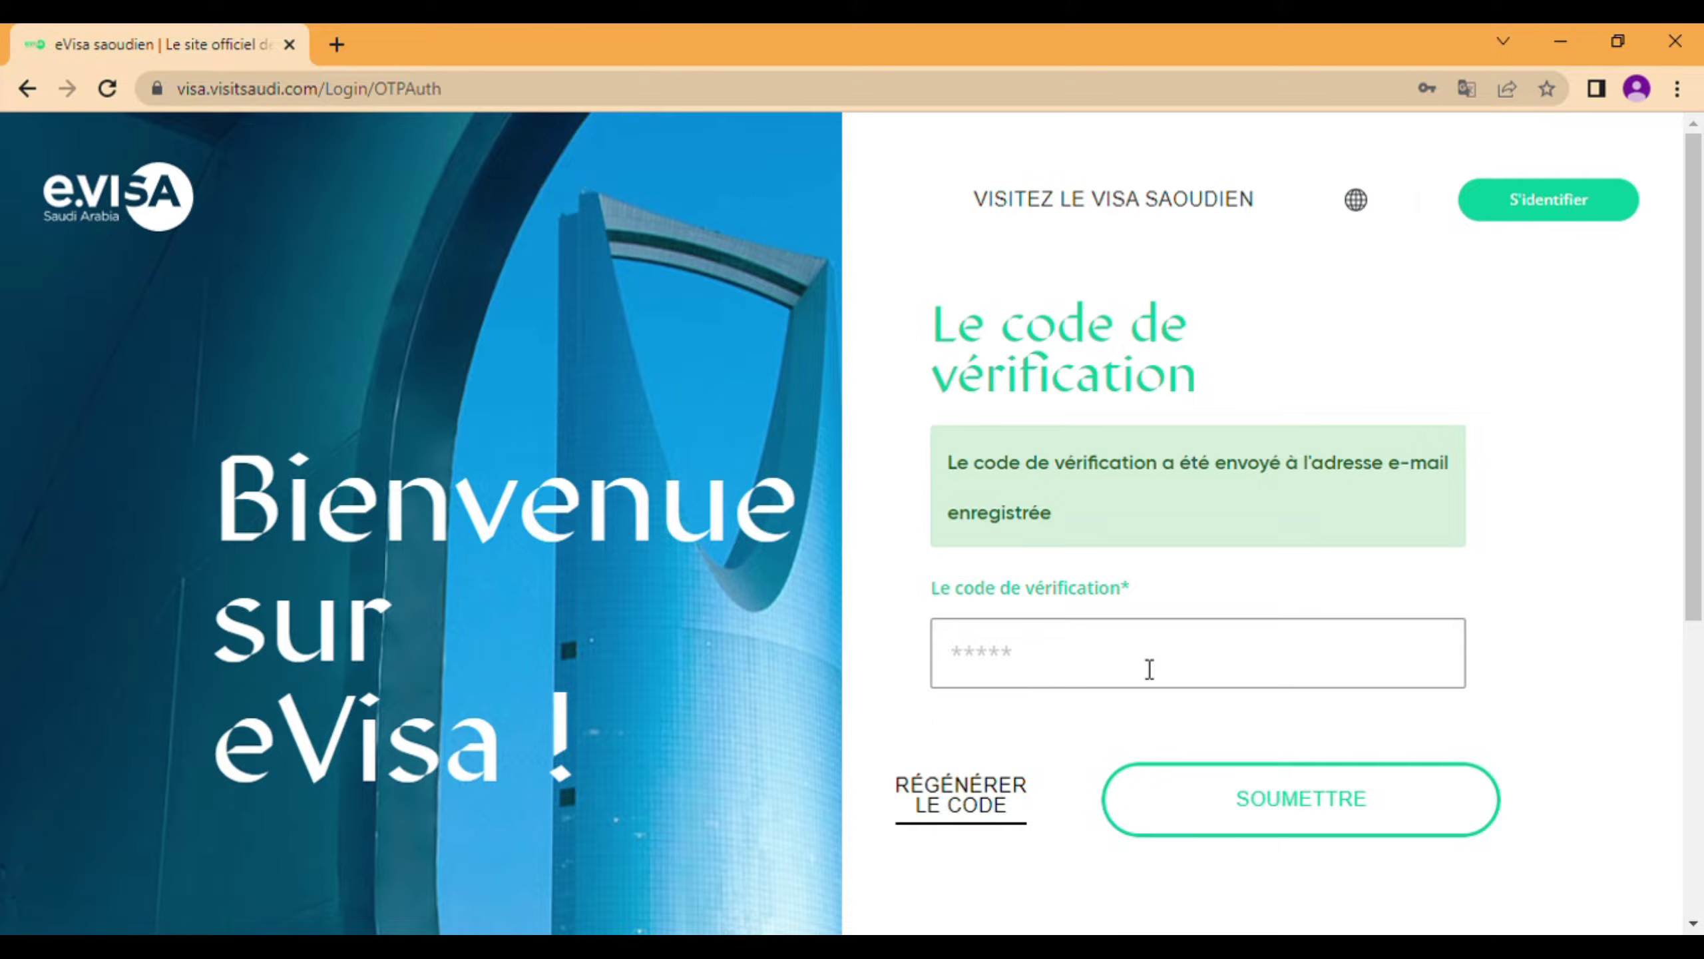
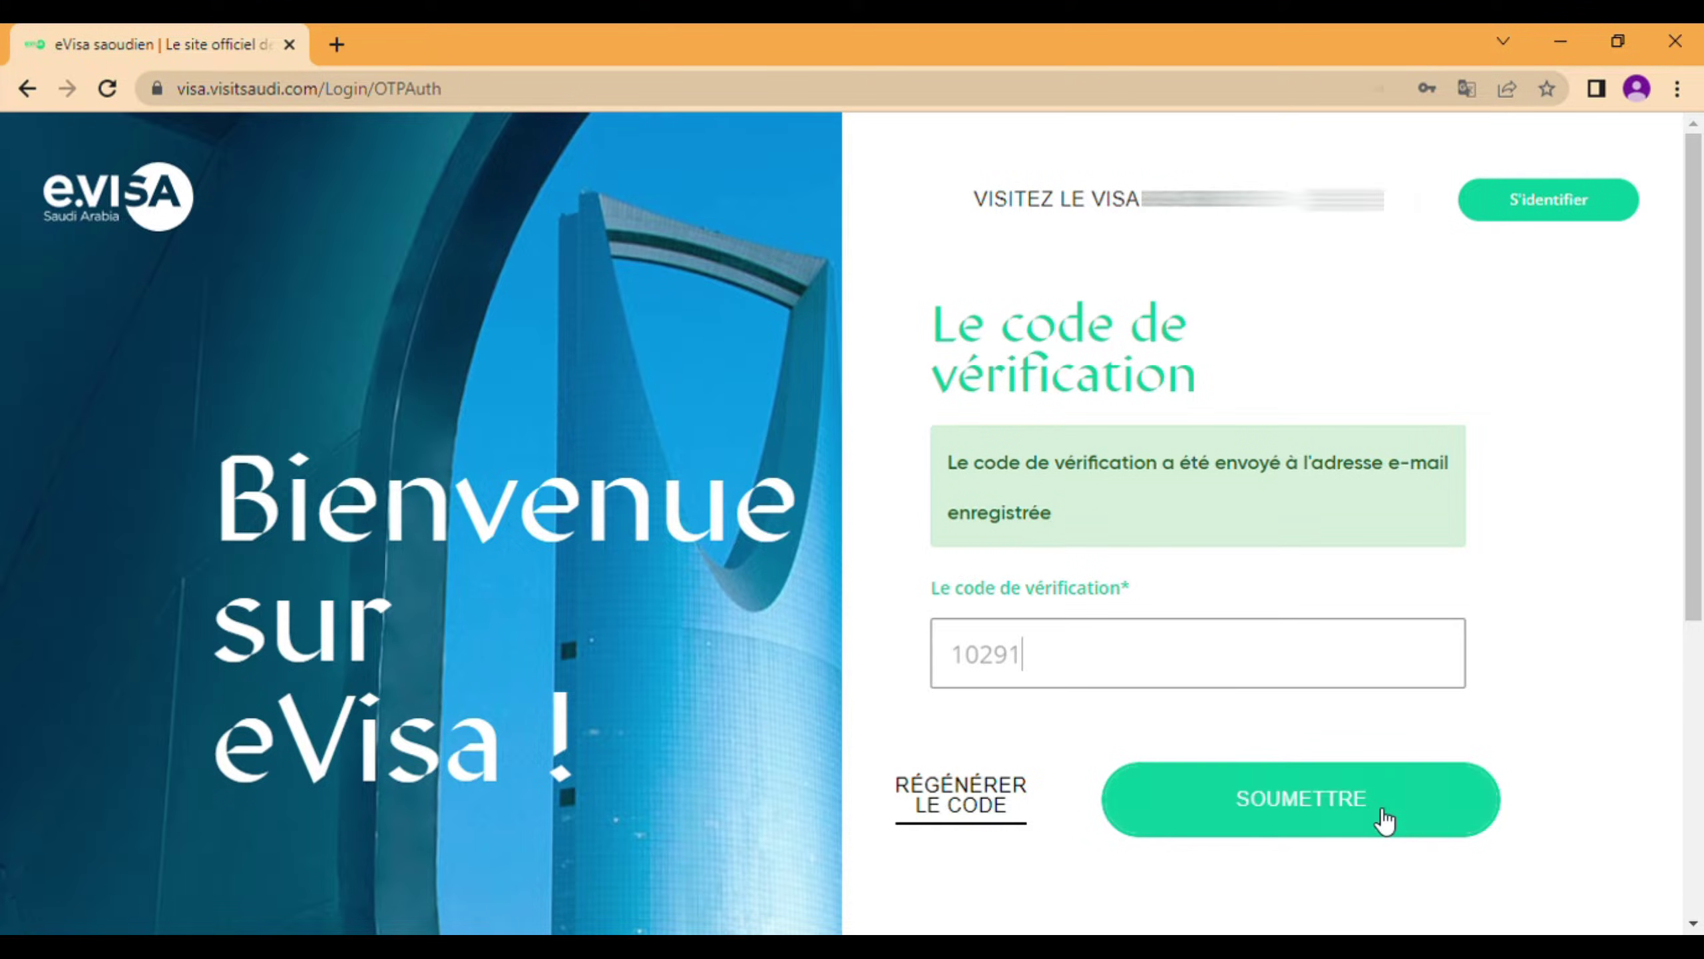
pyautogui.click(1380, 818)
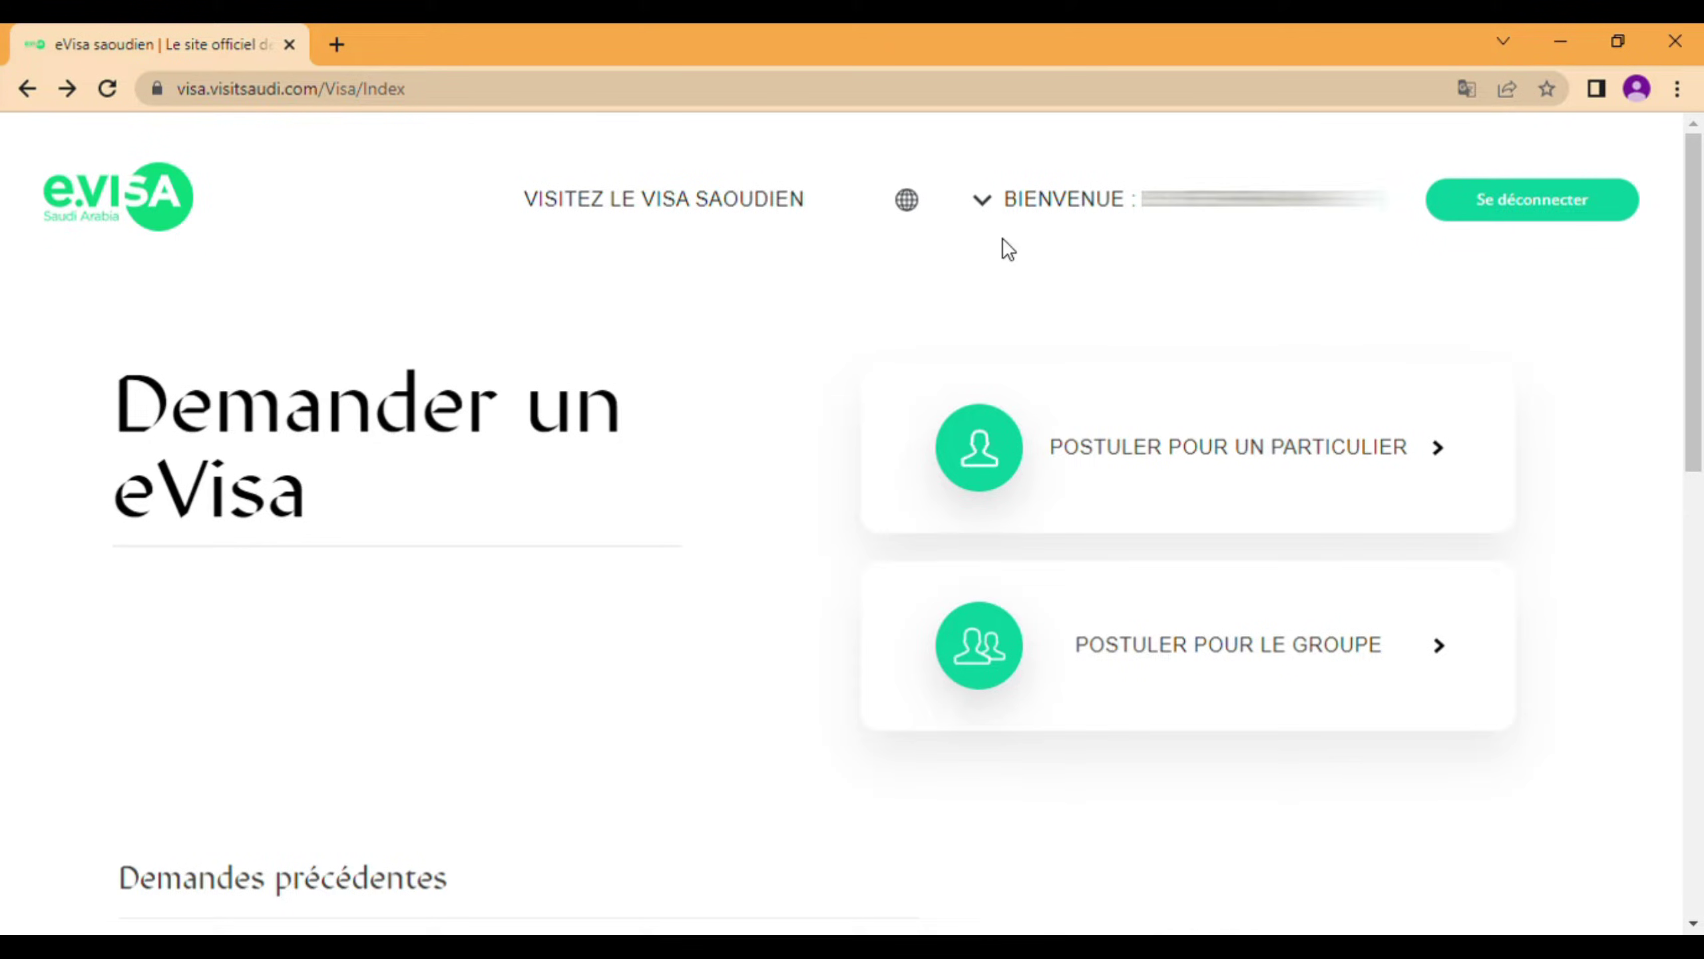
# Step: Glance at the BIENVENUE account menu, then start an individual visa application
pyautogui.click(1033, 218)
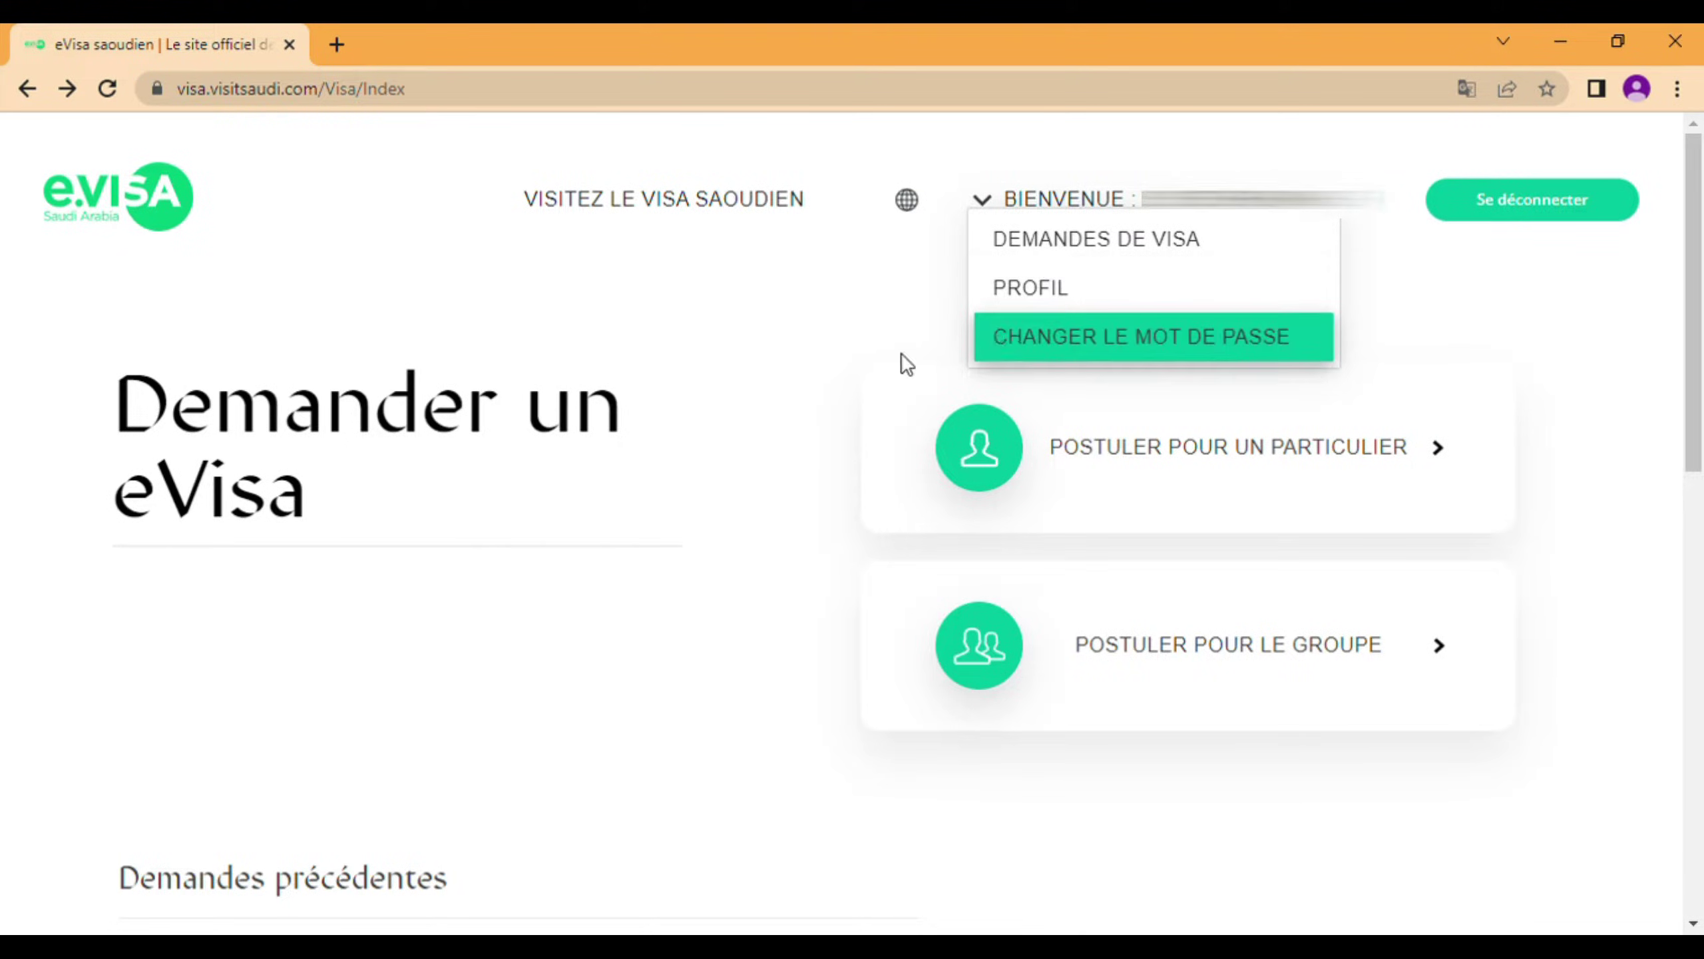
pyautogui.click(769, 472)
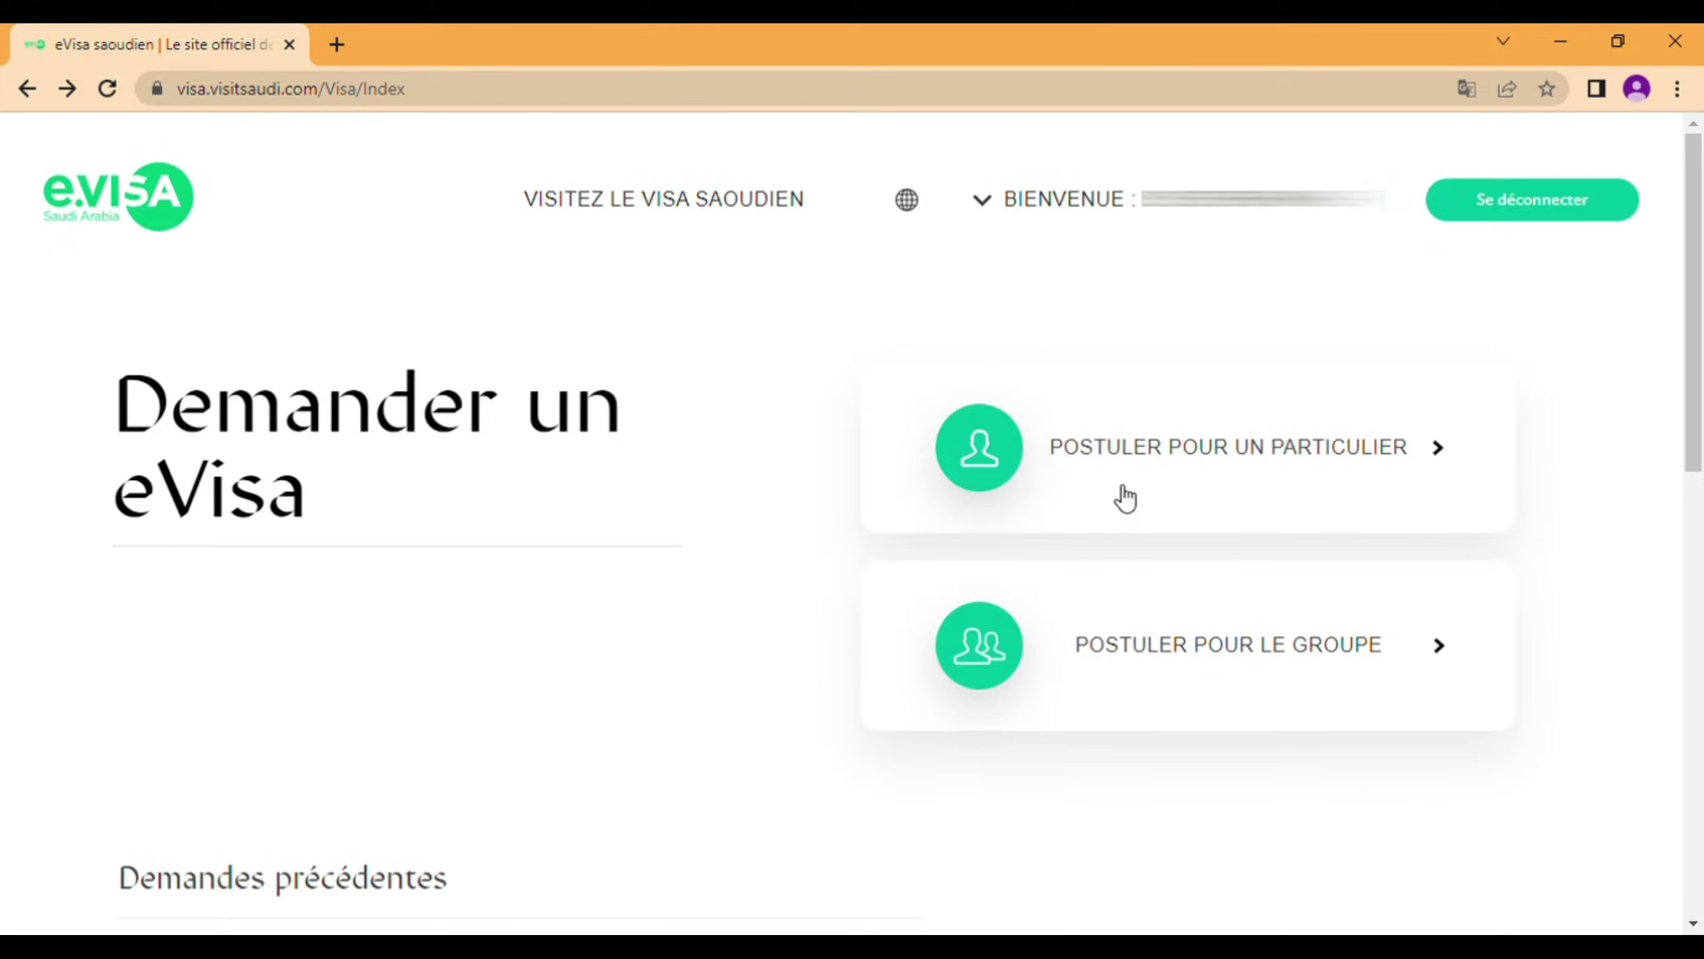
pyautogui.click(1088, 462)
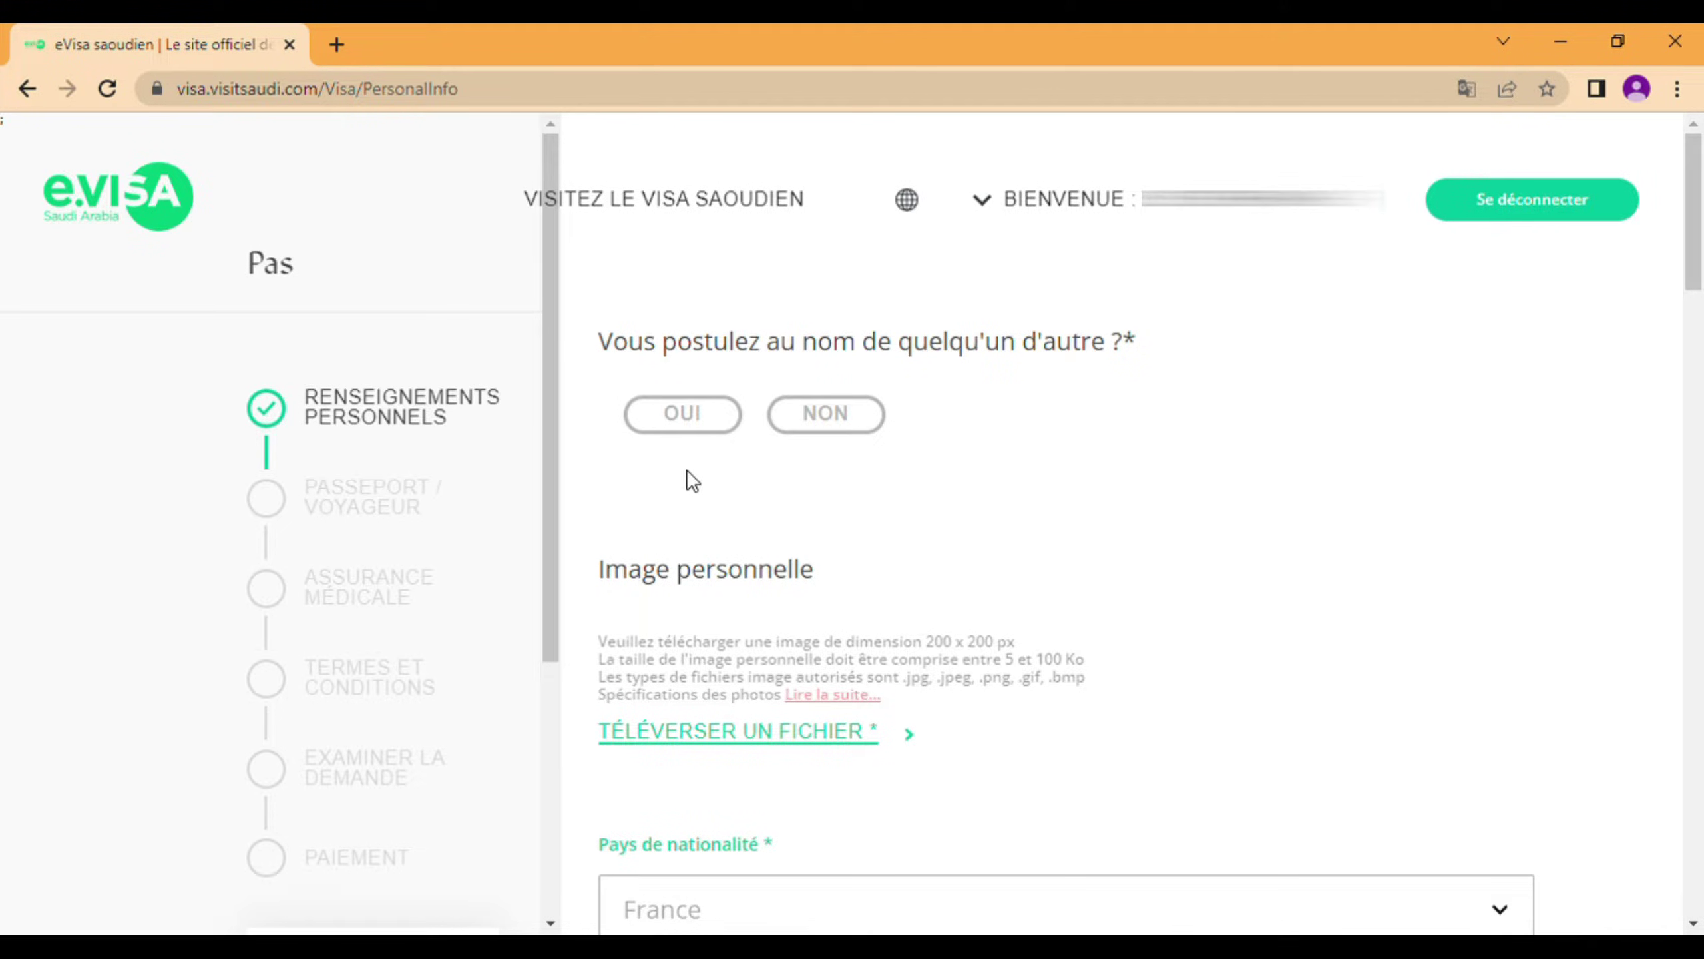
# Step: Answer Non to applying for someone else and try uploading the personal photo
pyautogui.click(850, 425)
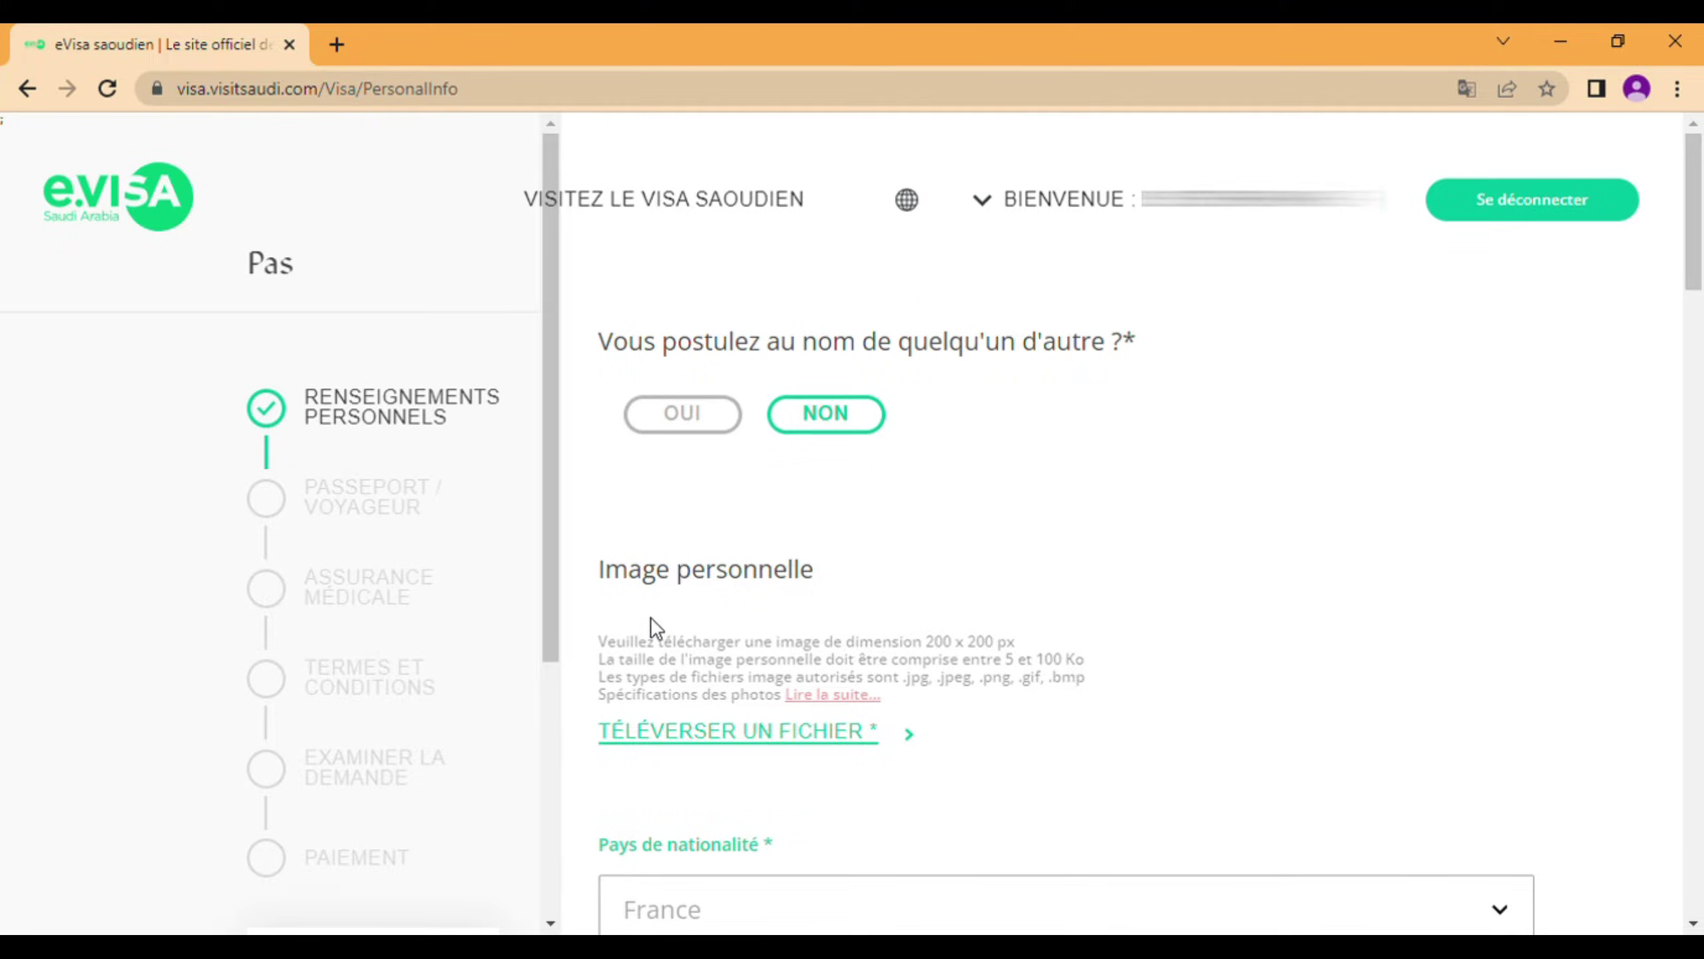
pyautogui.click(729, 737)
pyautogui.press('Return')
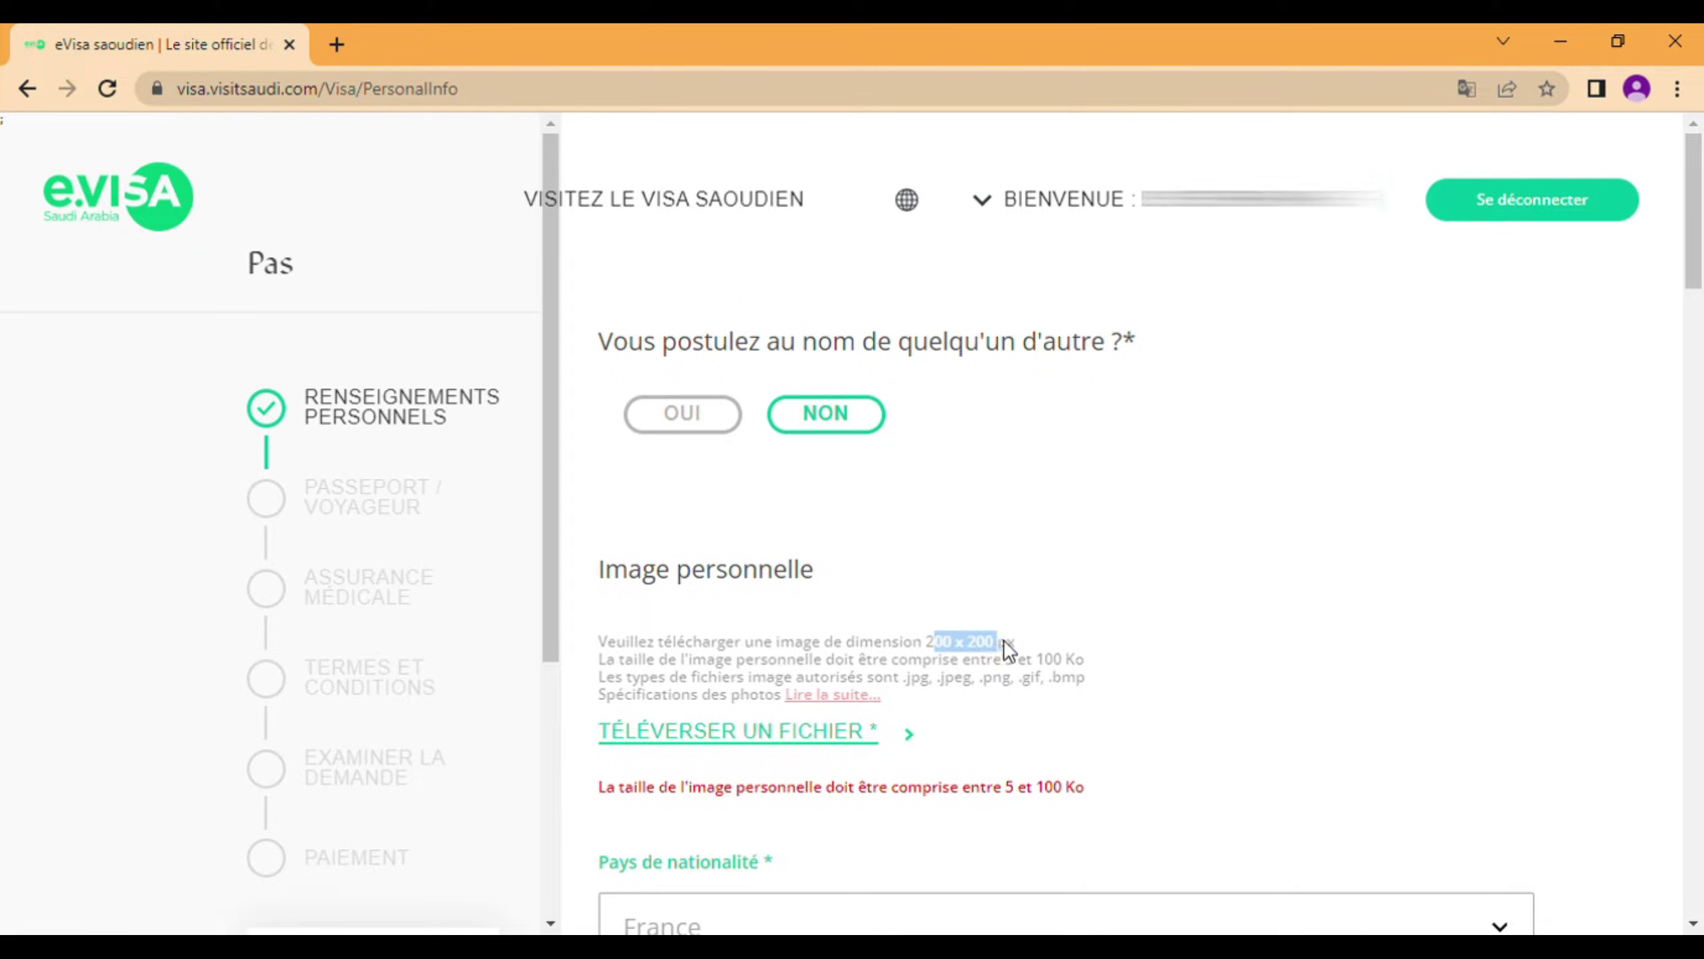
# Step: Note the photo's rejection against the 200 x 200 px and 5–100 Ko requirements, then open a new browser tab
pyautogui.click(1009, 660)
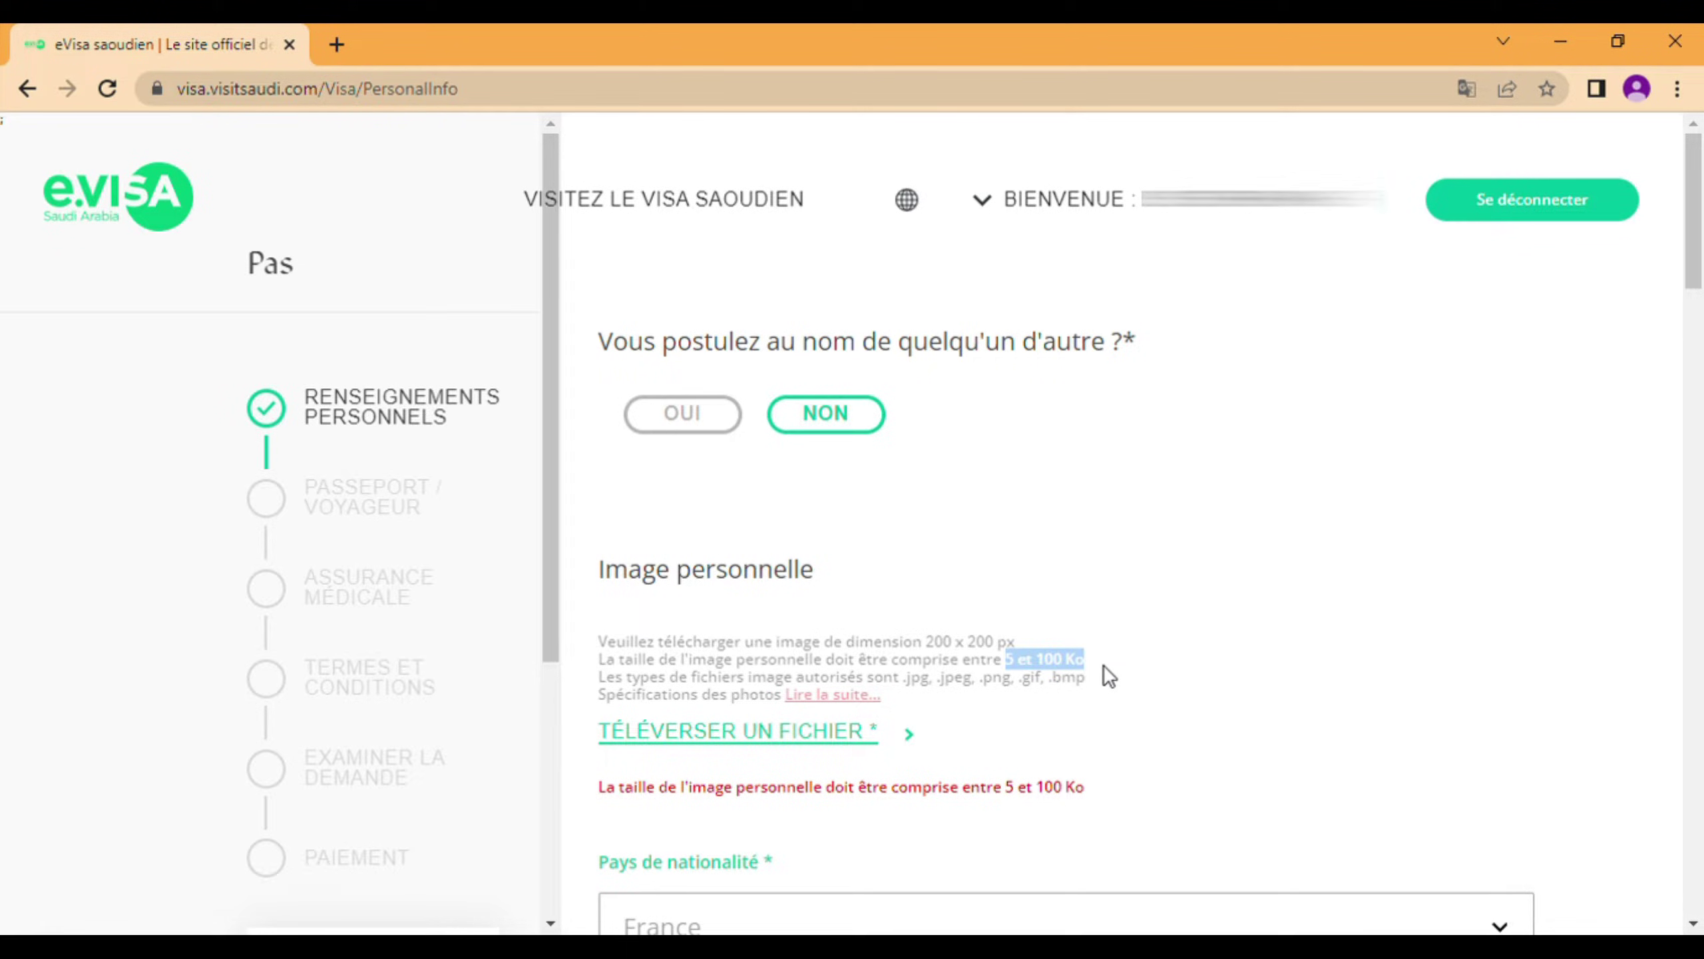
pyautogui.click(1067, 663)
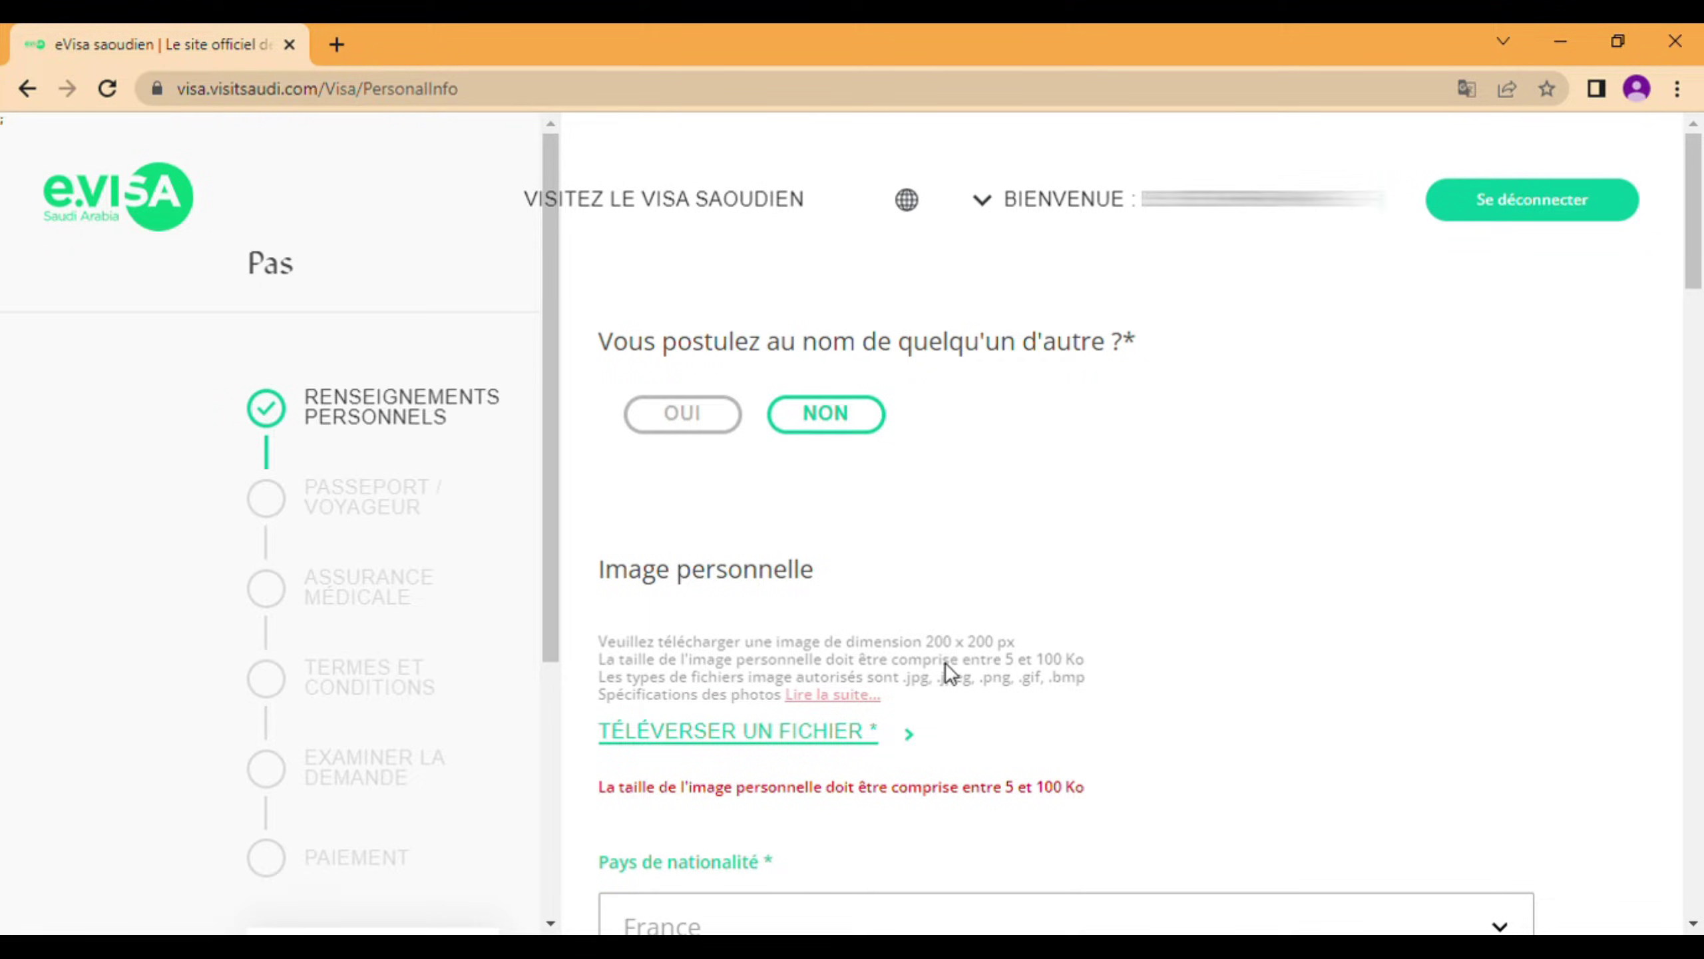
pyautogui.click(336, 45)
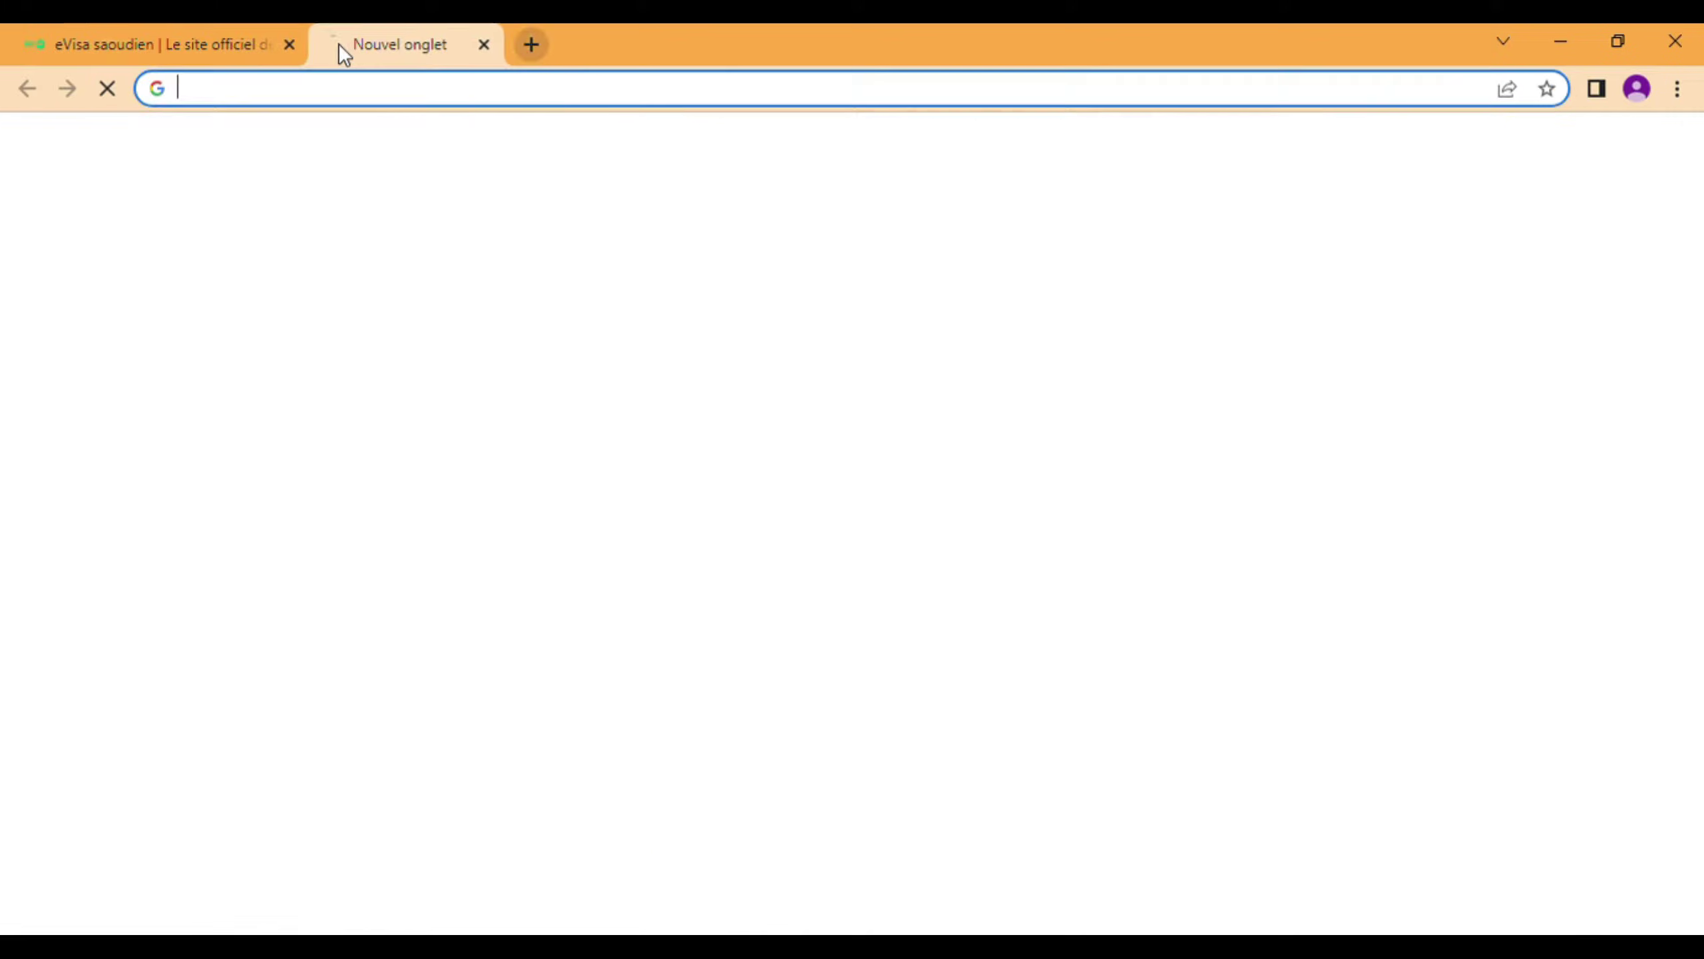
# Step: Open resizepixel.com from history and load the 1500 x 900 portrait photo into its editor
pyautogui.click(415, 106)
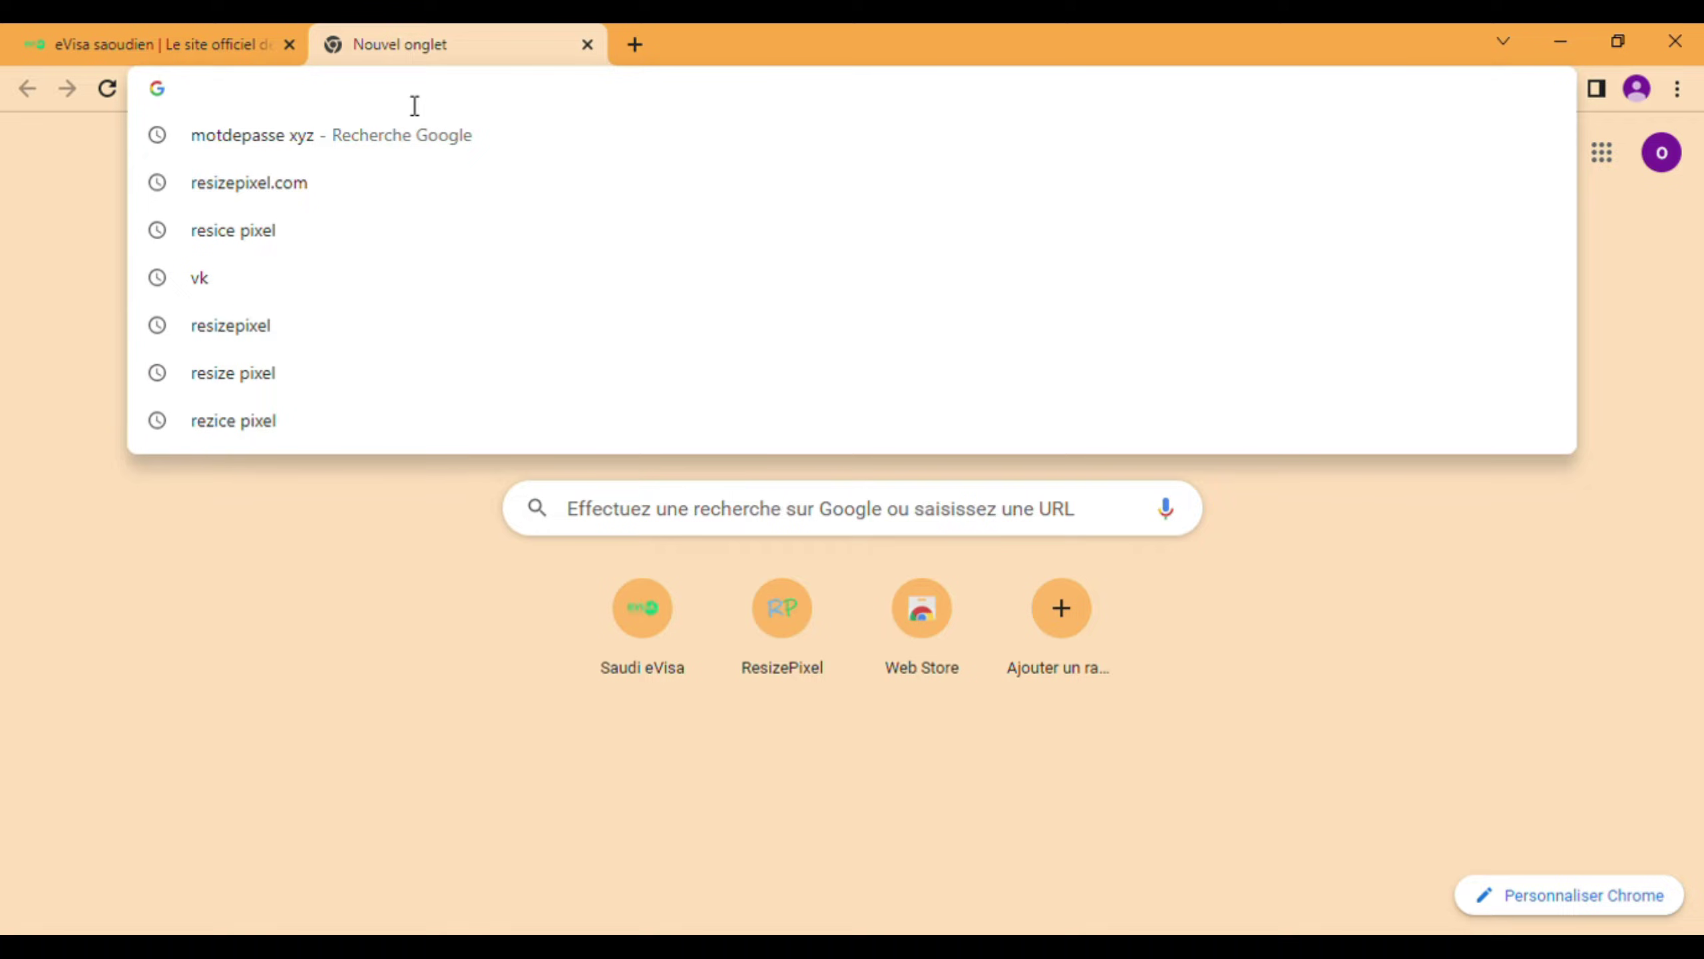
pyautogui.click(294, 187)
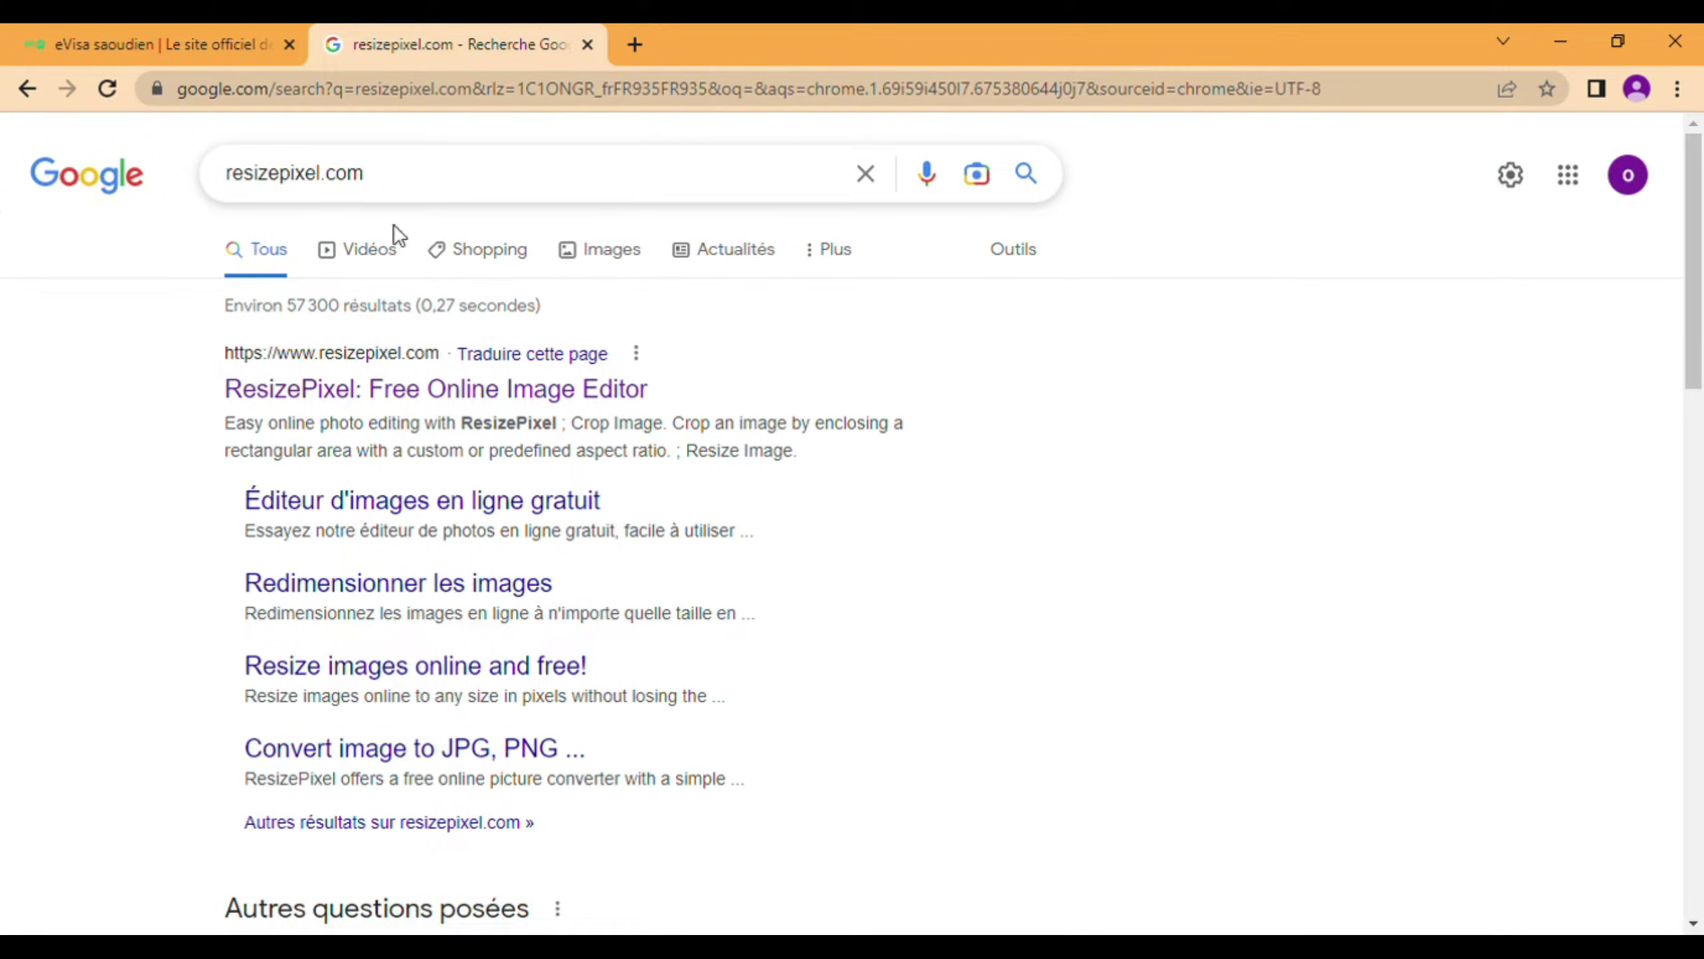
pyautogui.click(332, 396)
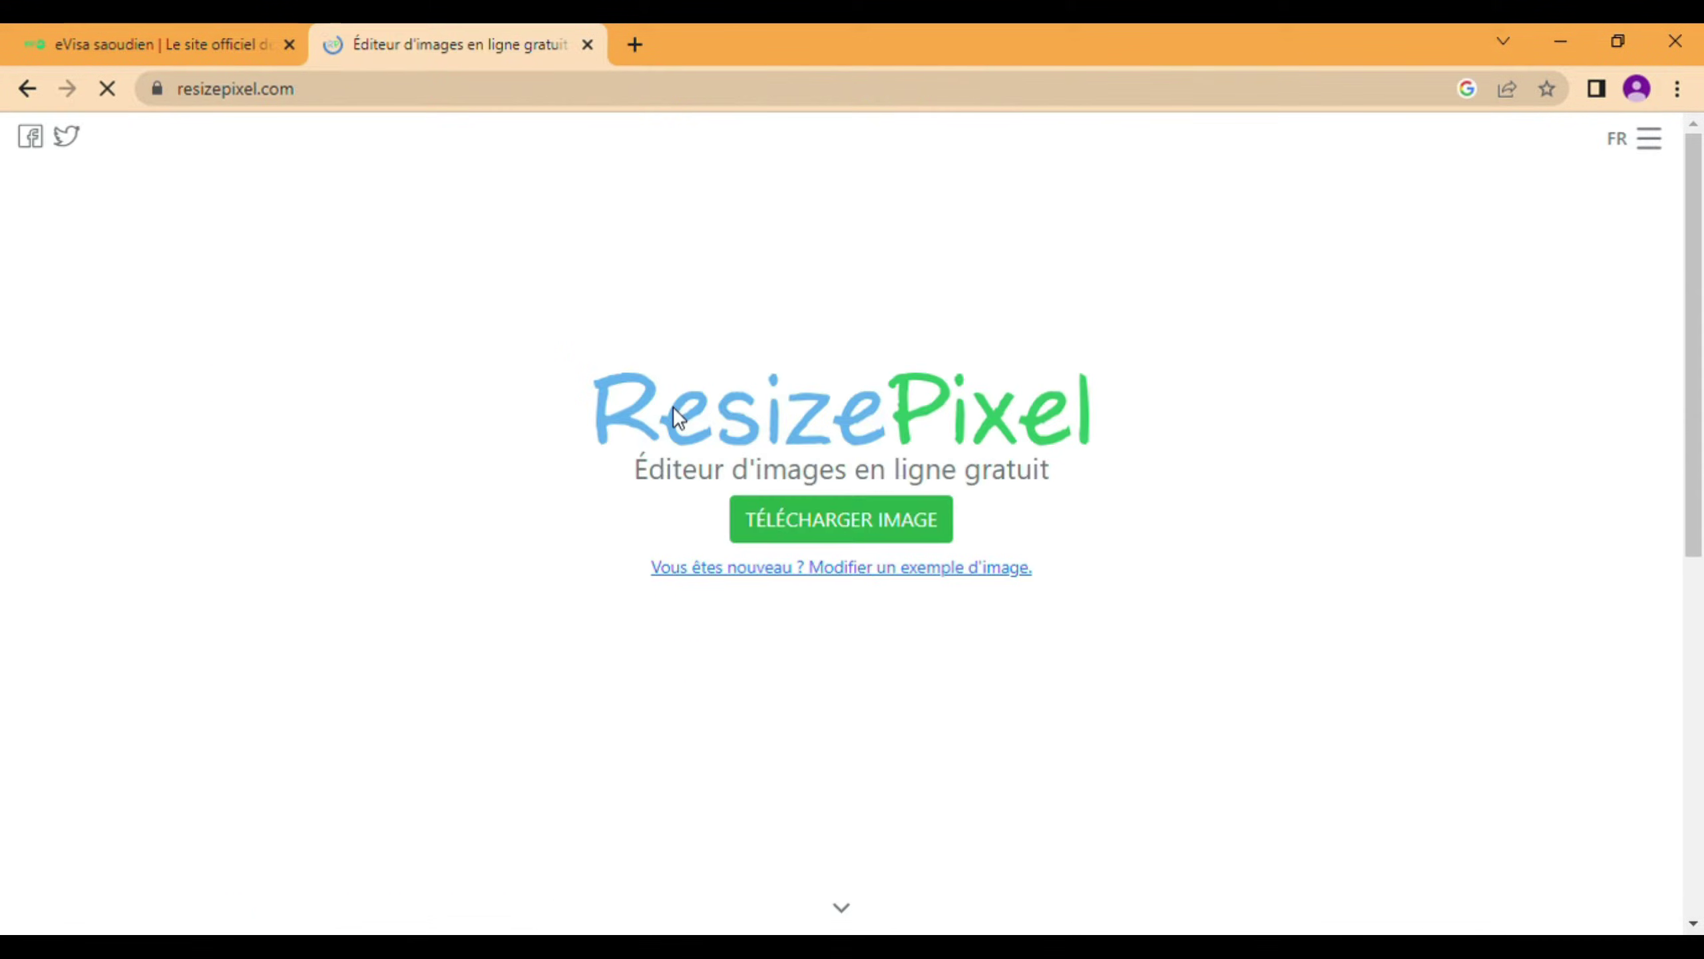
pyautogui.click(876, 525)
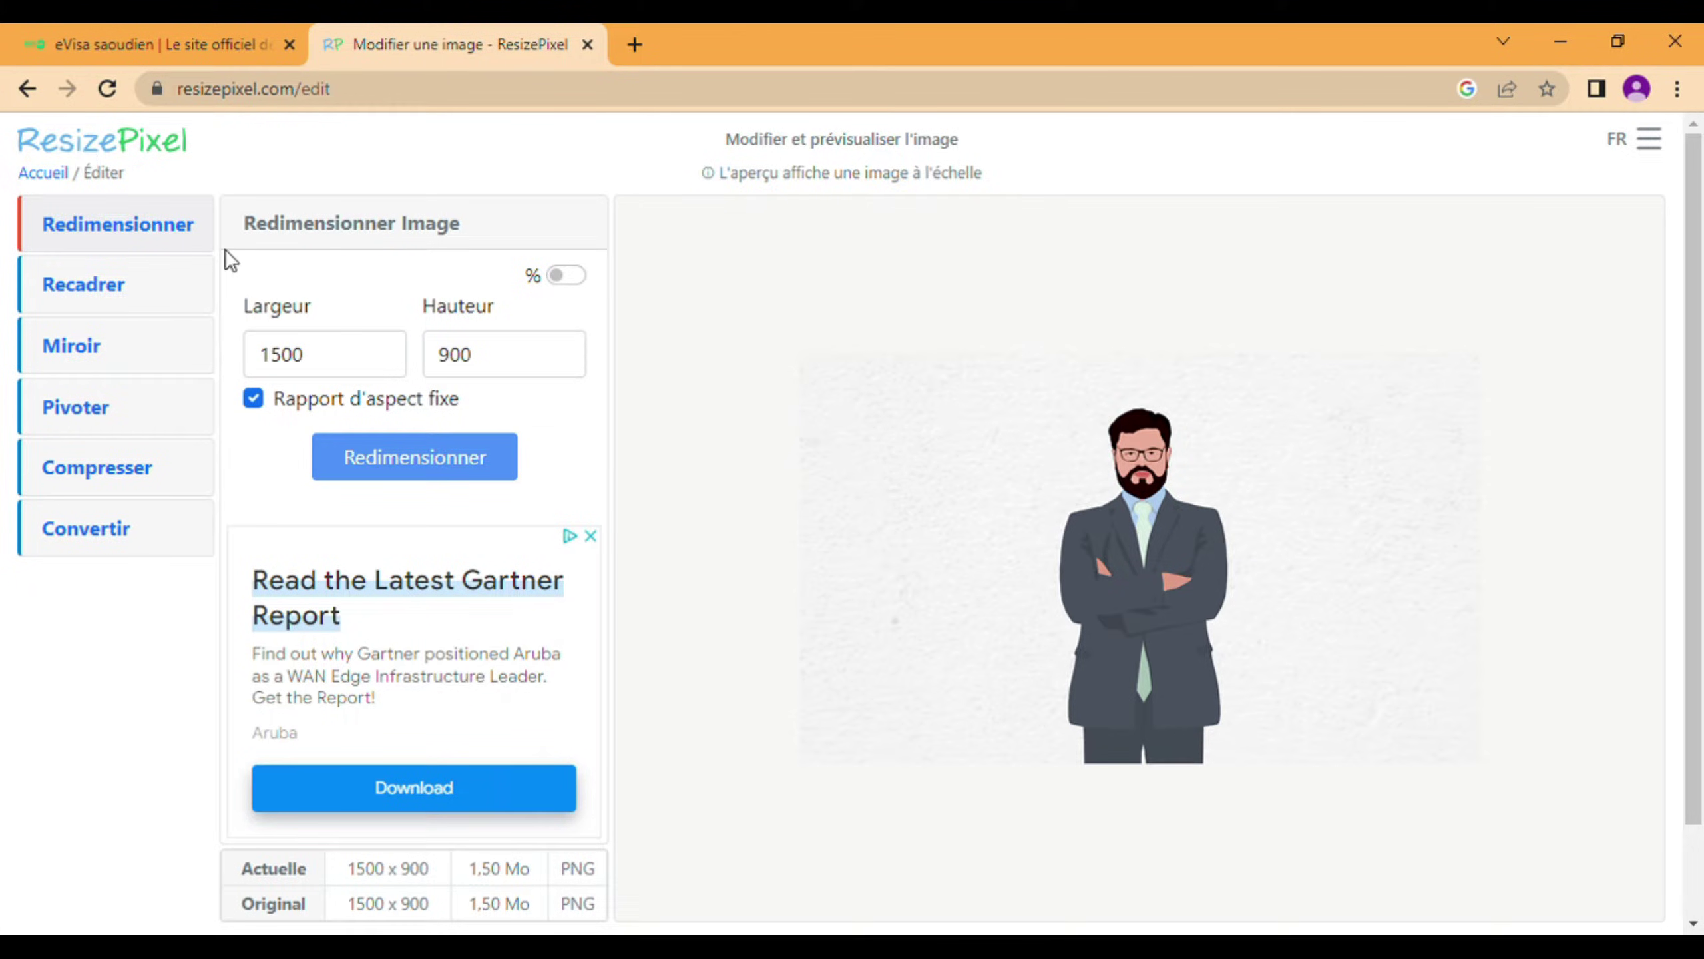
# Step: Crop the photo to a 297 x 297 Photo 1x1 square framing the head and shoulders
pyautogui.click(141, 295)
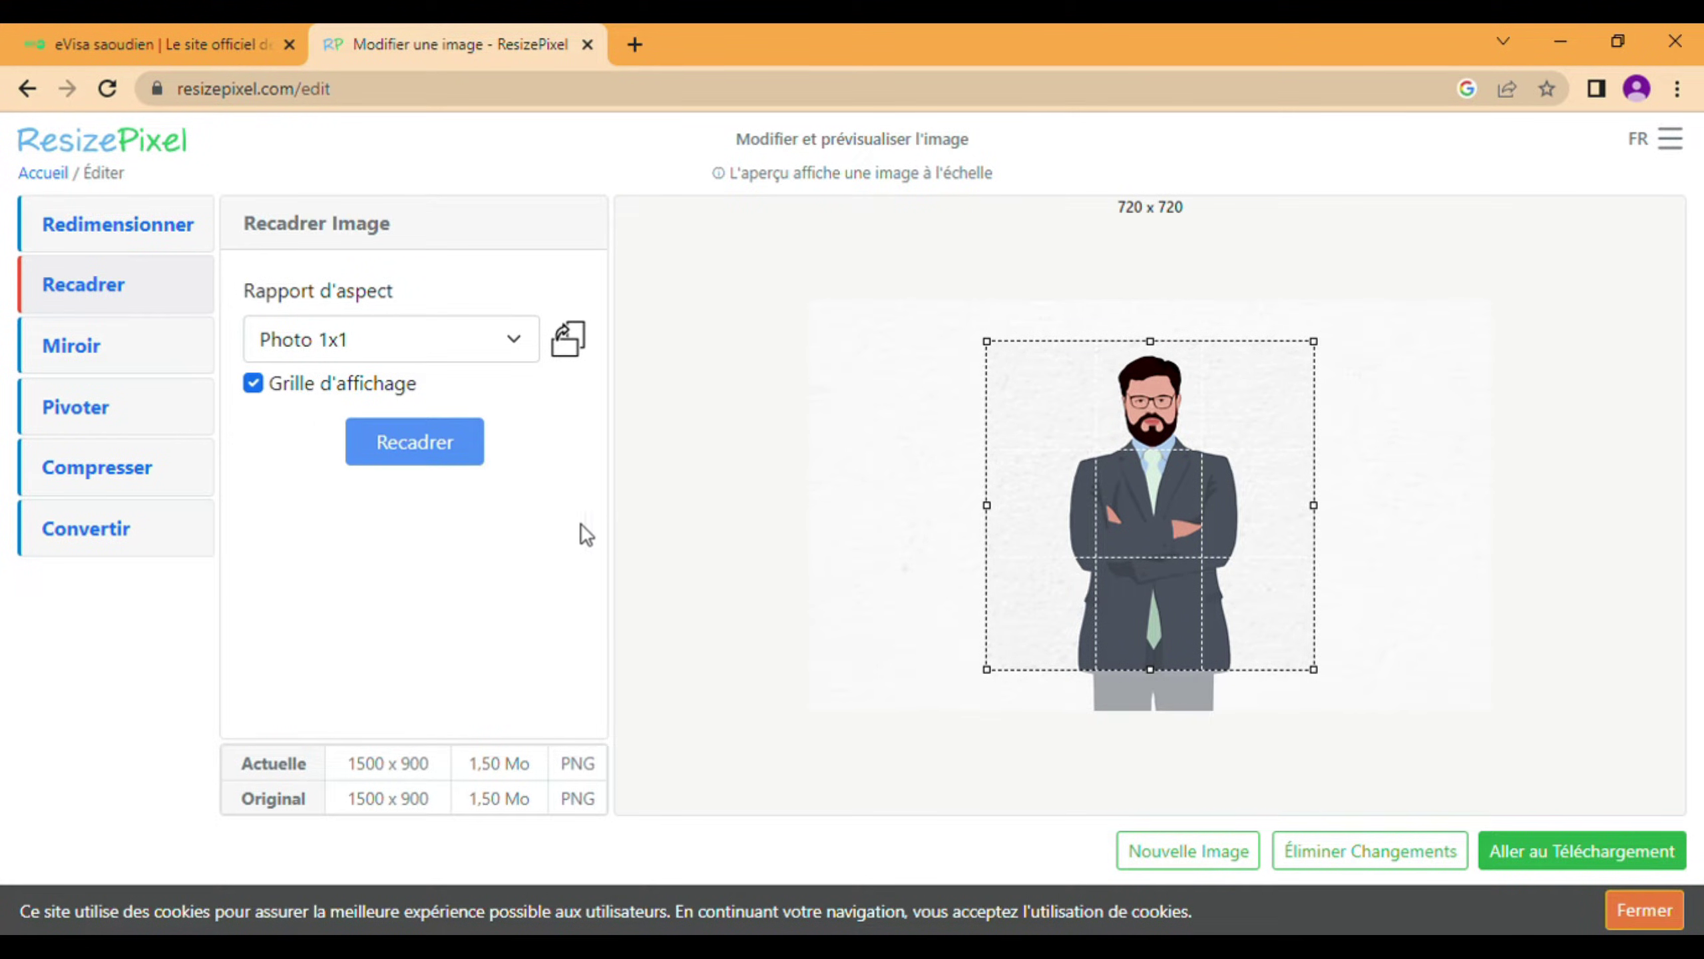
pyautogui.click(505, 339)
pyautogui.click(462, 390)
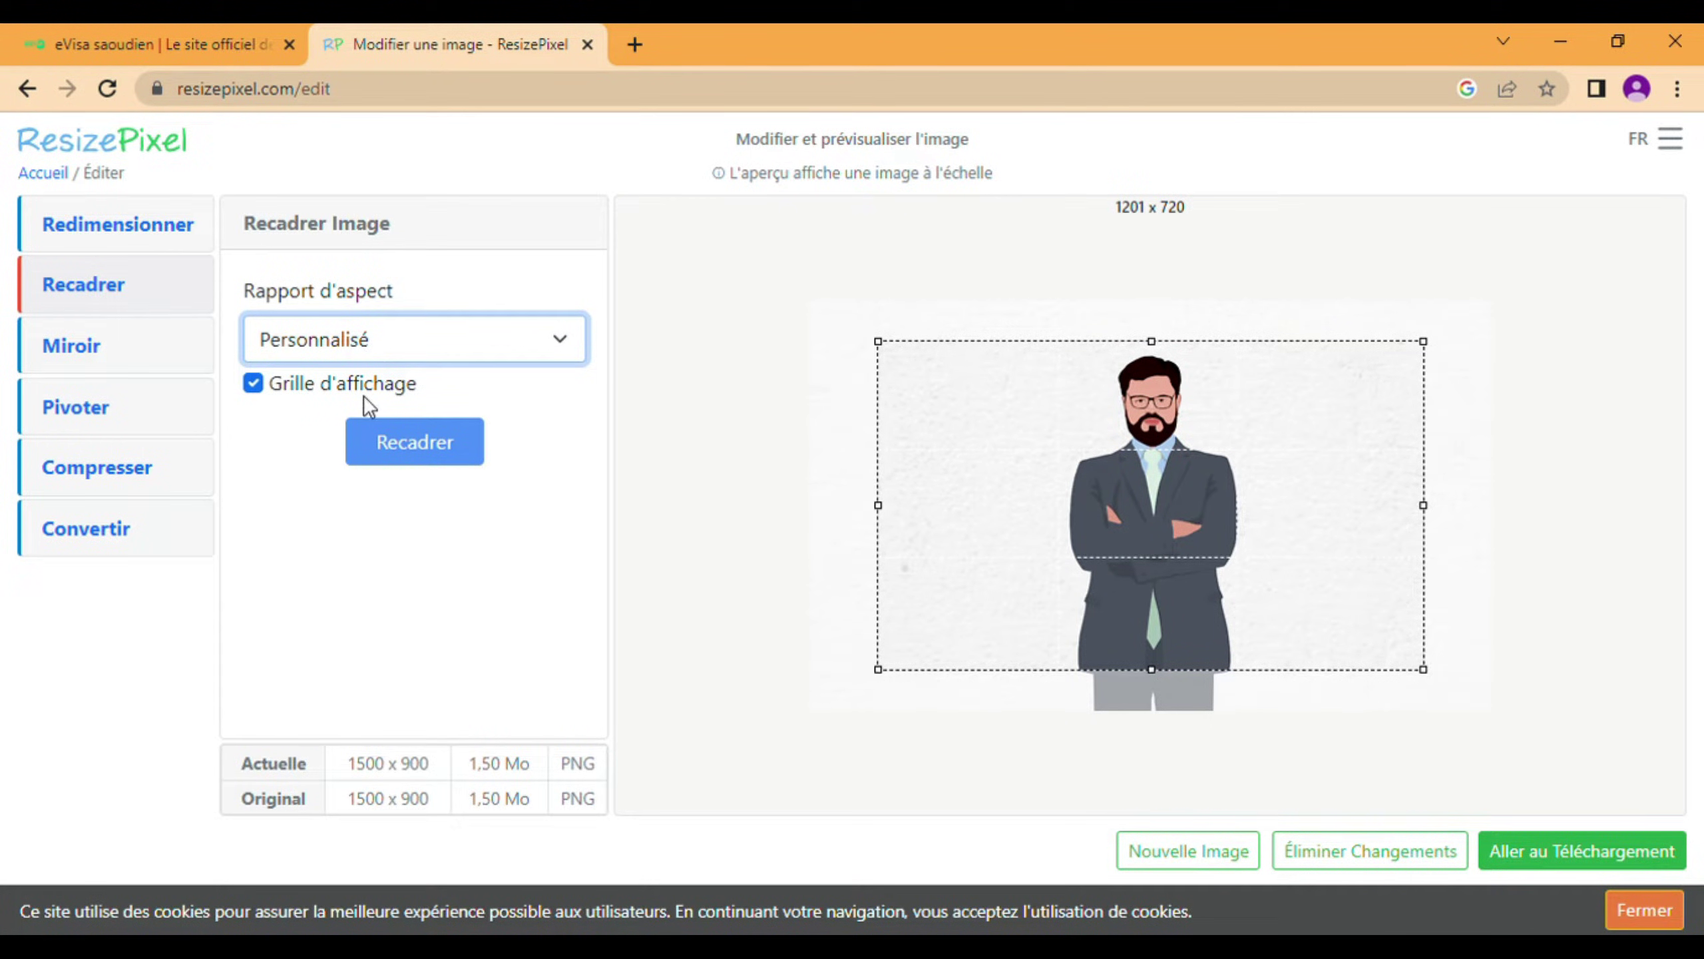
pyautogui.press('Down')
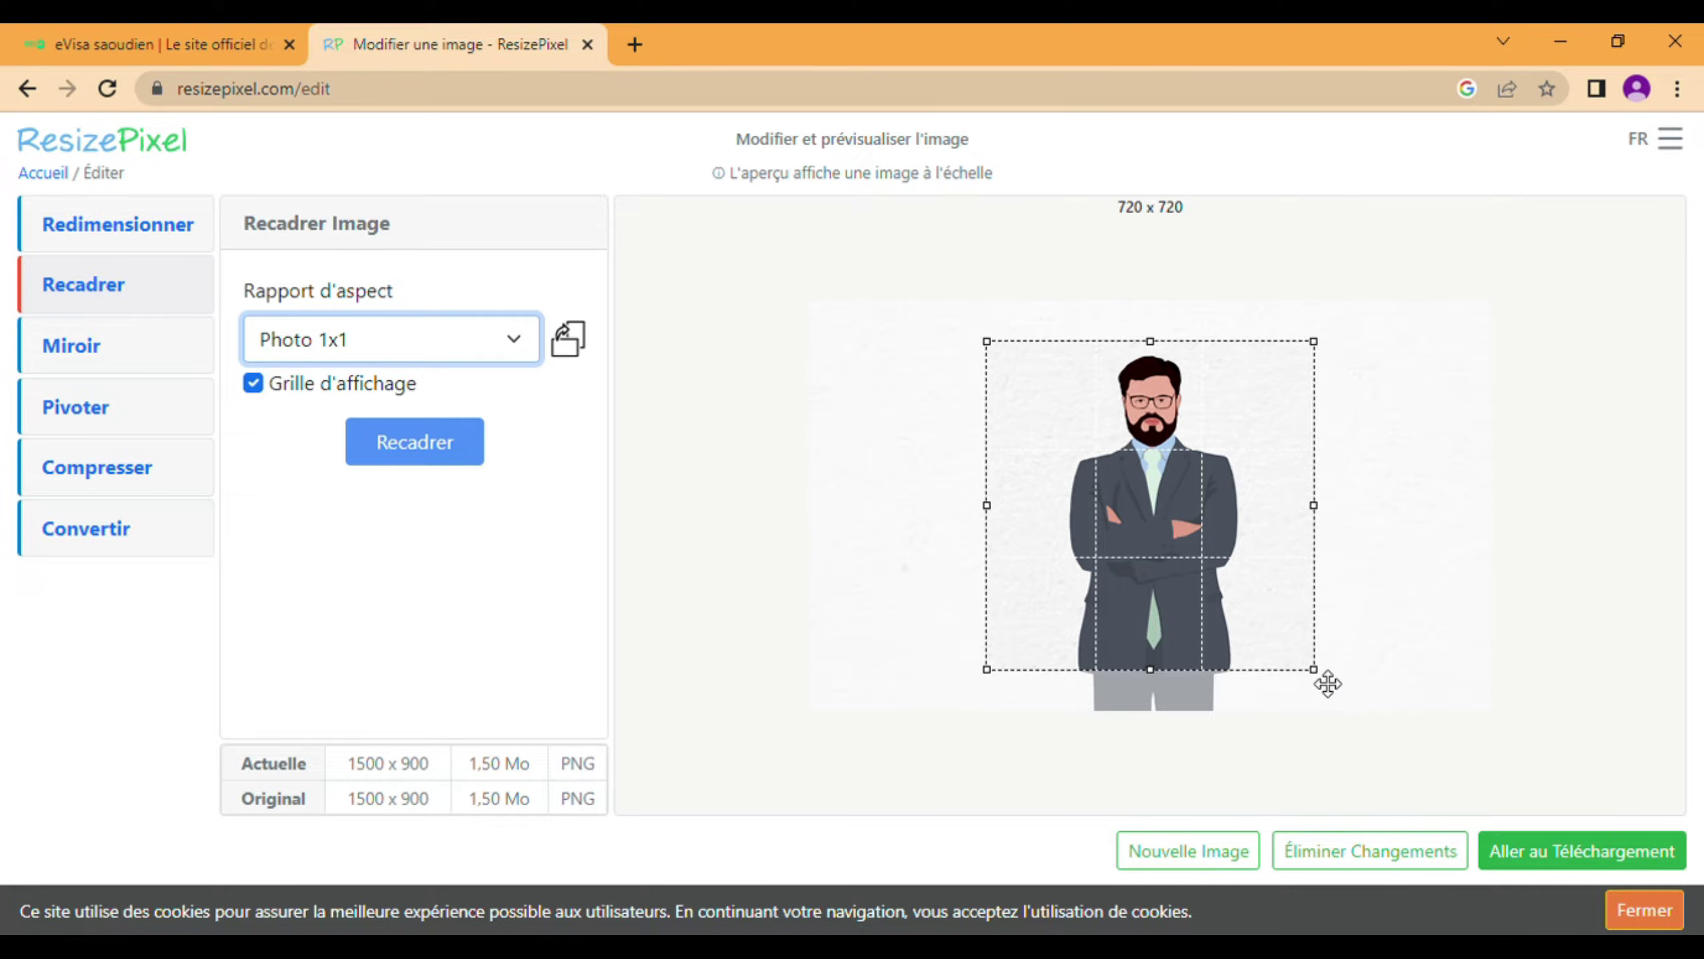
pyautogui.moveTo(1319, 677); pyautogui.dragTo(1161, 429)
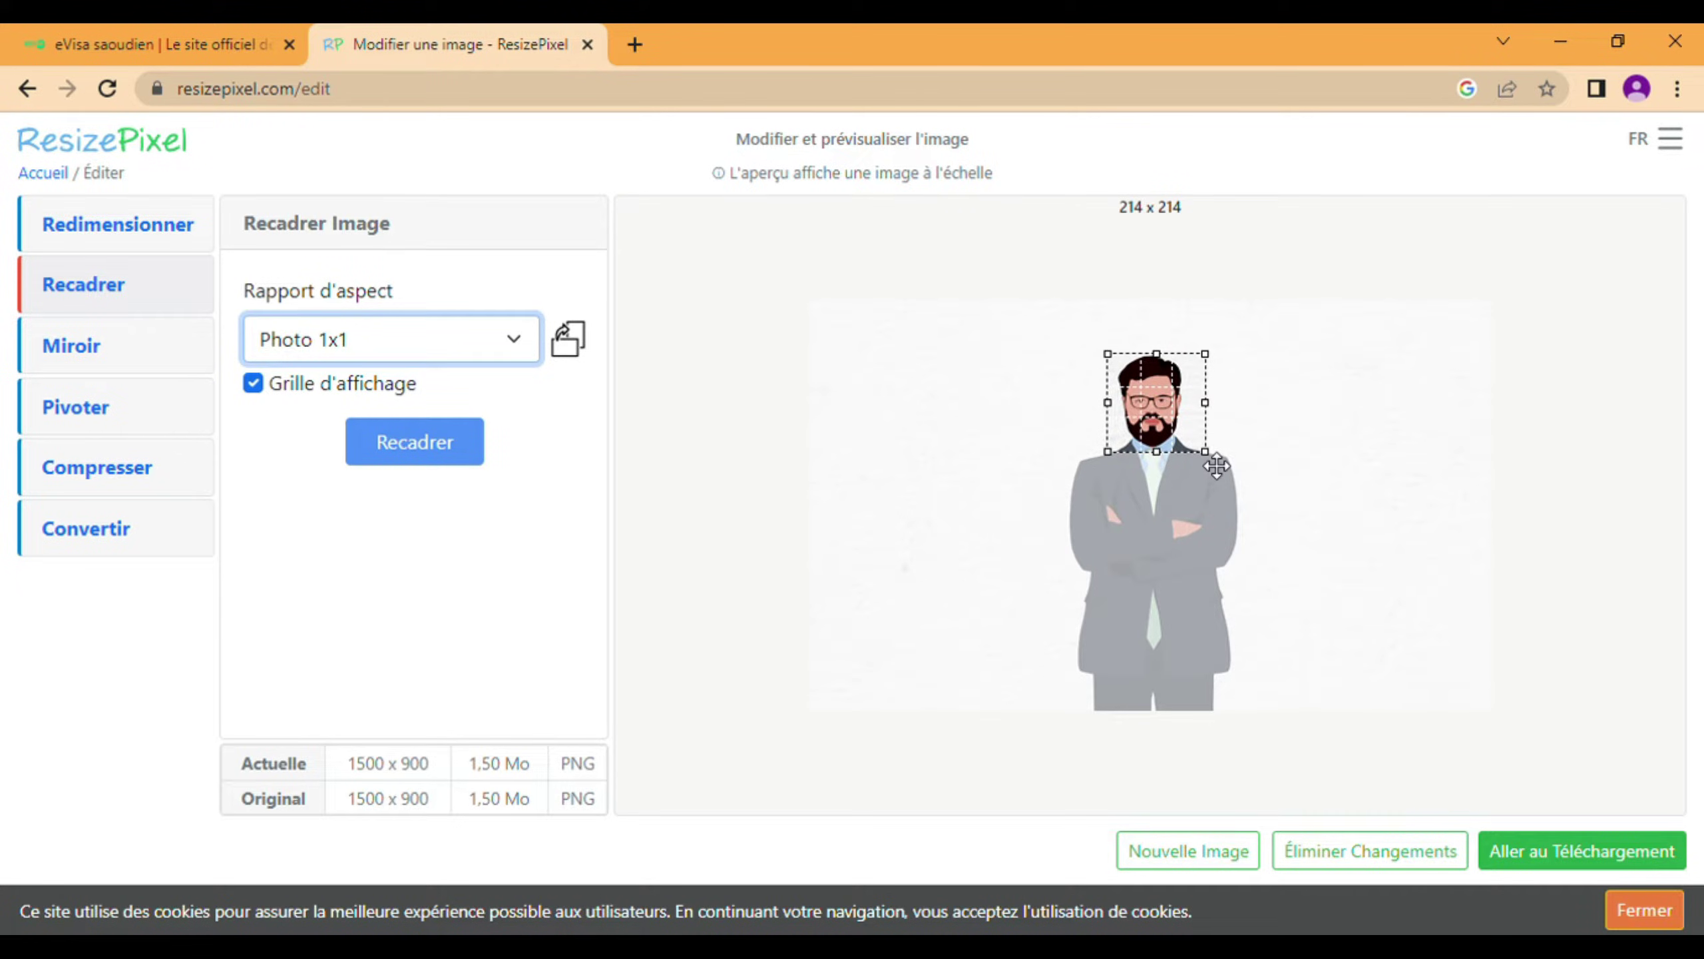
pyautogui.moveTo(1213, 462)
pyautogui.mouseDown()
pyautogui.moveTo(1251, 476)
pyautogui.moveTo(1201, 435)
pyautogui.mouseUp()
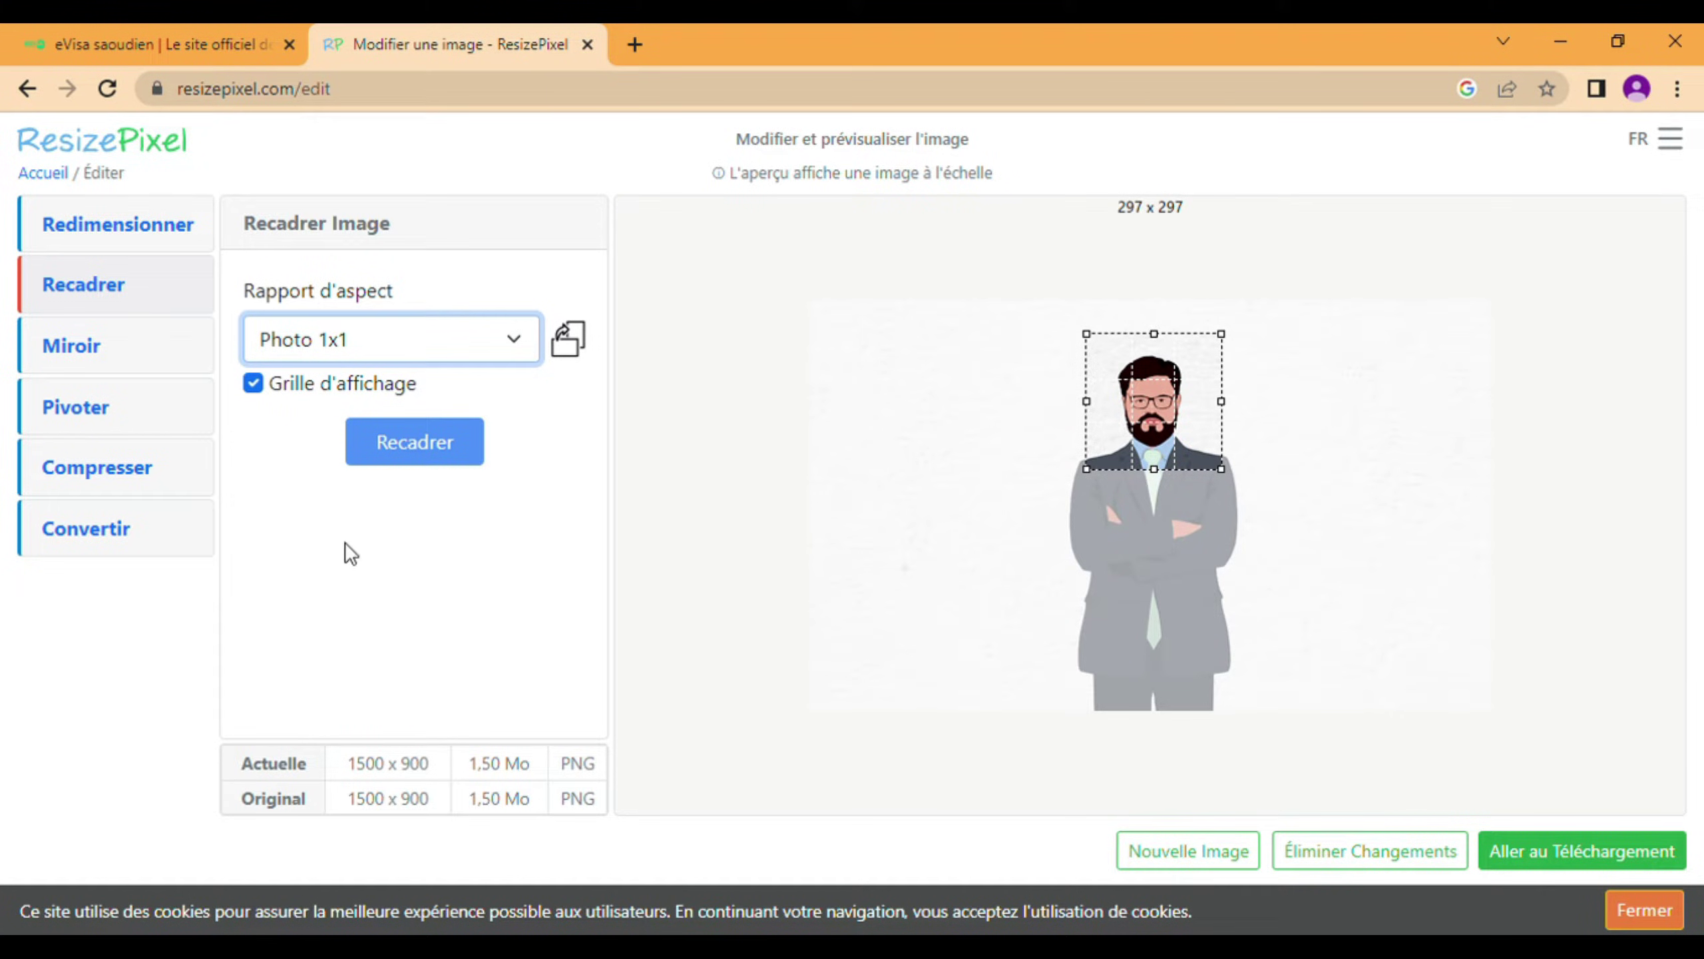
pyautogui.click(440, 452)
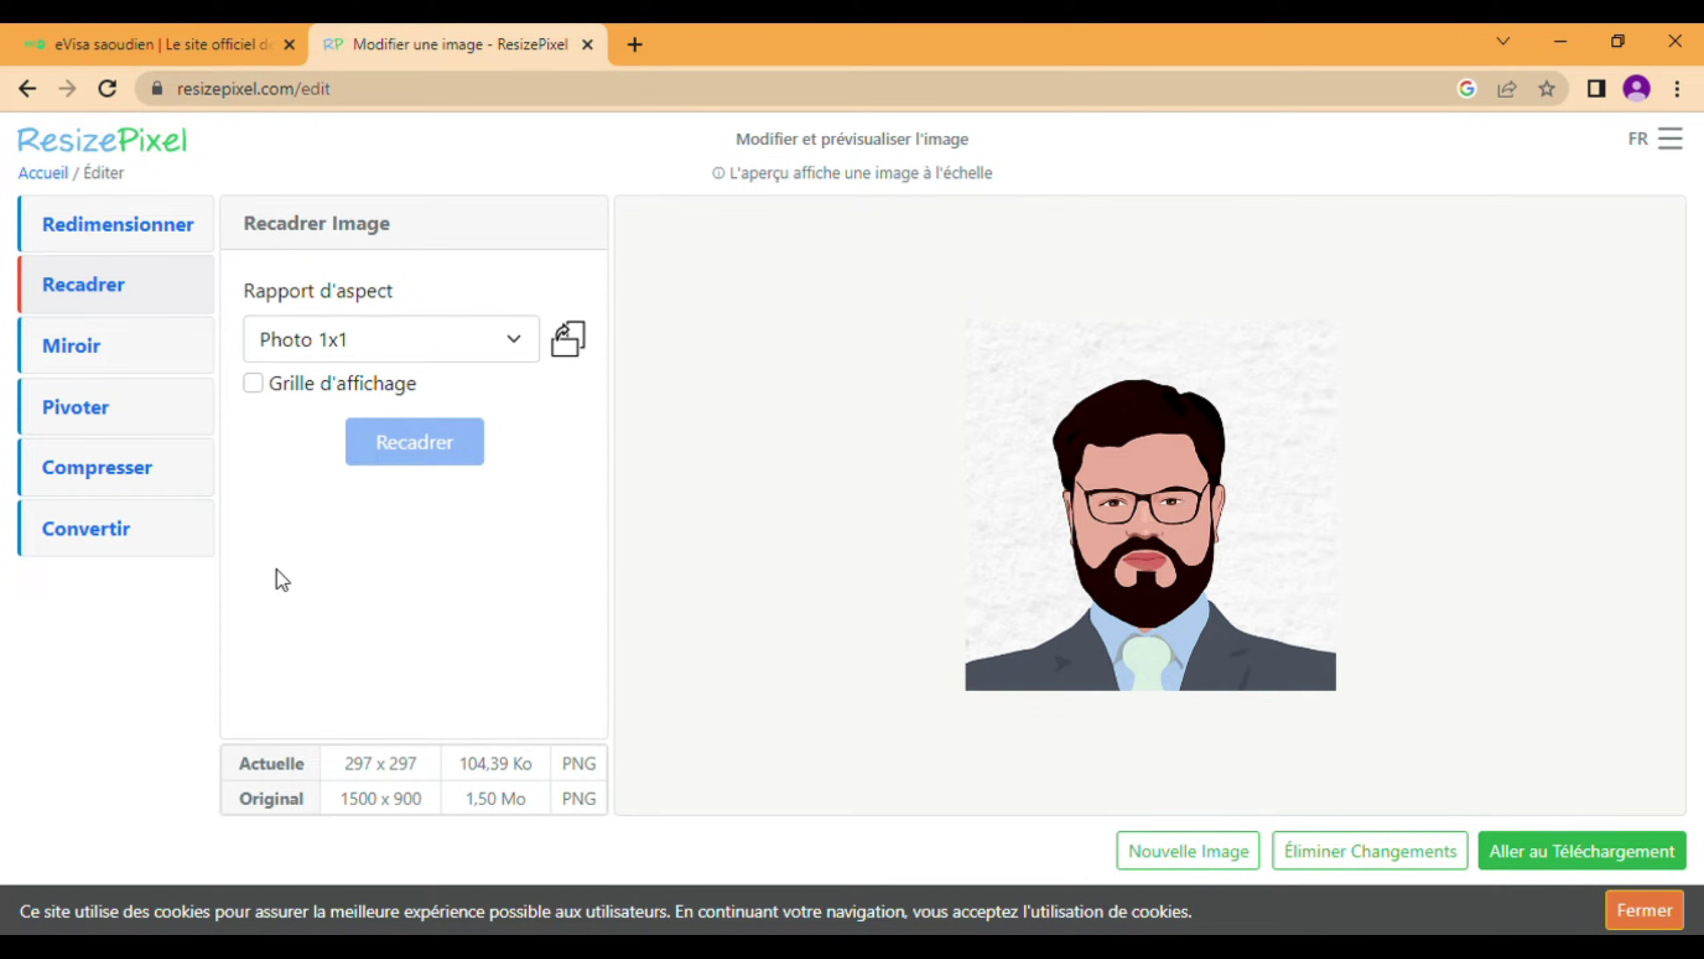
pyautogui.click(154, 237)
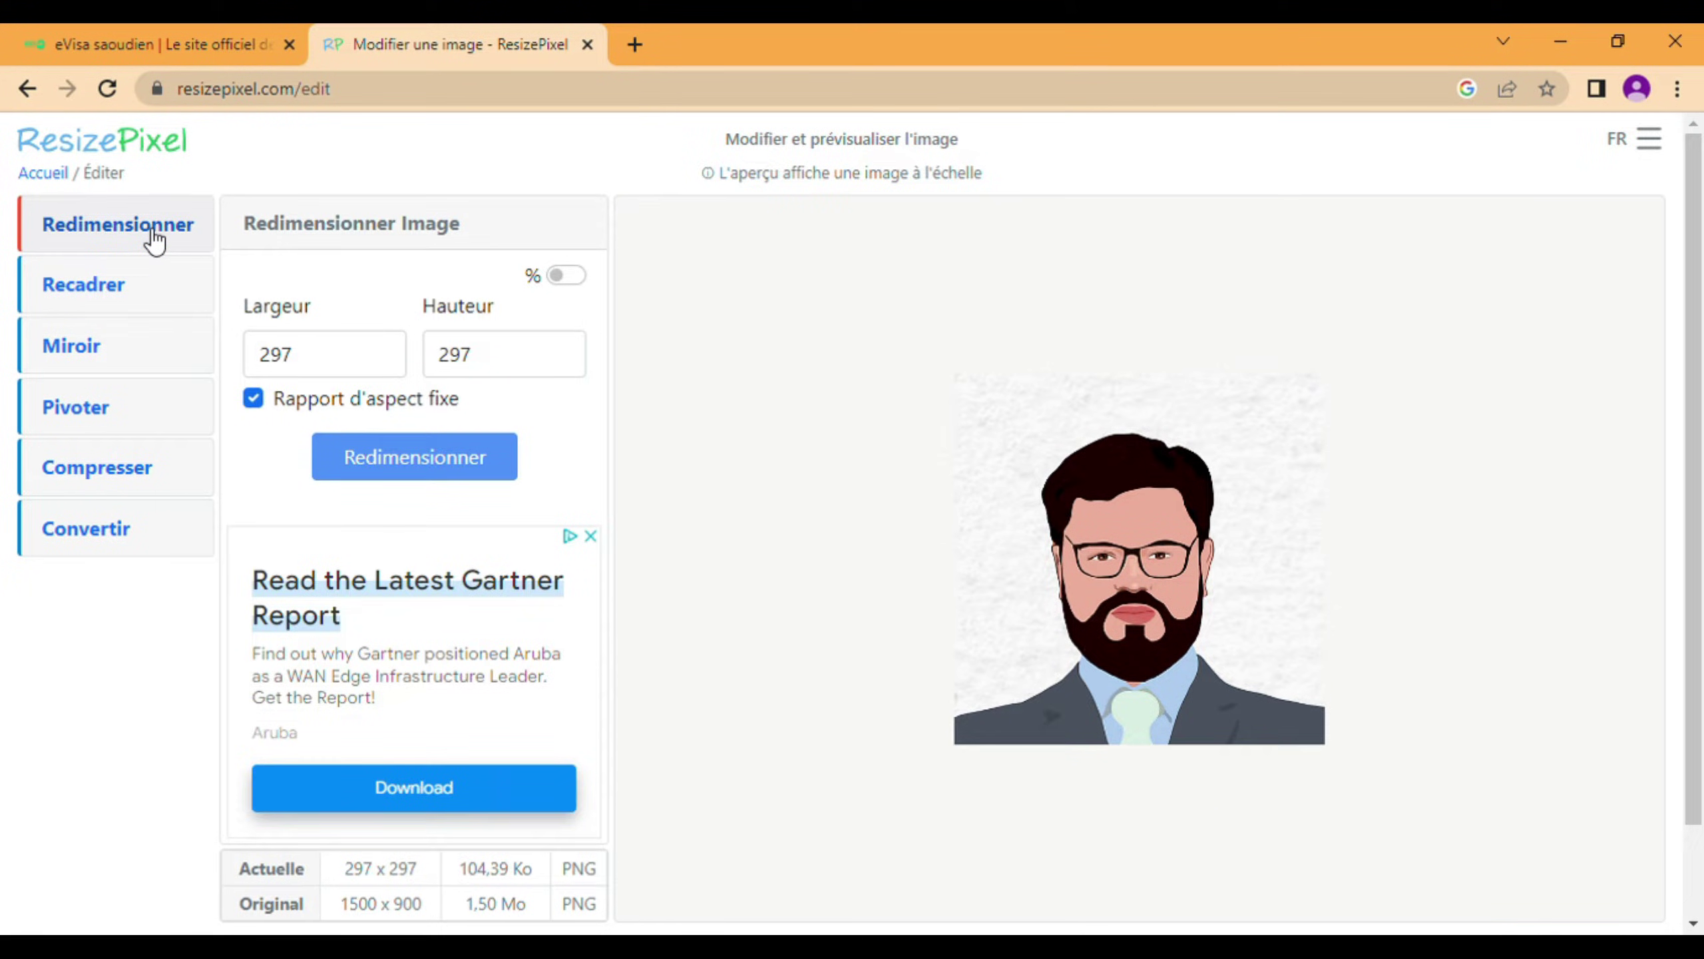
# Step: Resize the cropped portrait to a width of 200, giving 200 x 200 px at 50,96 Ko
pyautogui.click(110, 285)
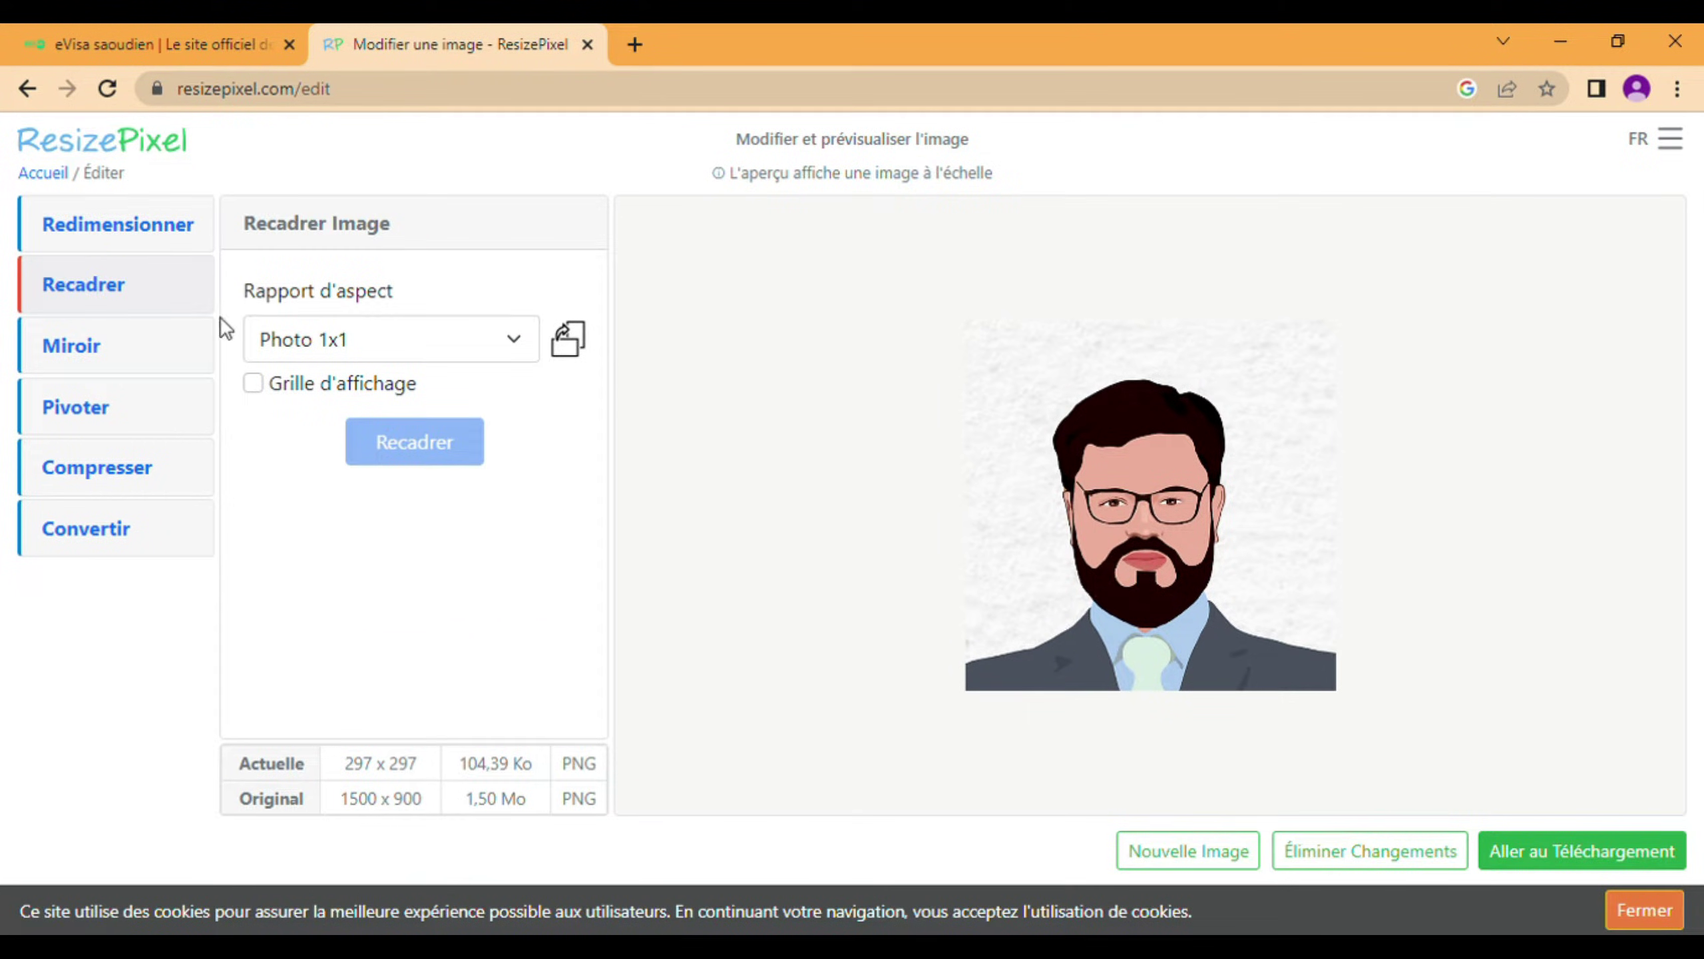
pyautogui.click(118, 226)
pyautogui.doubleClick(288, 359)
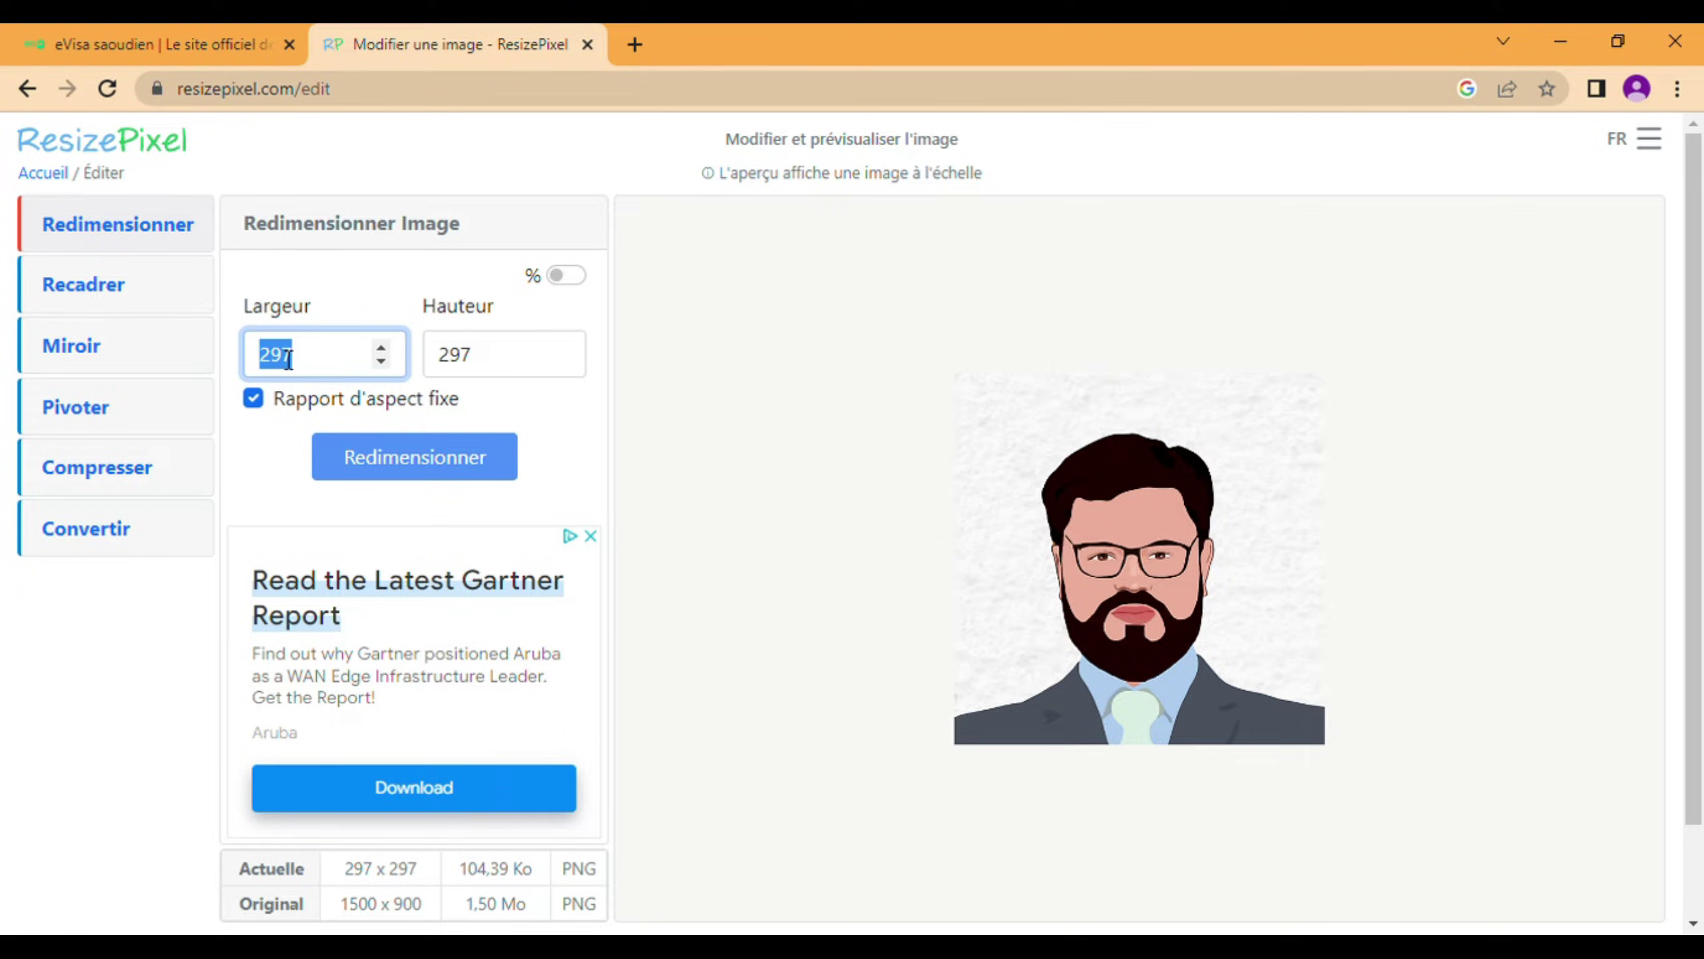
pyautogui.write('200')
pyautogui.click(399, 470)
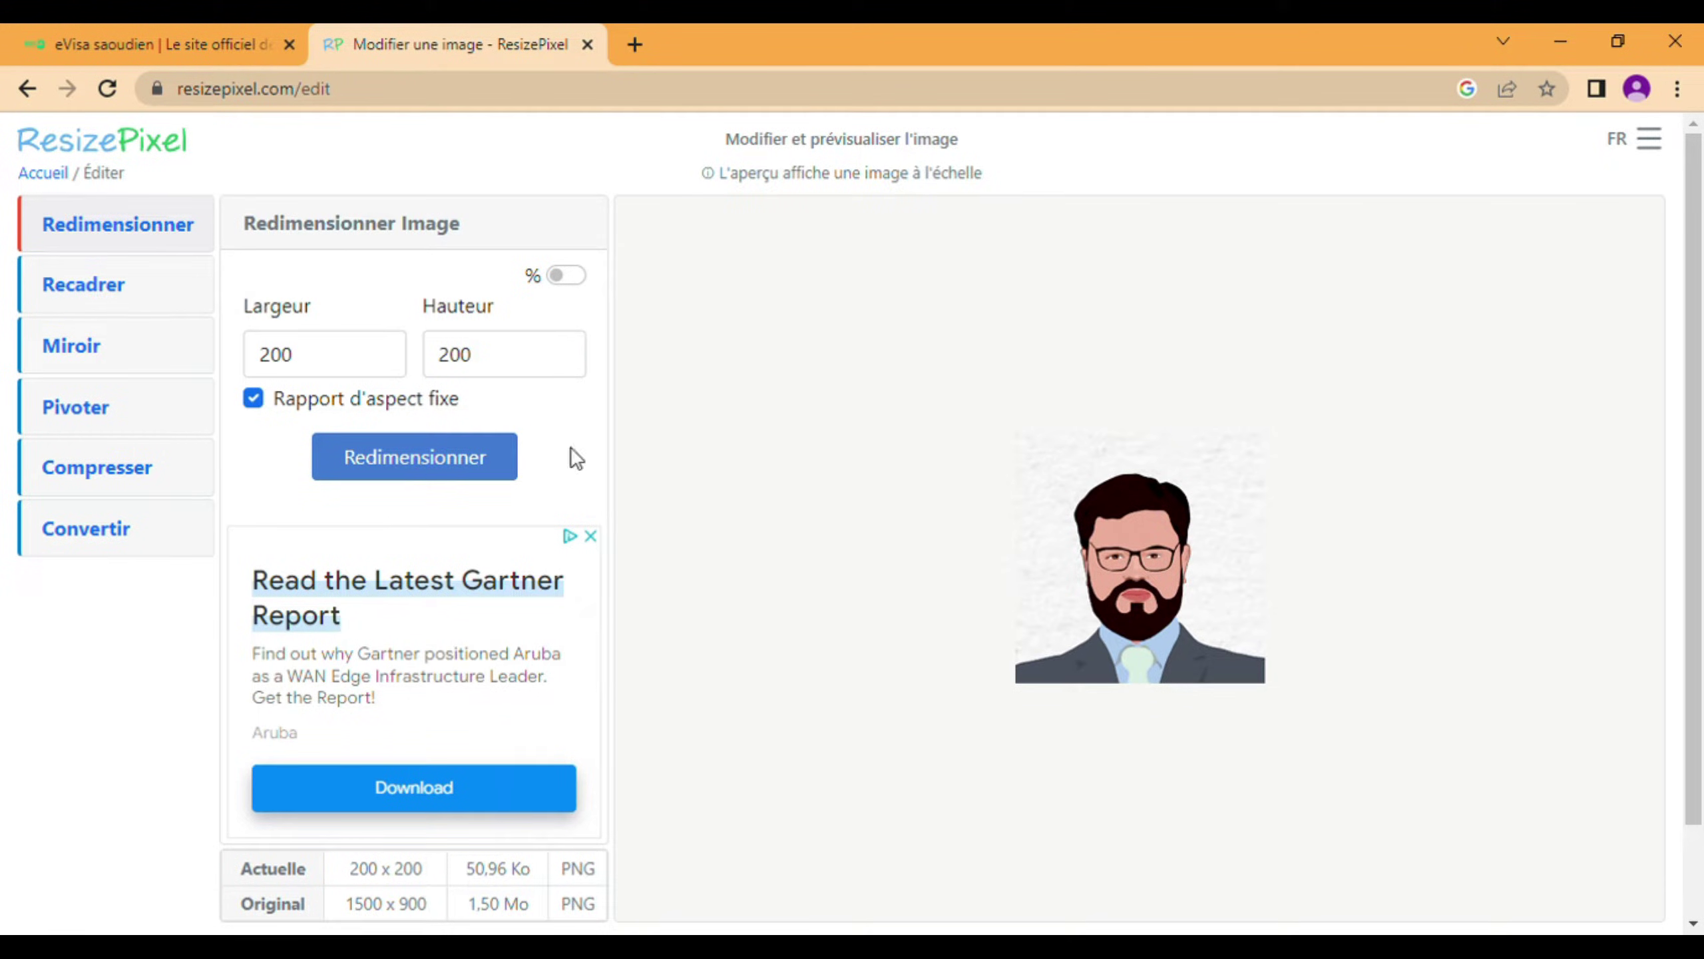
pyautogui.scroll(-2, 752, 799)
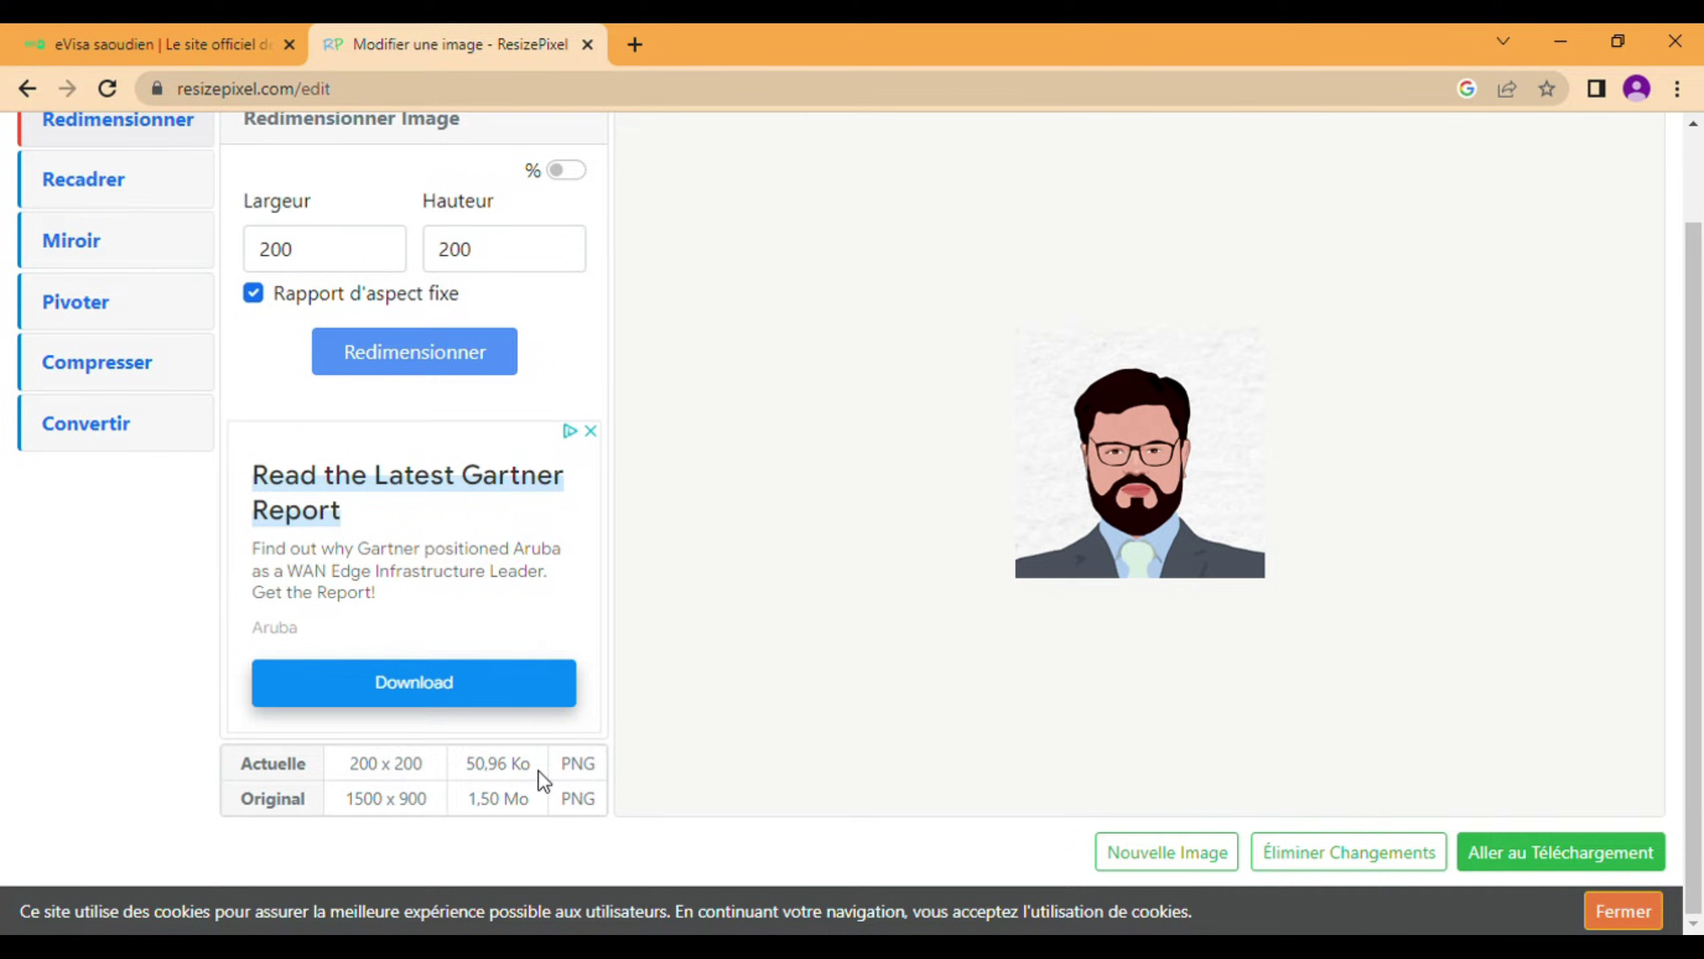
# Step: Download the 200 x 200 portrait as 'photo id (3).png' and return to the eVisa tab
pyautogui.click(1556, 858)
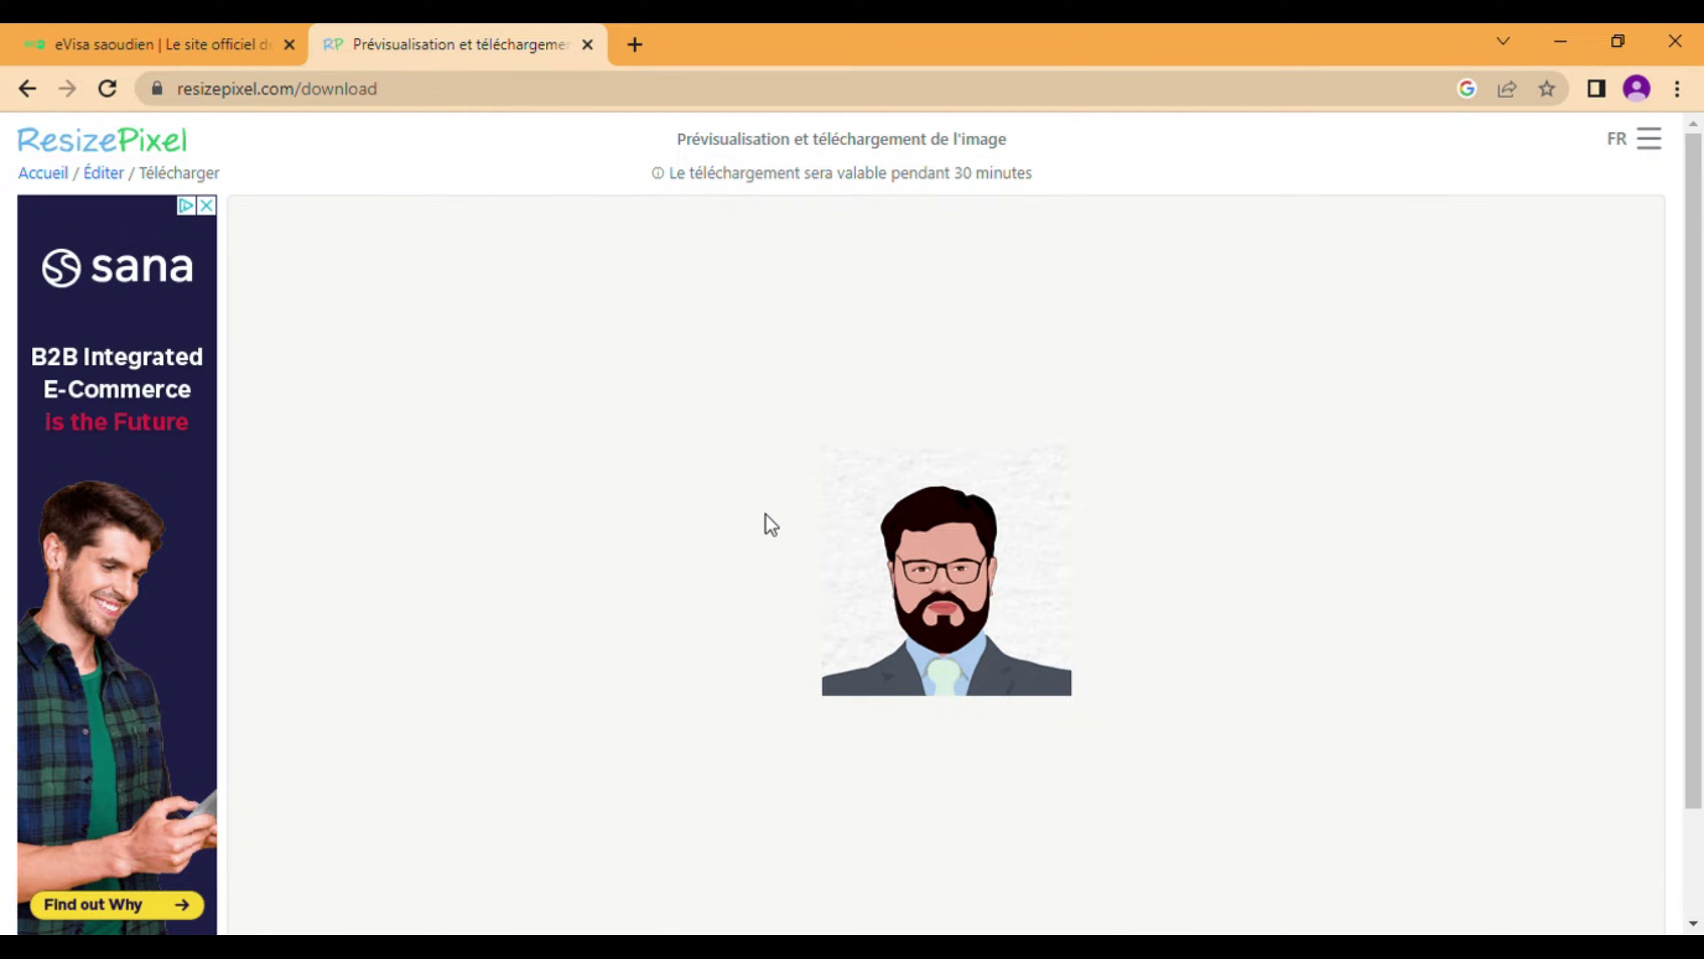
pyautogui.scroll(-2, 1045, 377)
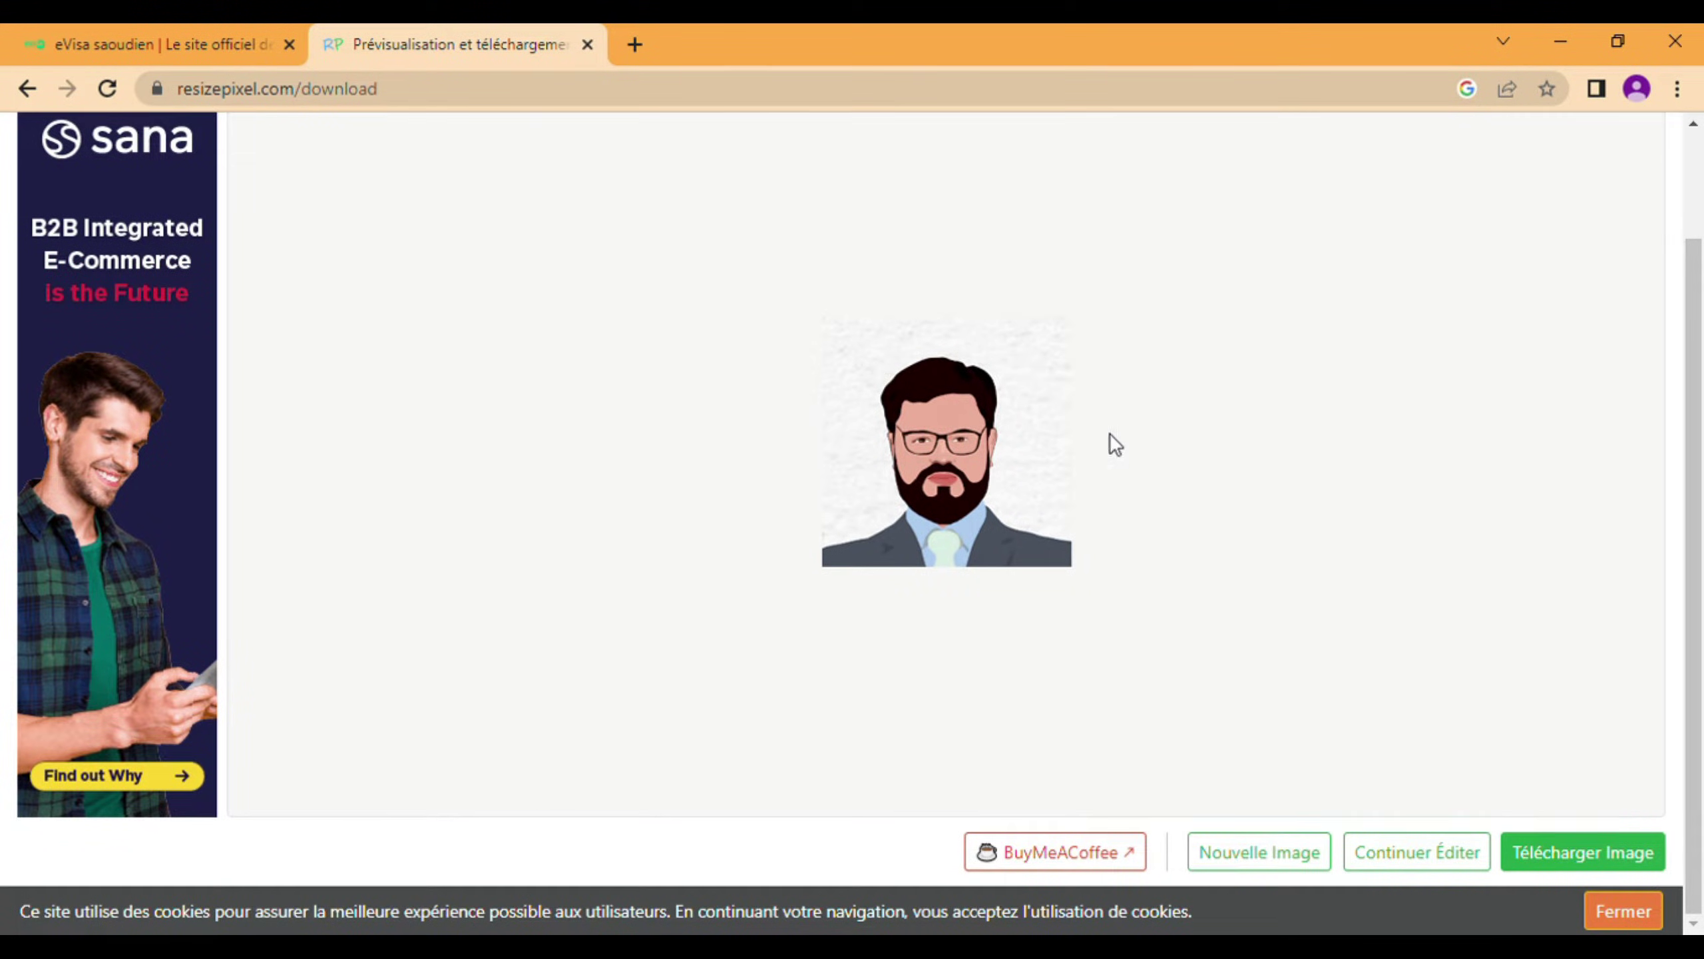
pyautogui.click(1601, 865)
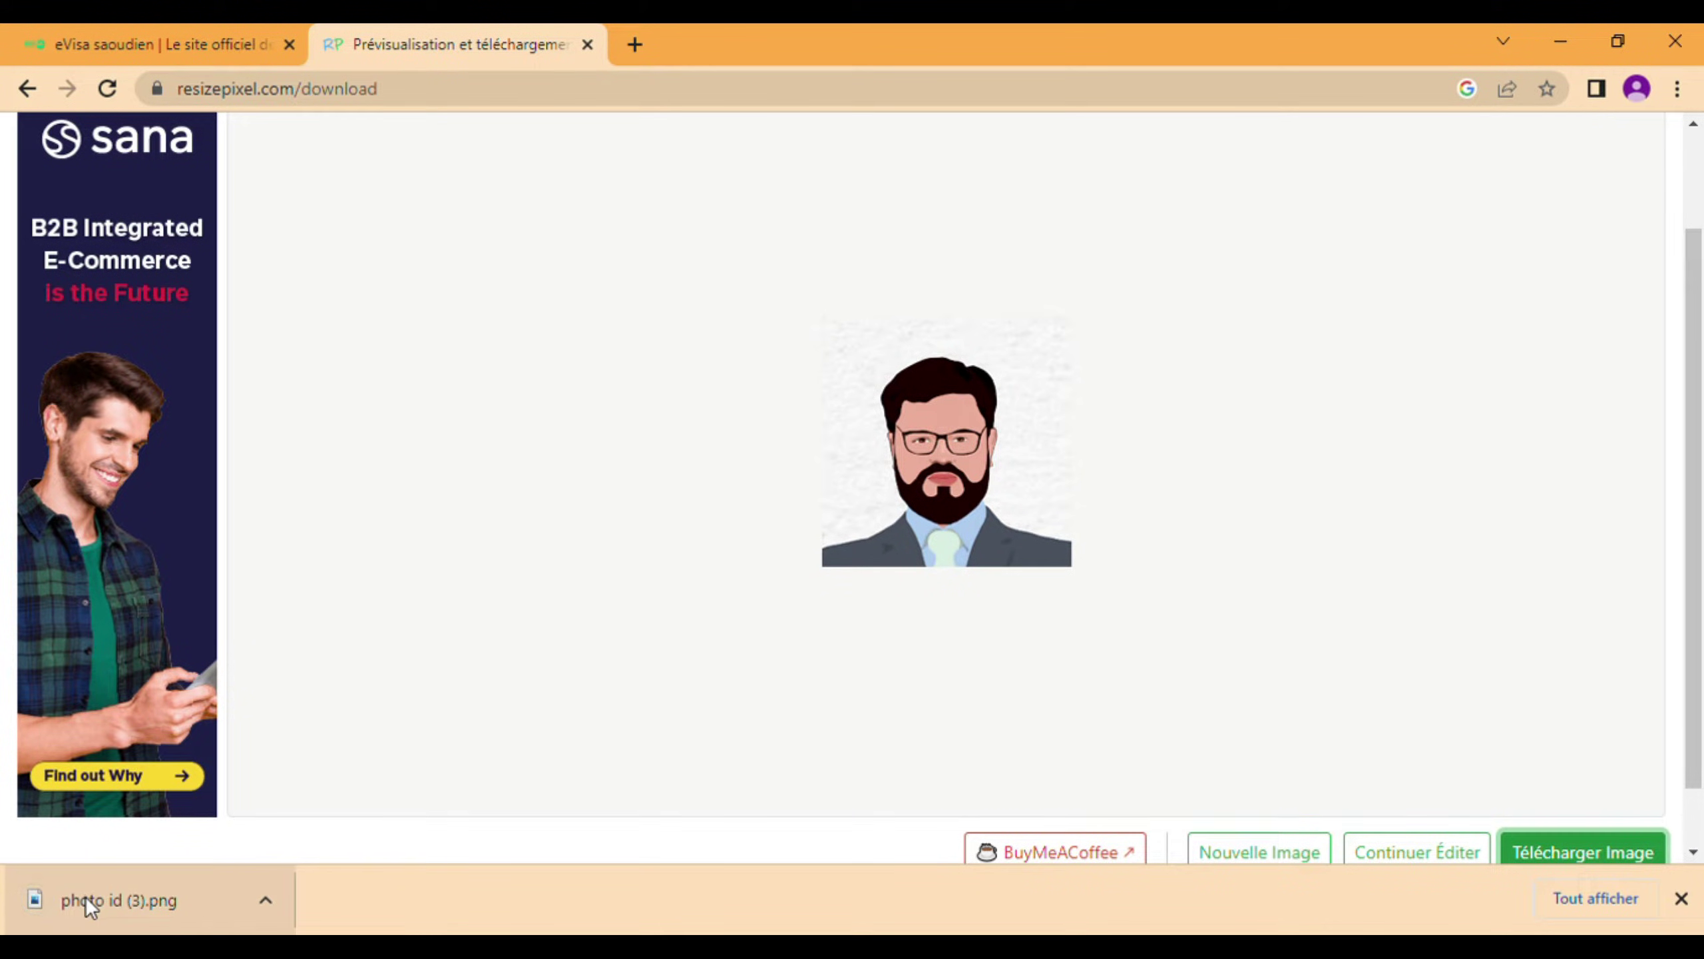
pyautogui.click(75, 44)
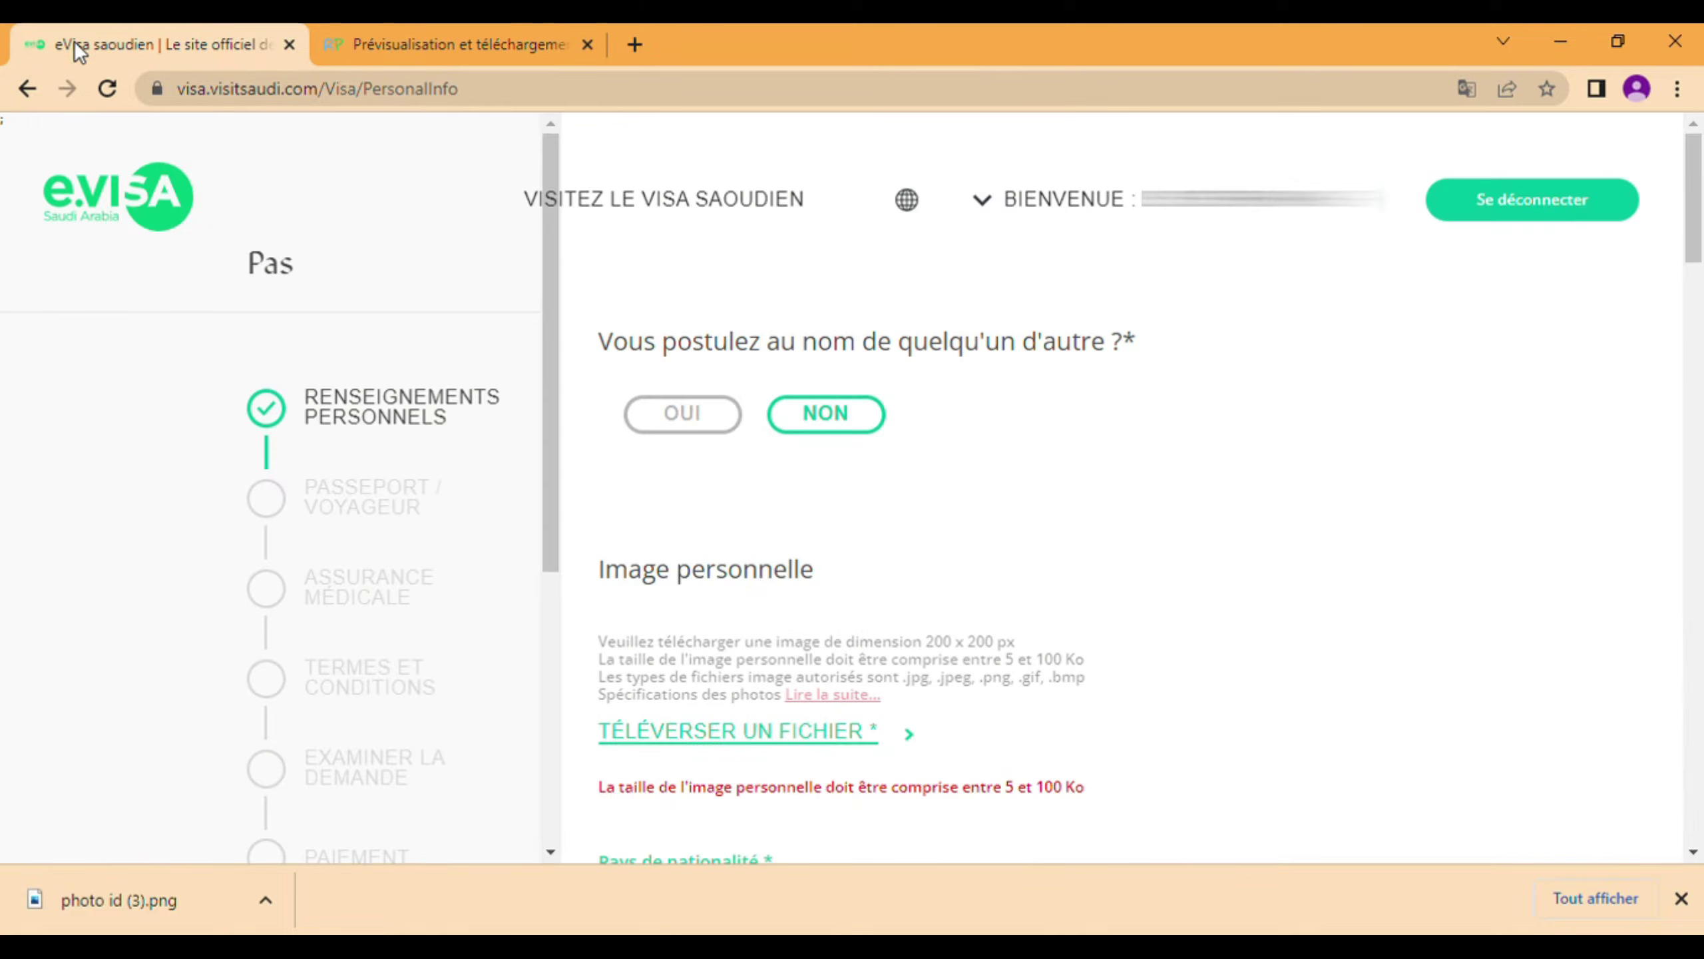
# Step: Upload 'photo d'identité 200x200.png' as the personal photo and check its accepted preview
pyautogui.click(771, 739)
pyautogui.scroll(-5, 917, 620)
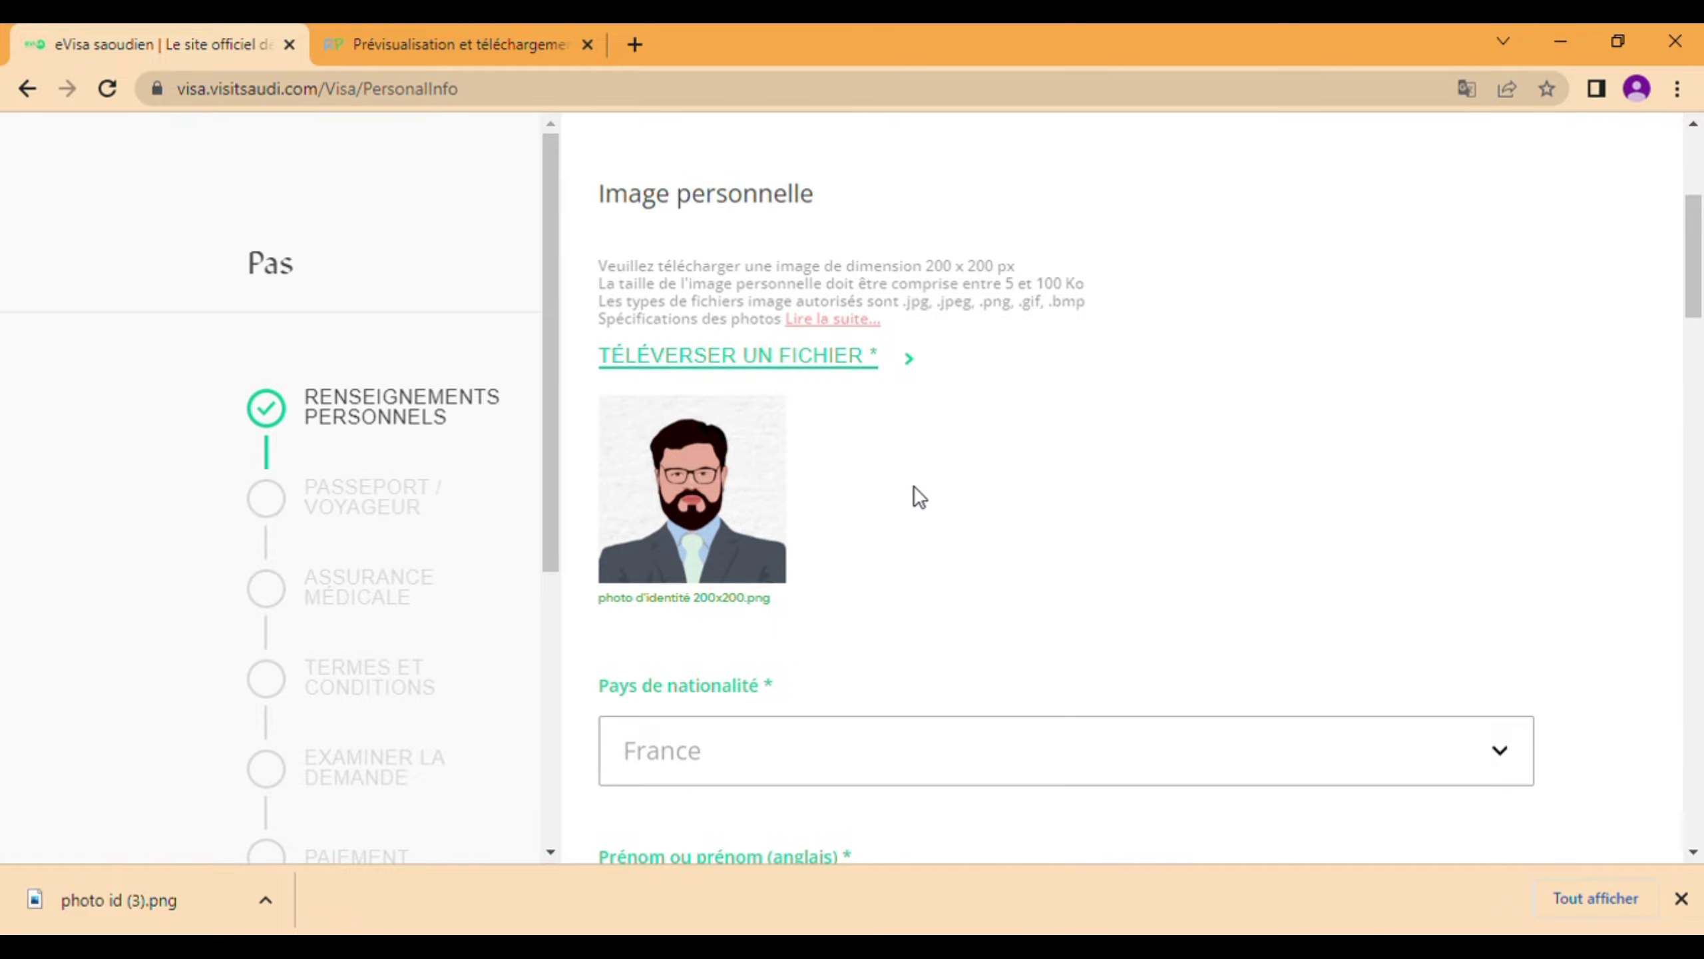
pyautogui.scroll(-3, 923, 496)
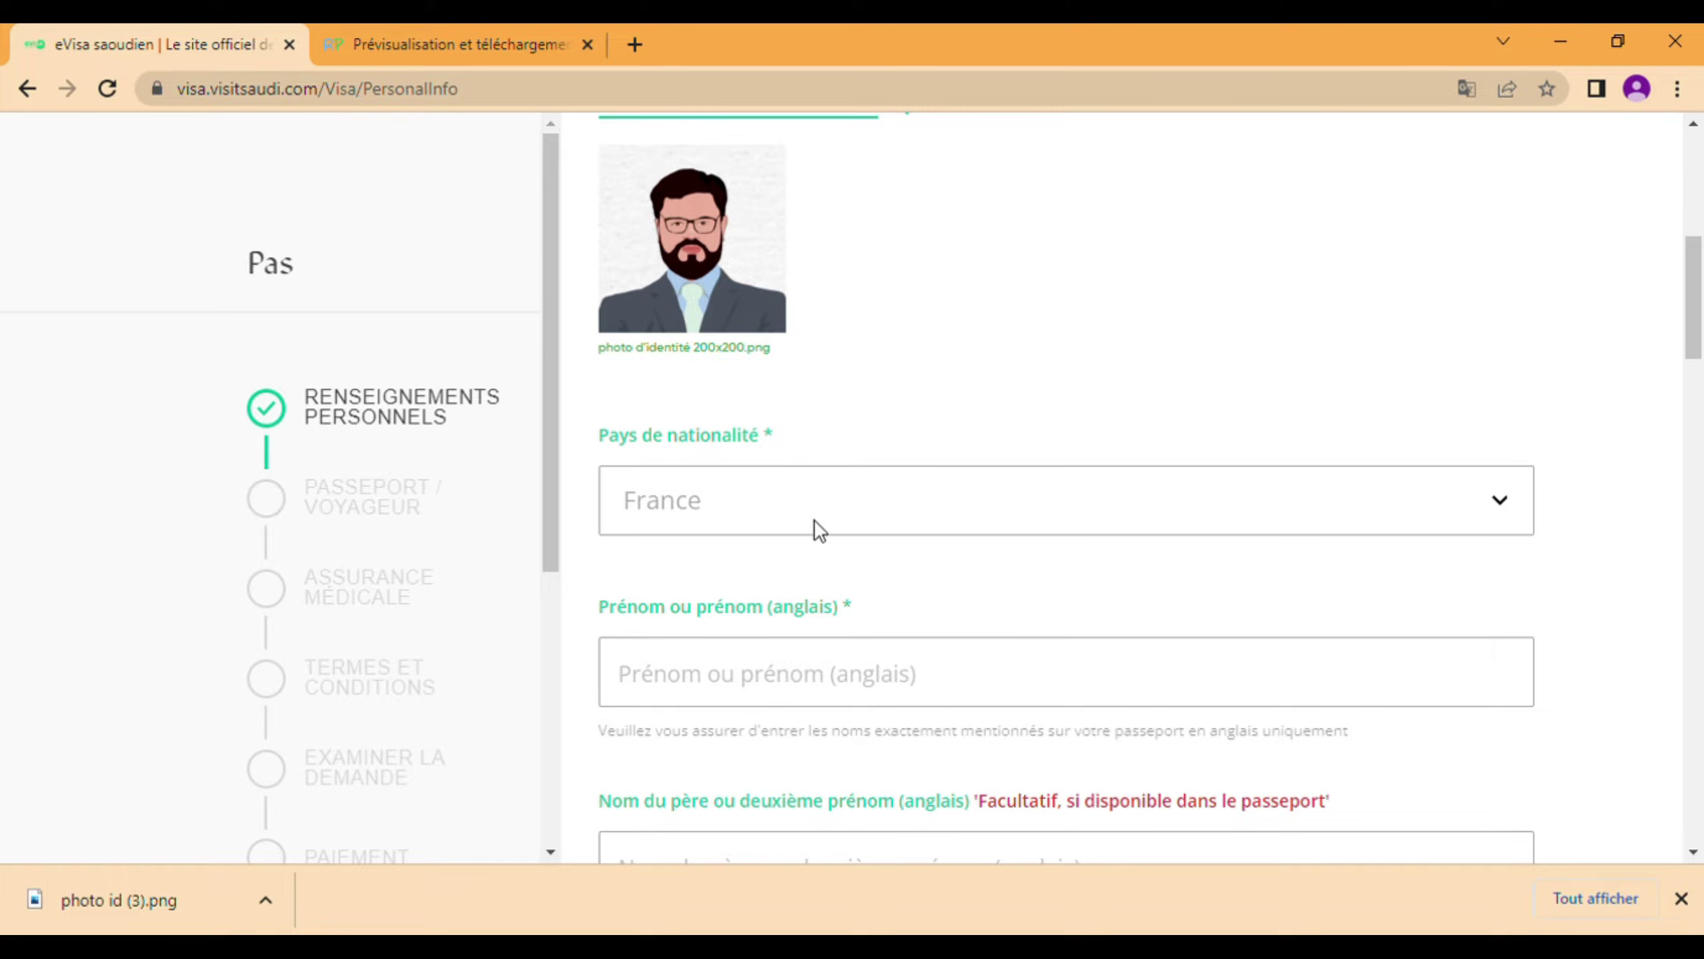
pyautogui.scroll(-2, 845, 530)
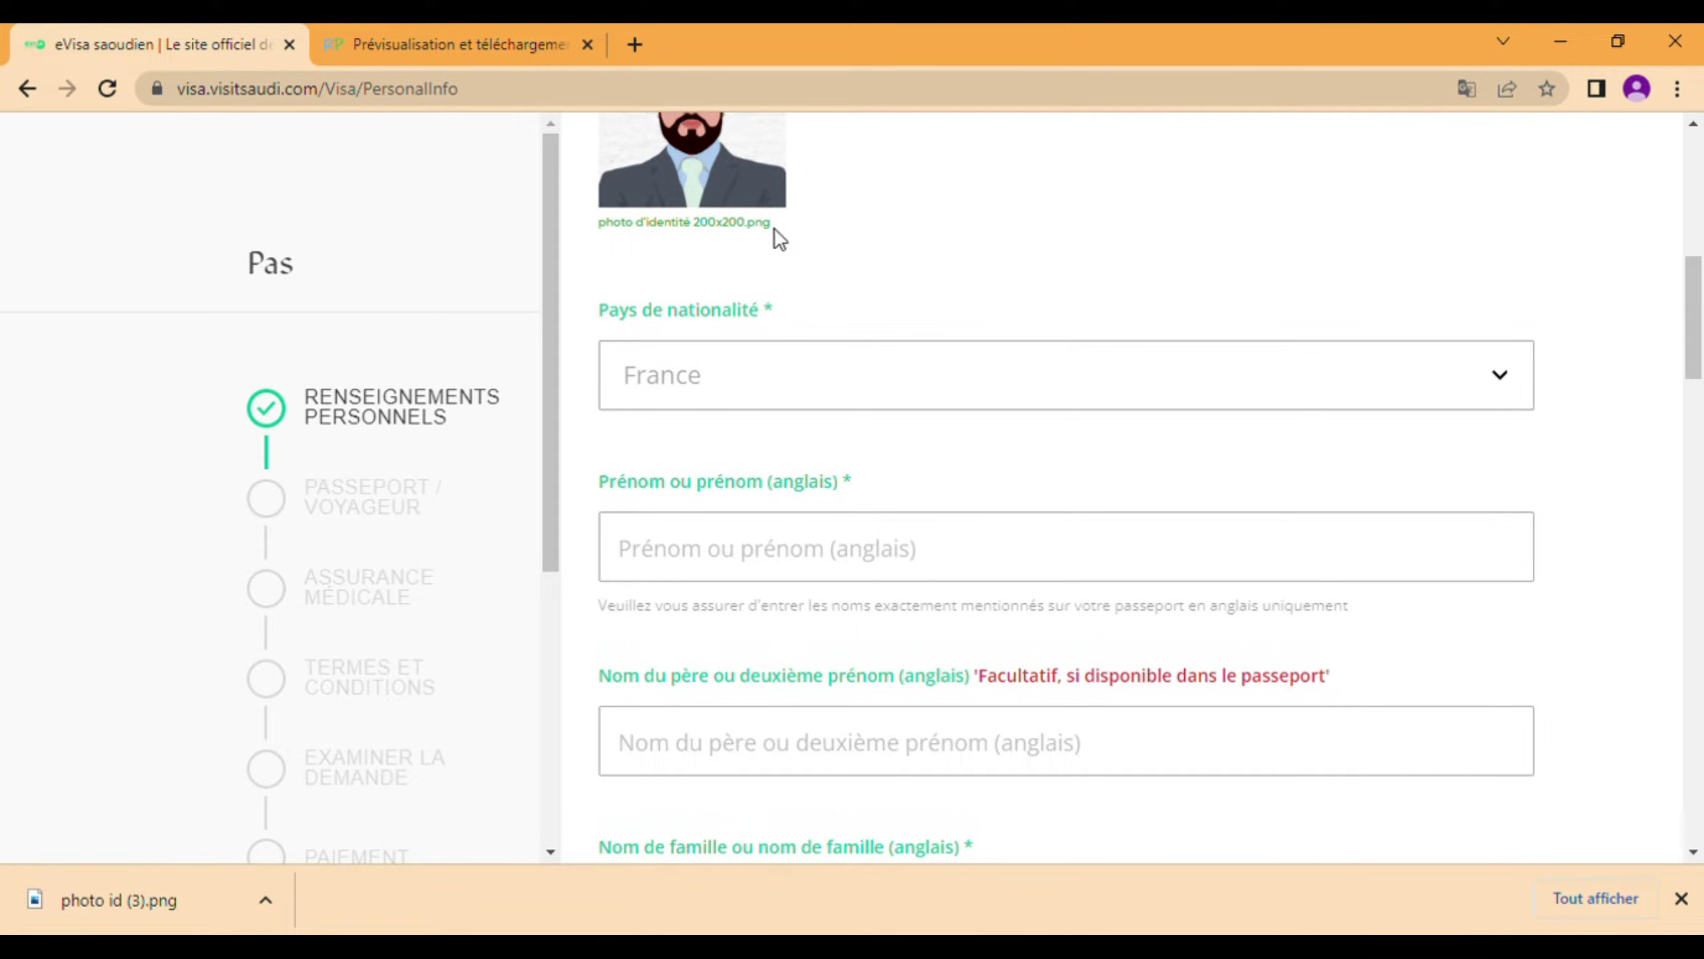
pyautogui.scroll(2, 752, 201)
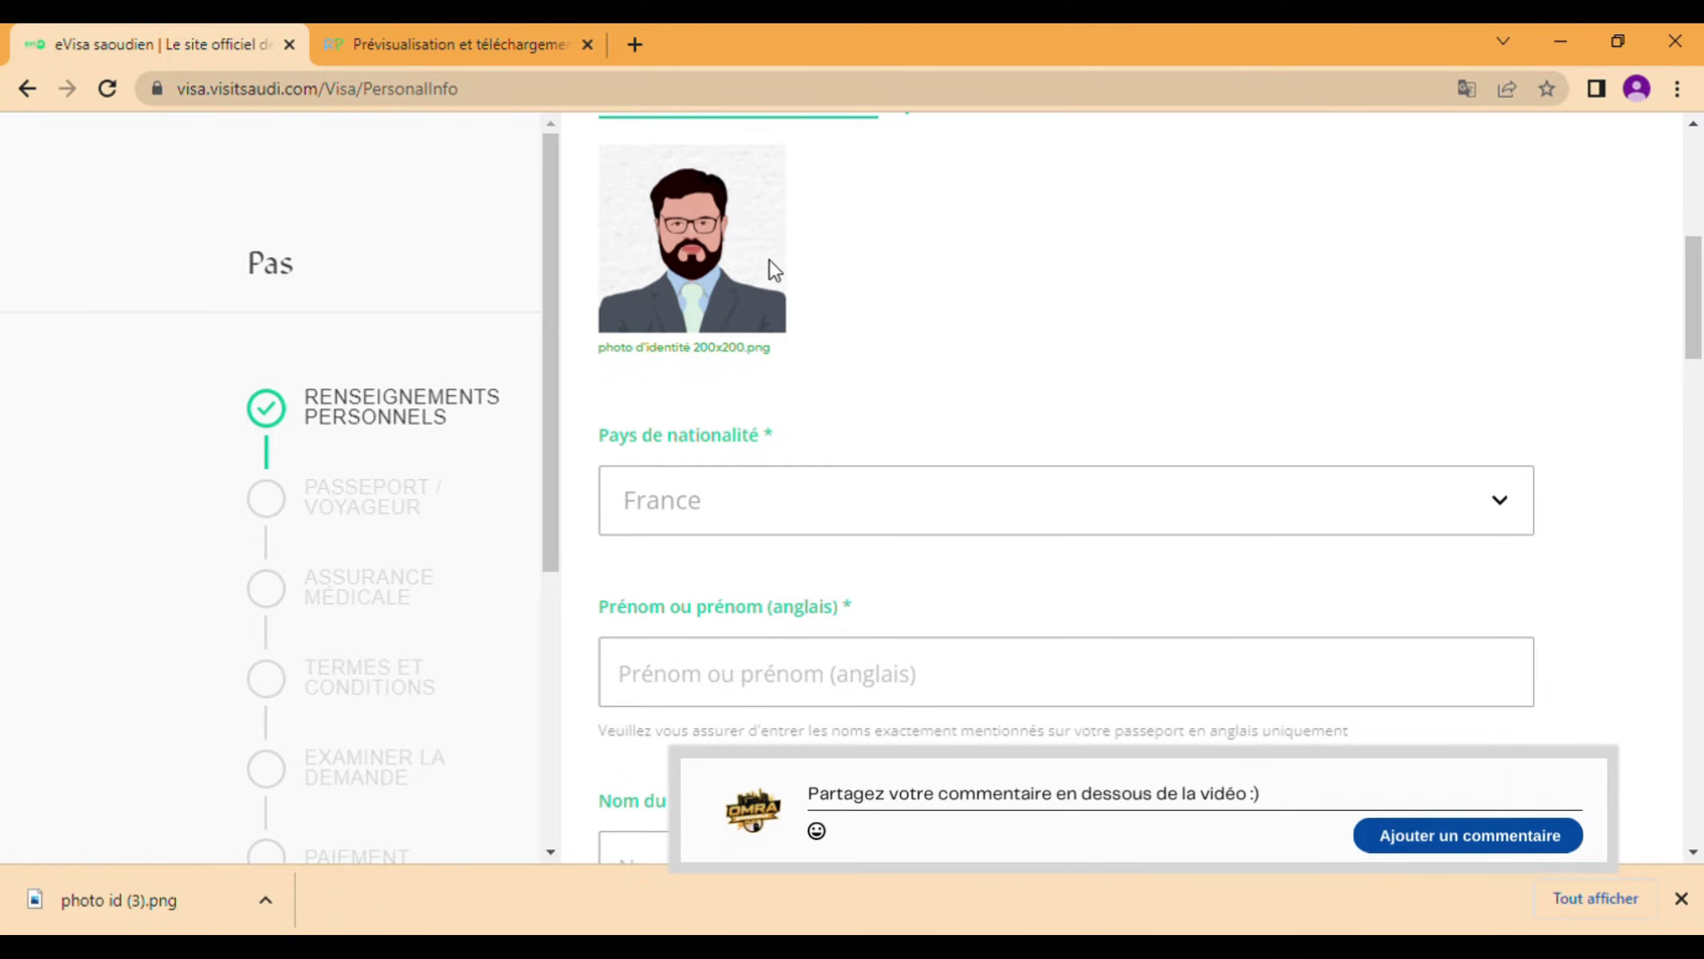
pyautogui.scroll(3, 847, 274)
pyautogui.scroll(-2, 927, 430)
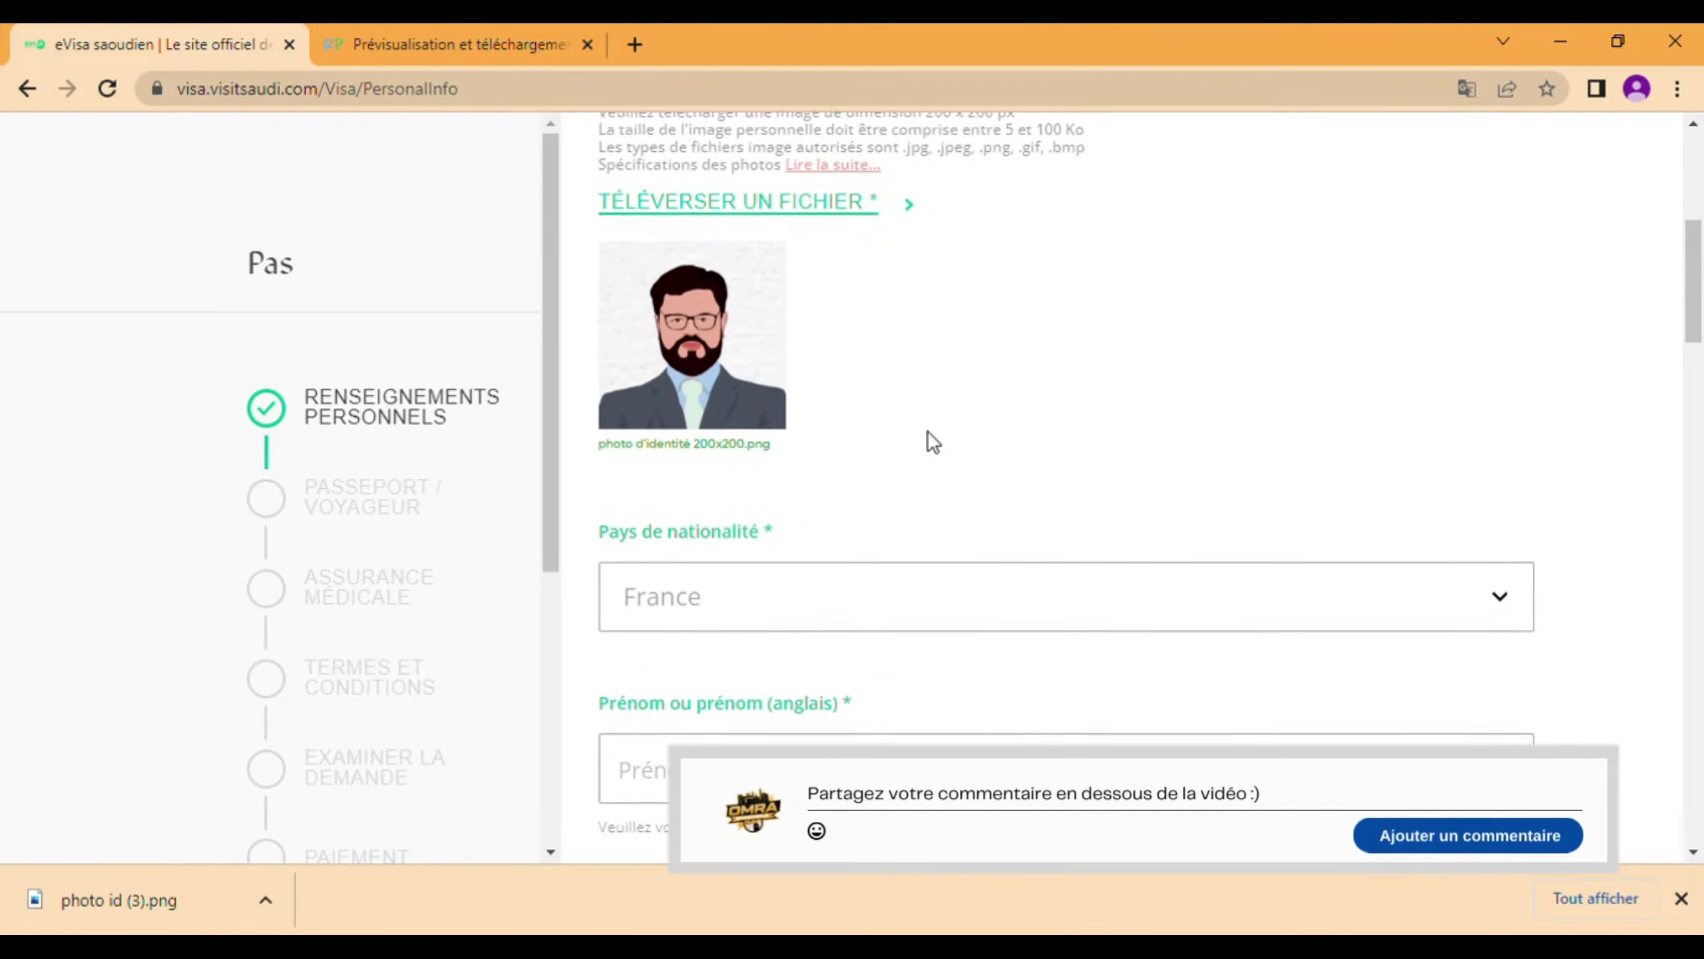
pyautogui.scroll(-1, 927, 430)
pyautogui.scroll(-1, 863, 418)
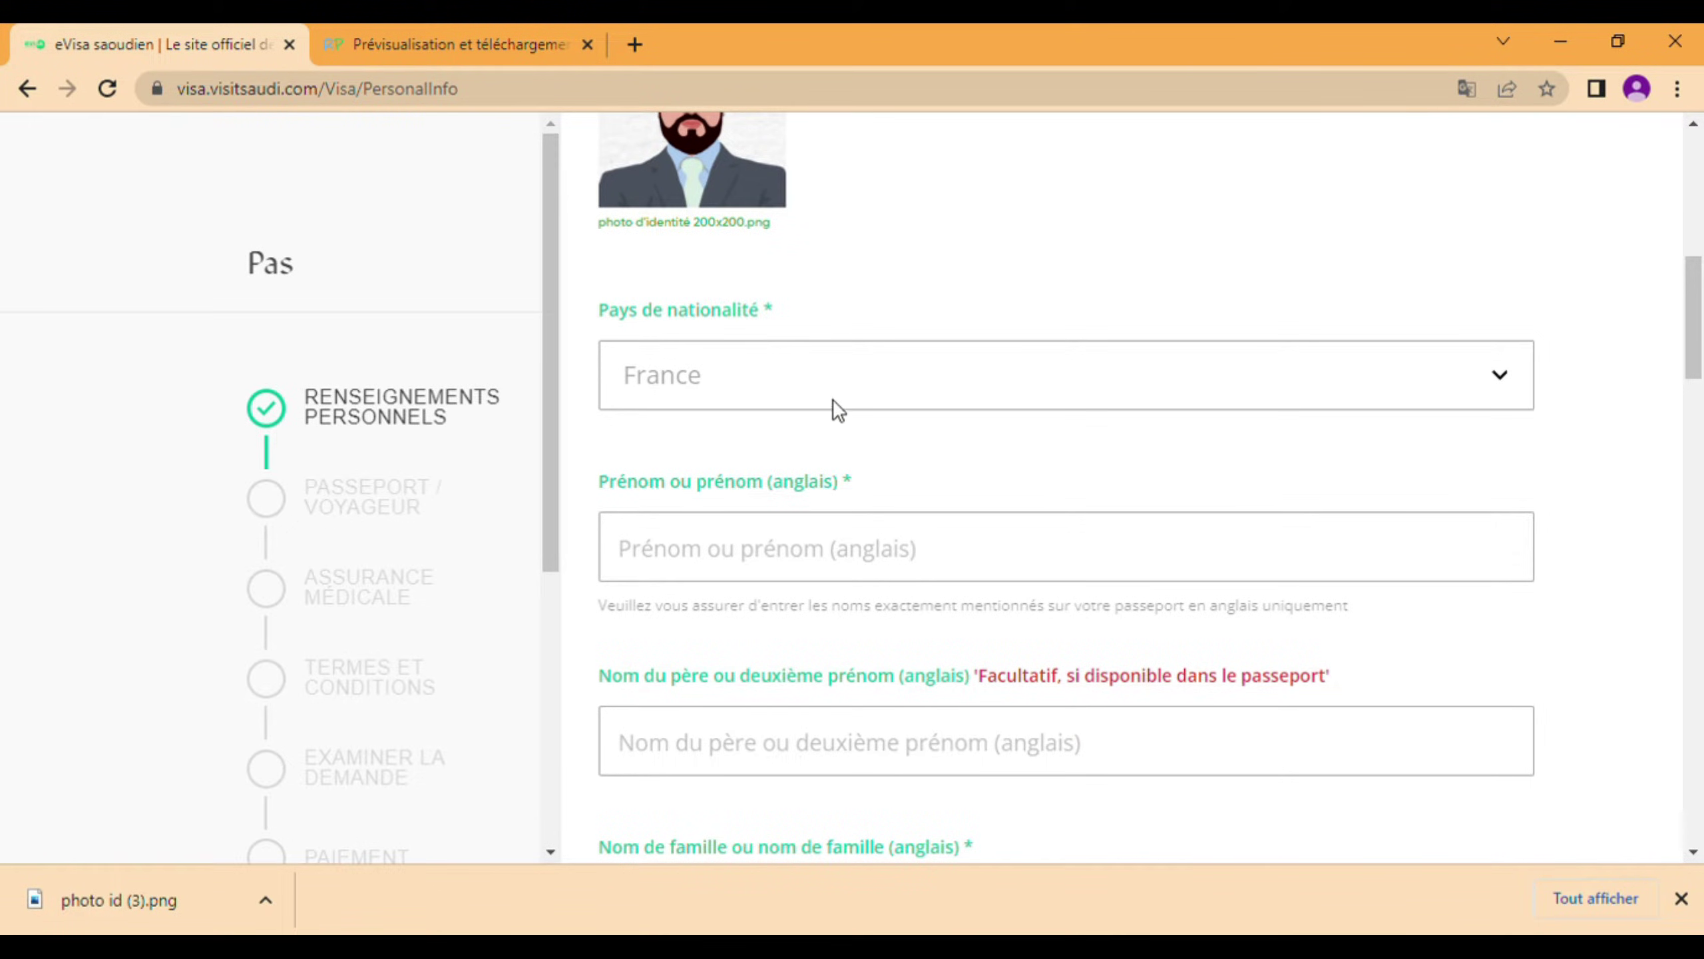
pyautogui.scroll(-1, 805, 409)
# Step: Fill the first name with 'Prenom' and the family name with 'Nom de famille'
pyautogui.click(755, 437)
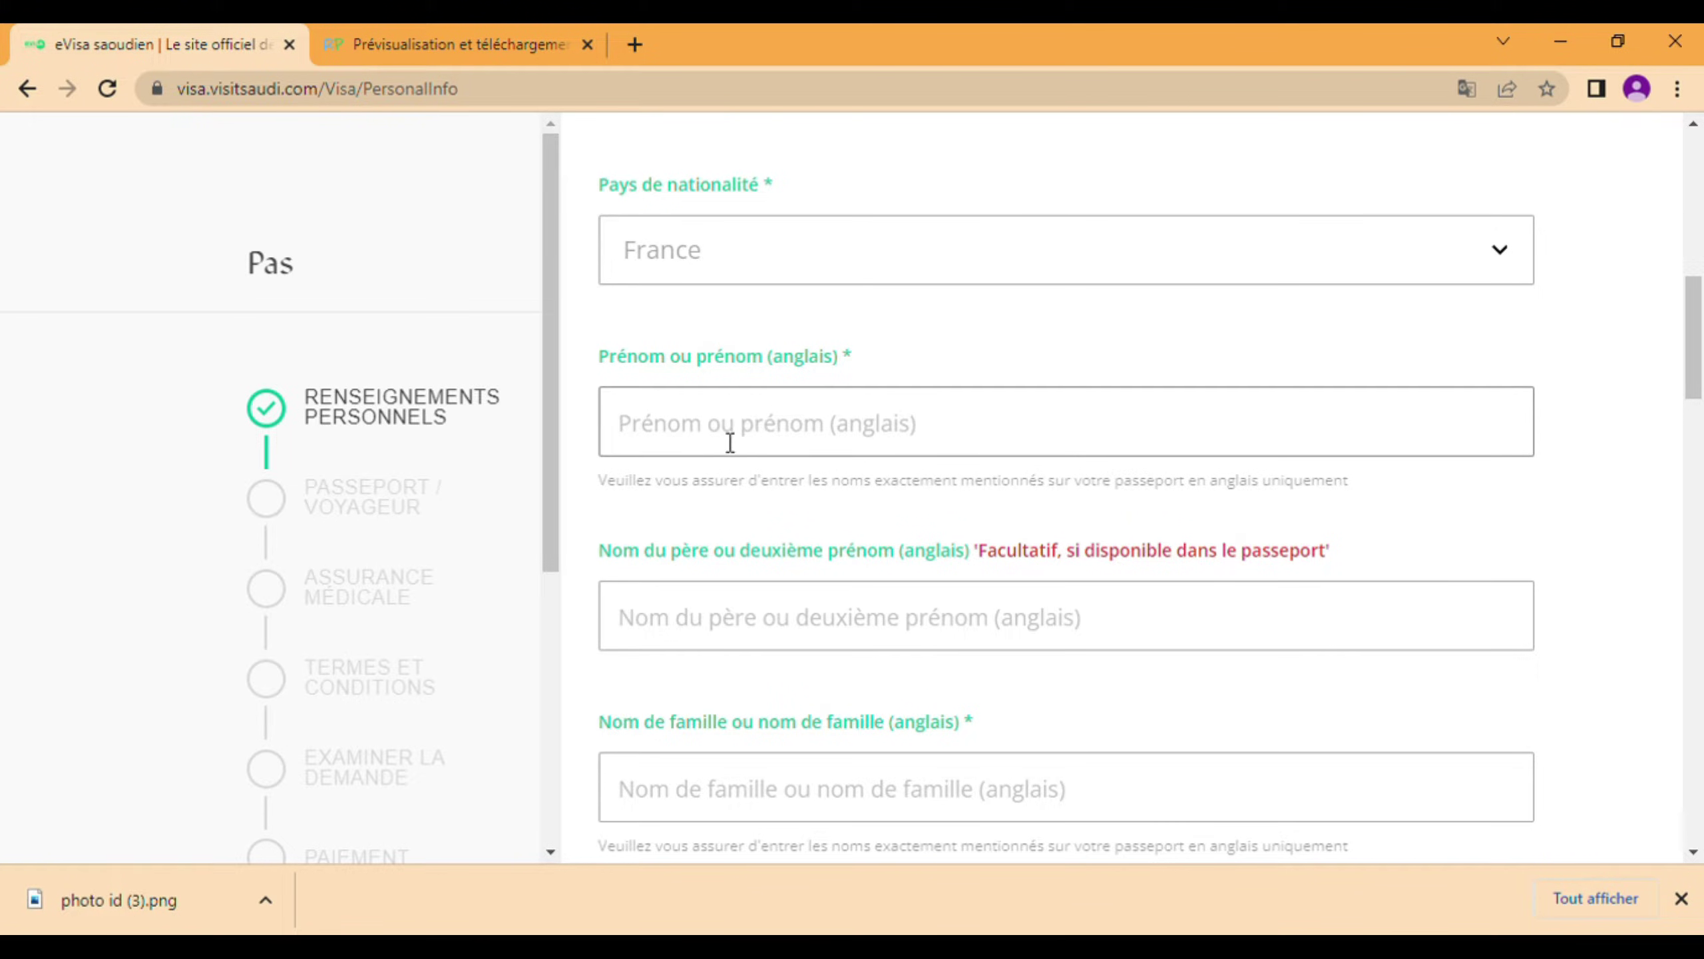
pyautogui.click(756, 496)
pyautogui.scroll(-1, 797, 413)
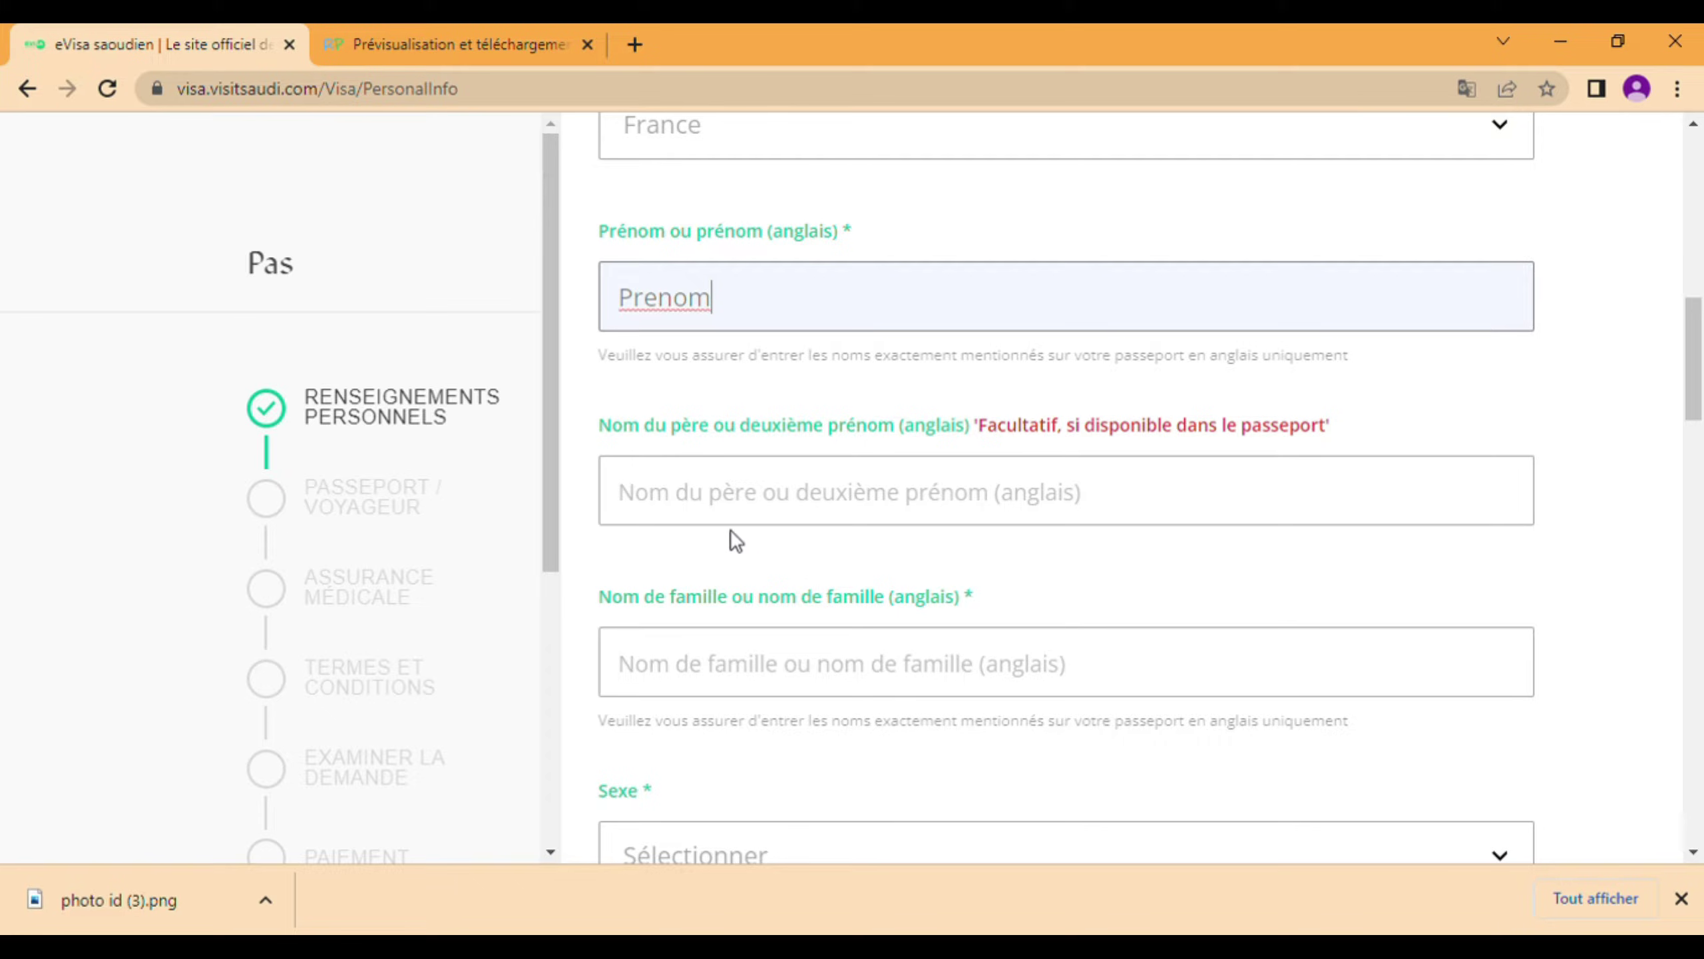
pyautogui.scroll(-1, 732, 532)
pyautogui.click(733, 551)
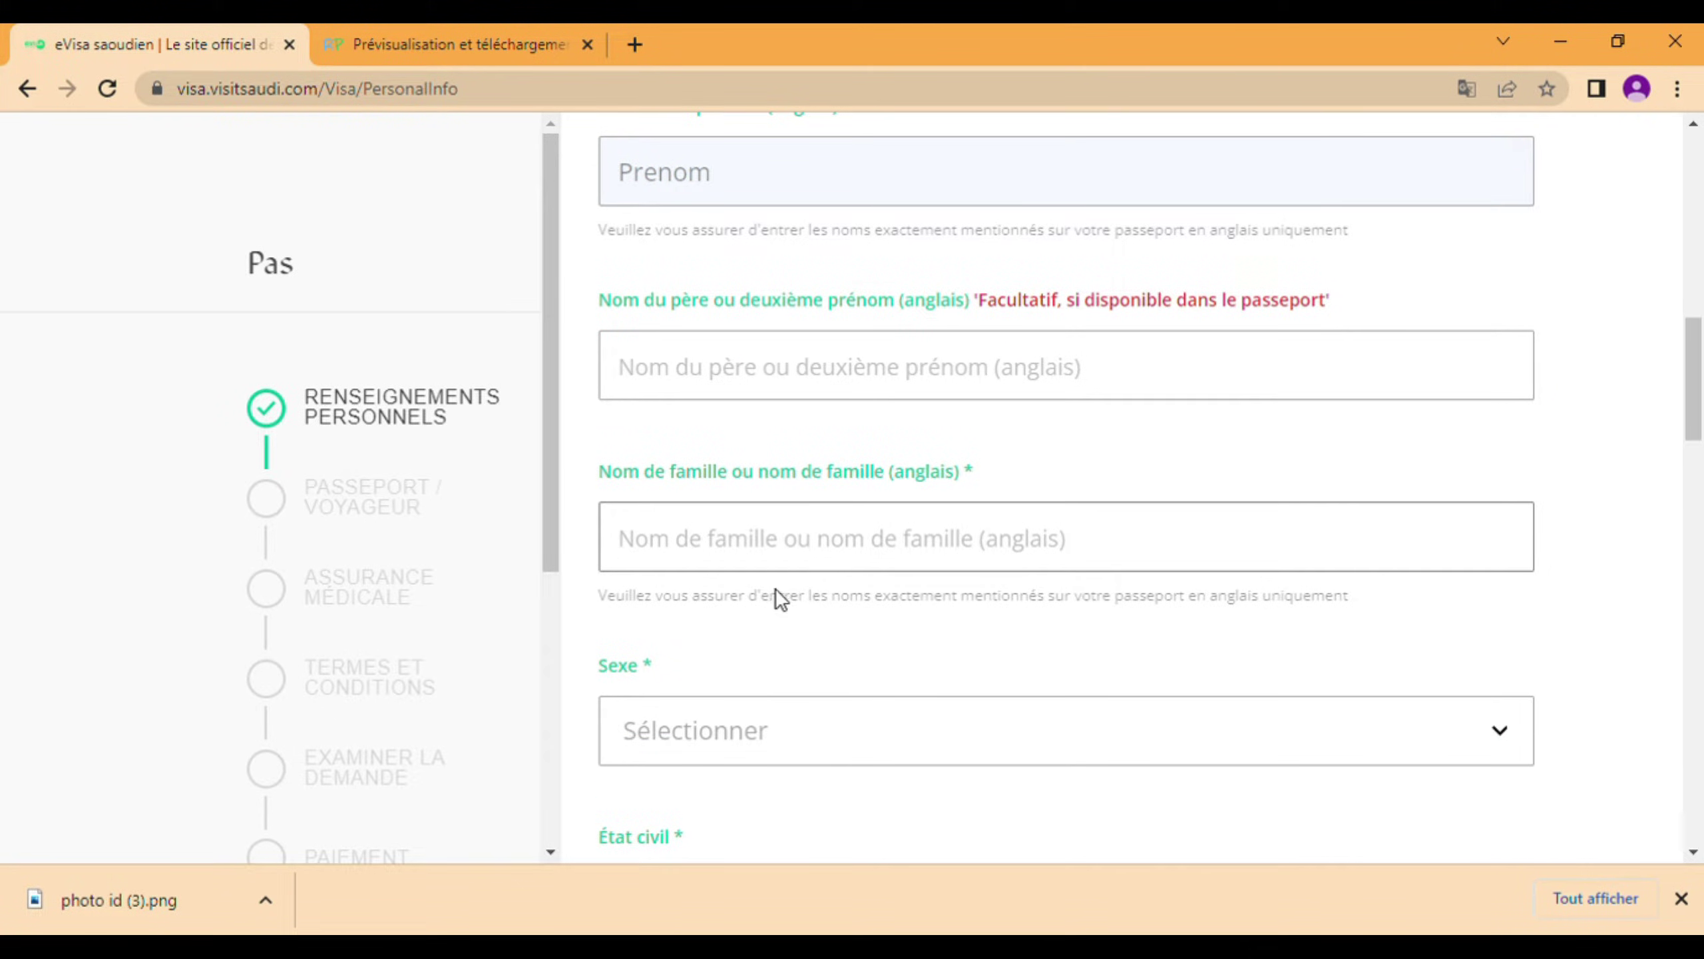
pyautogui.click(781, 615)
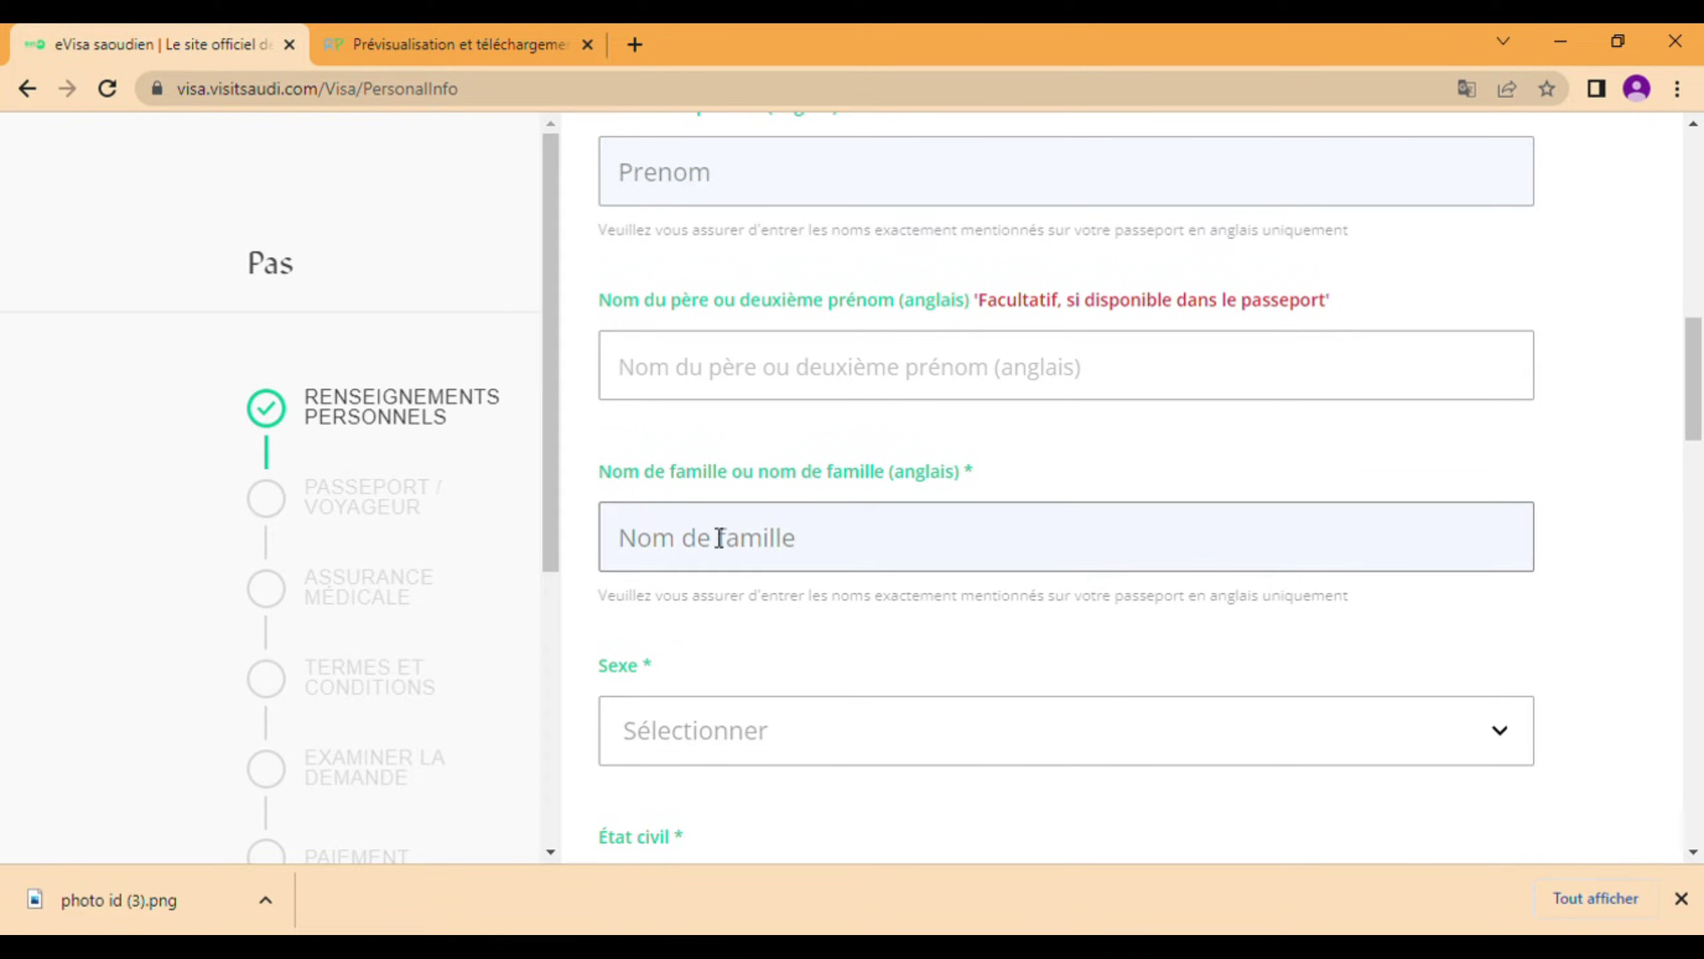
# Step: Set Sexe to Homme and État civil to Seul
pyautogui.scroll(-1, 755, 511)
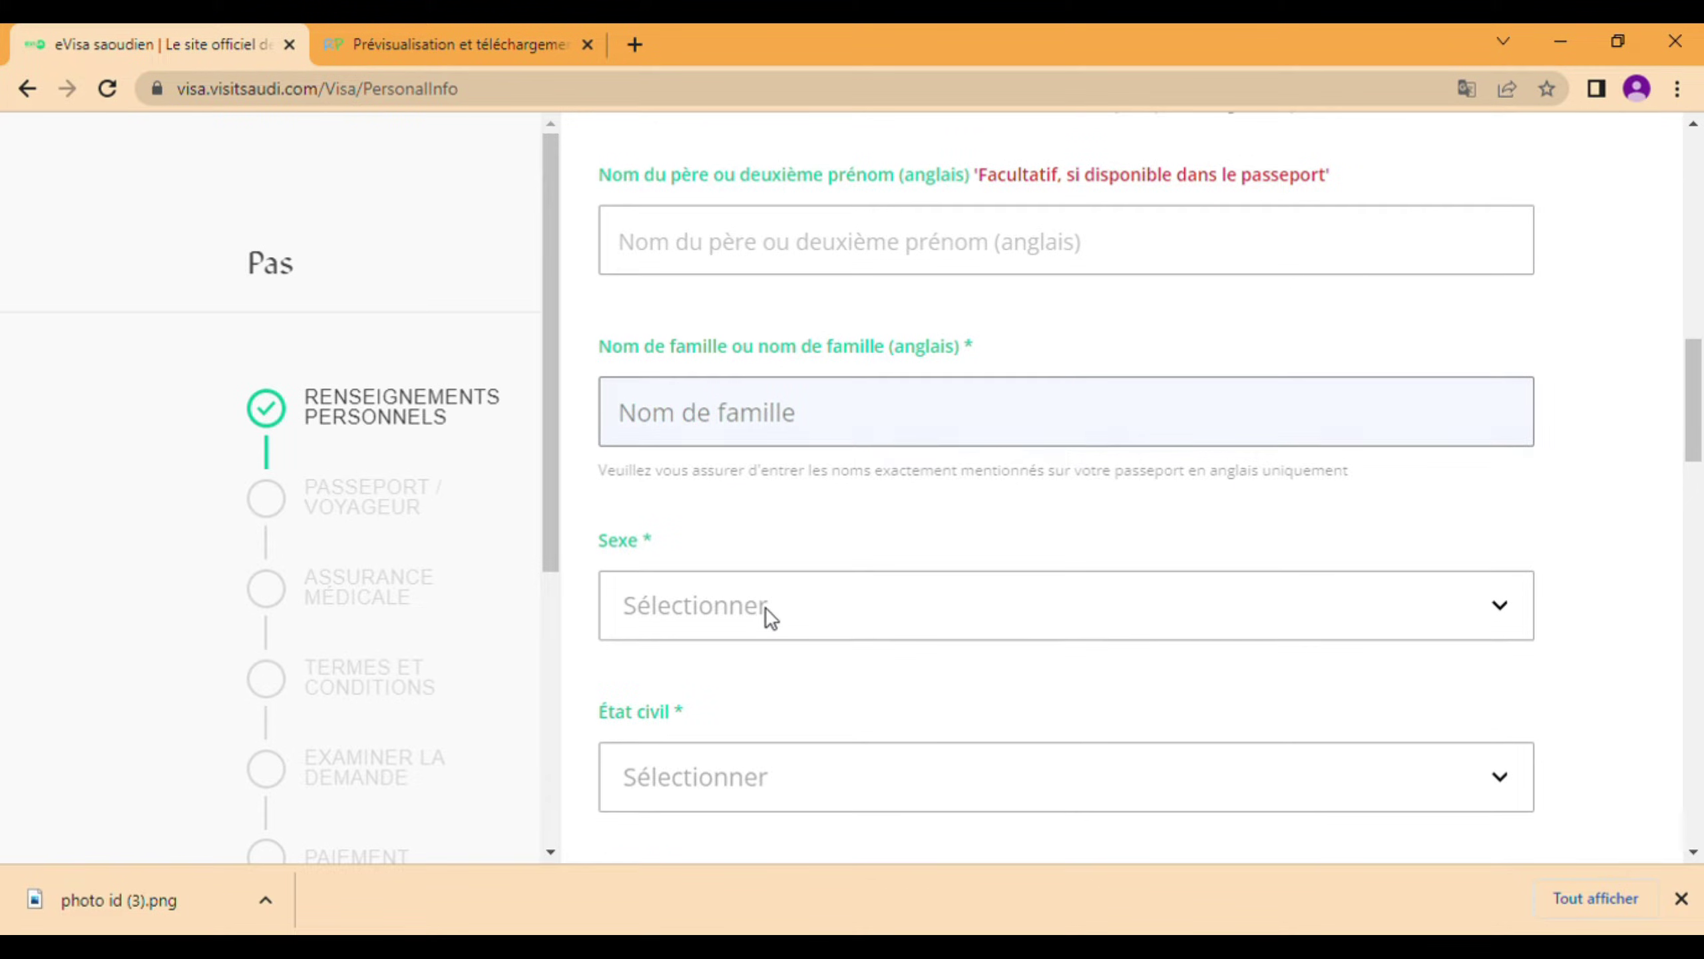
pyautogui.click(760, 688)
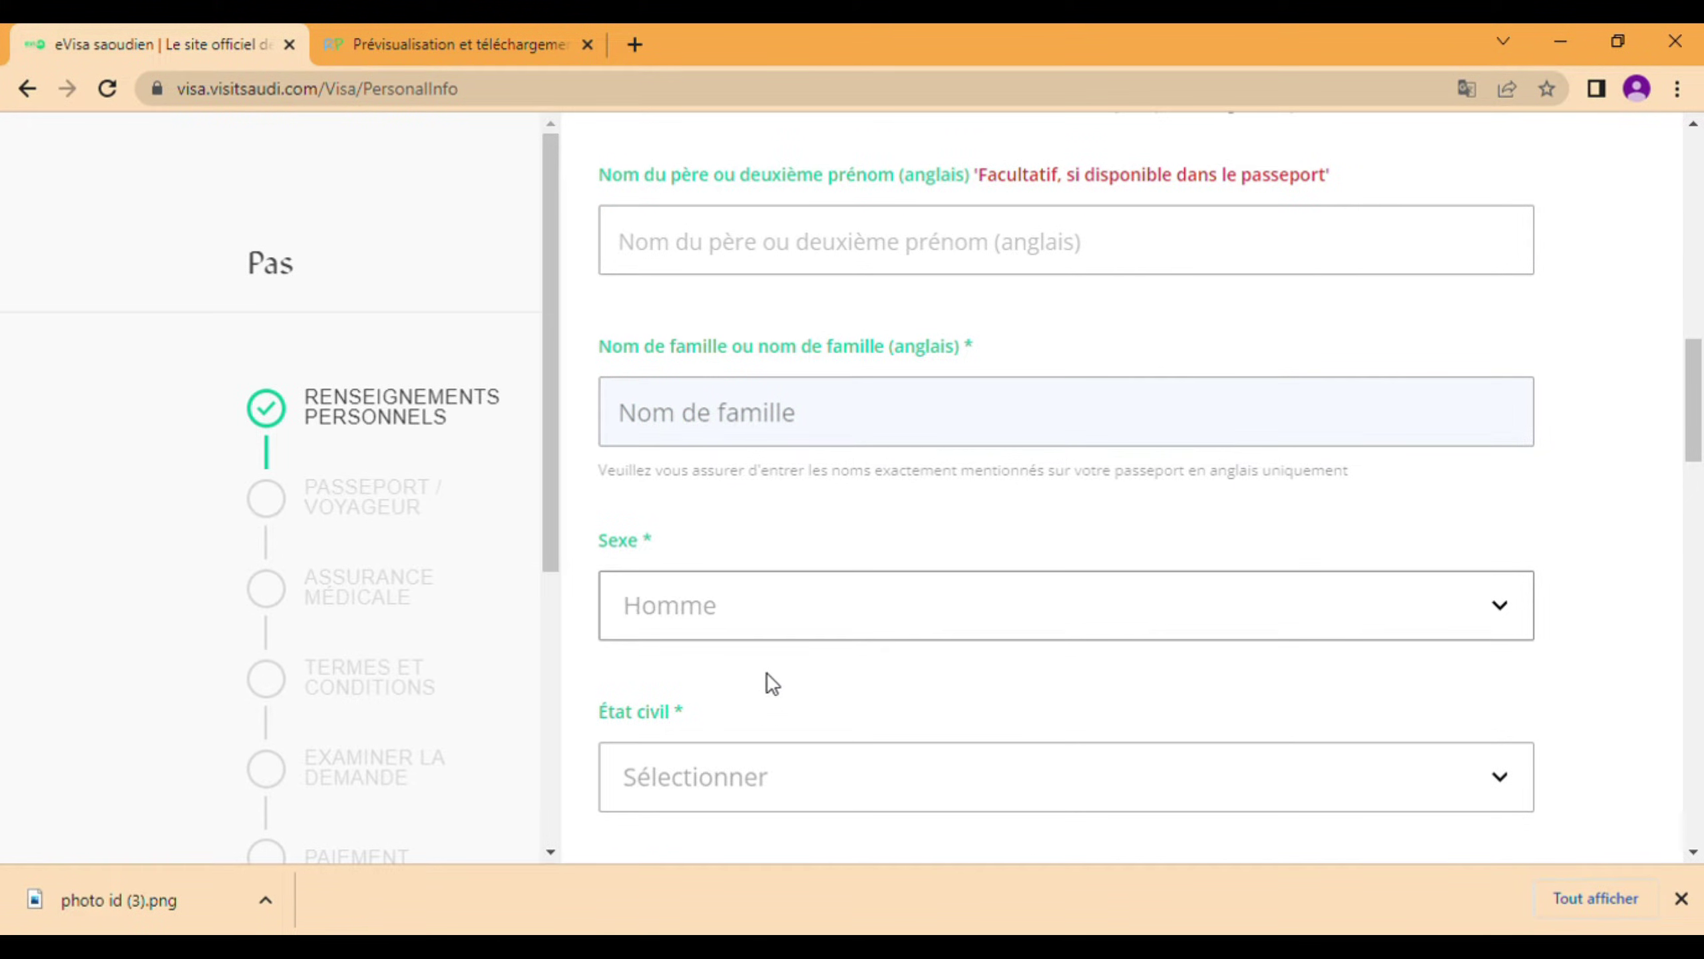
pyautogui.scroll(-2, 690, 575)
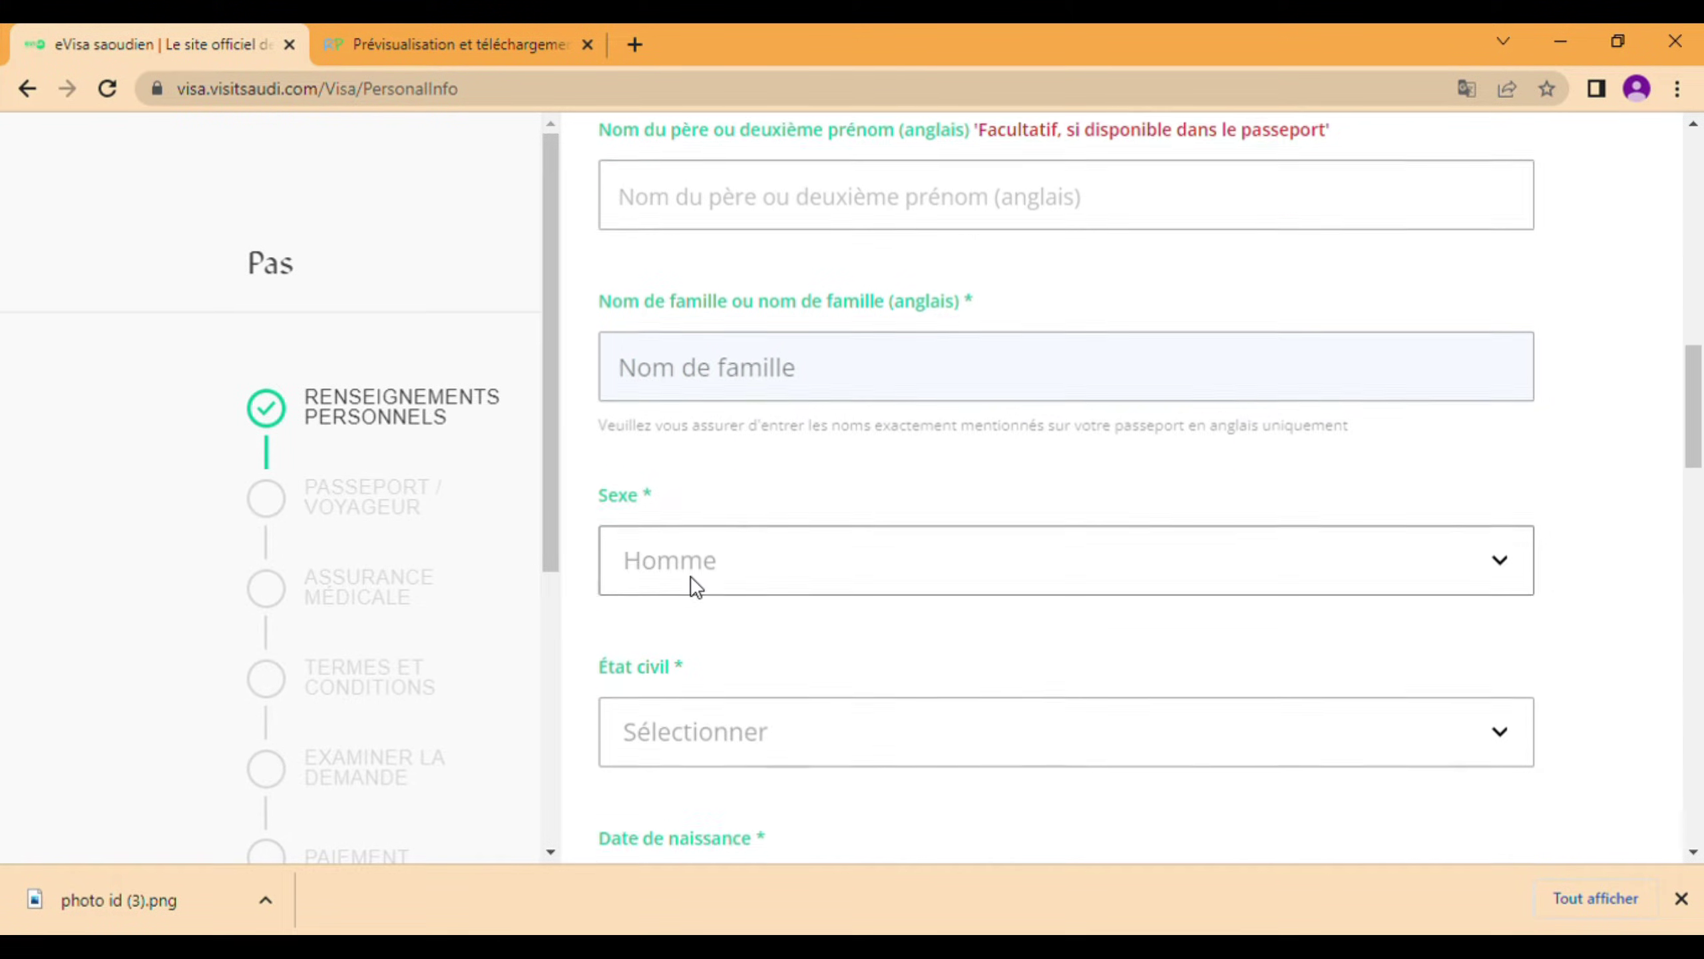
pyautogui.click(766, 613)
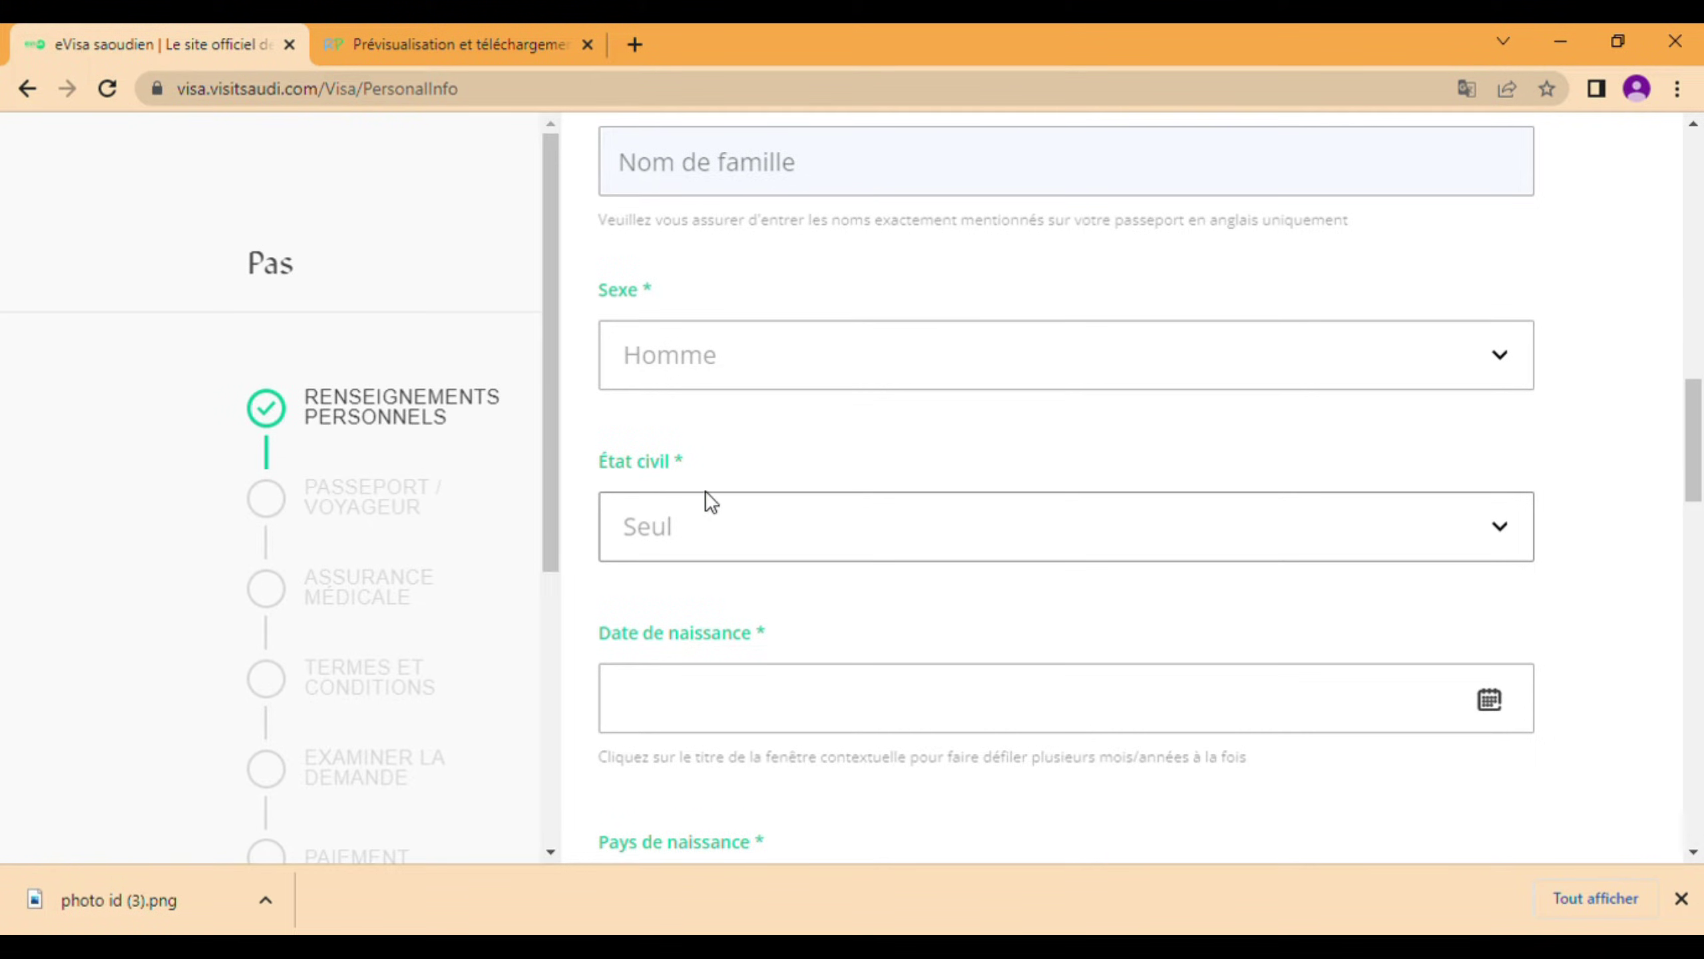
pyautogui.scroll(-2, 703, 495)
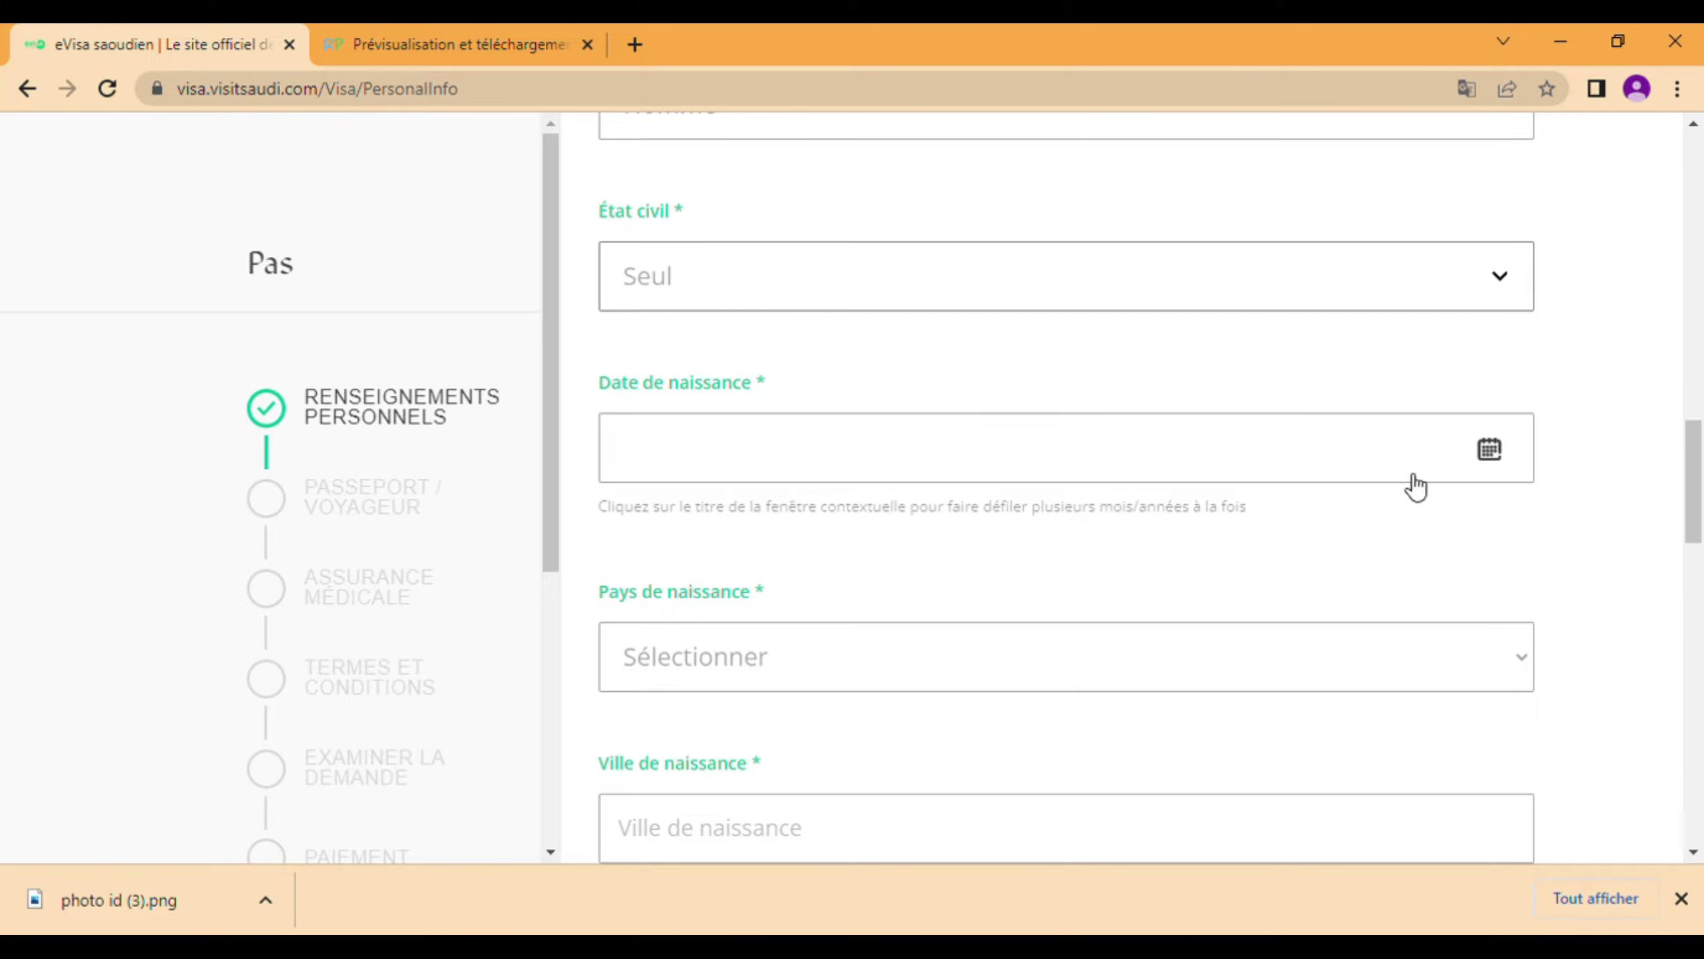
# Step: Set the birth date to 04/11/1981 with the calendar picker
pyautogui.click(1495, 453)
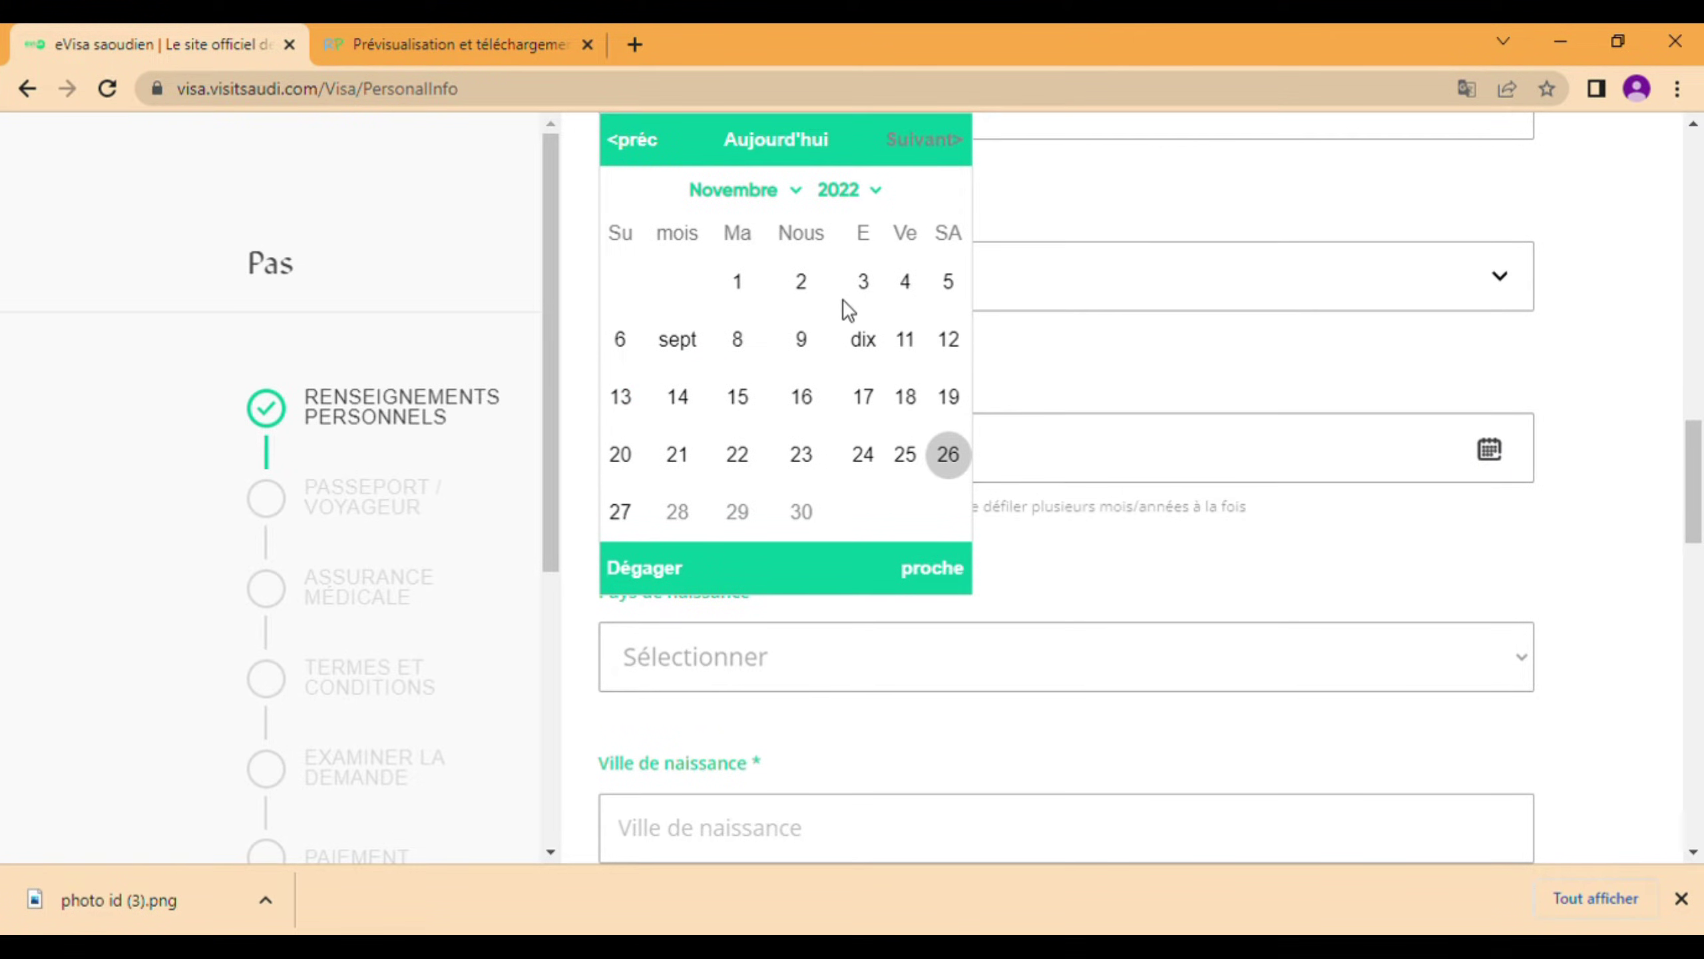
pyautogui.click(840, 426)
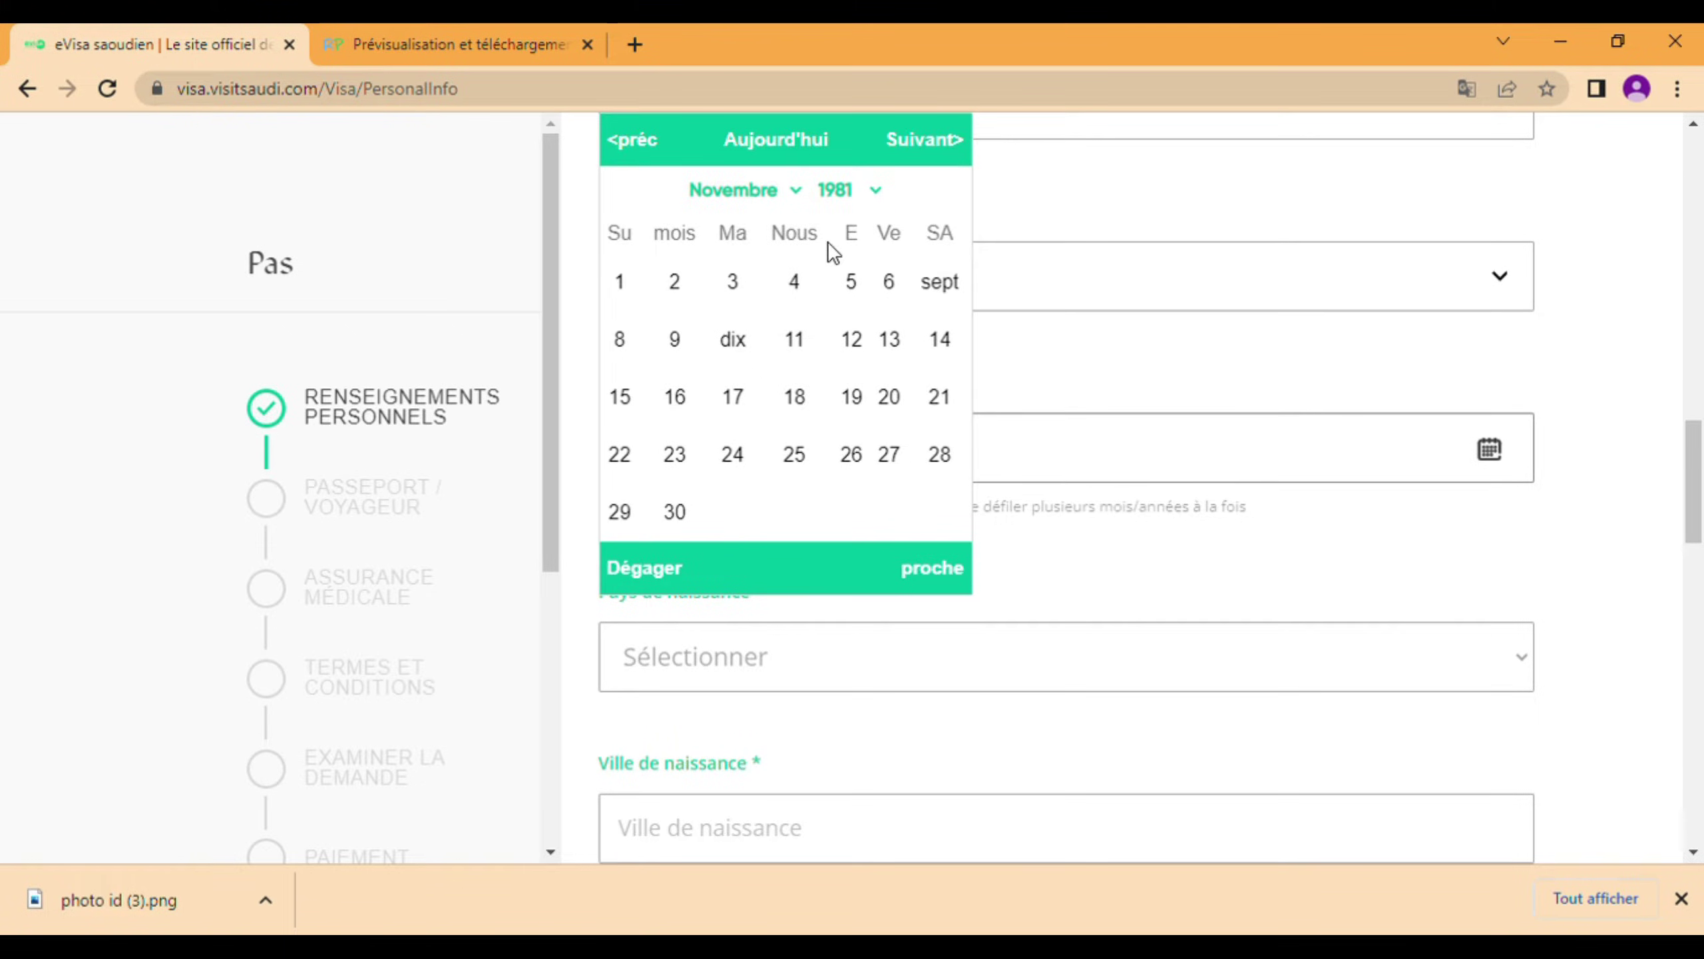
pyautogui.click(805, 294)
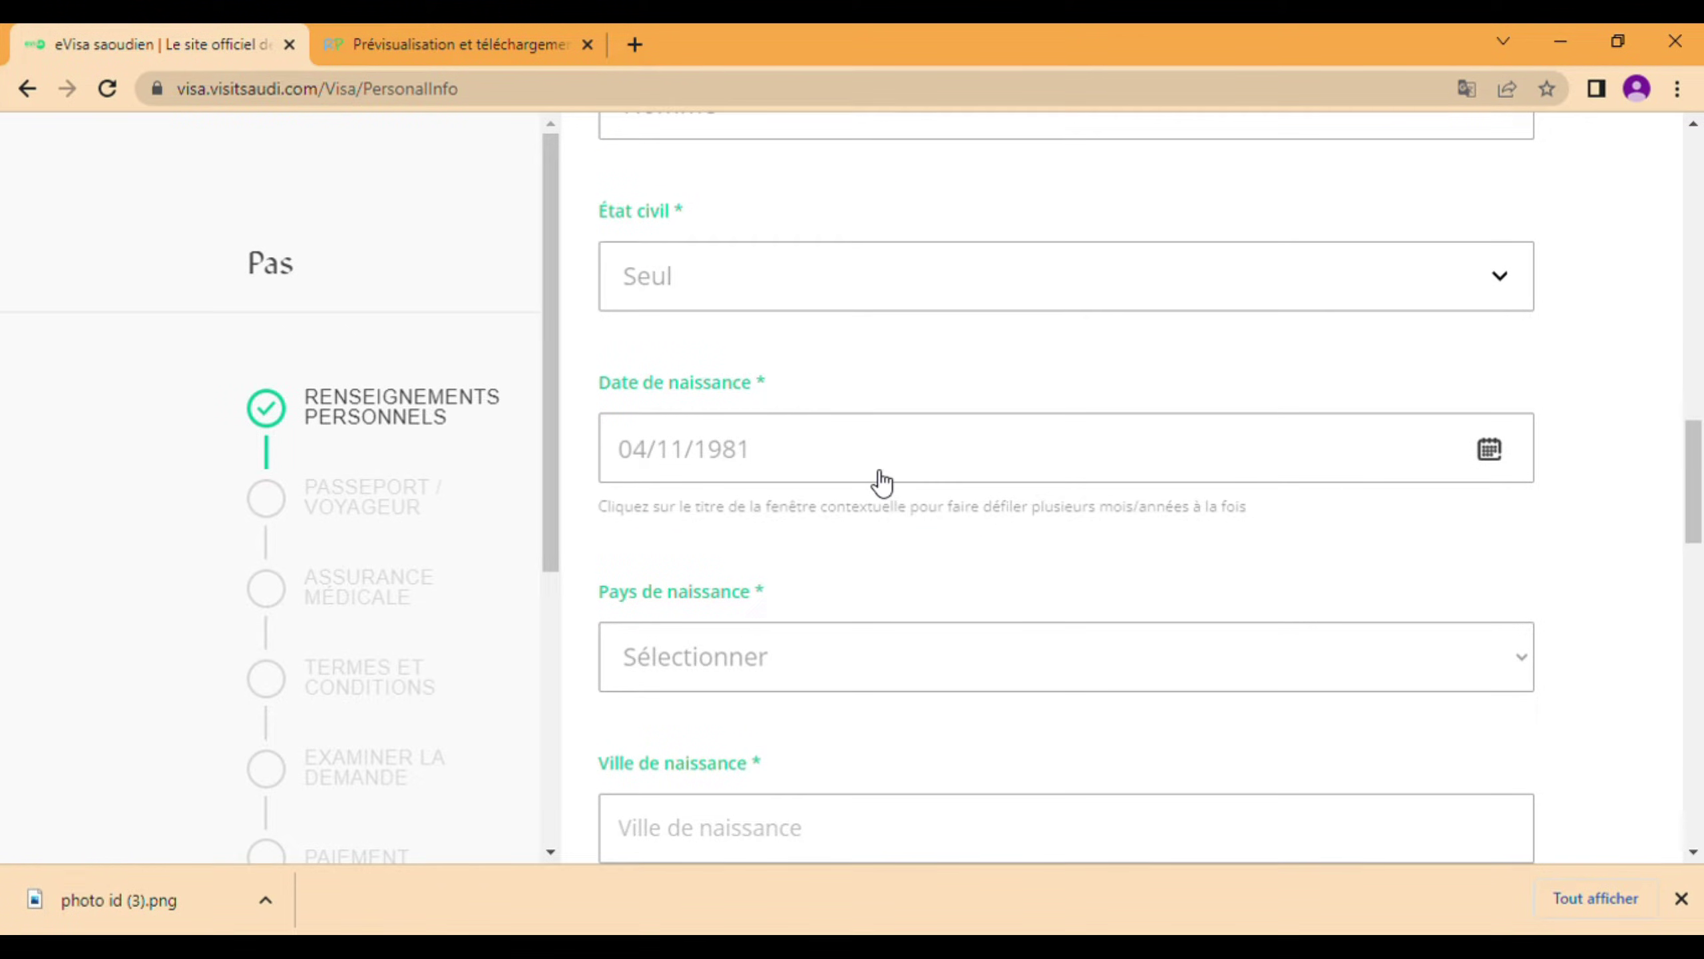
pyautogui.scroll(-2, 875, 510)
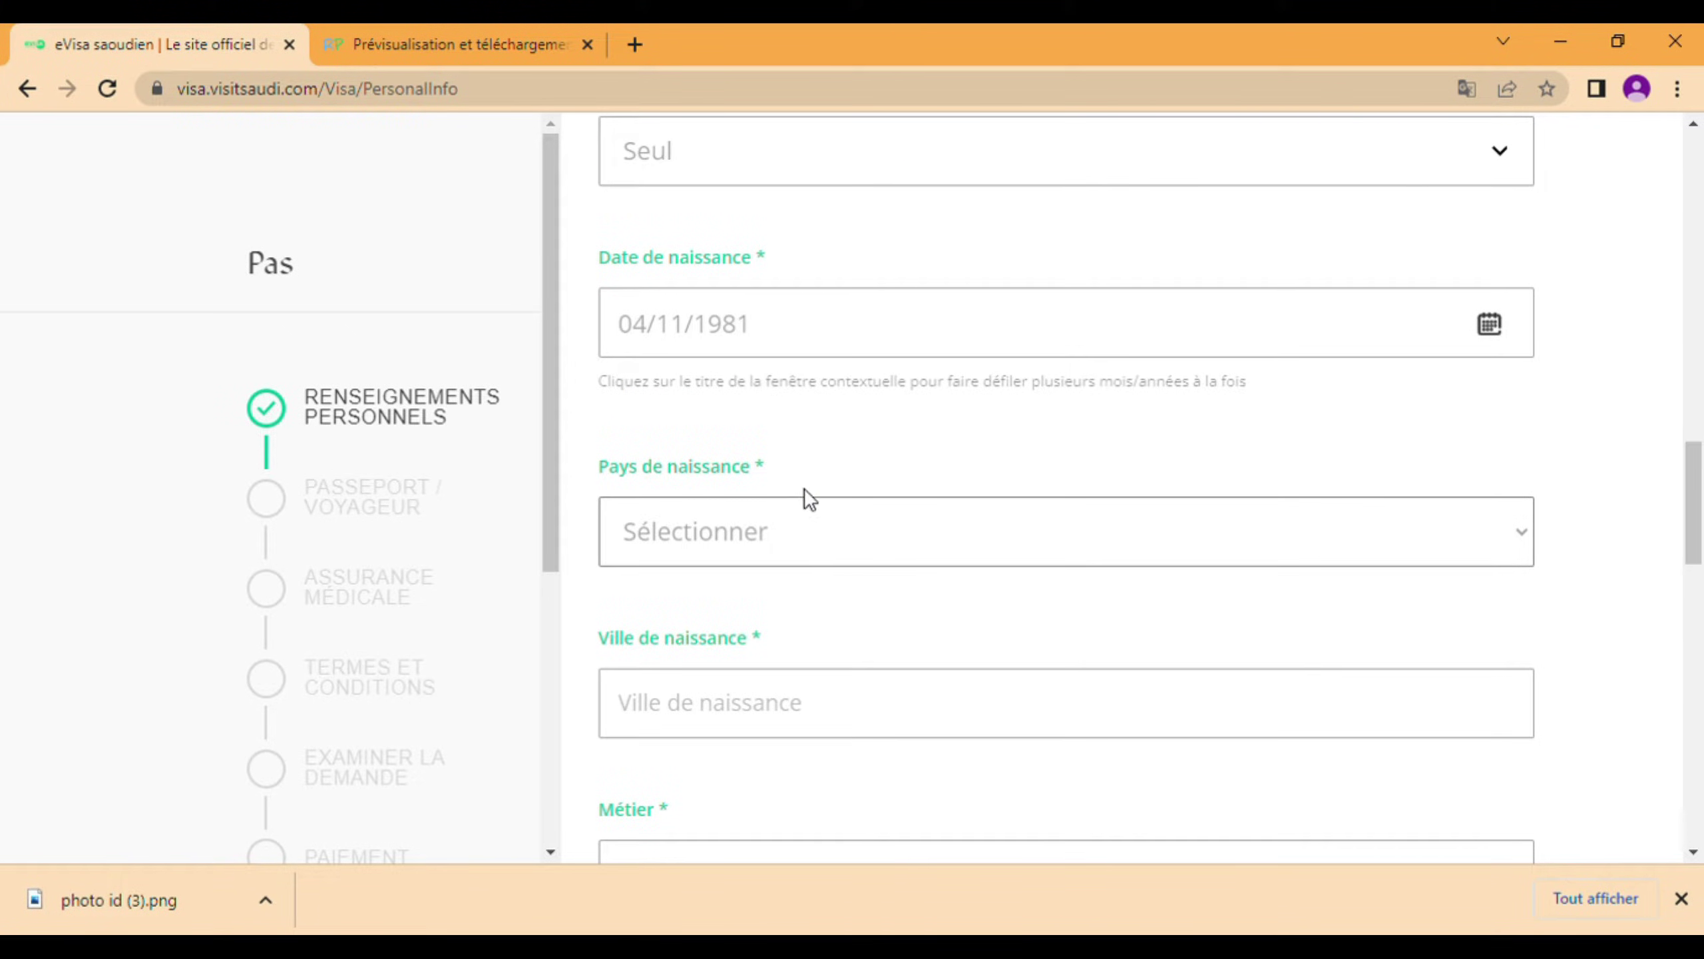
# Step: Choose France as birth country and enter 'metier' as the profession
pyautogui.write('fr')
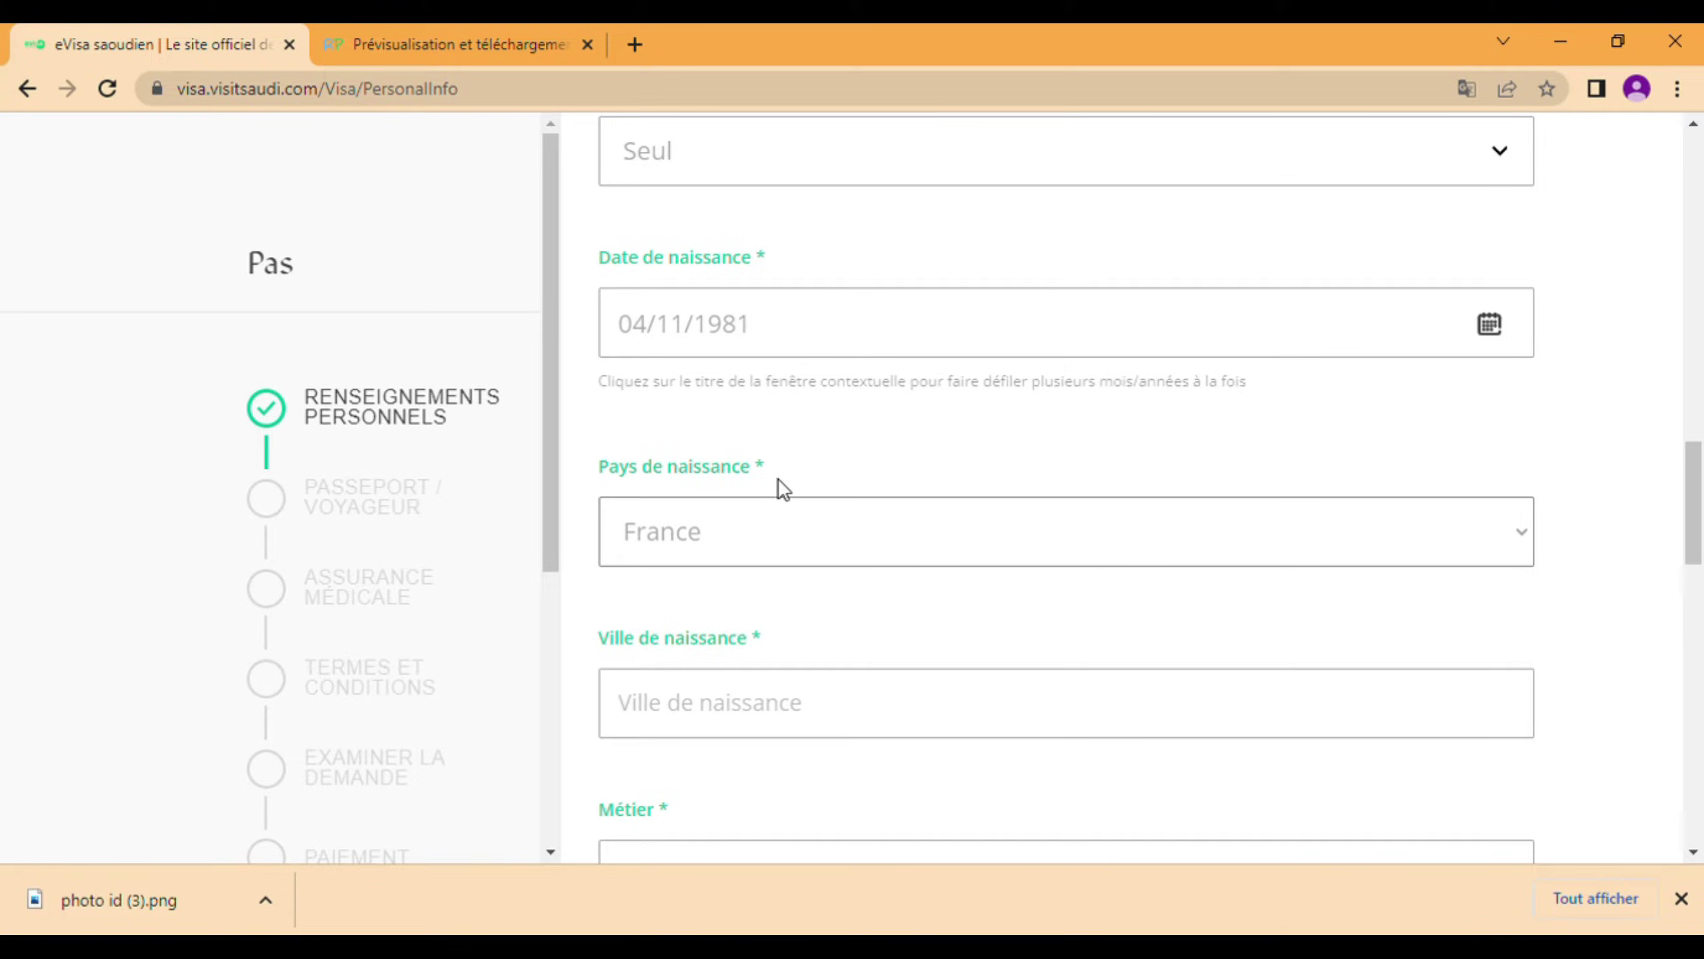
pyautogui.scroll(-2, 780, 593)
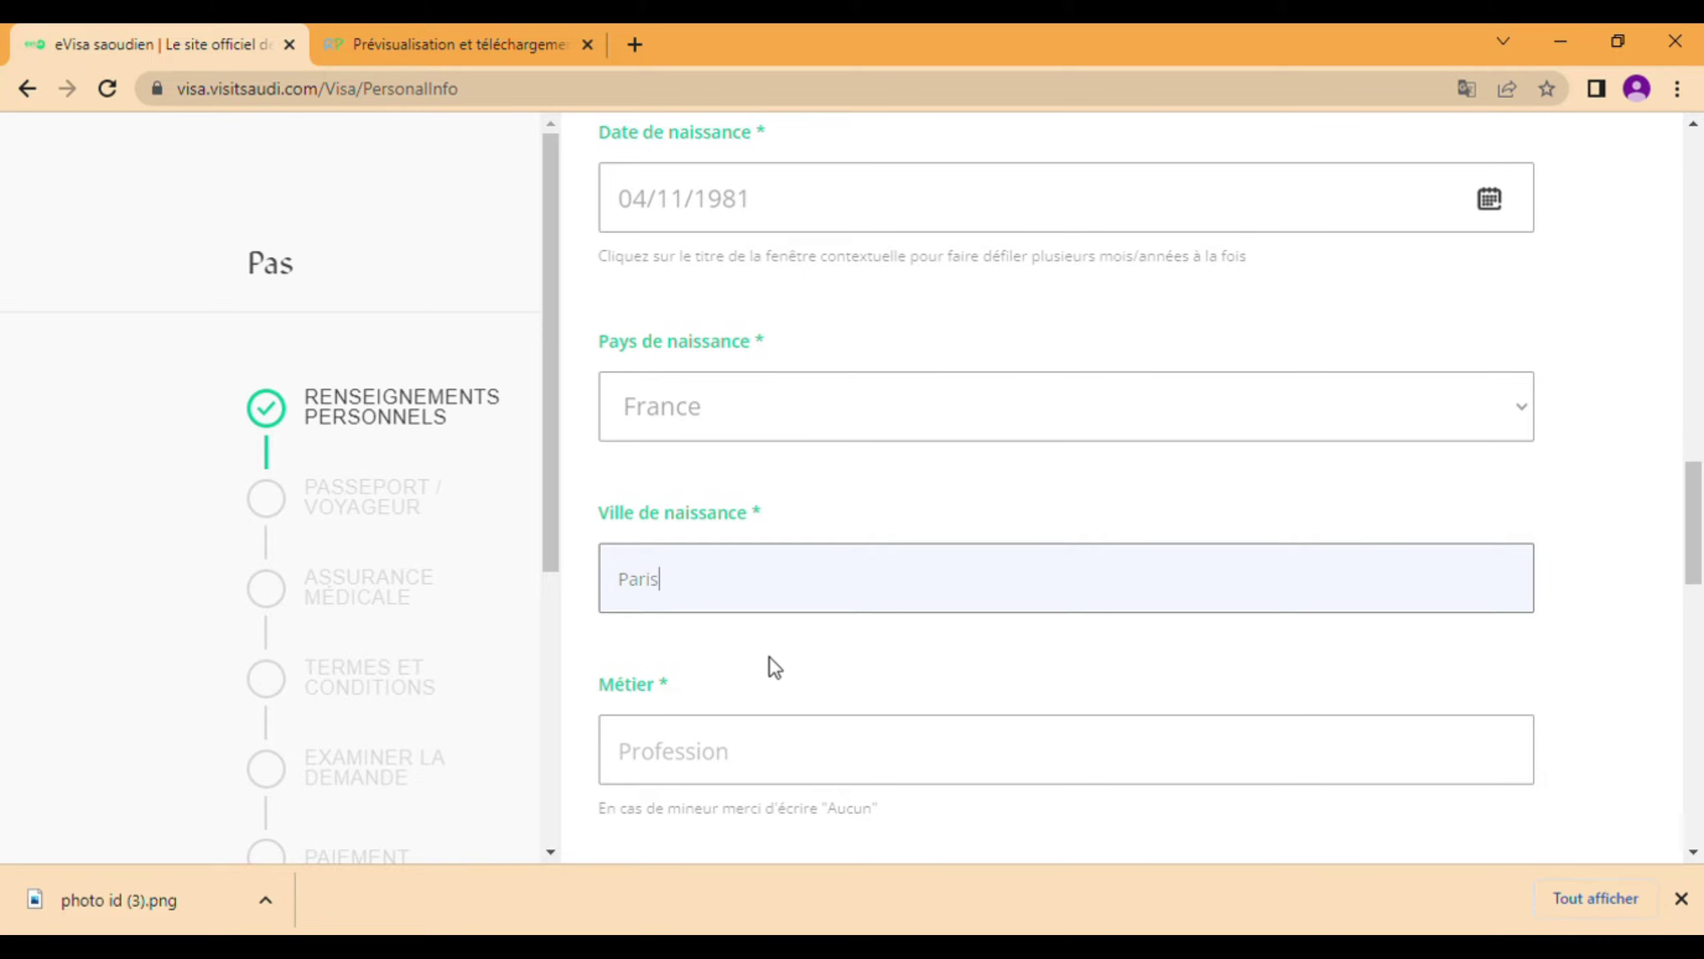
pyautogui.scroll(-2, 732, 547)
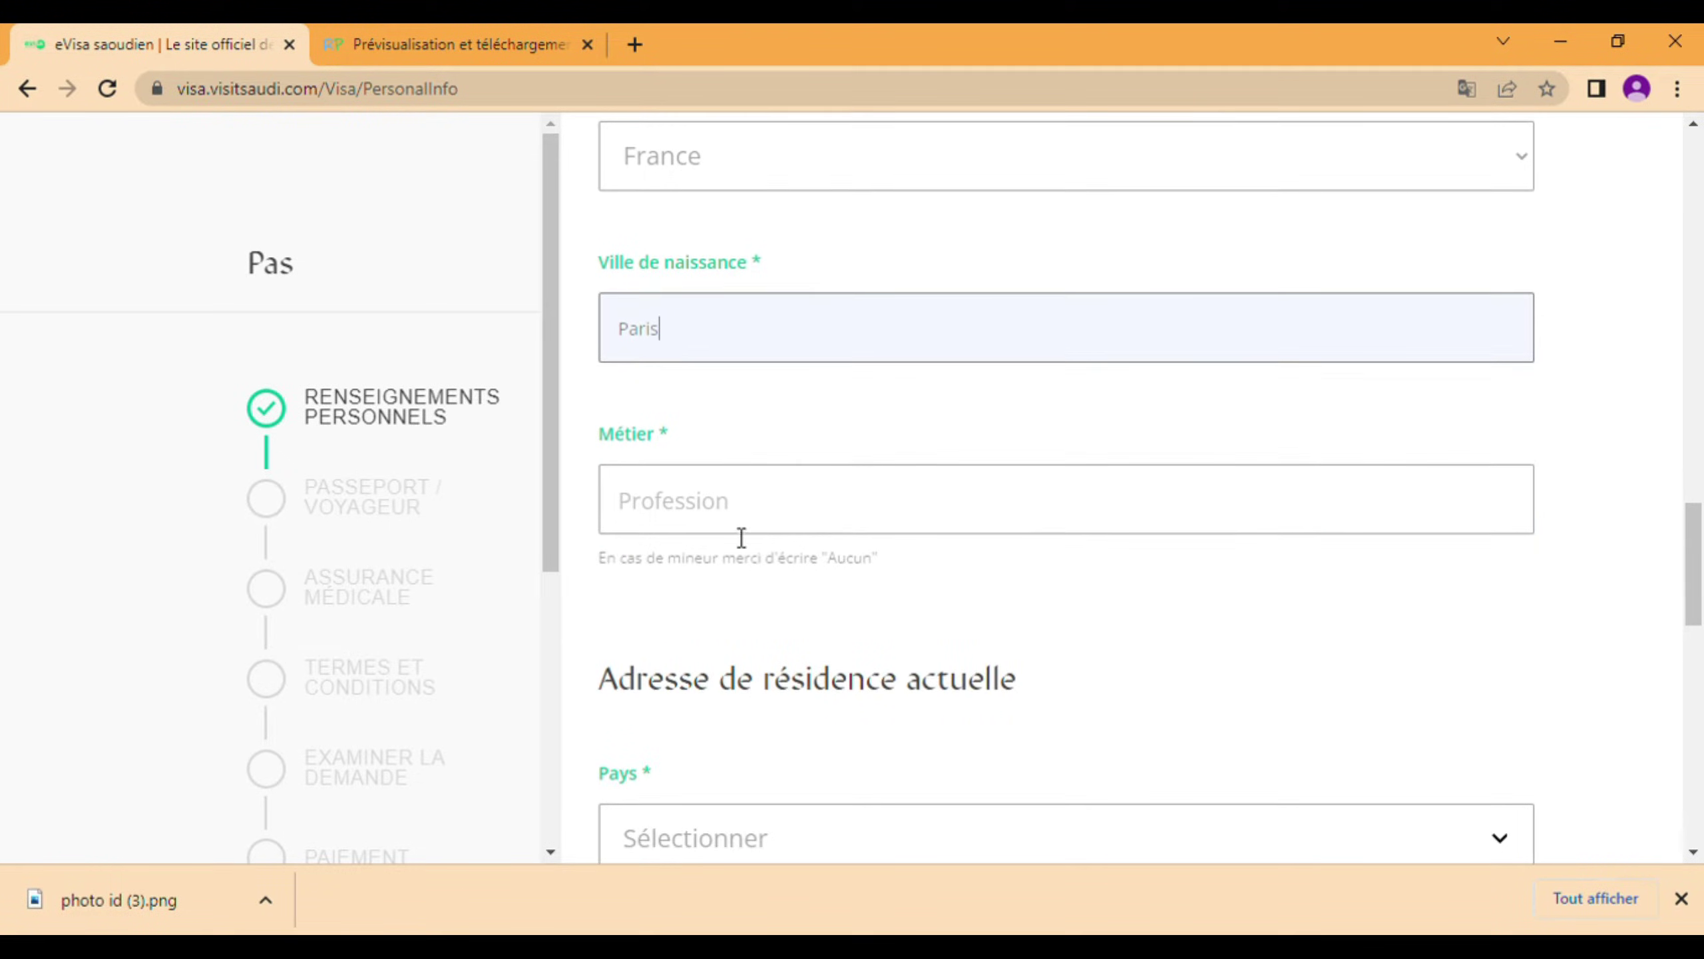
pyautogui.click(758, 508)
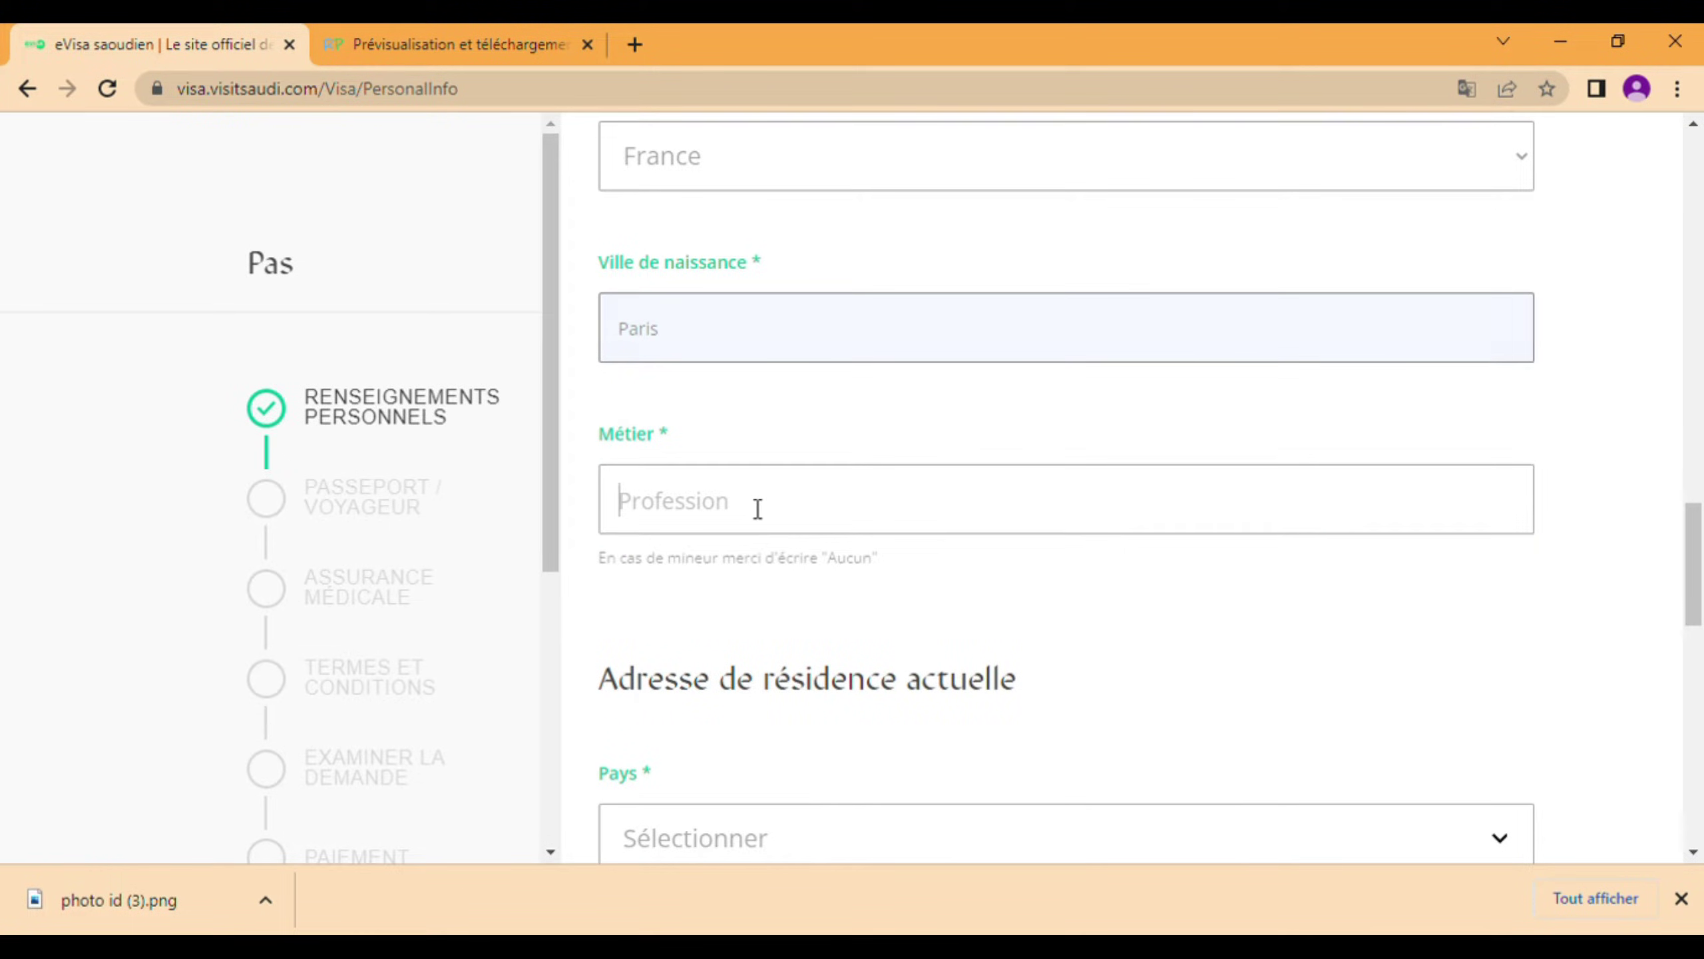
pyautogui.click(770, 574)
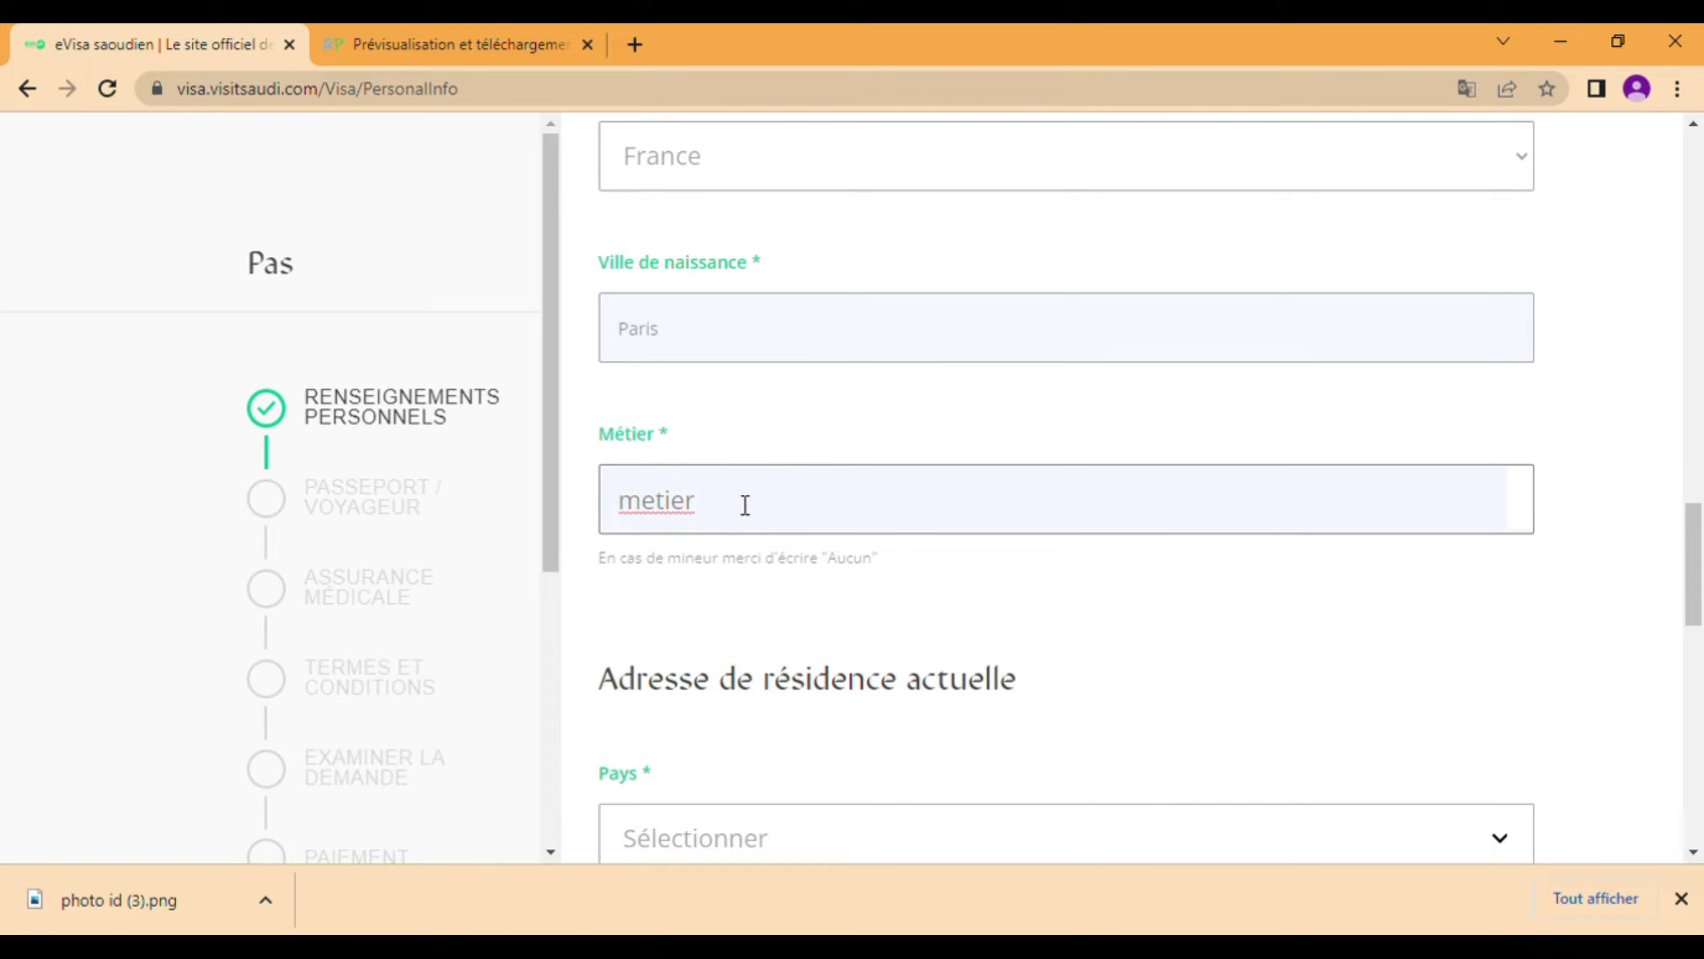
pyautogui.scroll(-4, 778, 445)
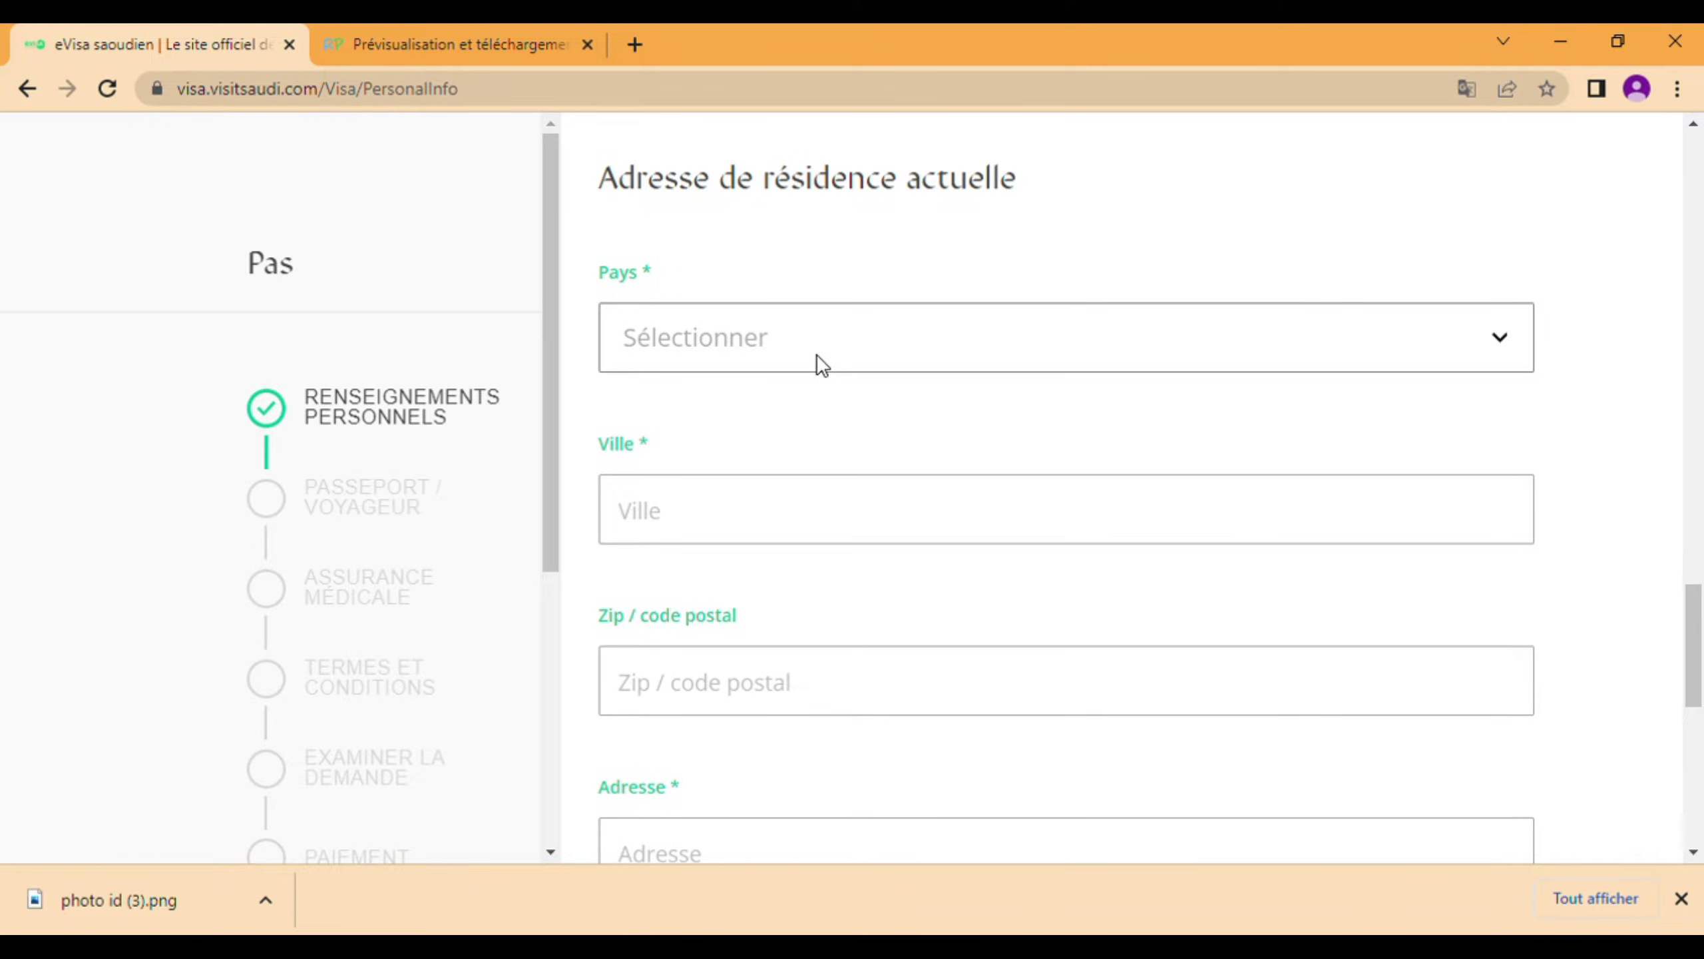
# Step: Enter residence country France, city Paris and postal code 75000
pyautogui.write('France')
pyautogui.click(784, 517)
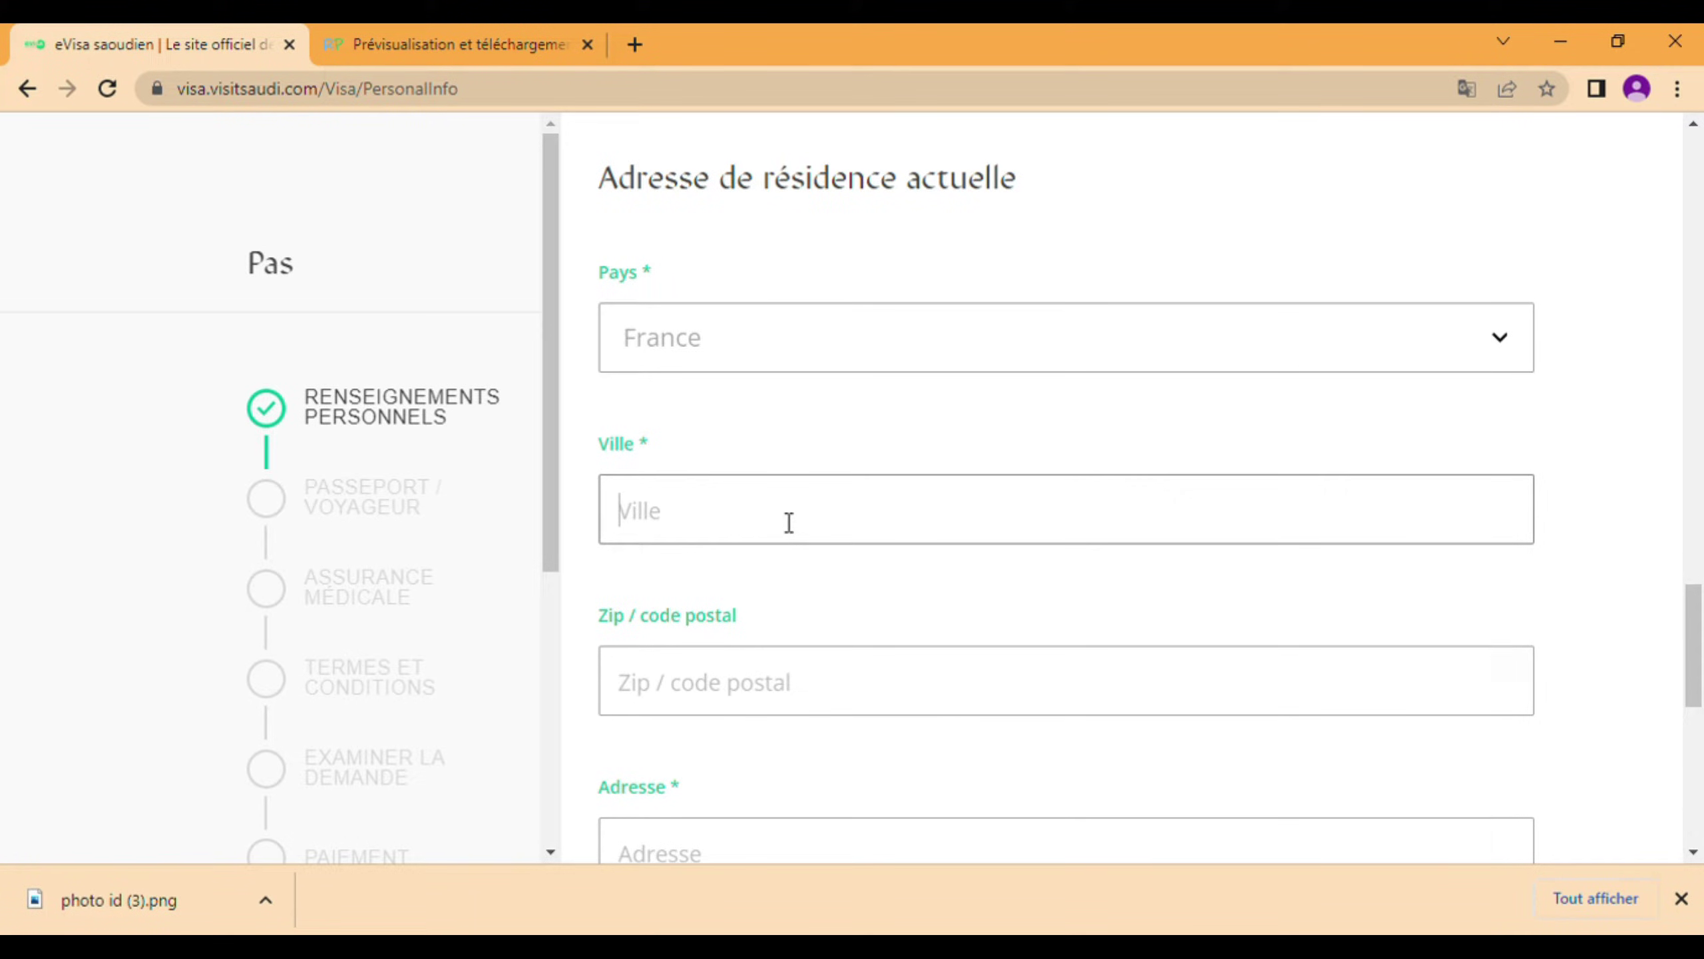
pyautogui.click(766, 572)
pyautogui.scroll(-2, 678, 456)
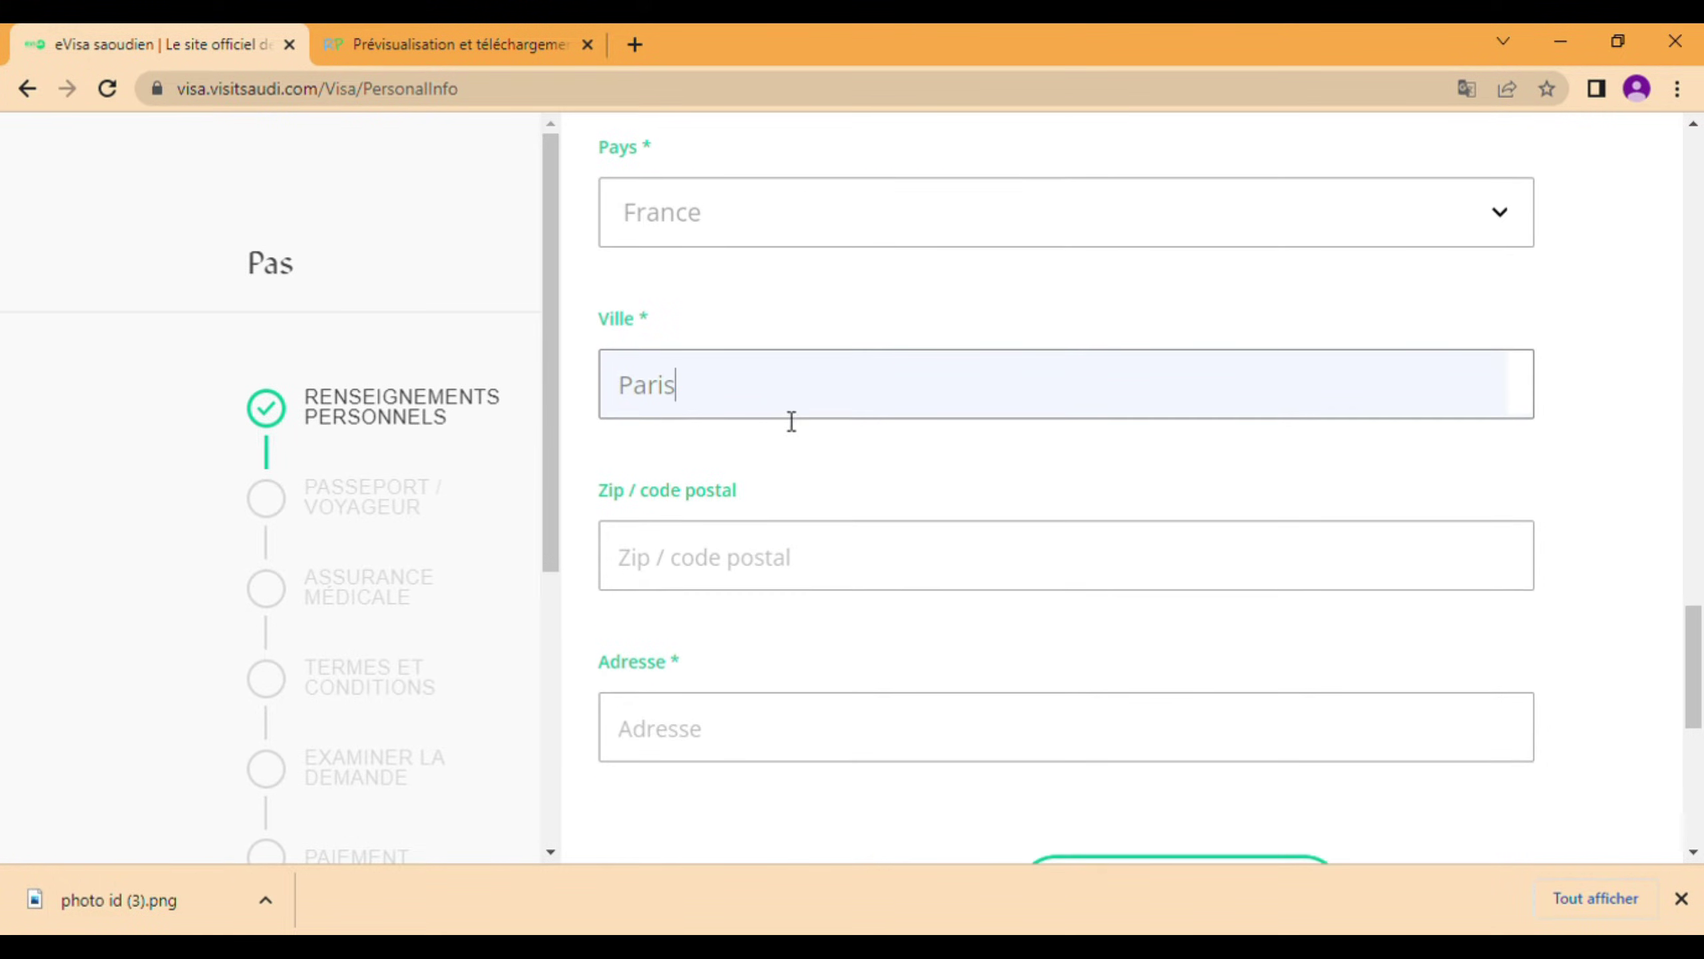
pyautogui.click(757, 558)
pyautogui.click(754, 635)
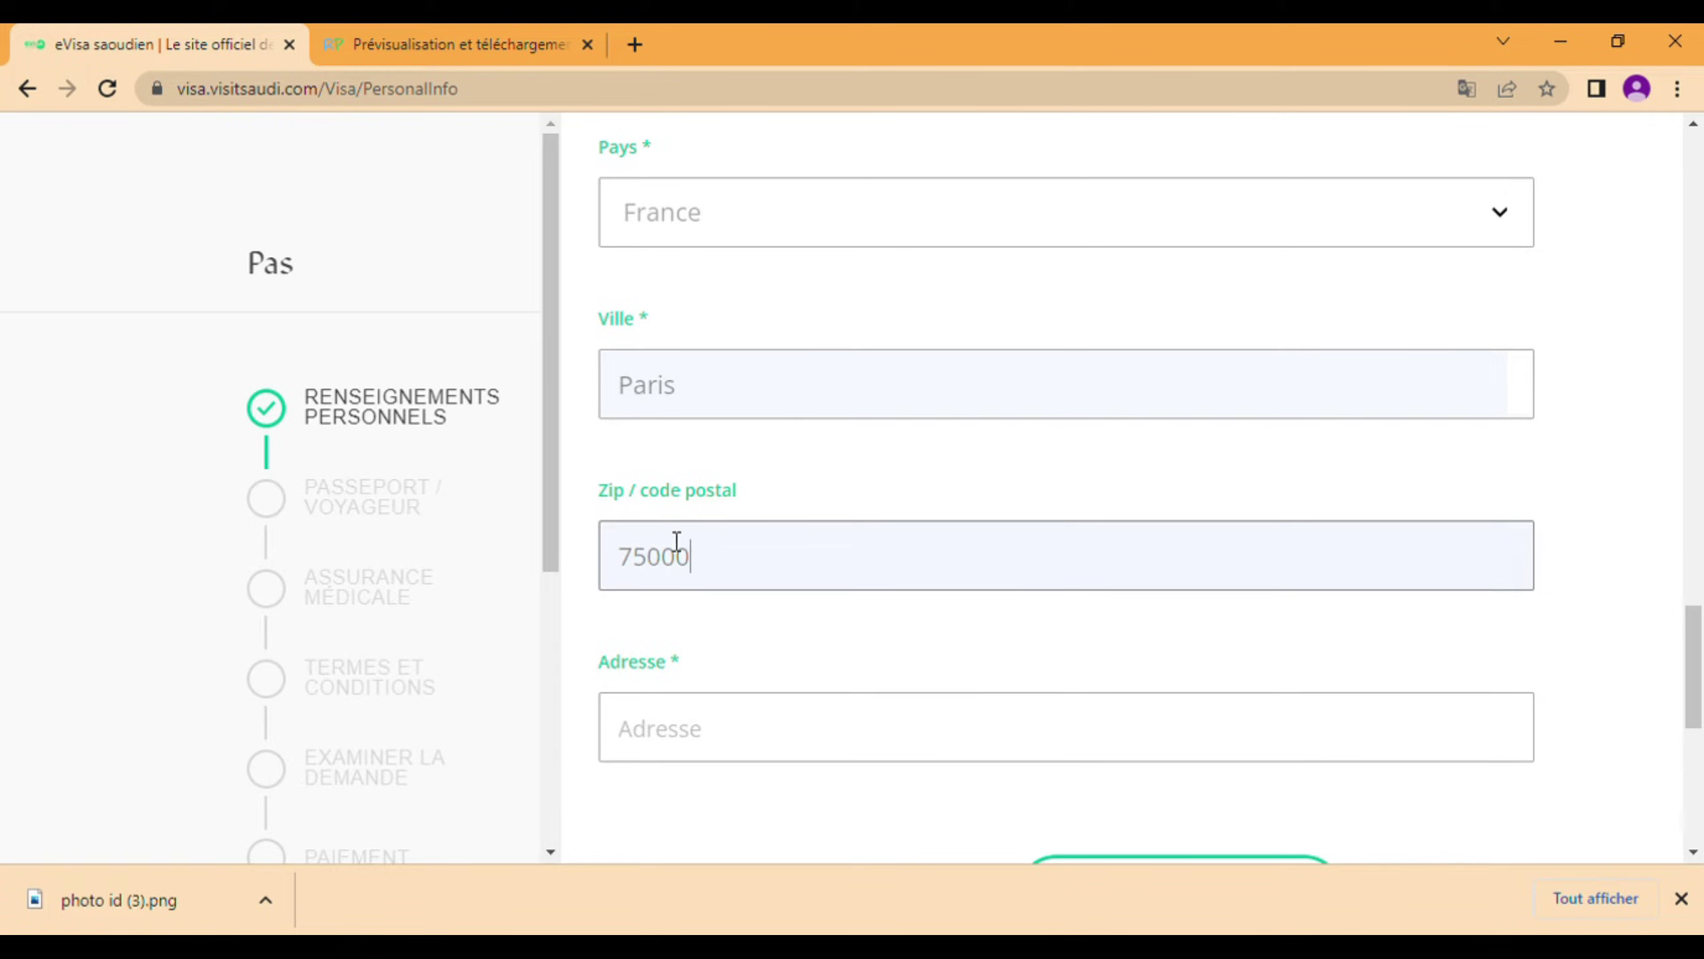
pyautogui.scroll(-2, 671, 524)
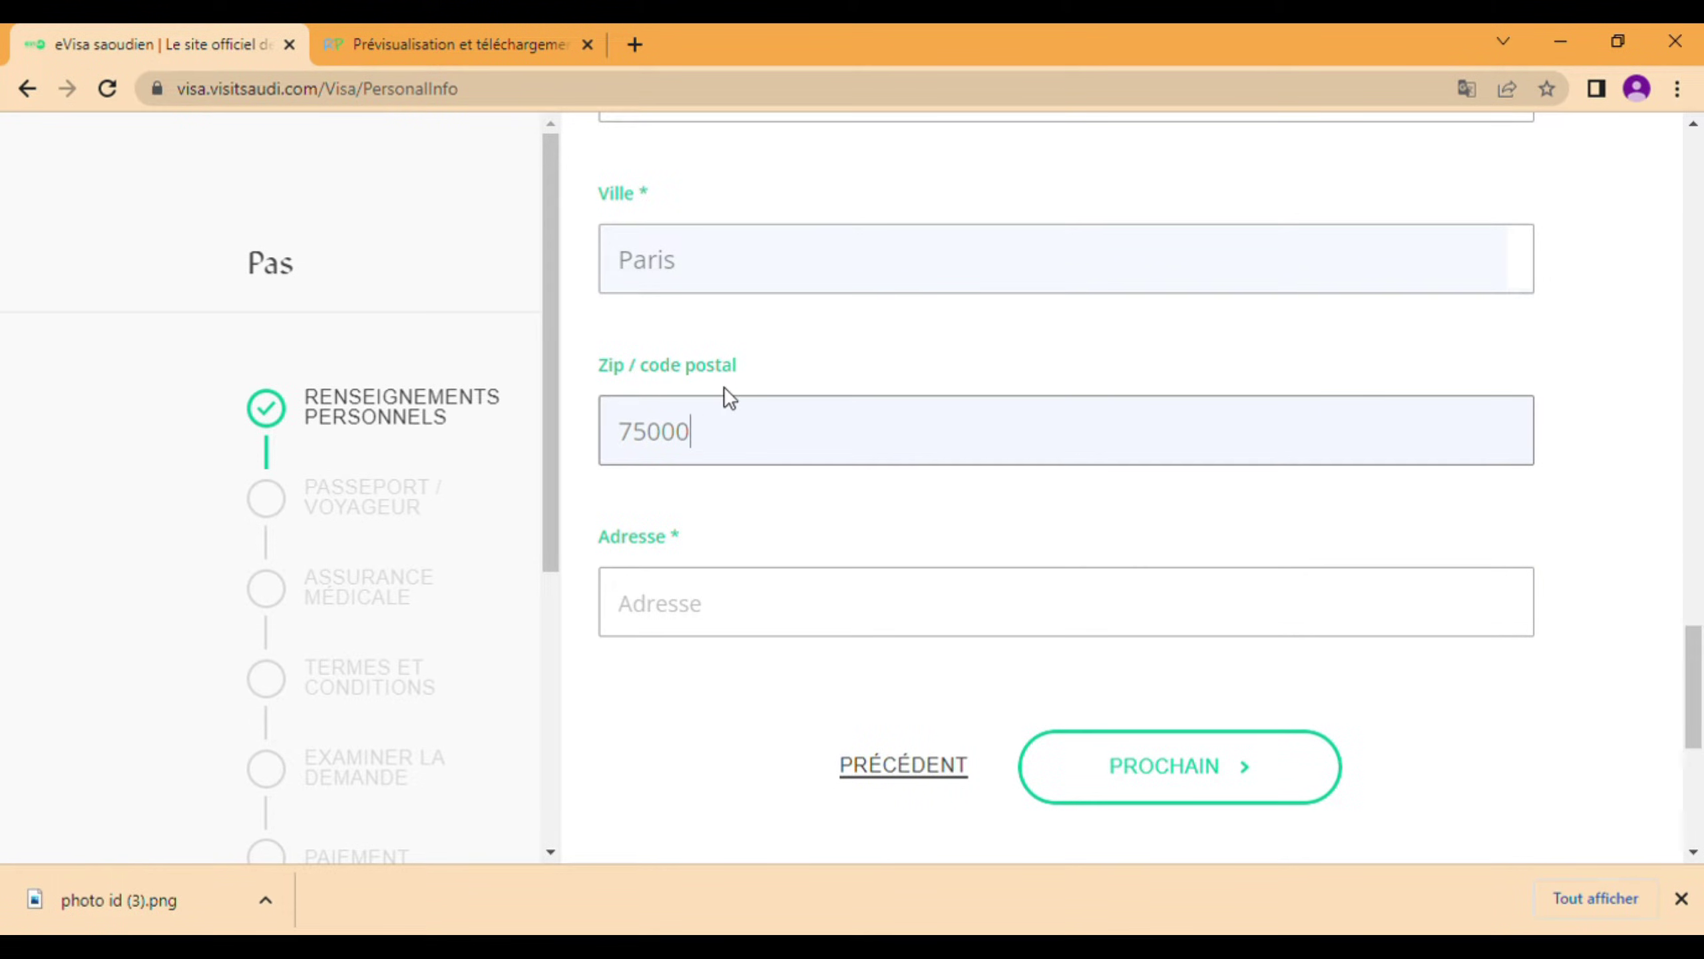
# Step: Fill the street address as '12 Adresse'
pyautogui.click(753, 607)
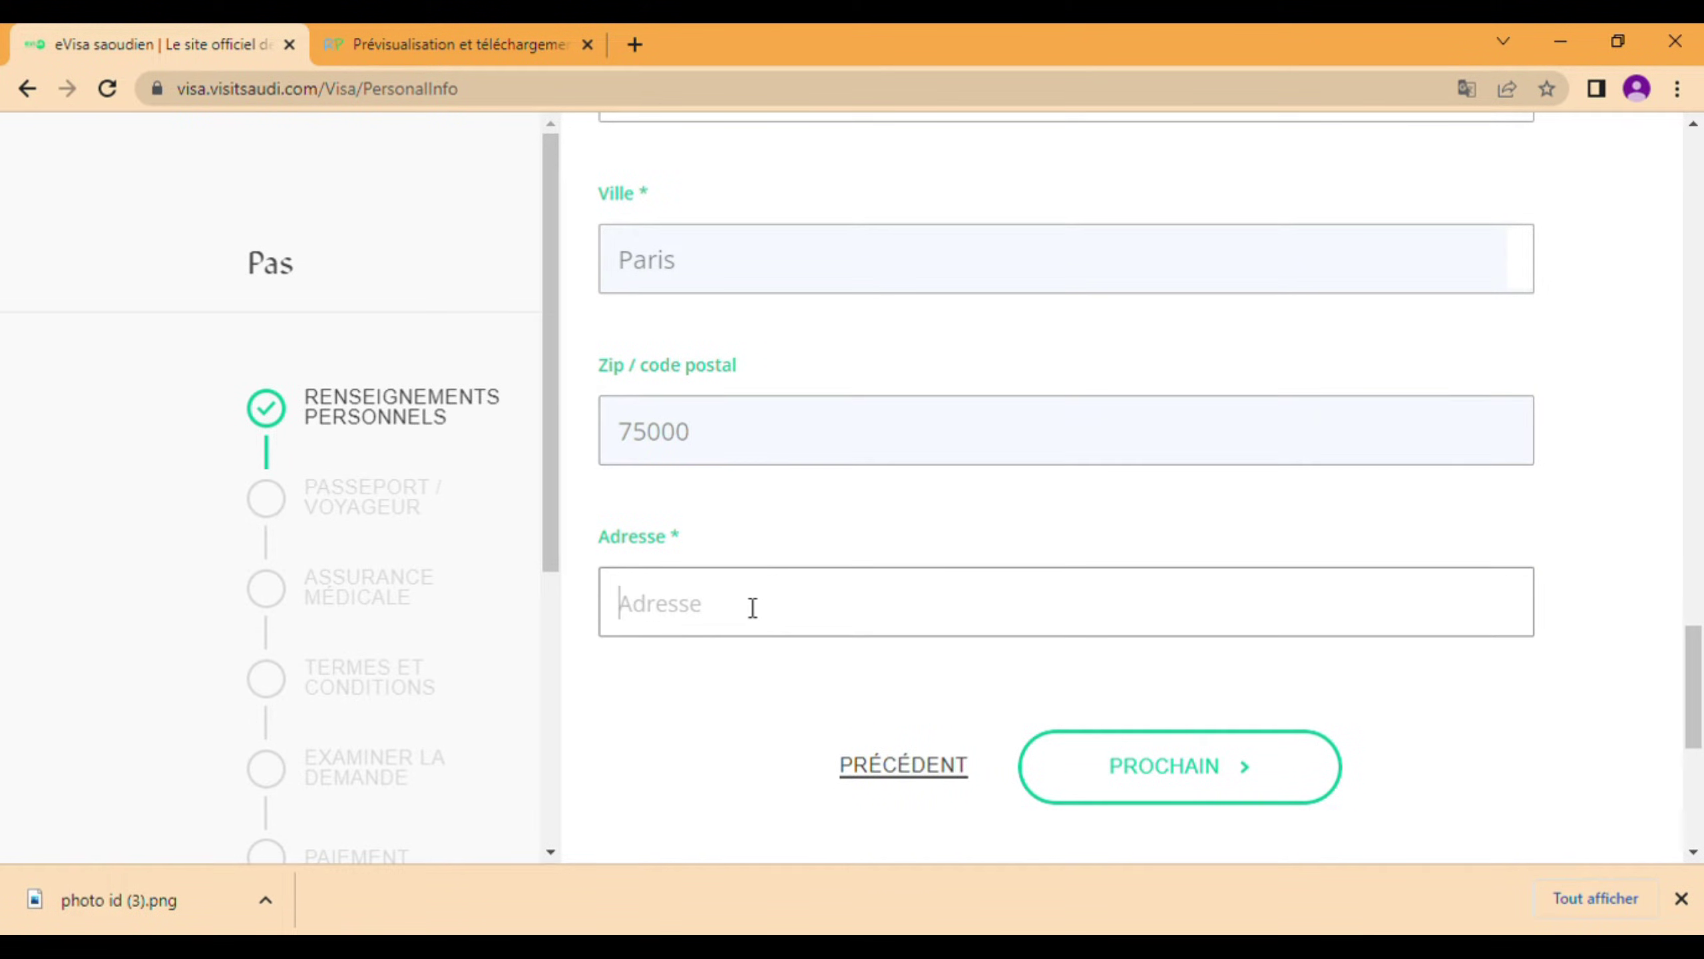
pyautogui.click(764, 669)
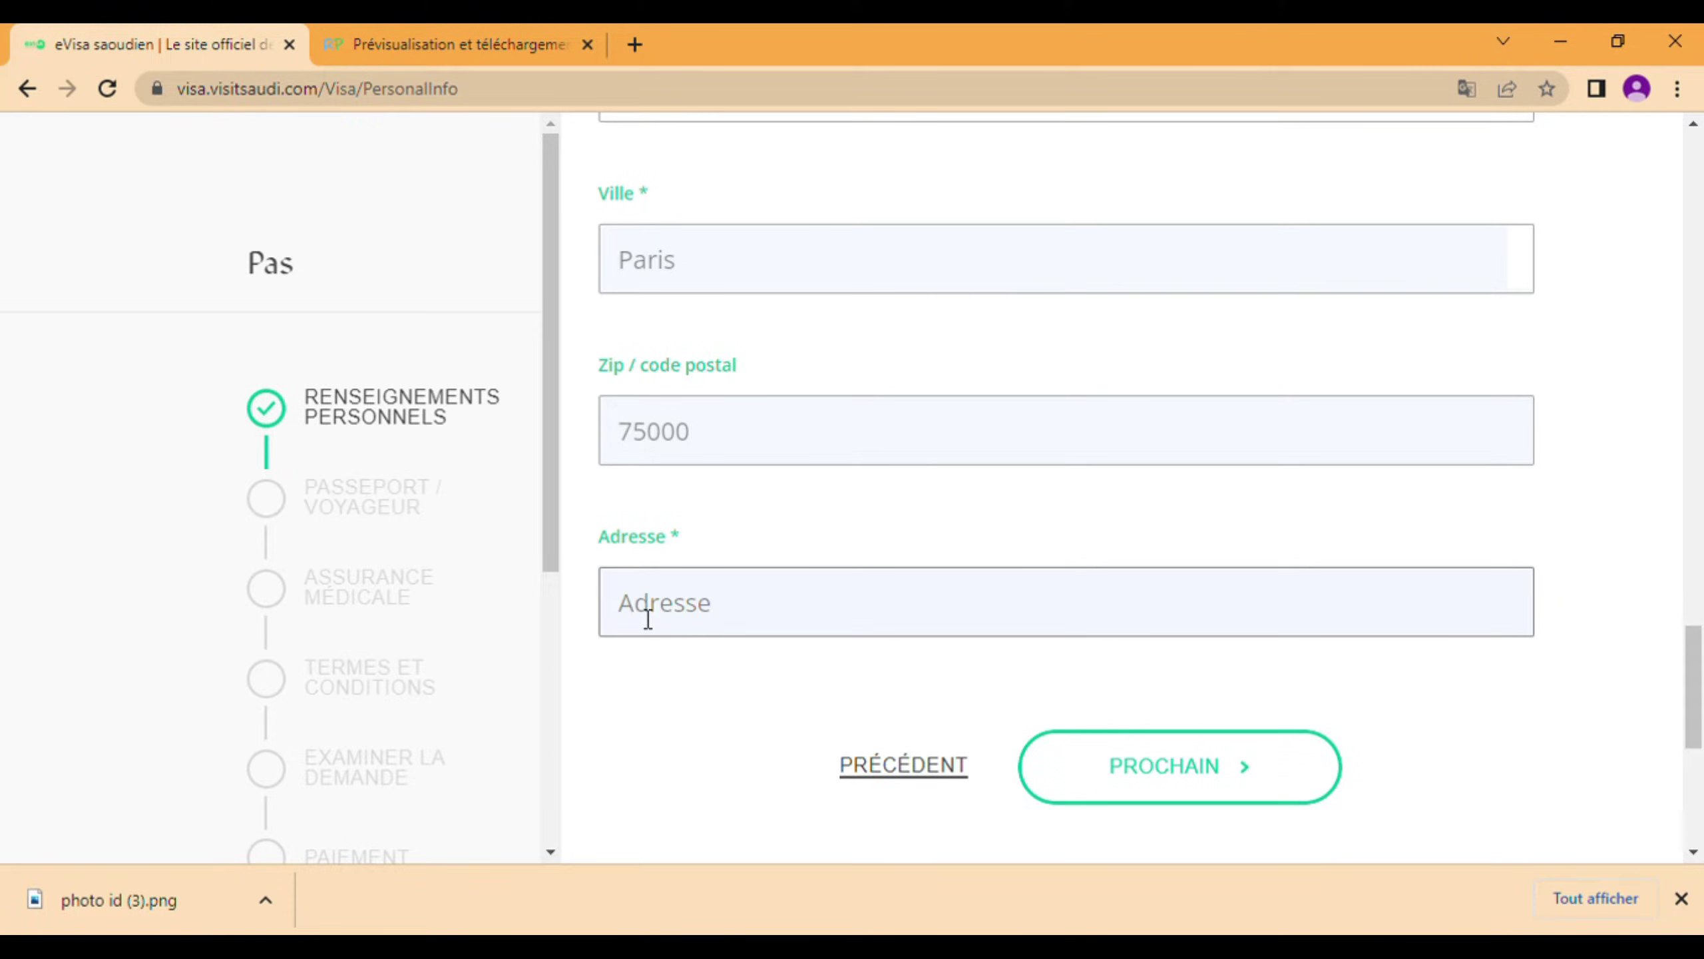
pyautogui.write('12')
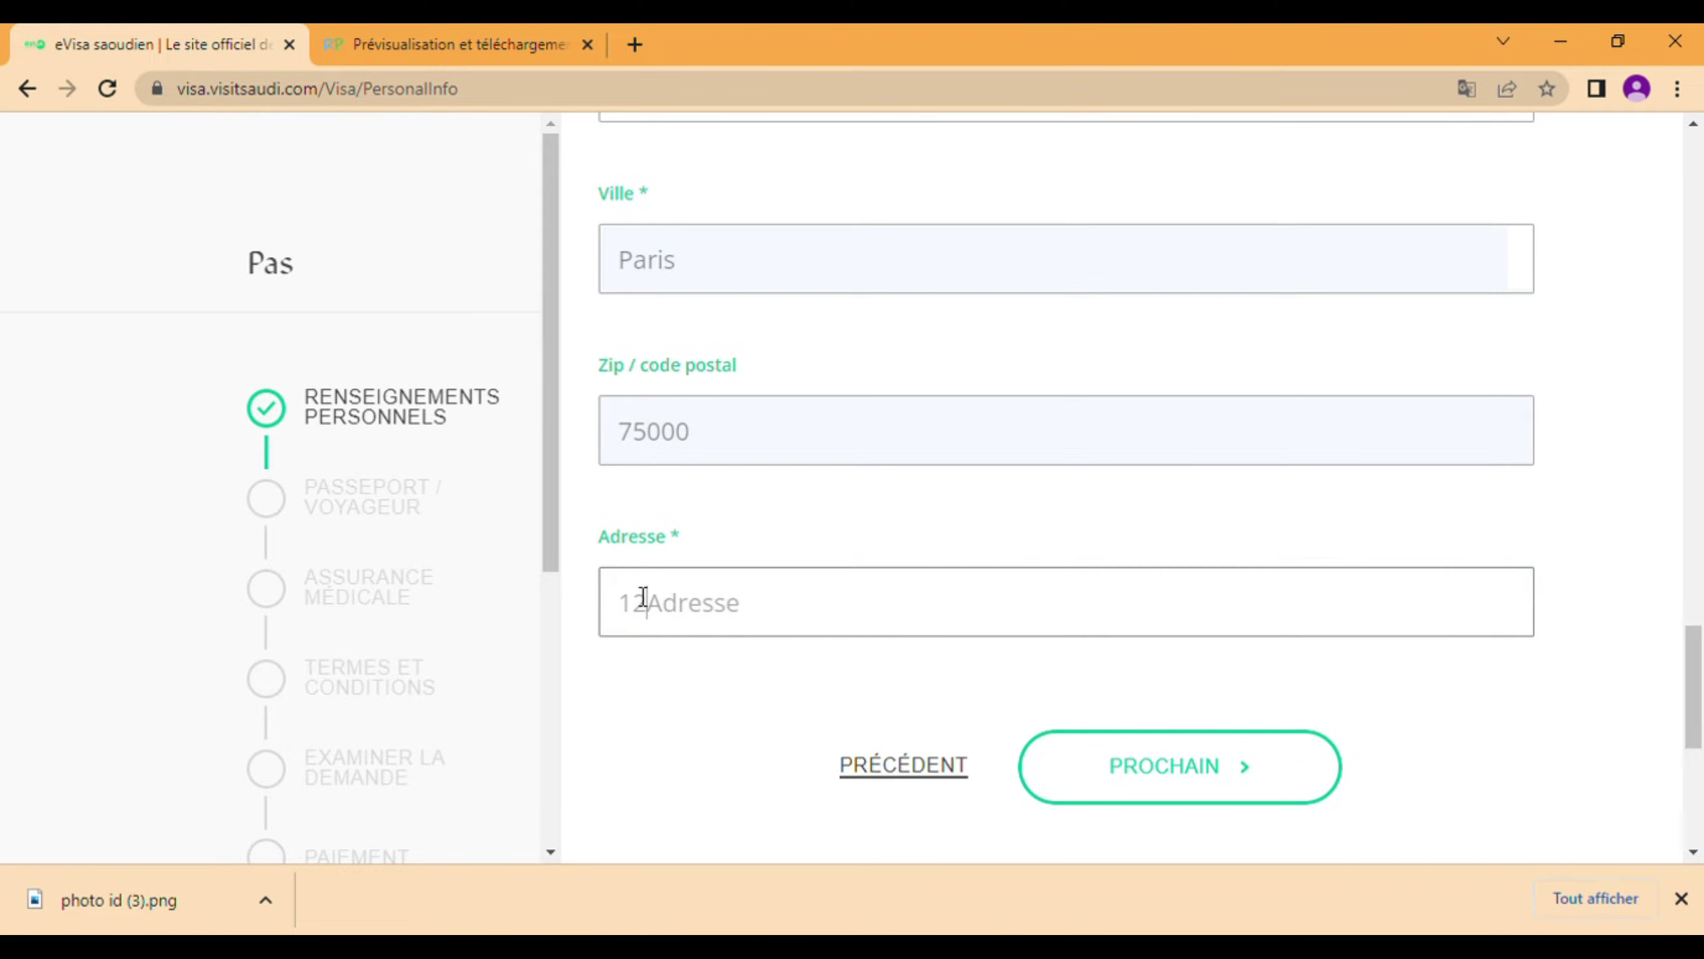
pyautogui.scroll(-2, 932, 488)
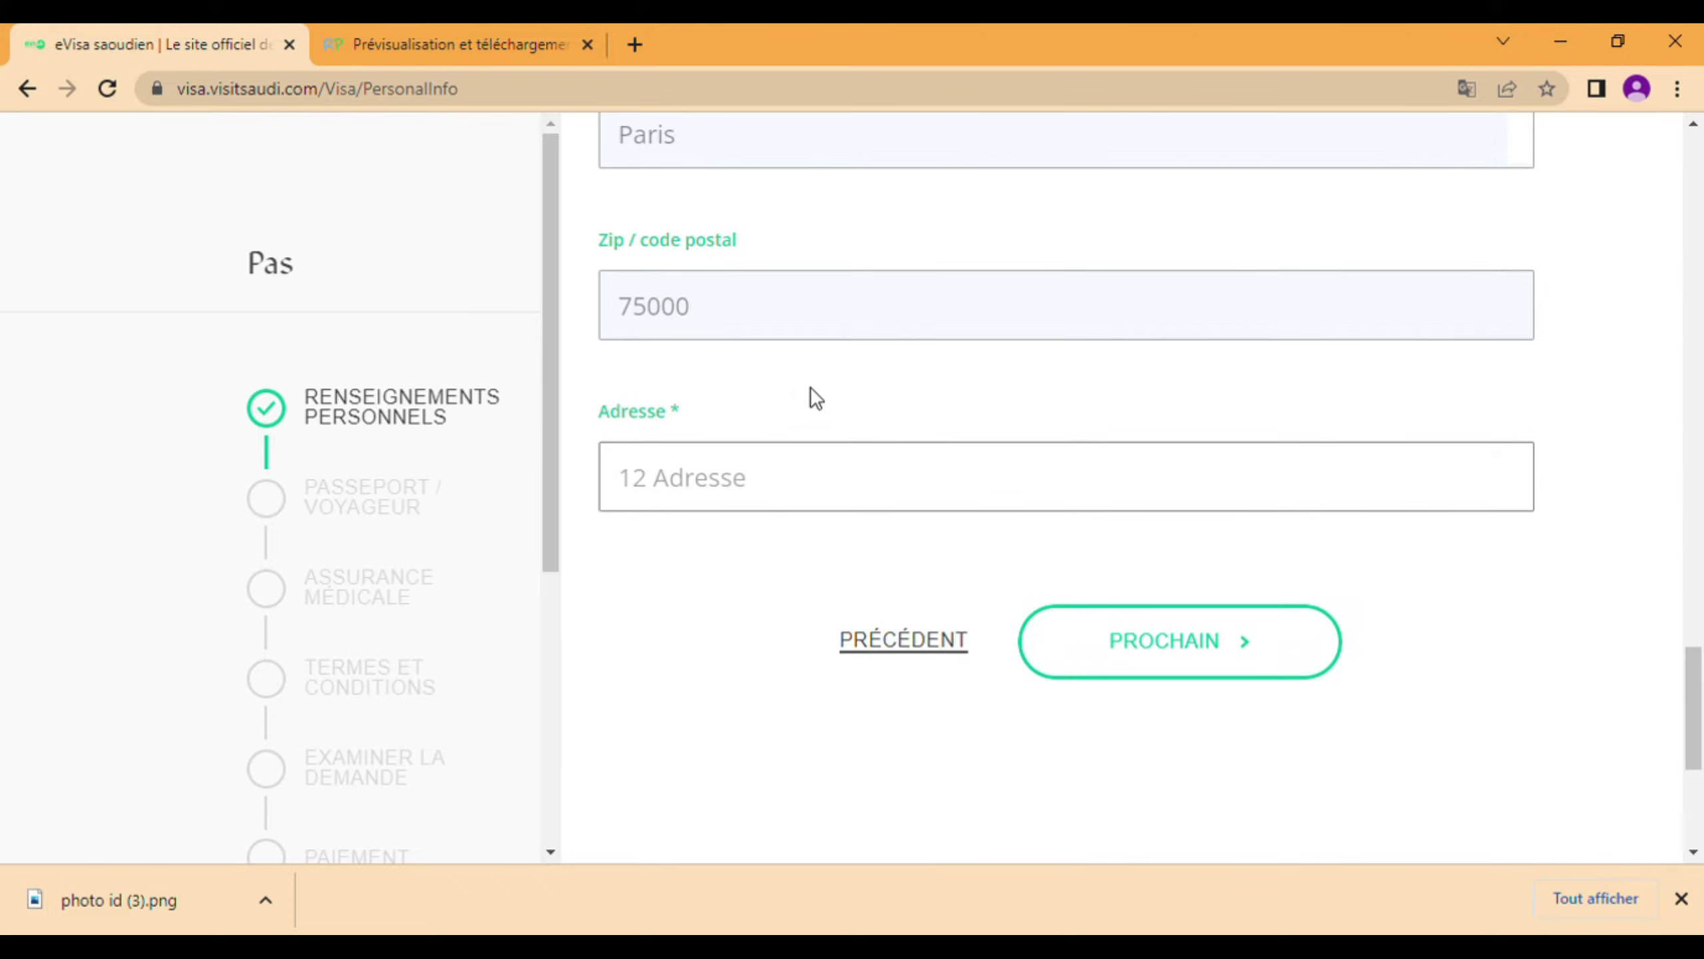
pyautogui.click(1213, 482)
# Step: Move to the passport step, enter the passport number and place of issue France
pyautogui.click(1216, 663)
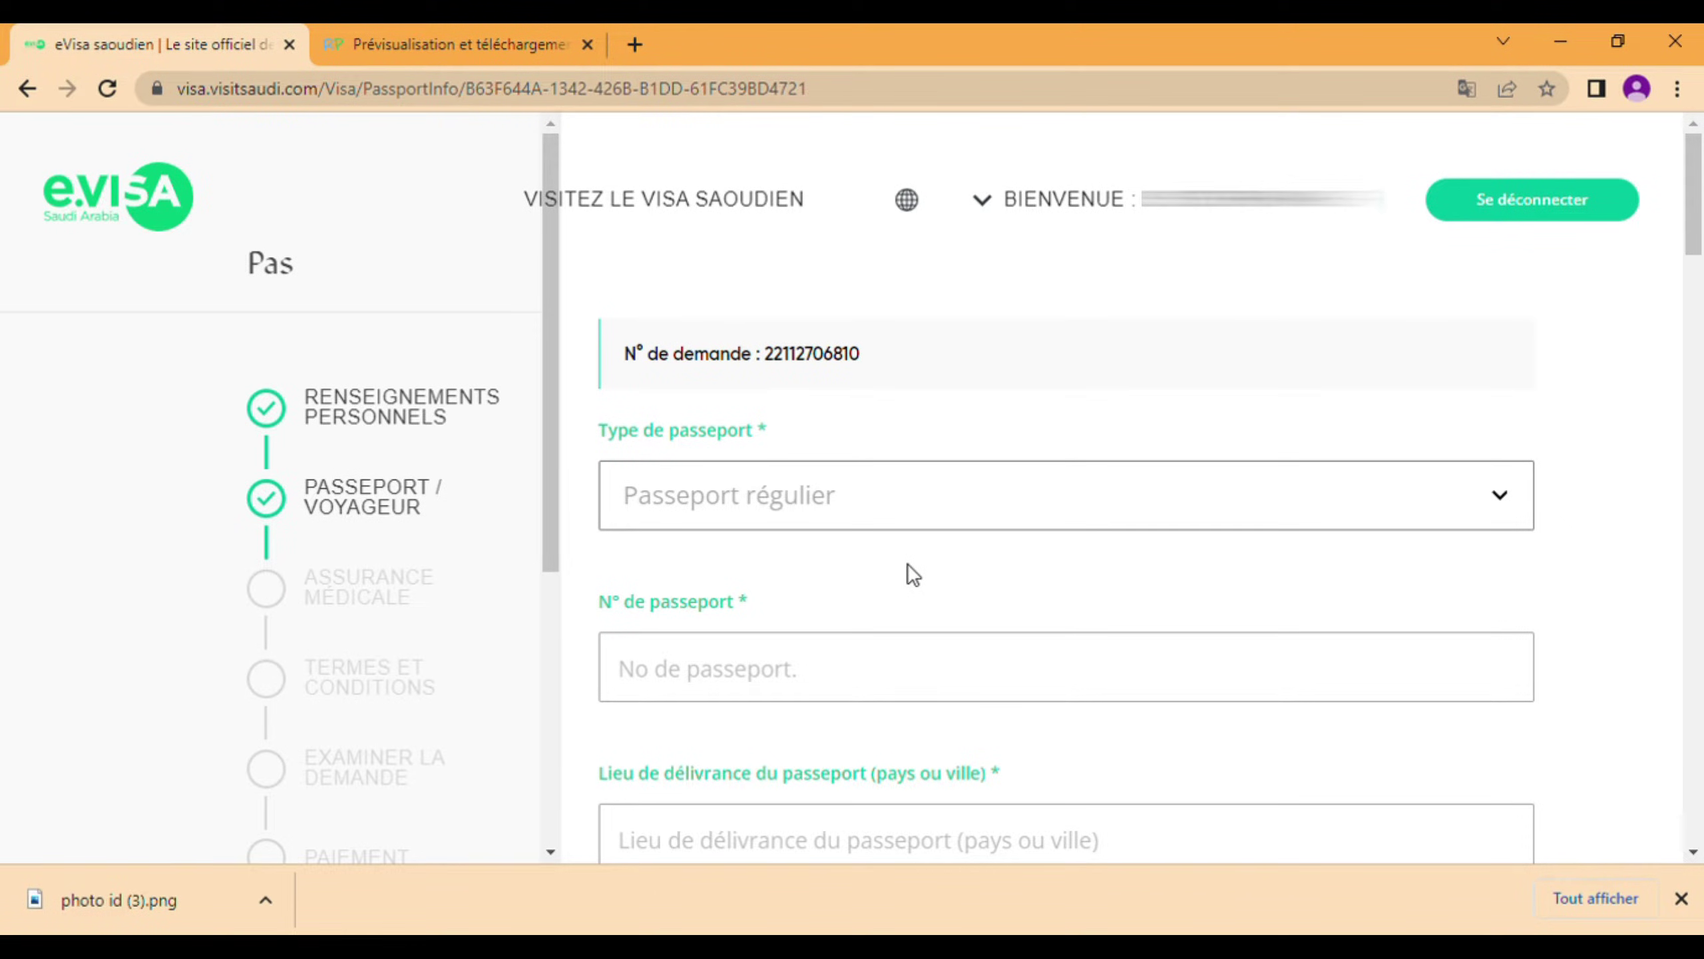
pyautogui.scroll(-2, 908, 566)
pyautogui.click(889, 558)
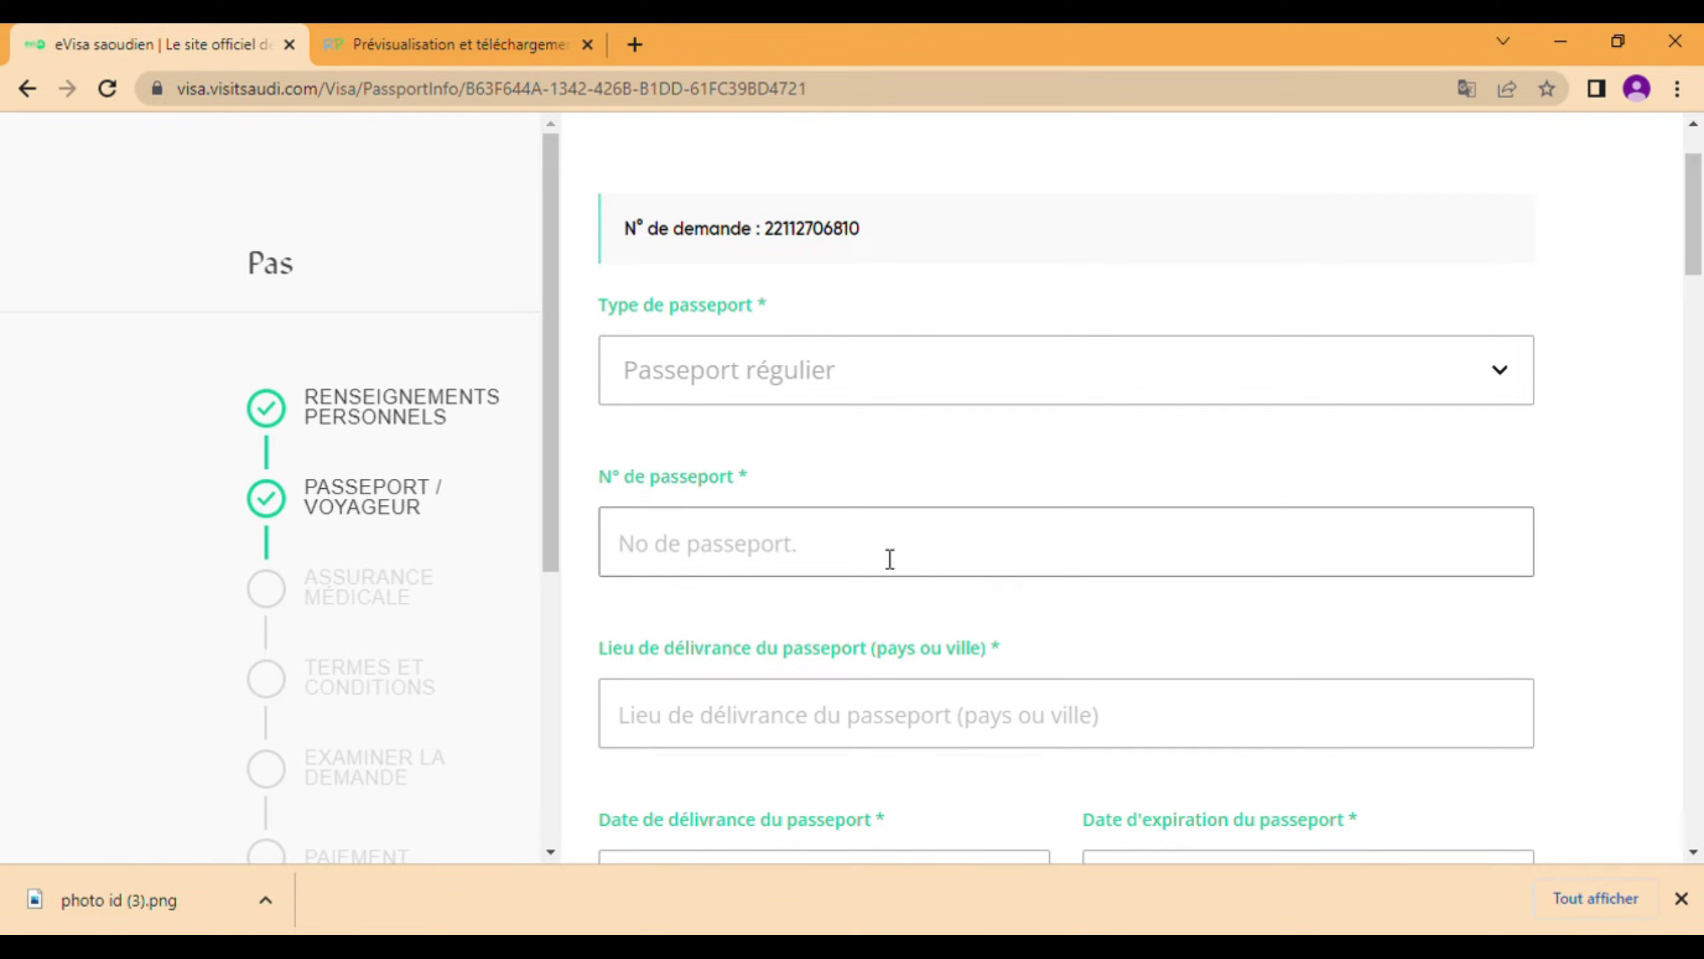
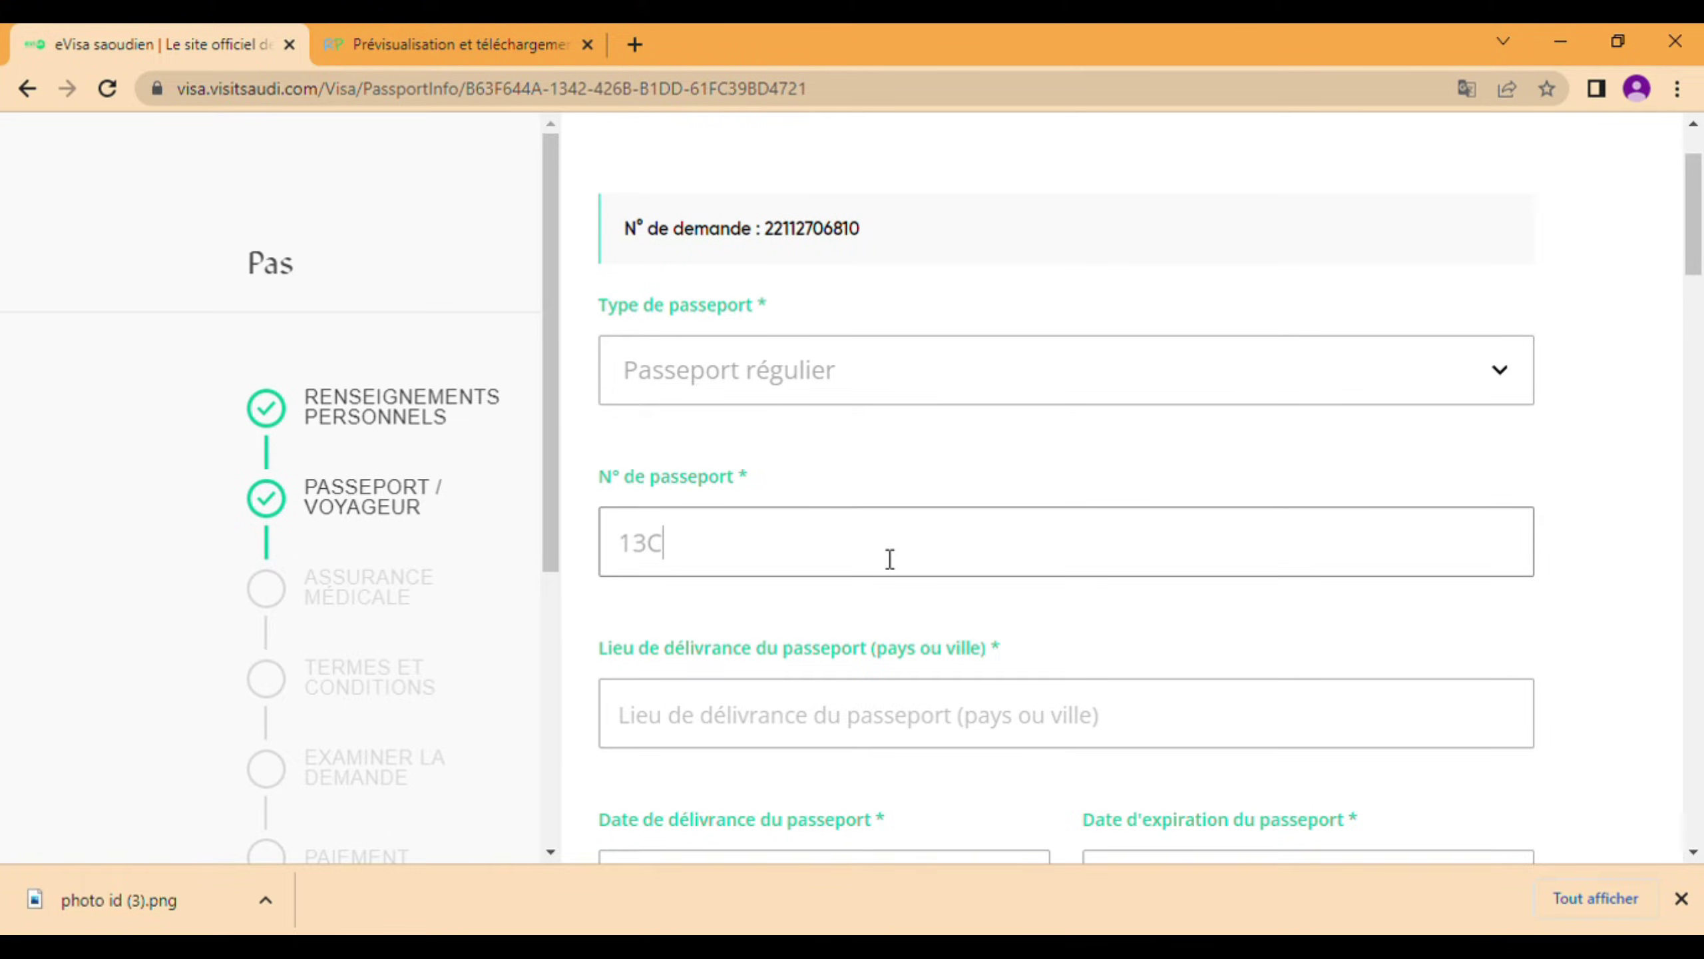
pyautogui.scroll(-2, 943, 613)
pyautogui.click(947, 609)
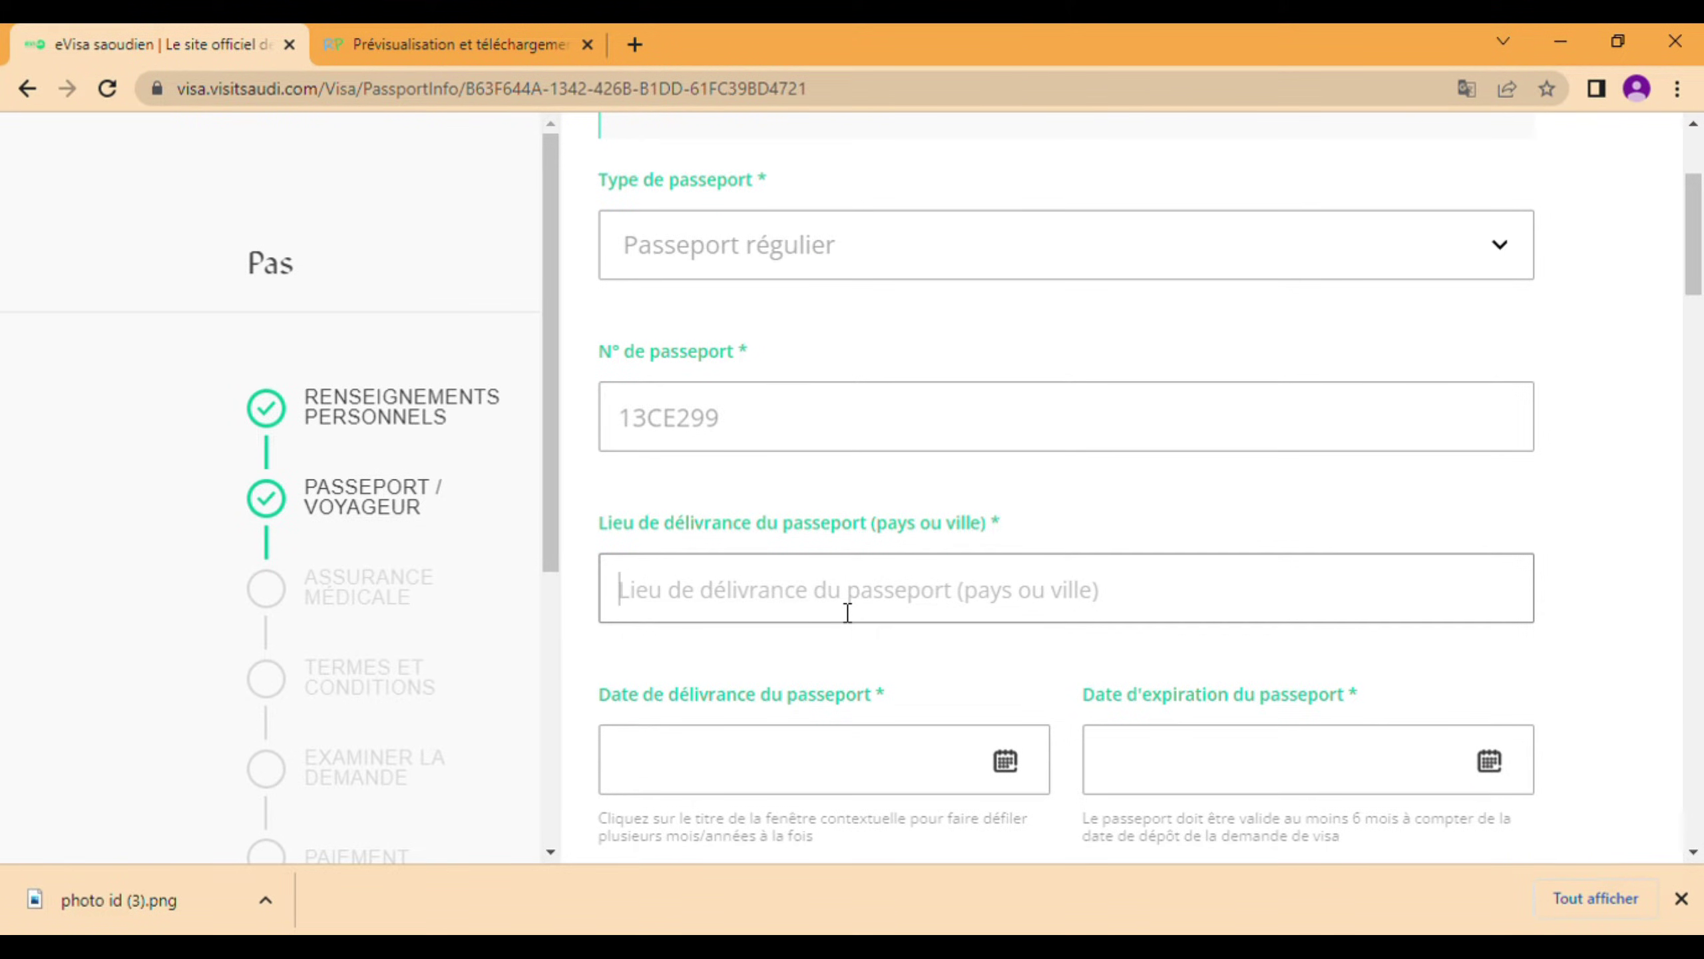
pyautogui.write('France')
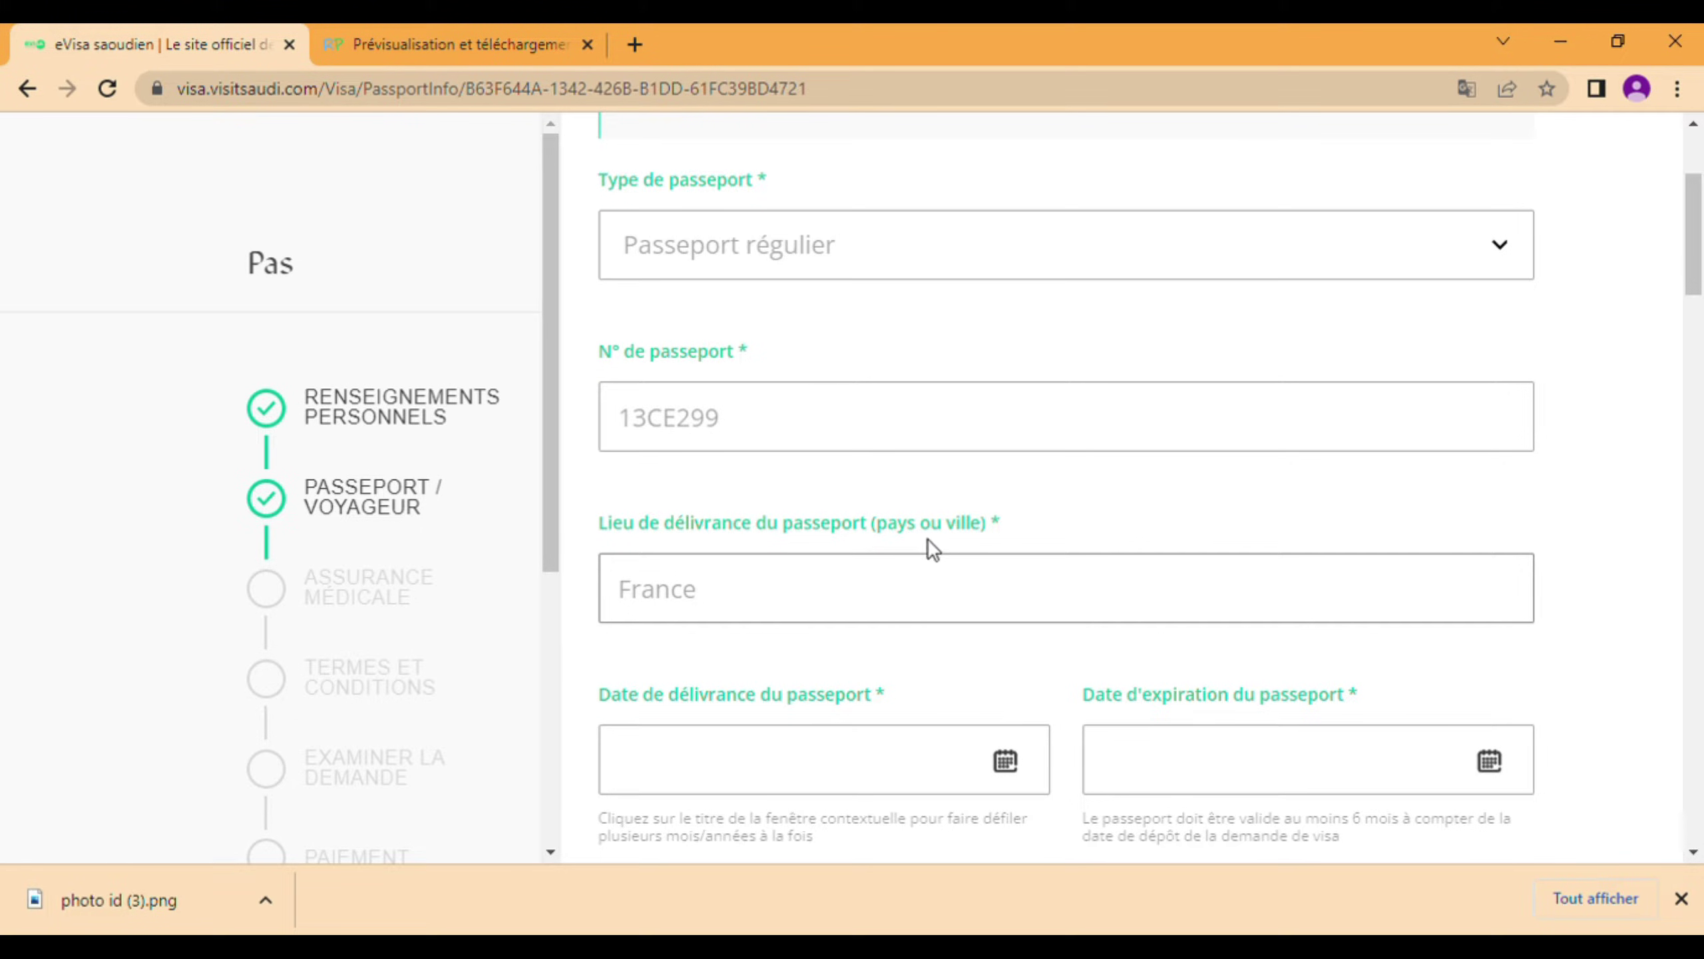
pyautogui.scroll(-2, 936, 664)
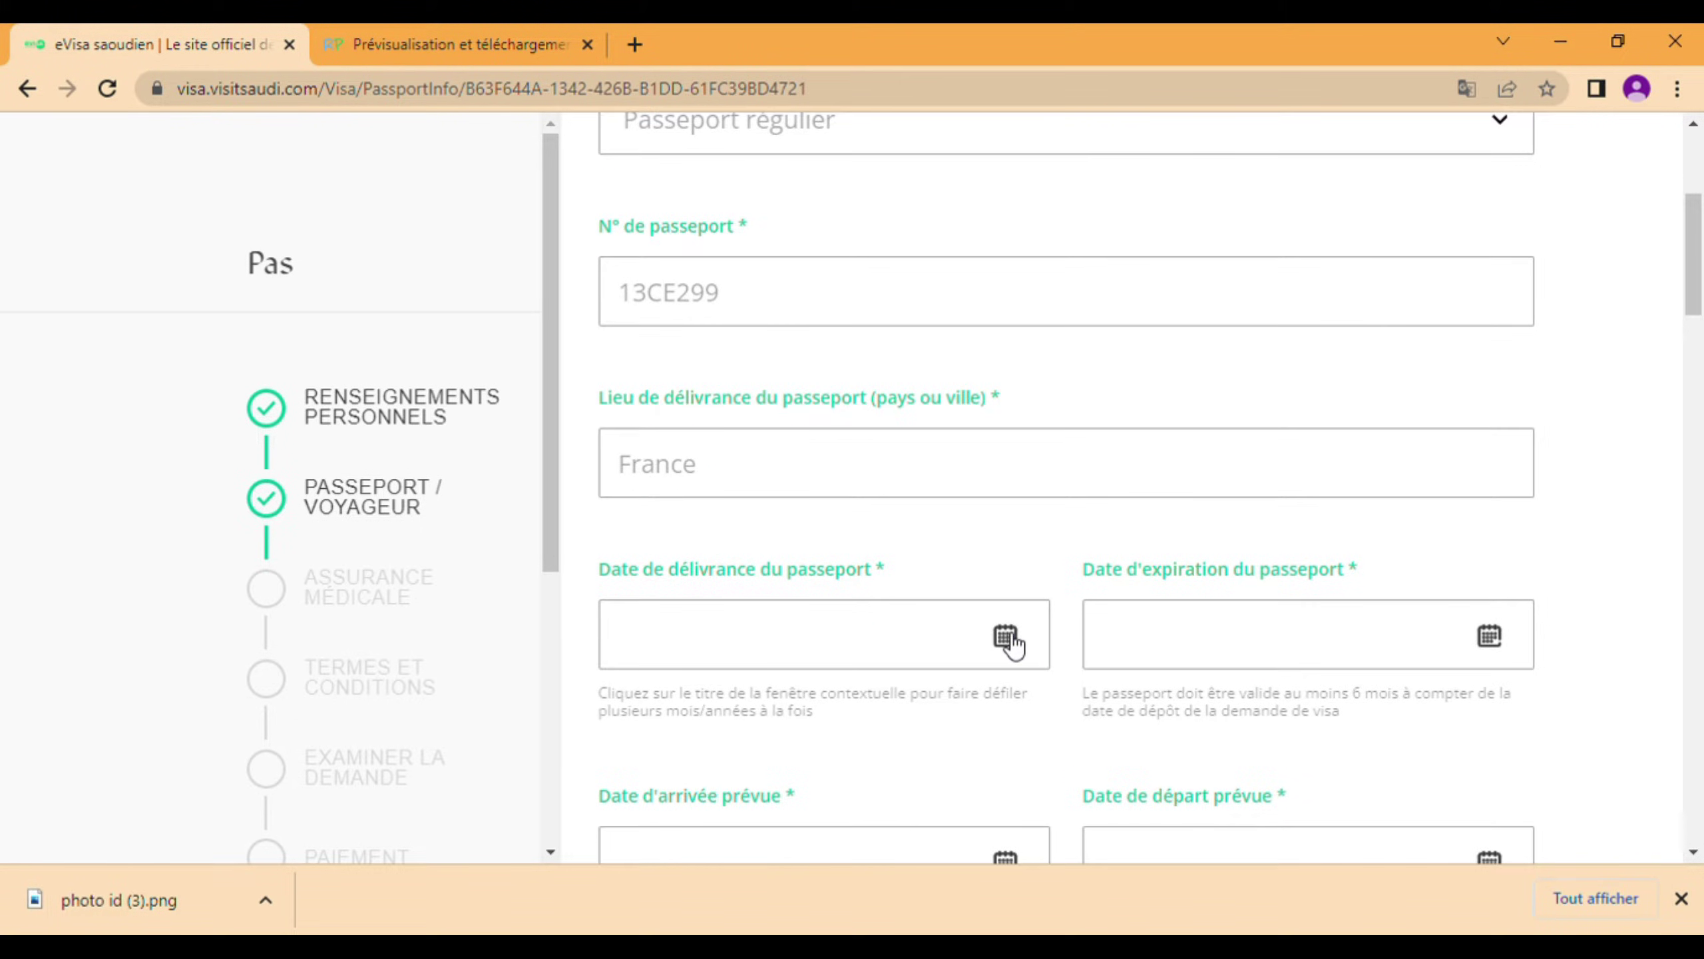
# Step: Set the passport issue date to 09/11/2022 and expiry date to 21/11/2025
pyautogui.click(1005, 637)
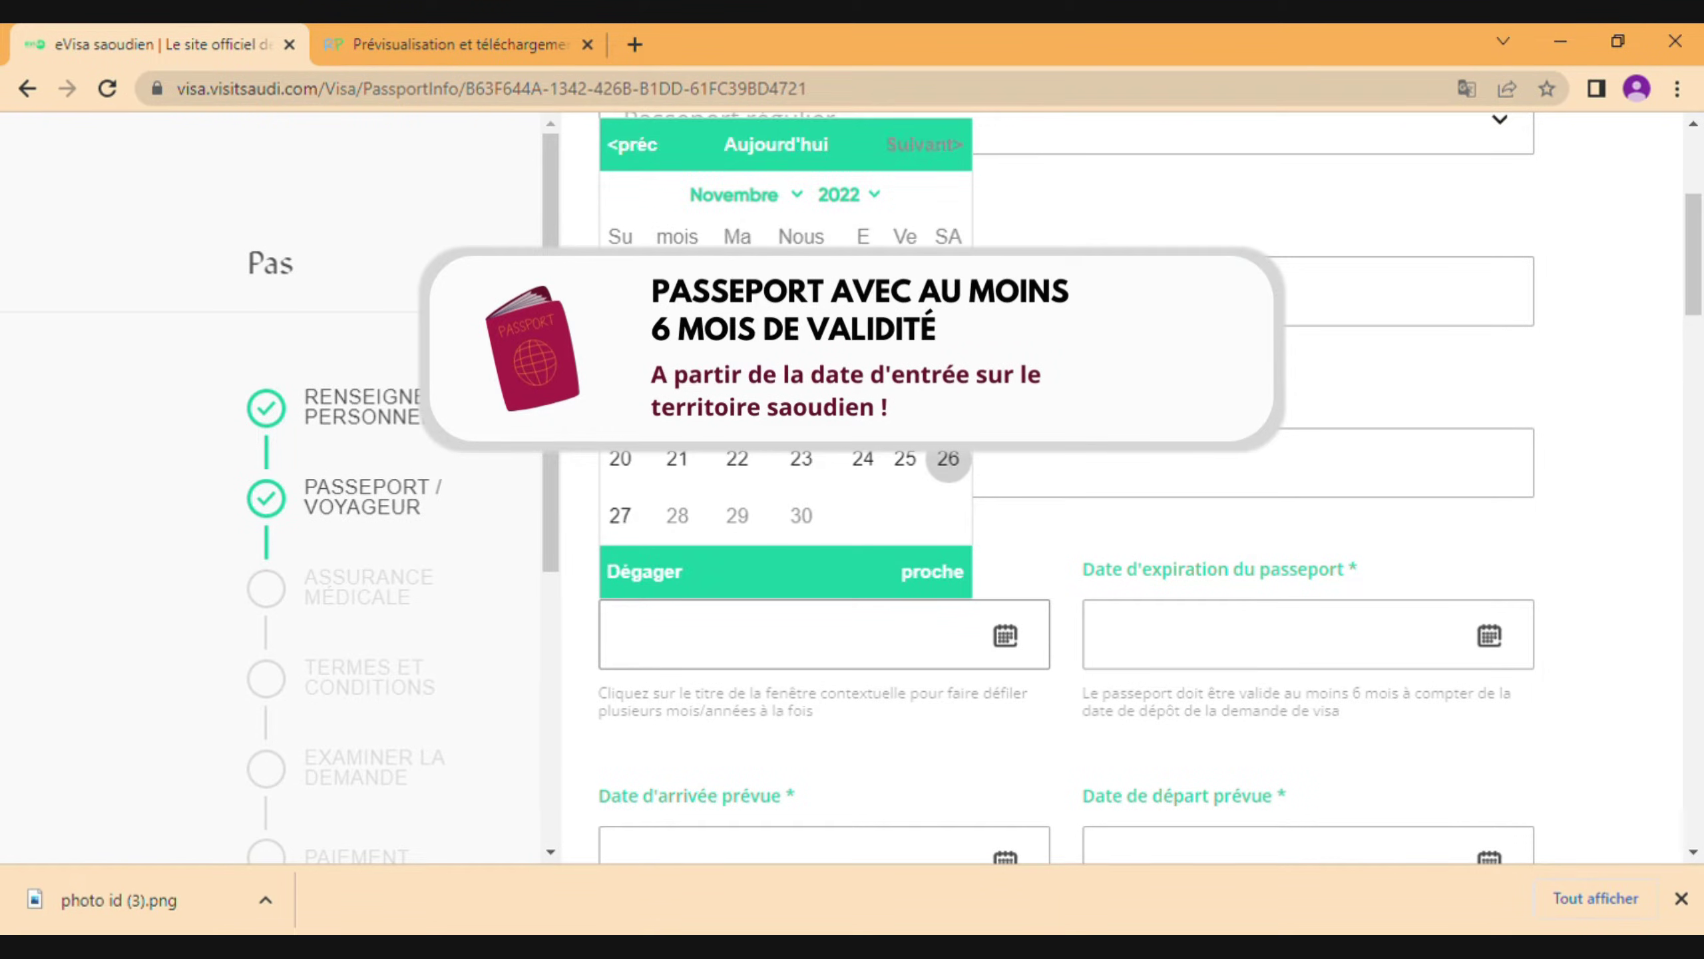
pyautogui.click(789, 343)
pyautogui.click(1489, 636)
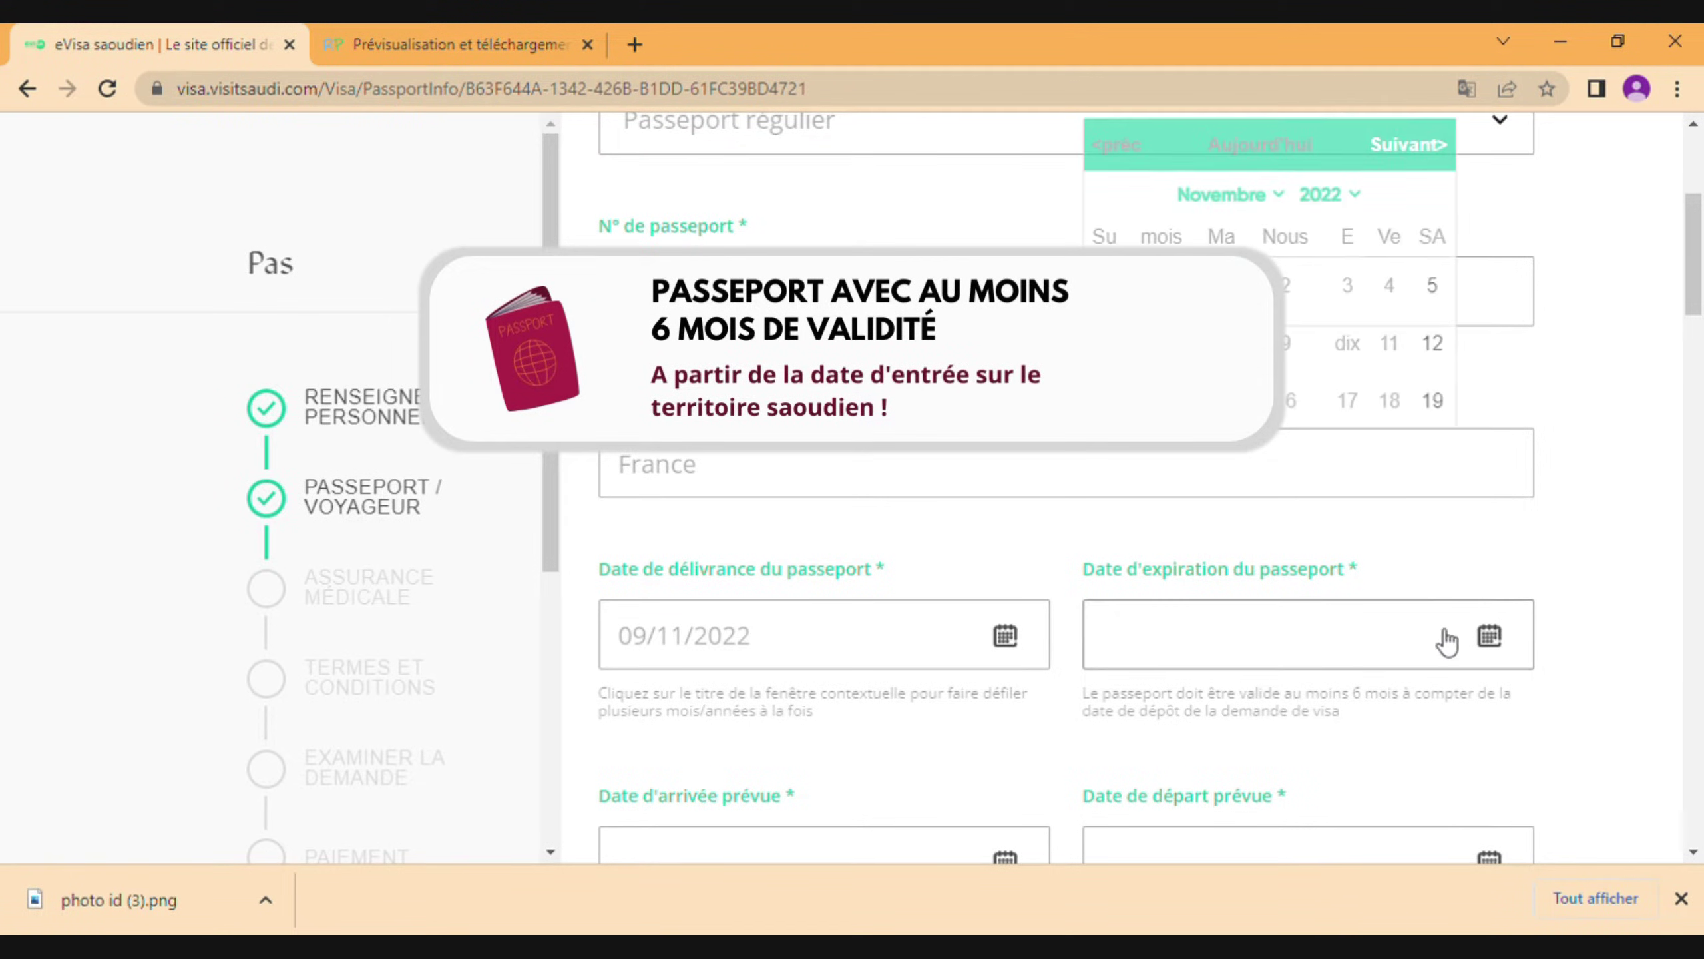
pyautogui.click(1354, 195)
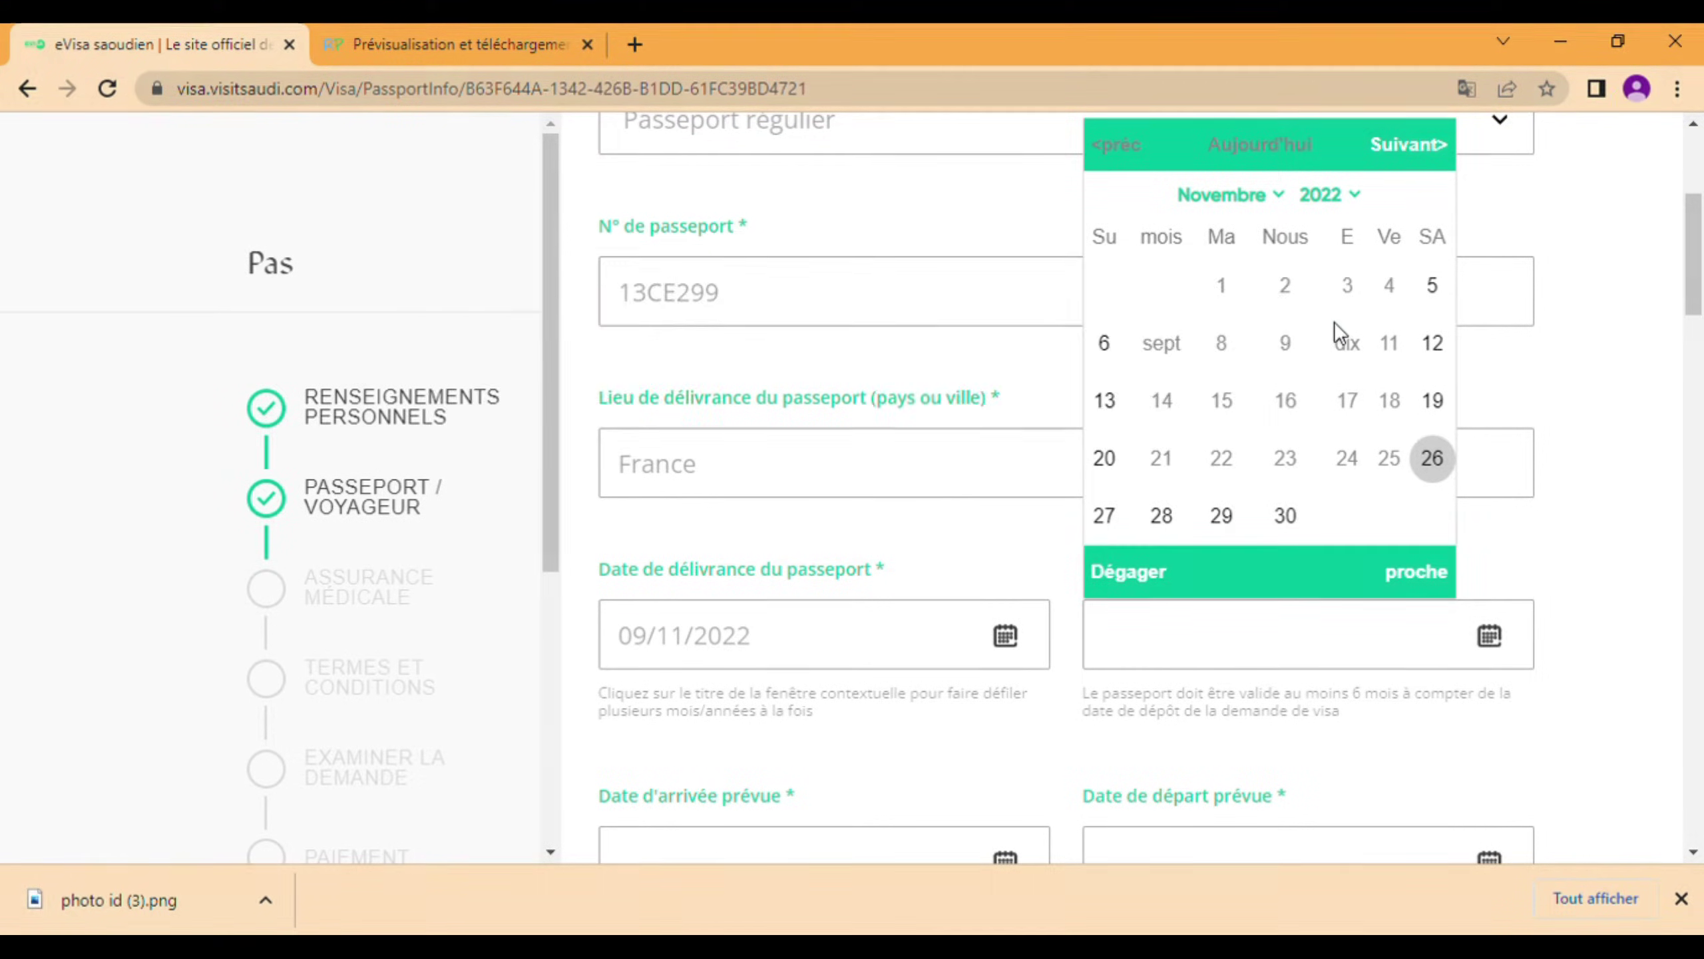
pyautogui.click(1337, 314)
pyautogui.click(1380, 458)
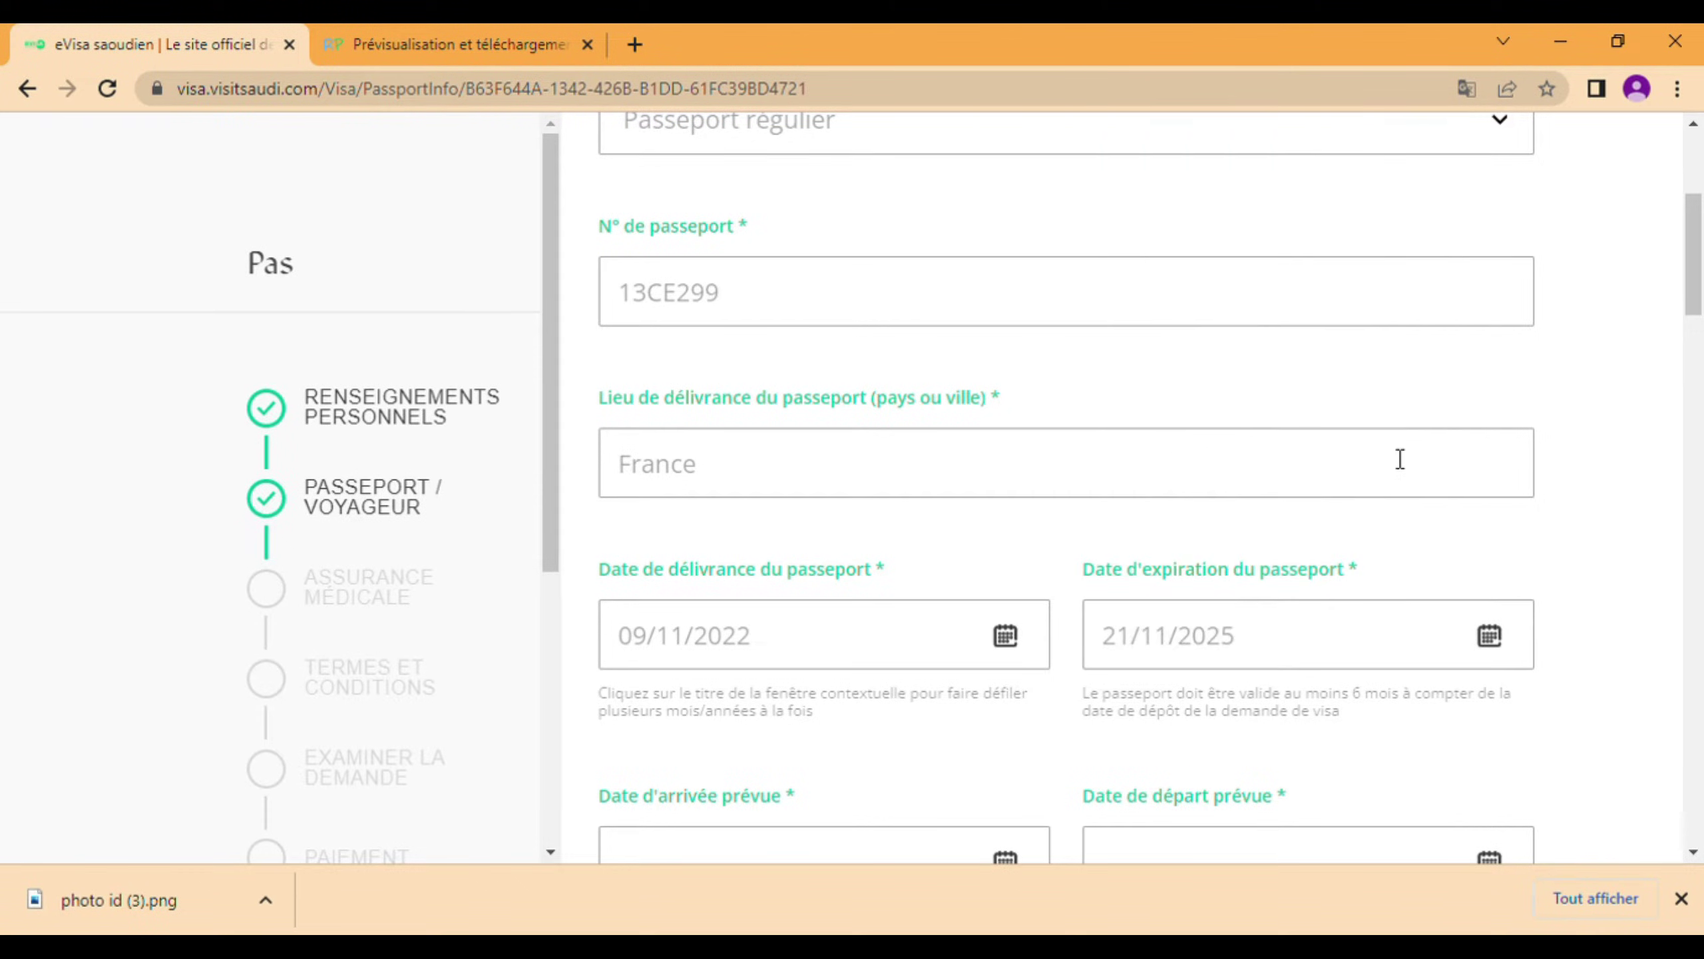
pyautogui.scroll(-3, 1250, 567)
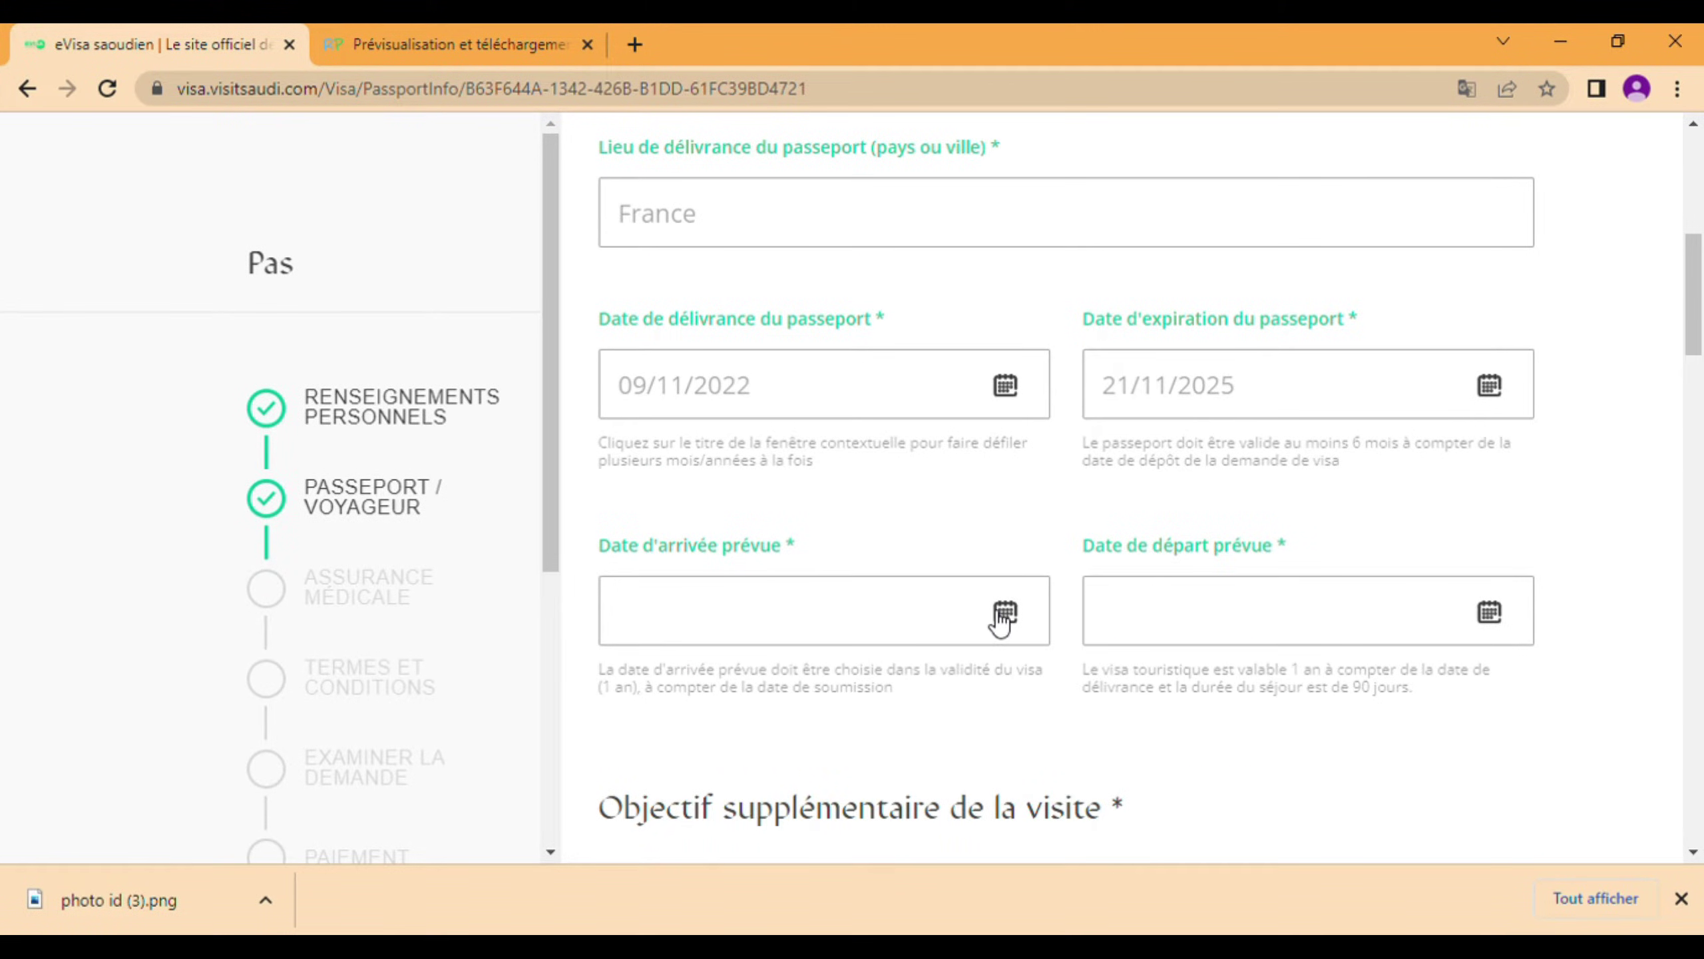
# Step: Set the planned stay from arrival 14/12/2022 to departure 31/12/2022
pyautogui.click(1003, 614)
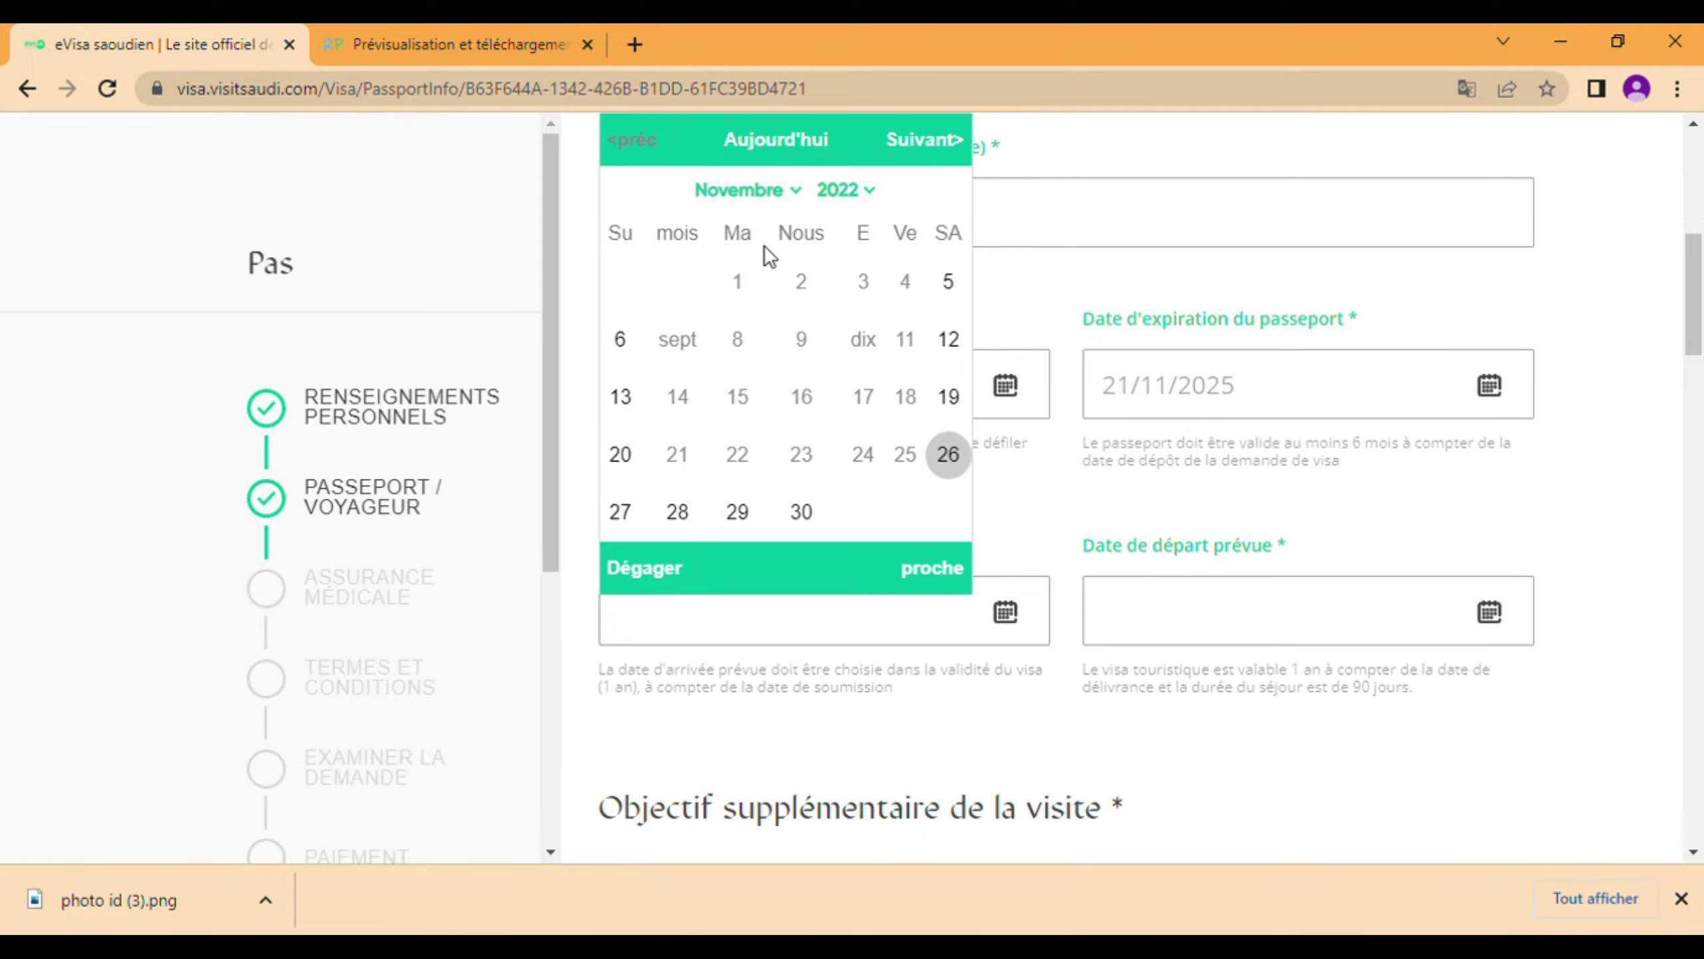
pyautogui.scroll(-1, 785, 252)
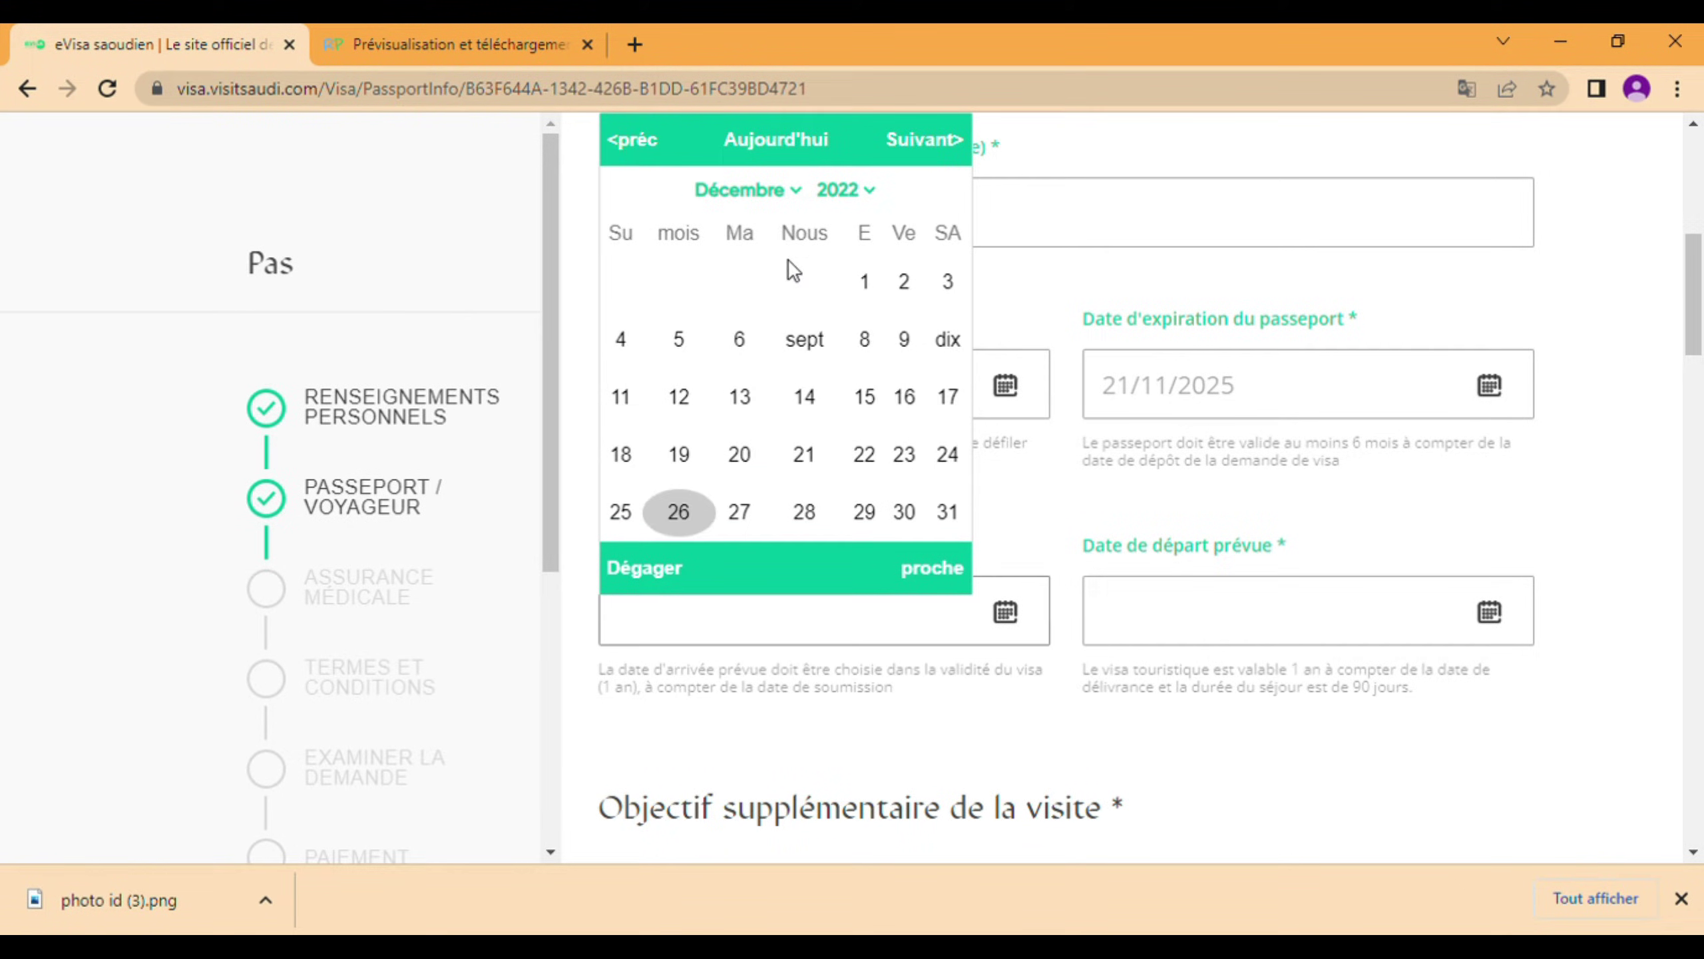
pyautogui.click(809, 398)
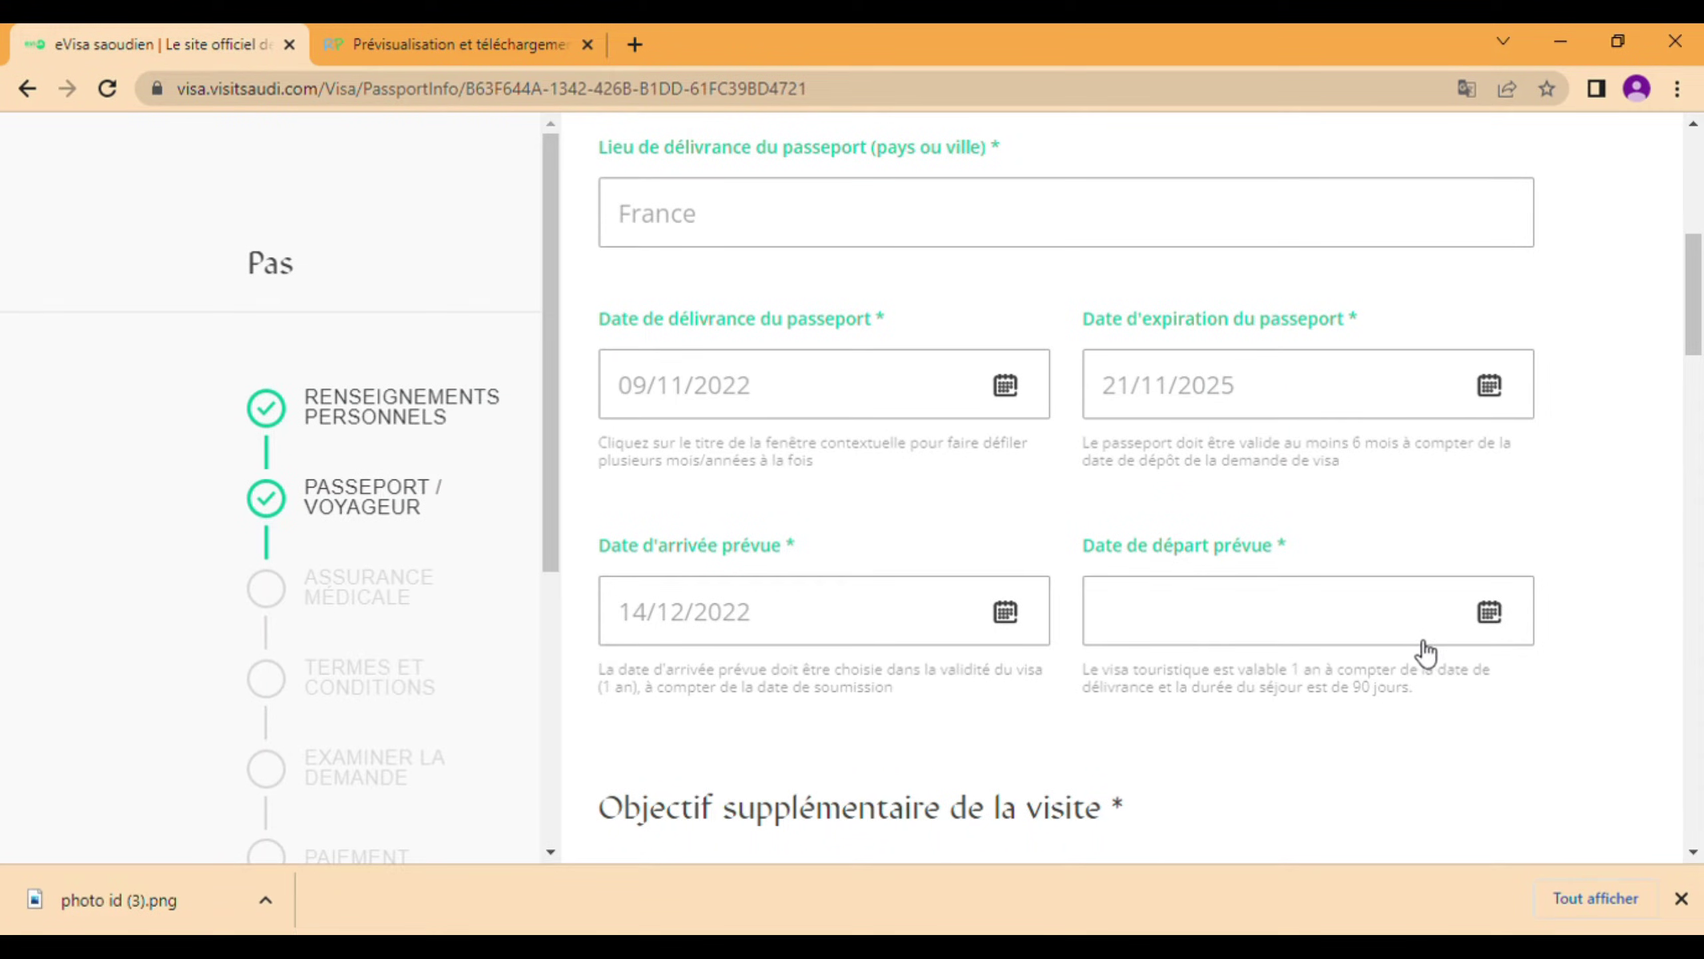
pyautogui.click(1491, 614)
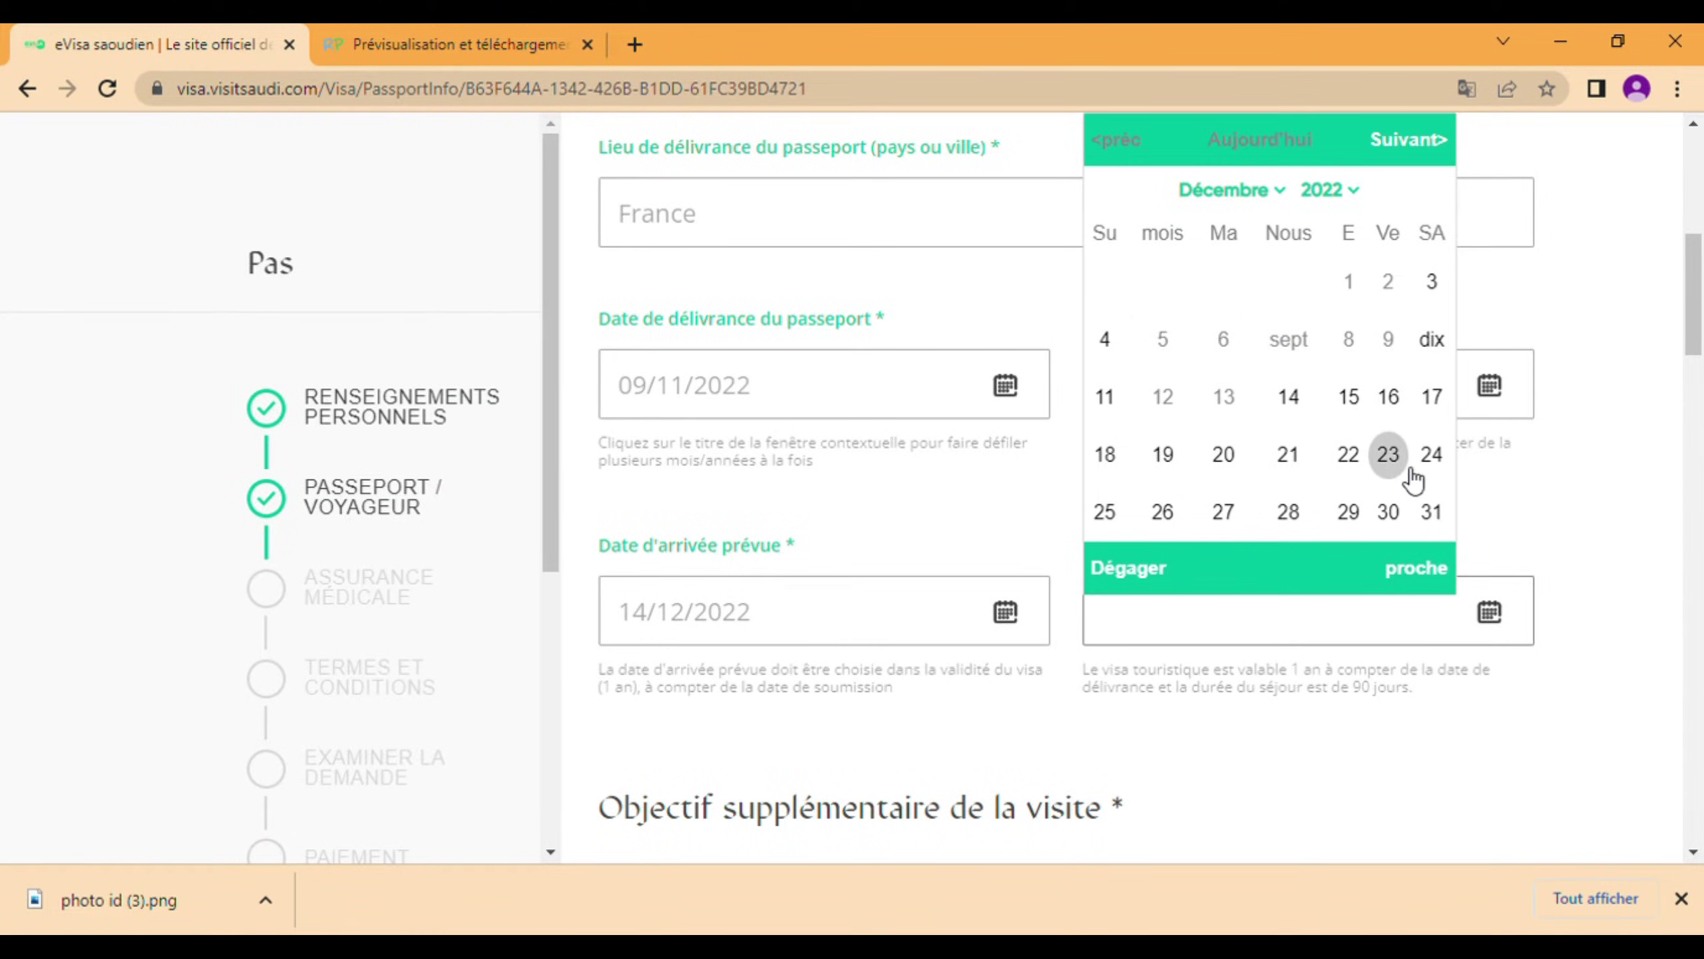
pyautogui.click(1432, 511)
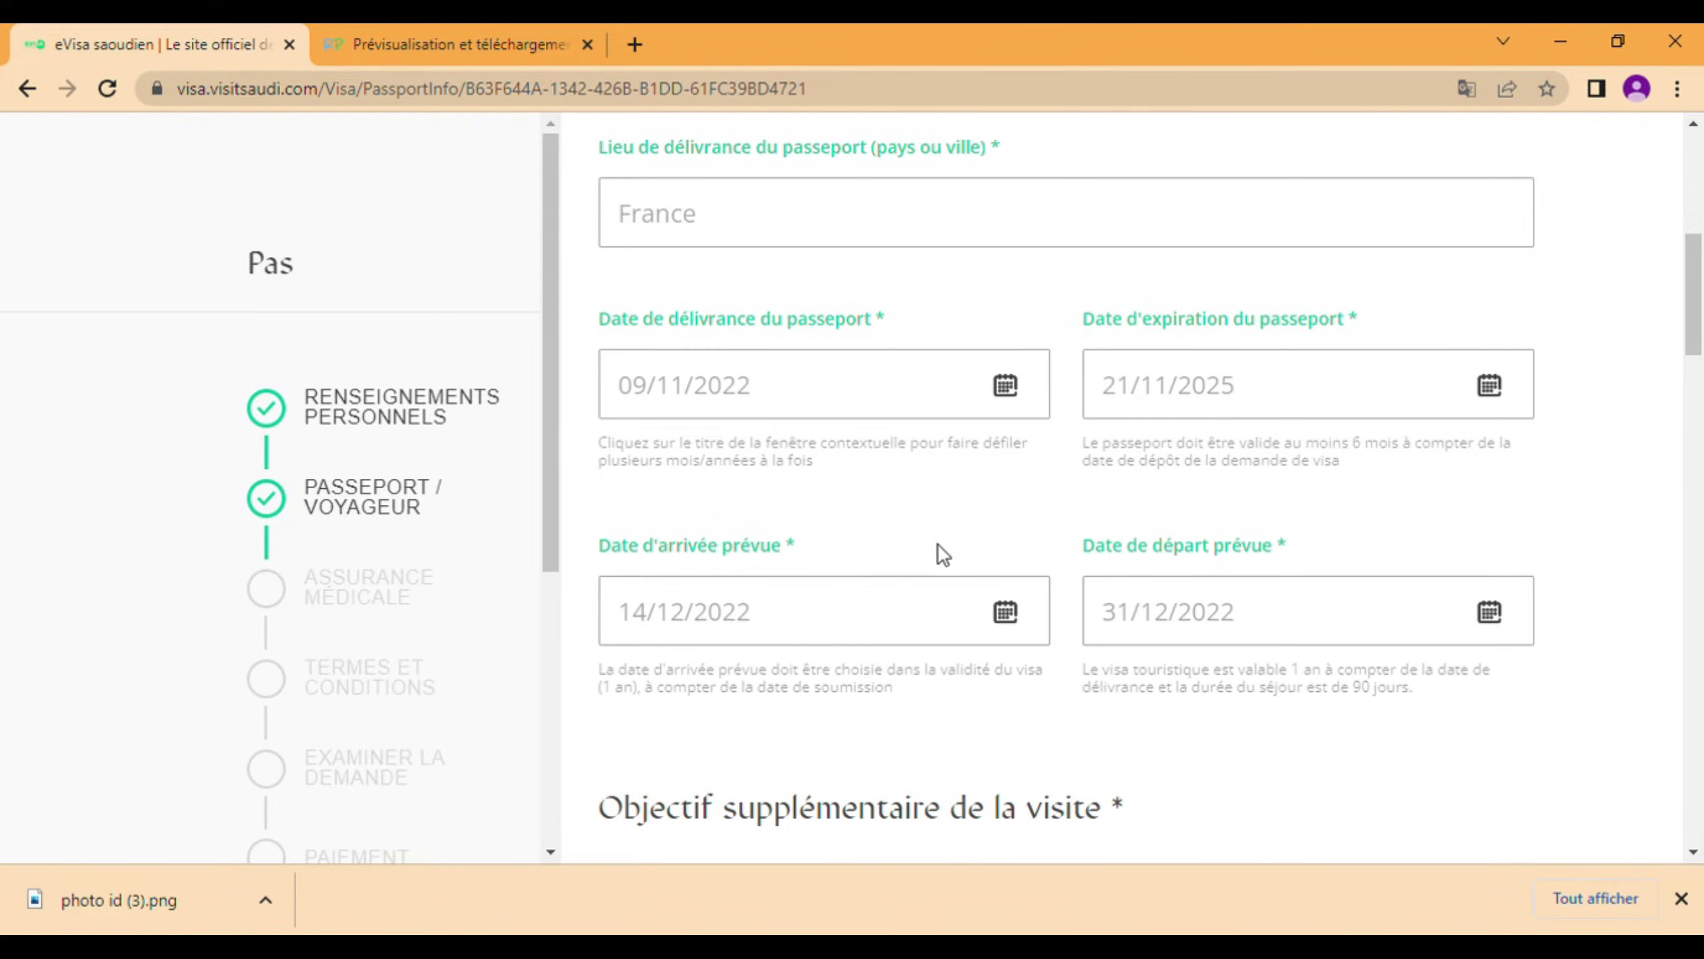
pyautogui.scroll(-5, 938, 547)
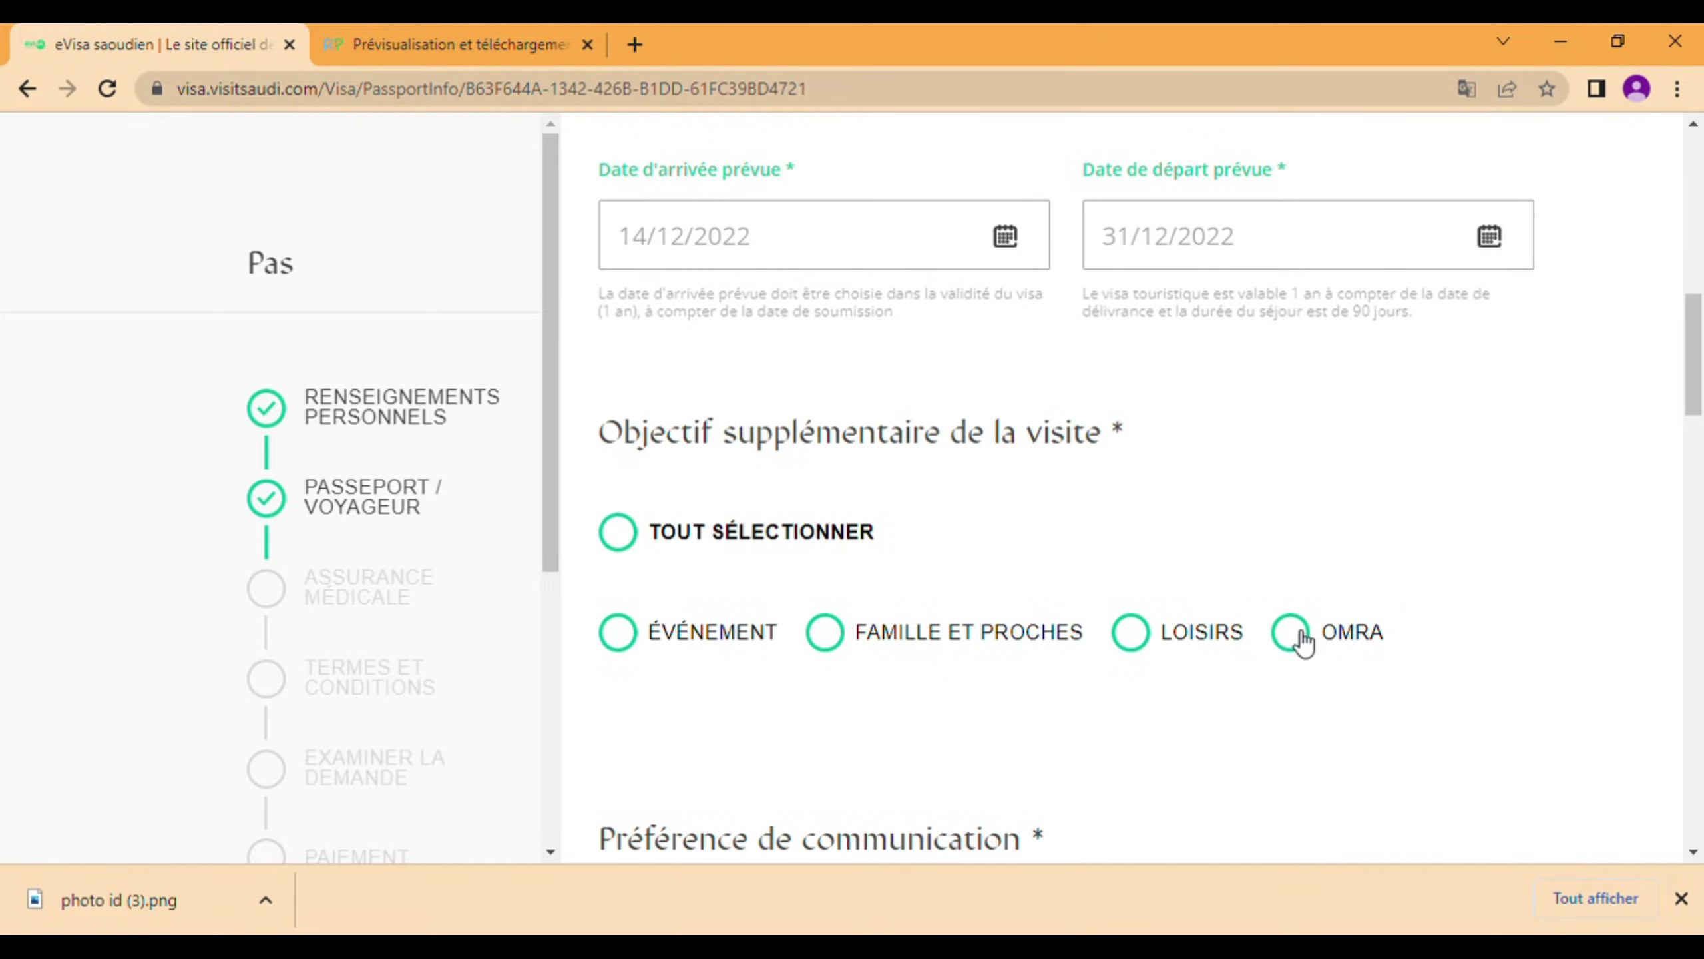
# Step: Tick OMRA and LOISIRS as extra visit purposes, then scroll to the residence address section
pyautogui.click(1296, 645)
pyautogui.click(1140, 651)
pyautogui.scroll(-2, 1208, 664)
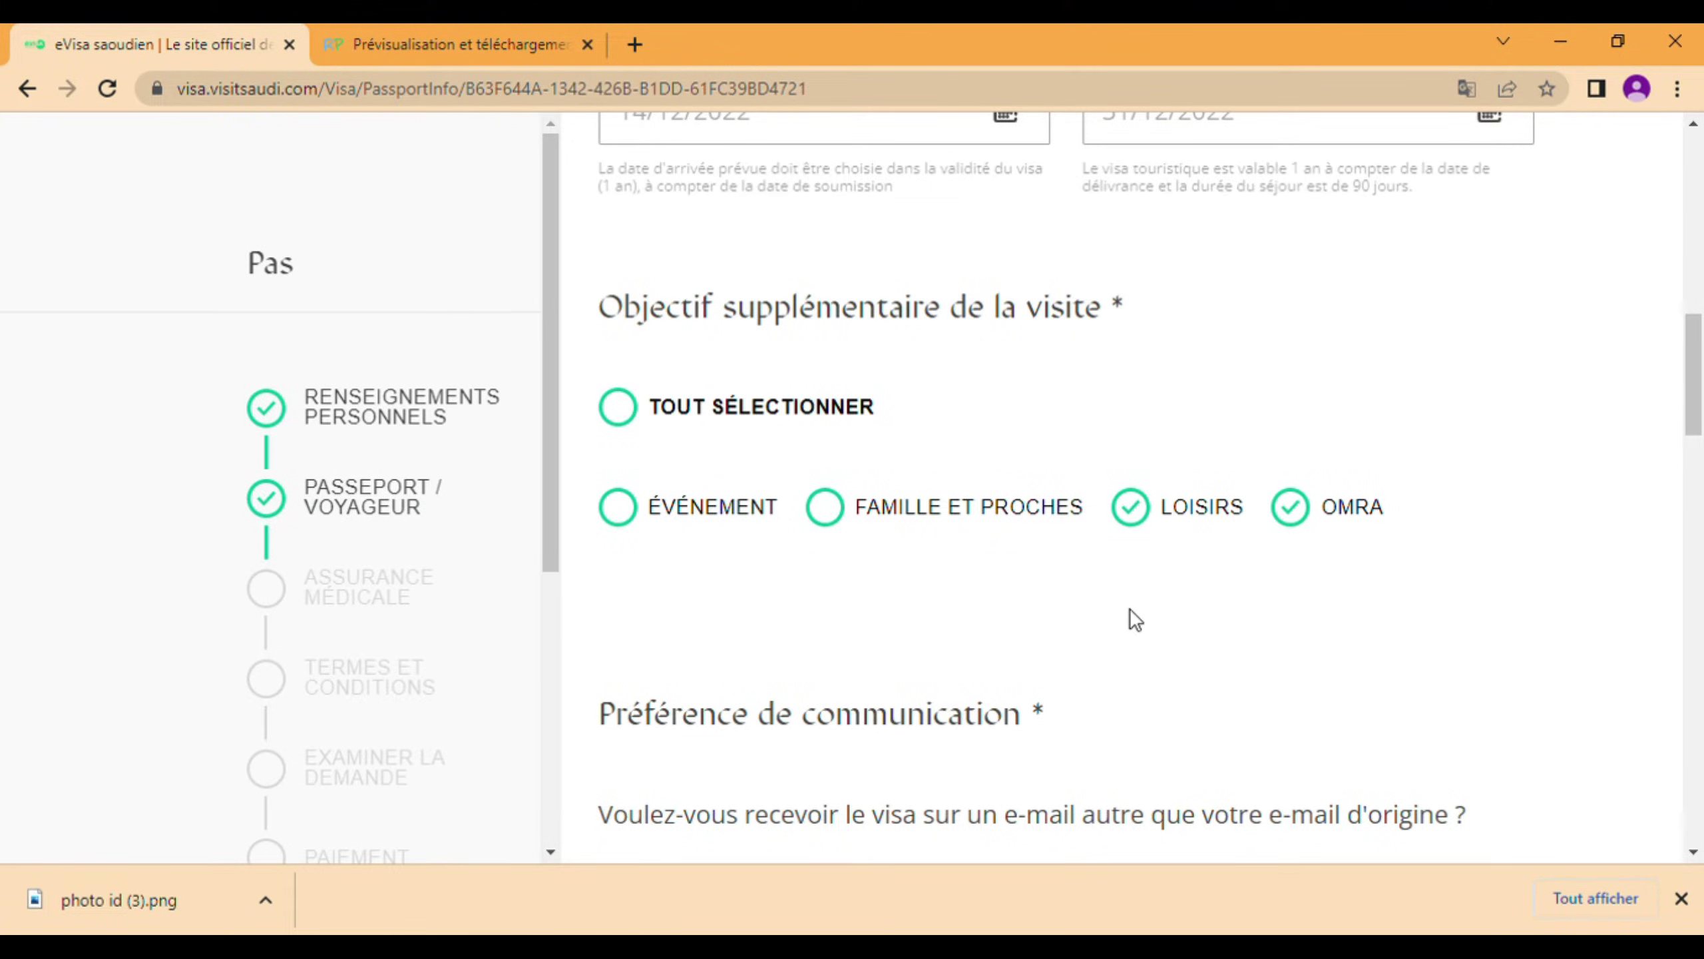
pyautogui.scroll(-3, 1134, 611)
pyautogui.scroll(-4, 1067, 489)
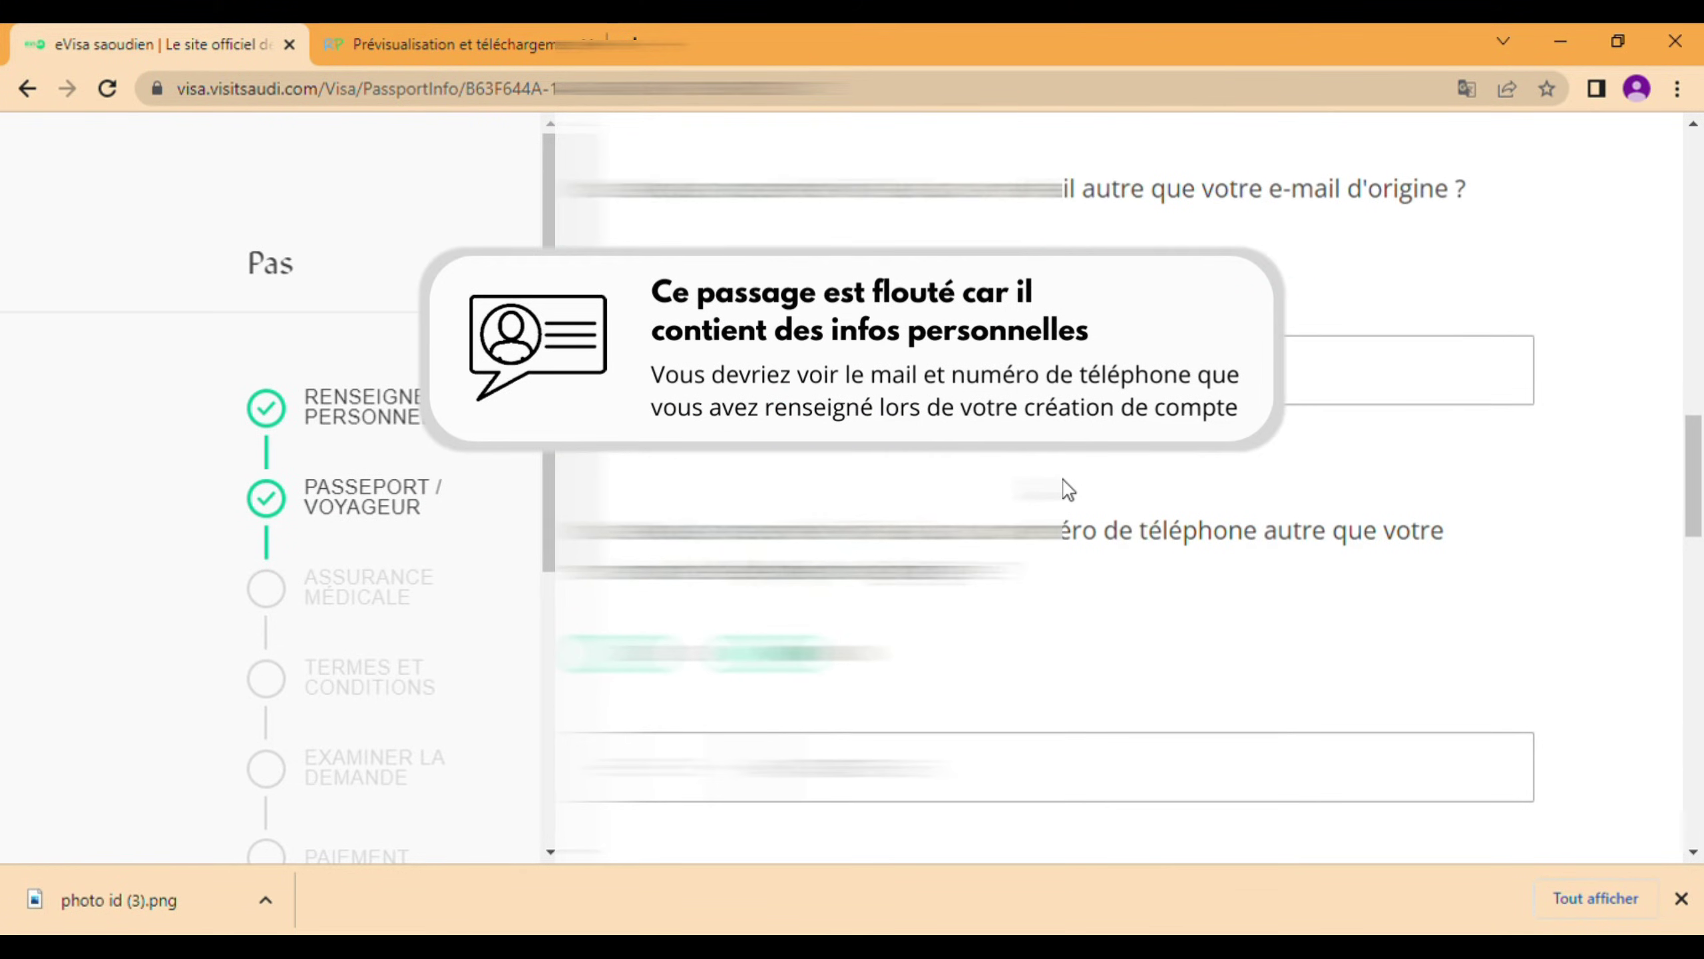
pyautogui.scroll(2, 1067, 489)
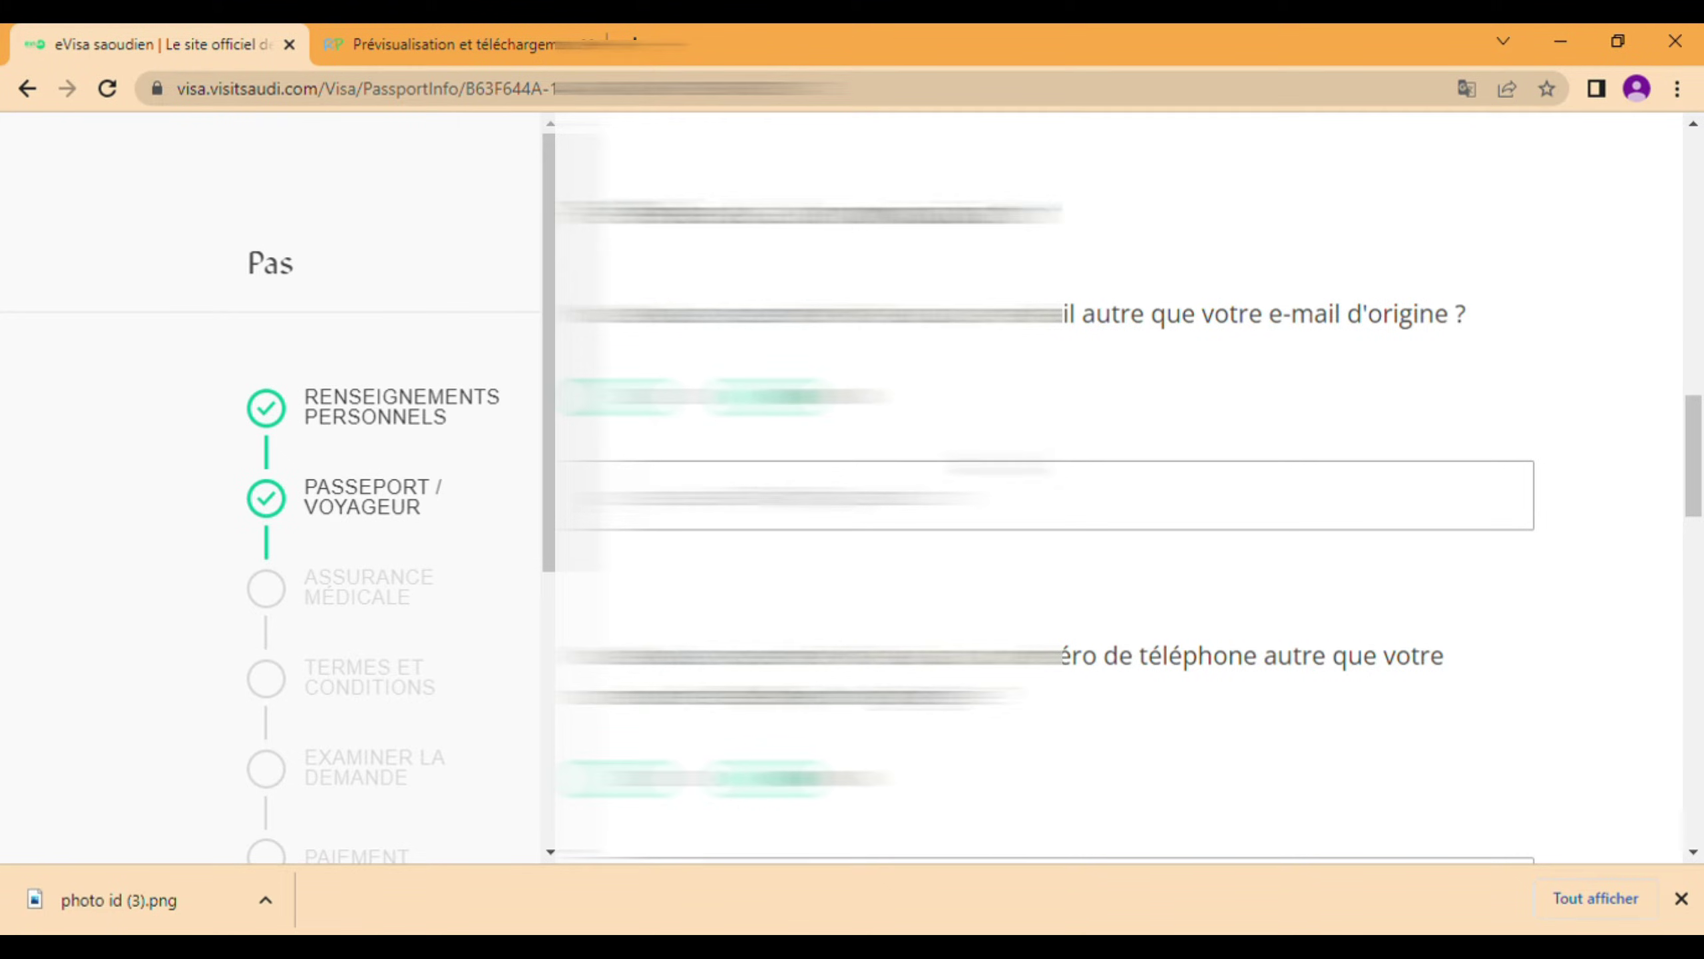
pyautogui.scroll(-10, 1047, 490)
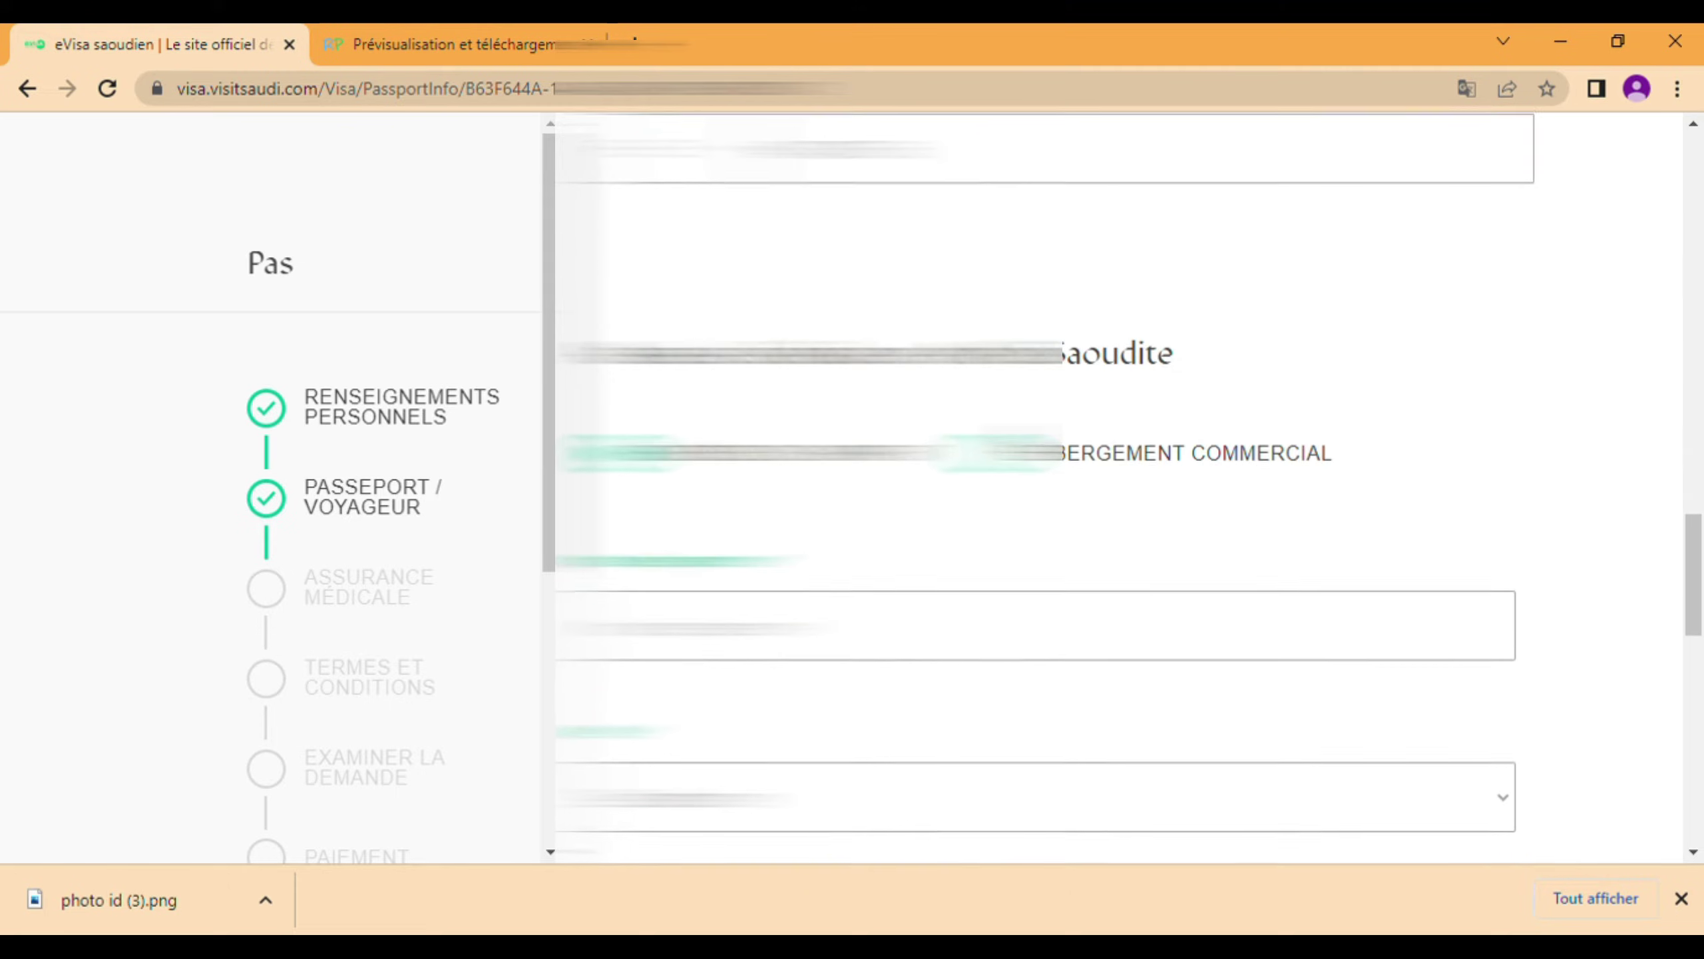
pyautogui.scroll(2, 923, 343)
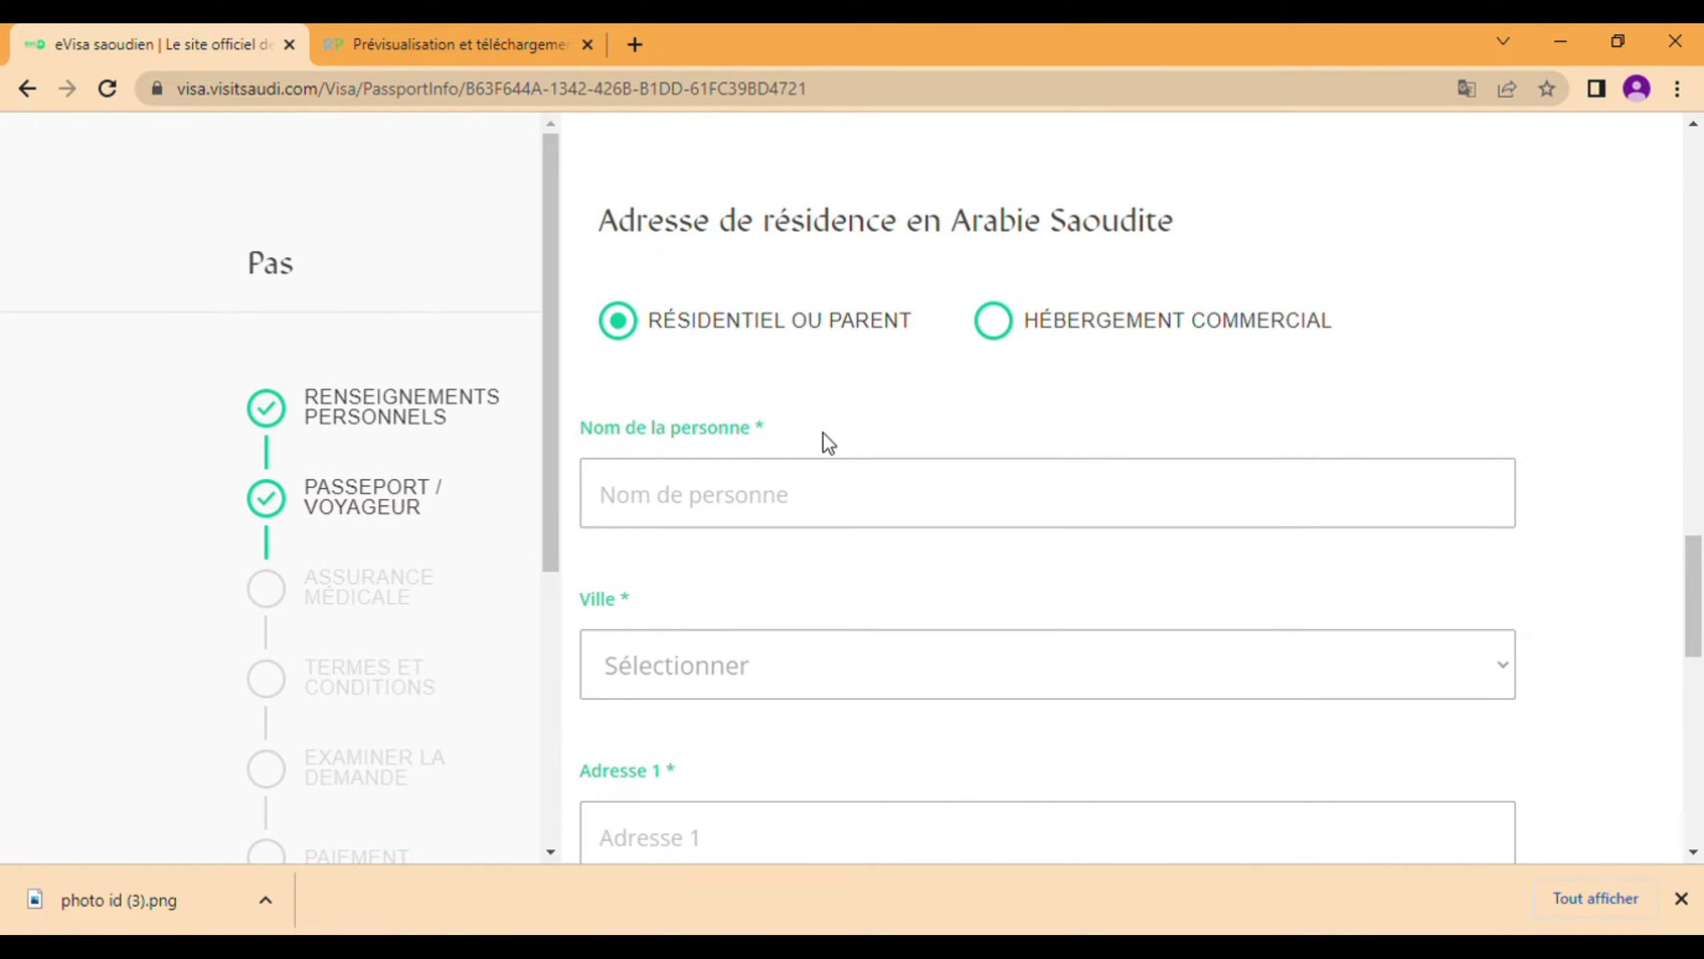
# Step: Set accommodation to Hébergement commercial with the hotel 'Hotel Fairmont Riyadh, Riyadh'
pyautogui.scroll(-6, 1003, 557)
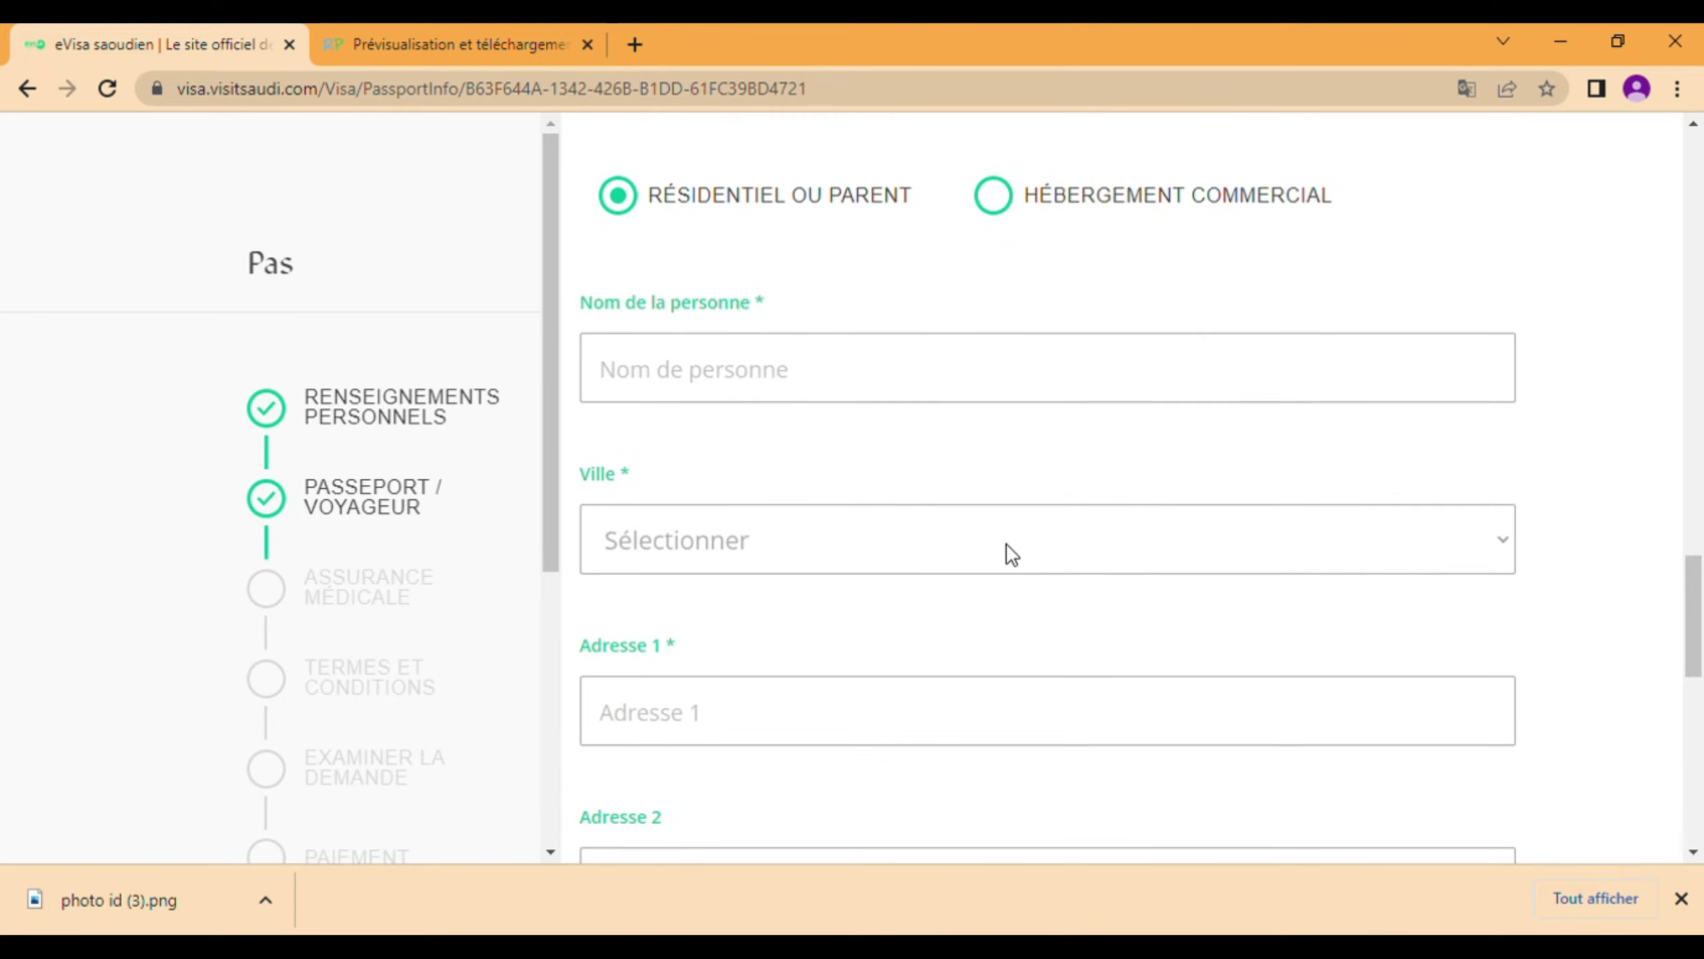
pyautogui.scroll(-1, 1021, 552)
pyautogui.scroll(-3, 1027, 478)
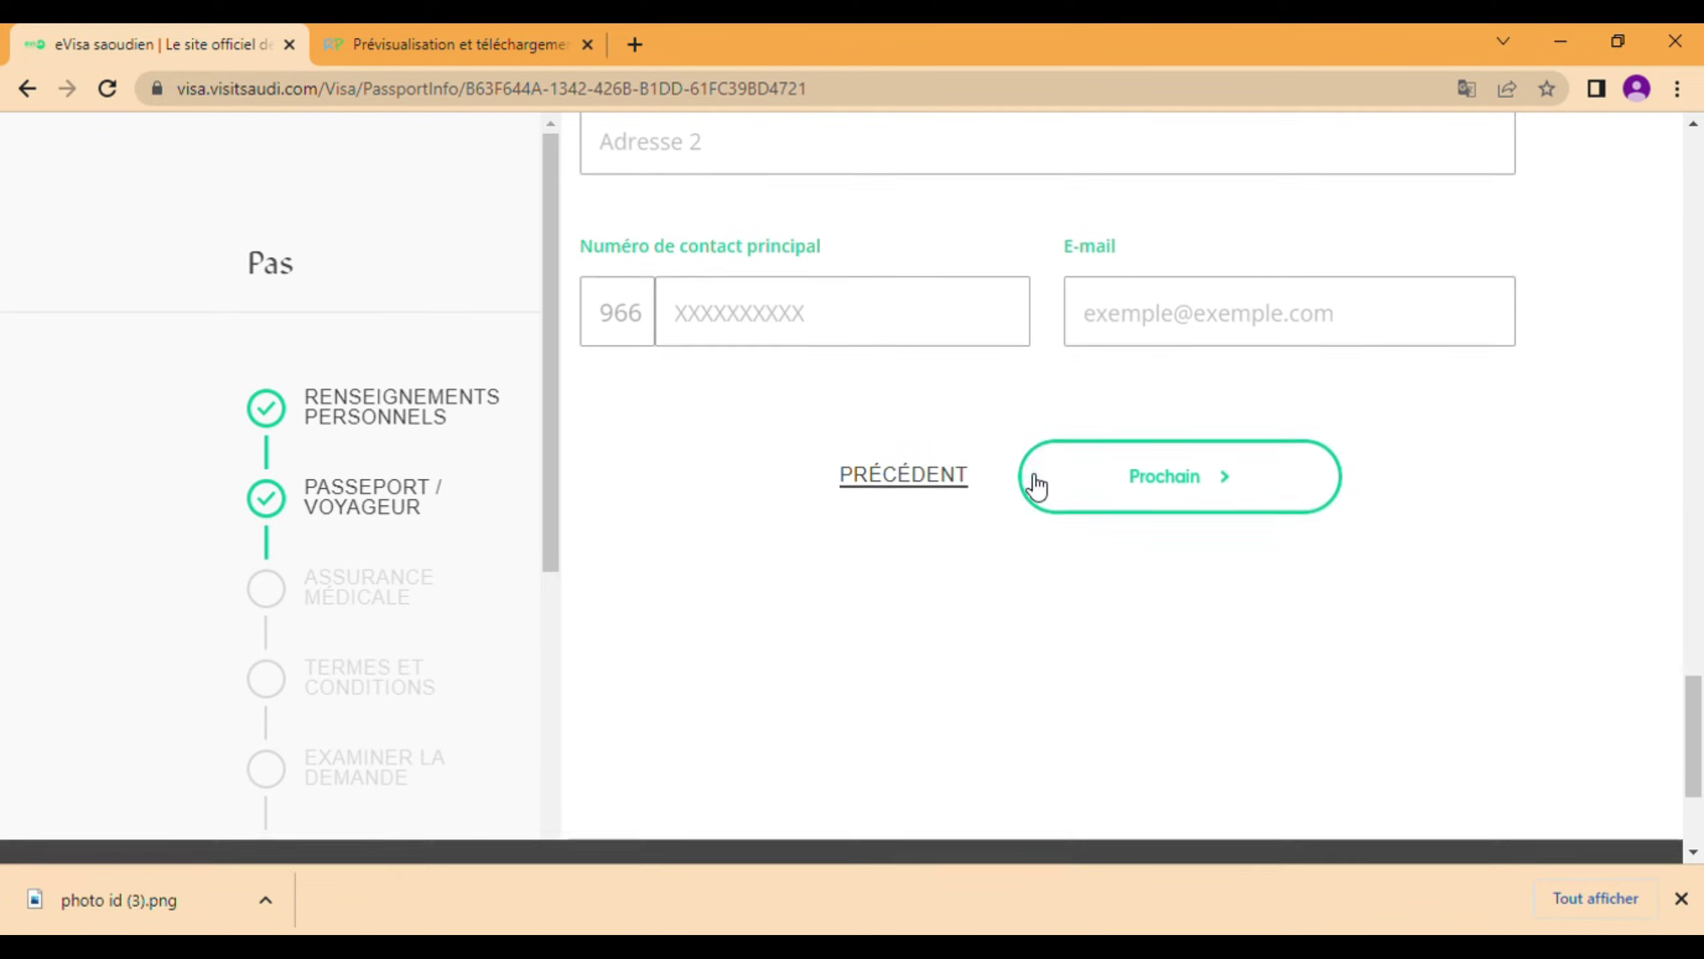
pyautogui.scroll(10, 1028, 471)
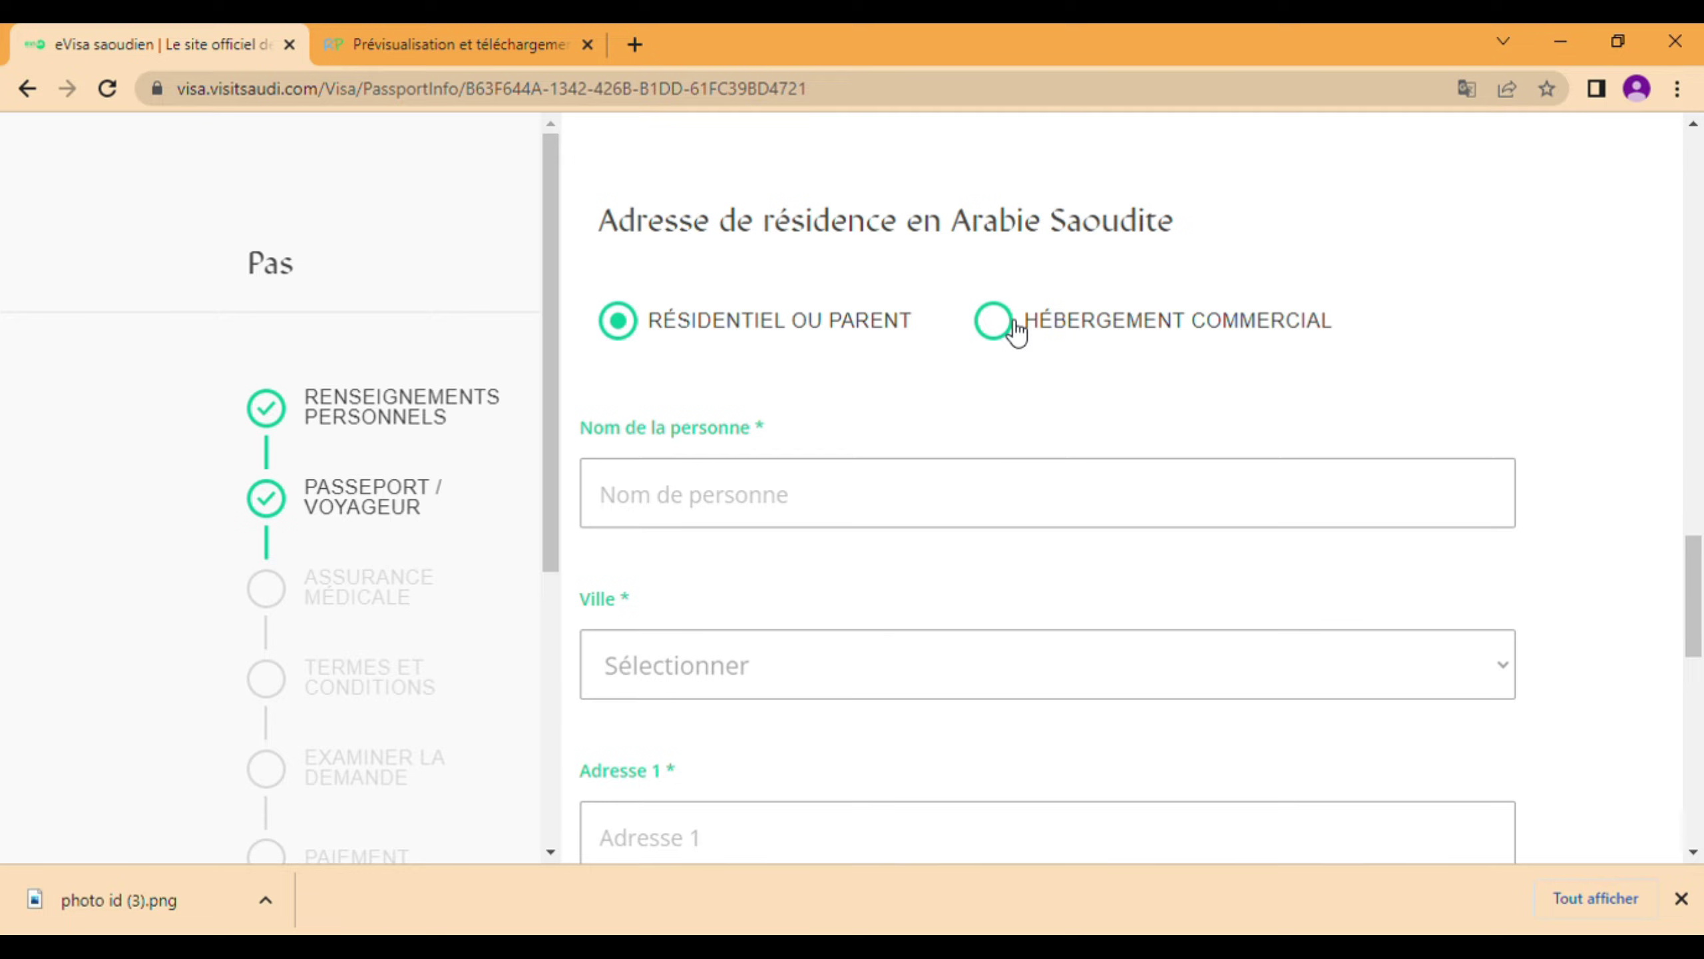
pyautogui.click(996, 328)
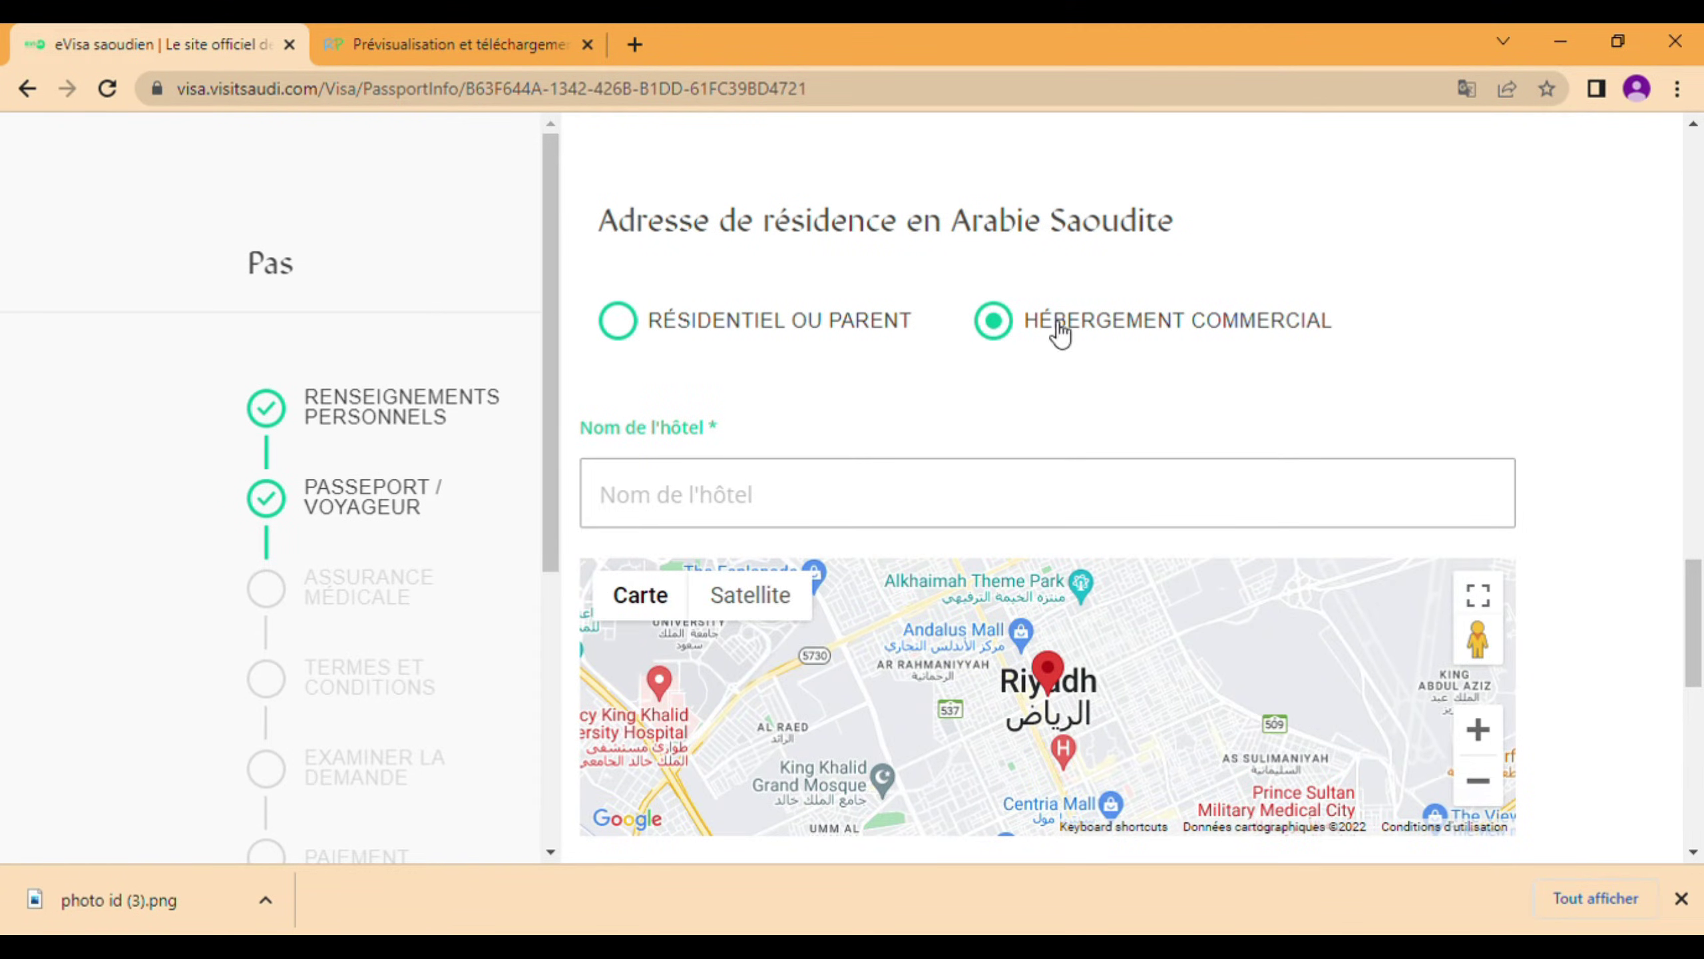
pyautogui.click(910, 496)
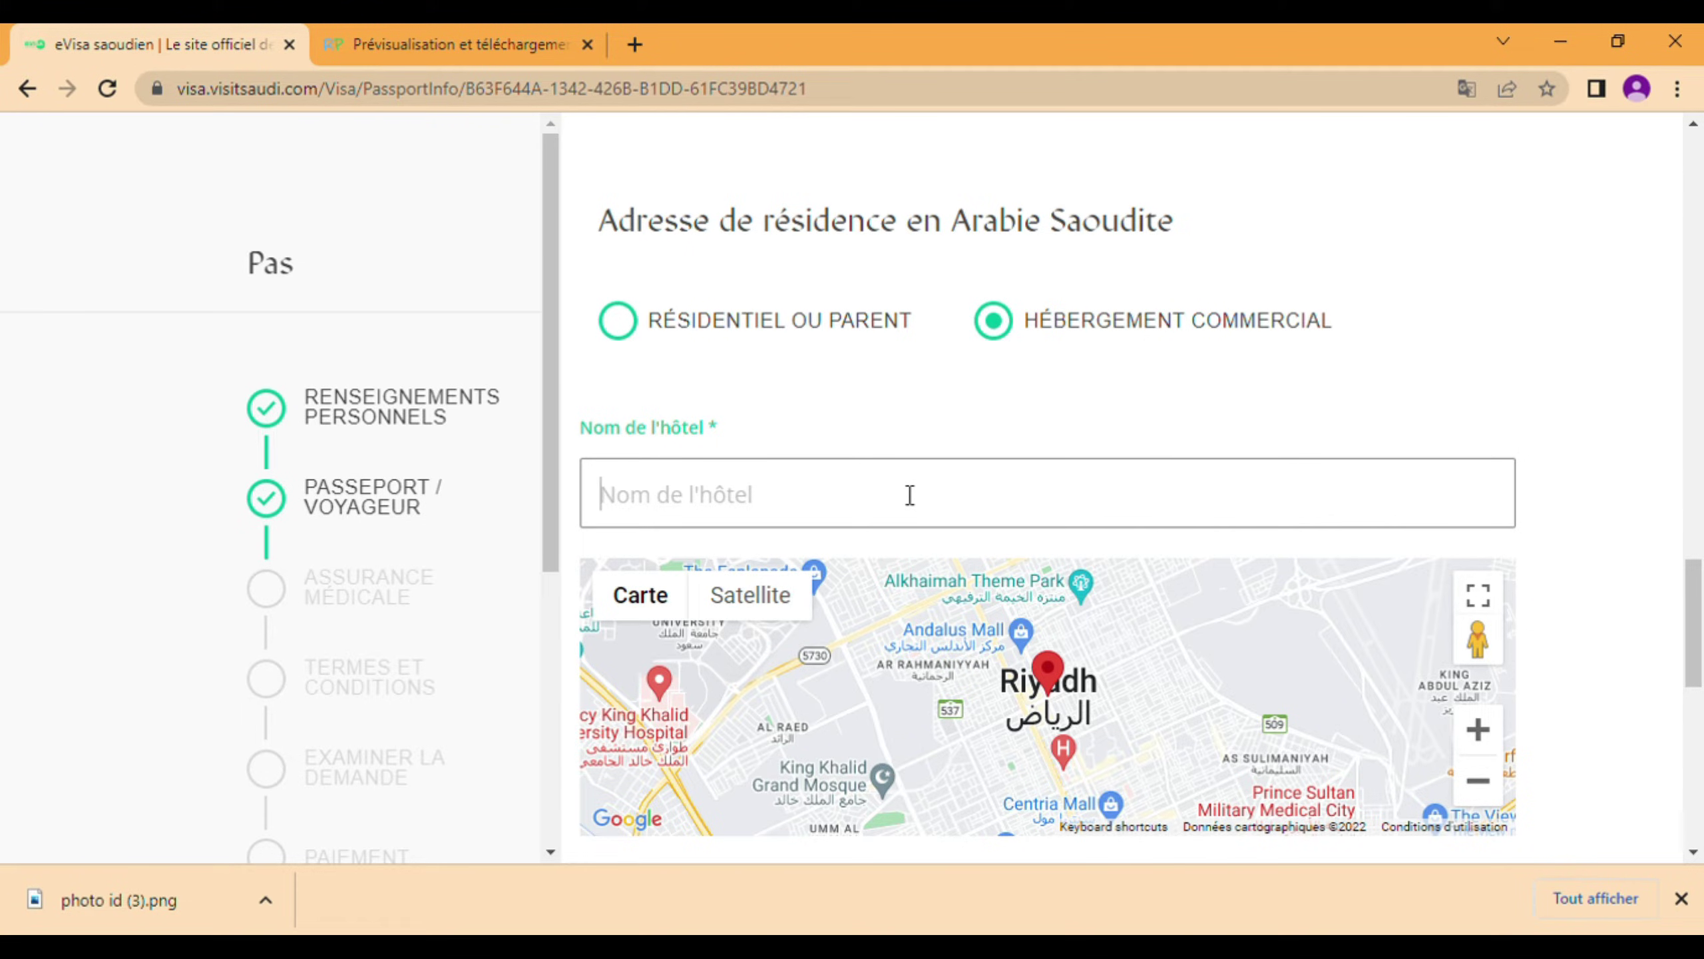
pyautogui.write('hotel')
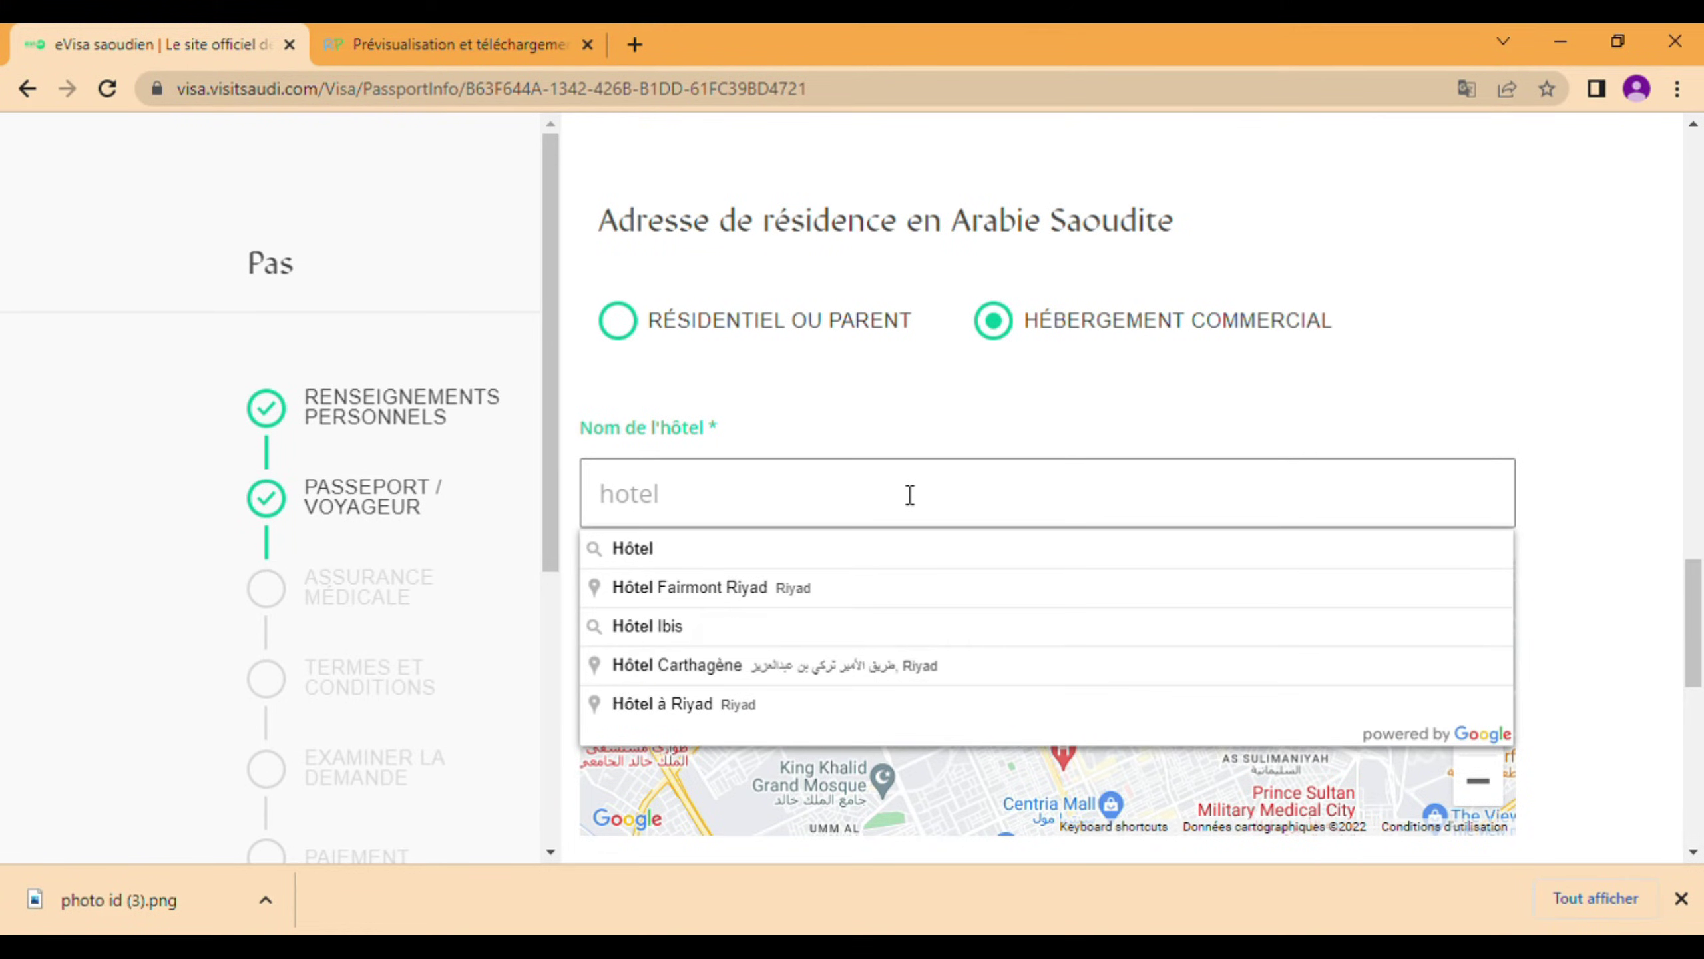
pyautogui.click(820, 594)
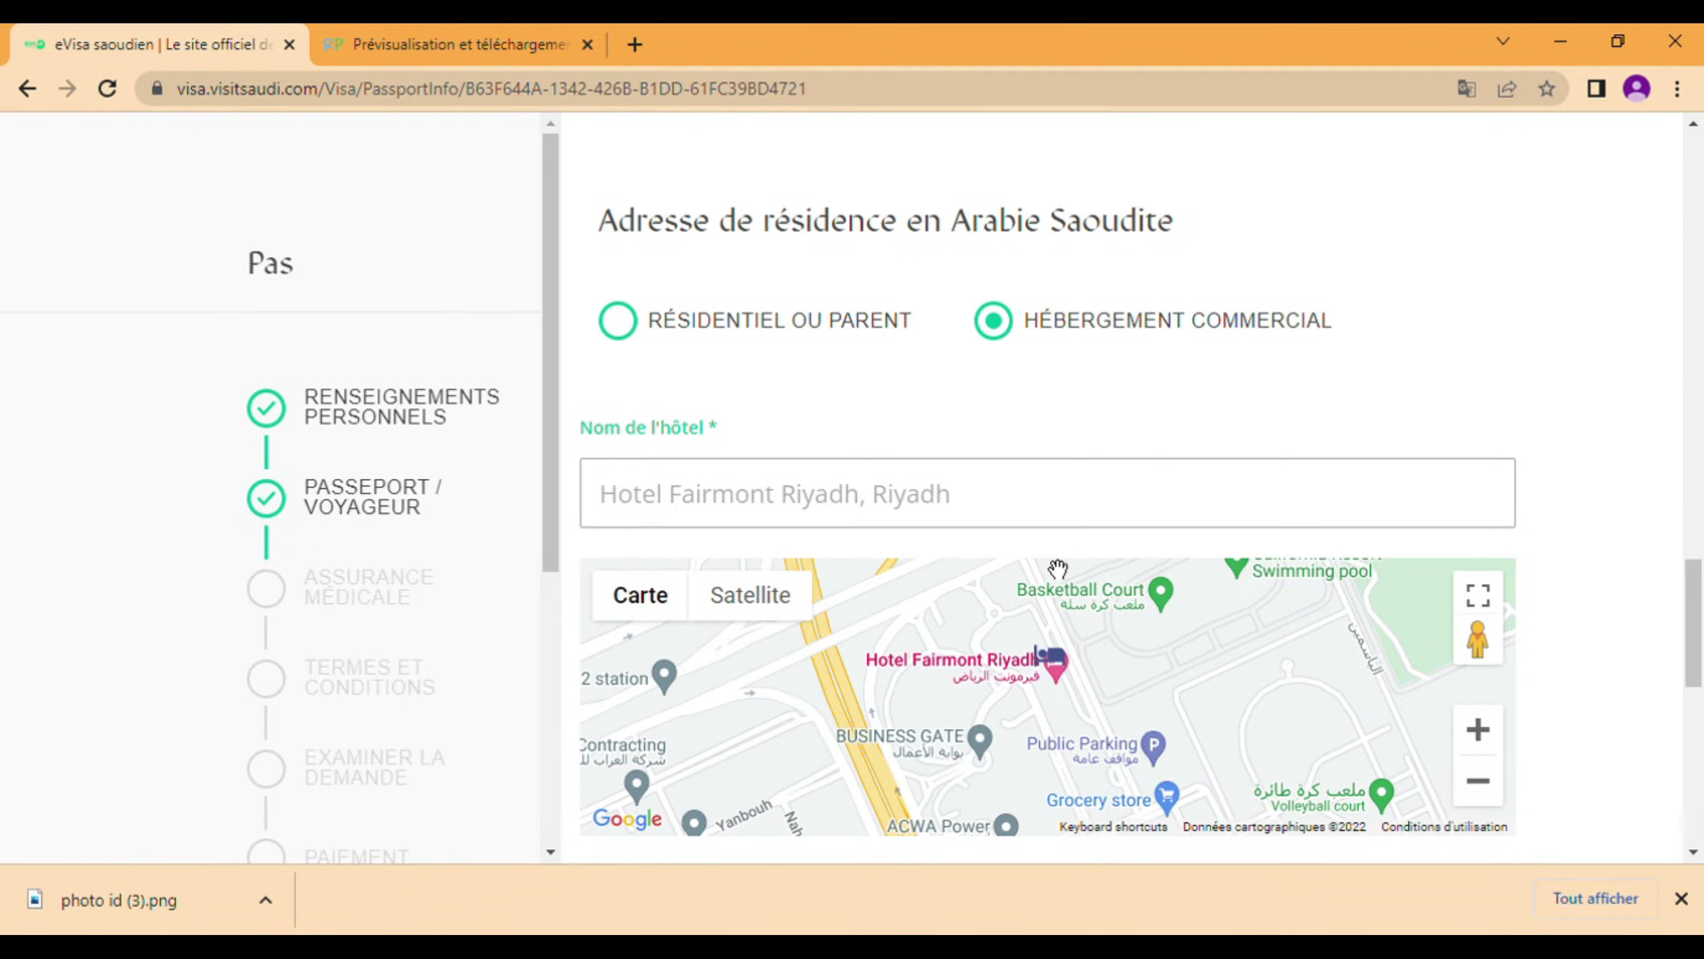
# Step: Continue from the passport and traveller step to the medical insurance page
pyautogui.scroll(-5, 1056, 567)
pyautogui.scroll(2, 1049, 559)
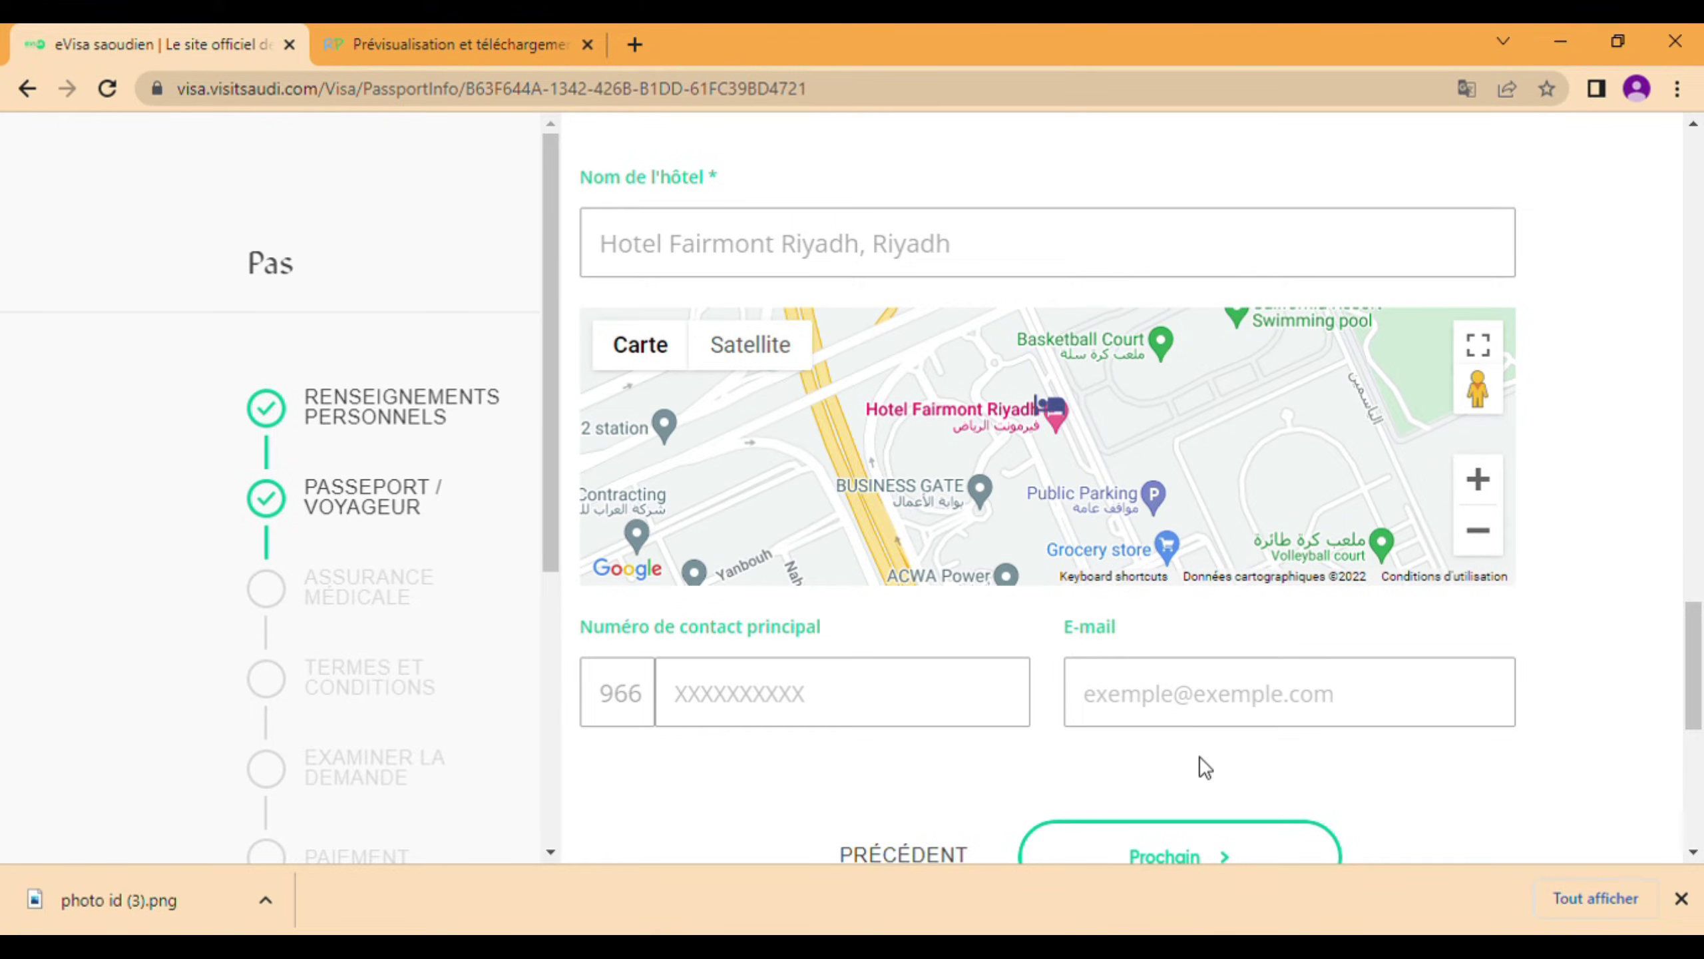
pyautogui.scroll(-2, 1208, 773)
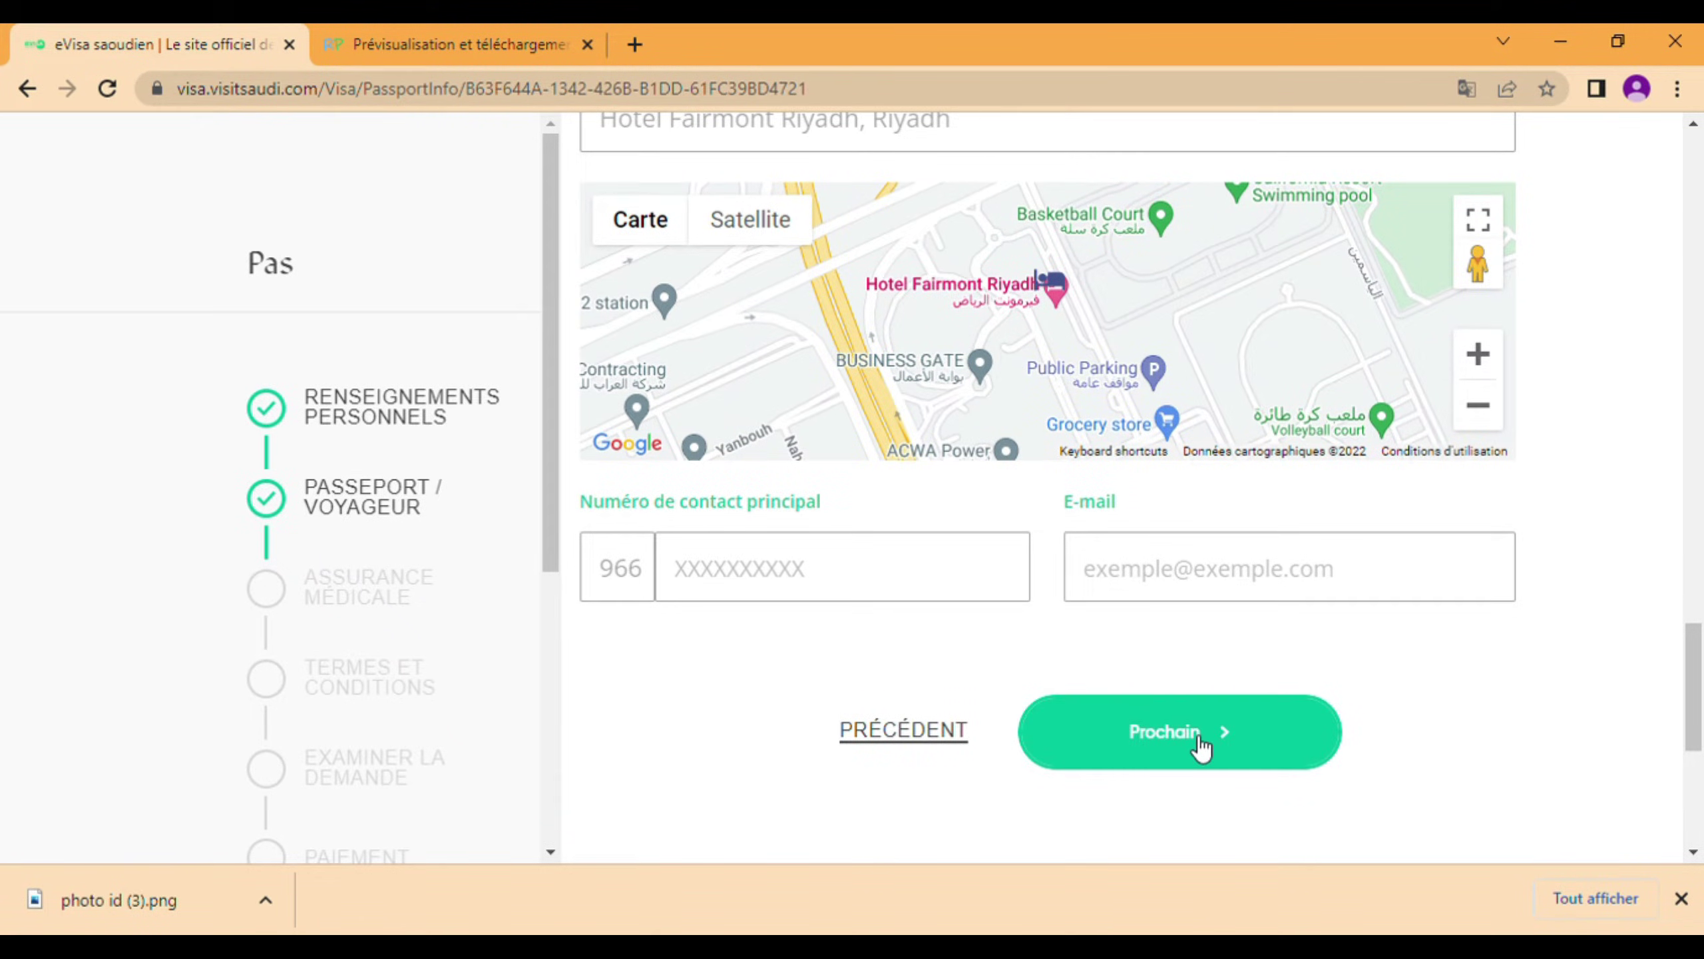
pyautogui.click(1201, 745)
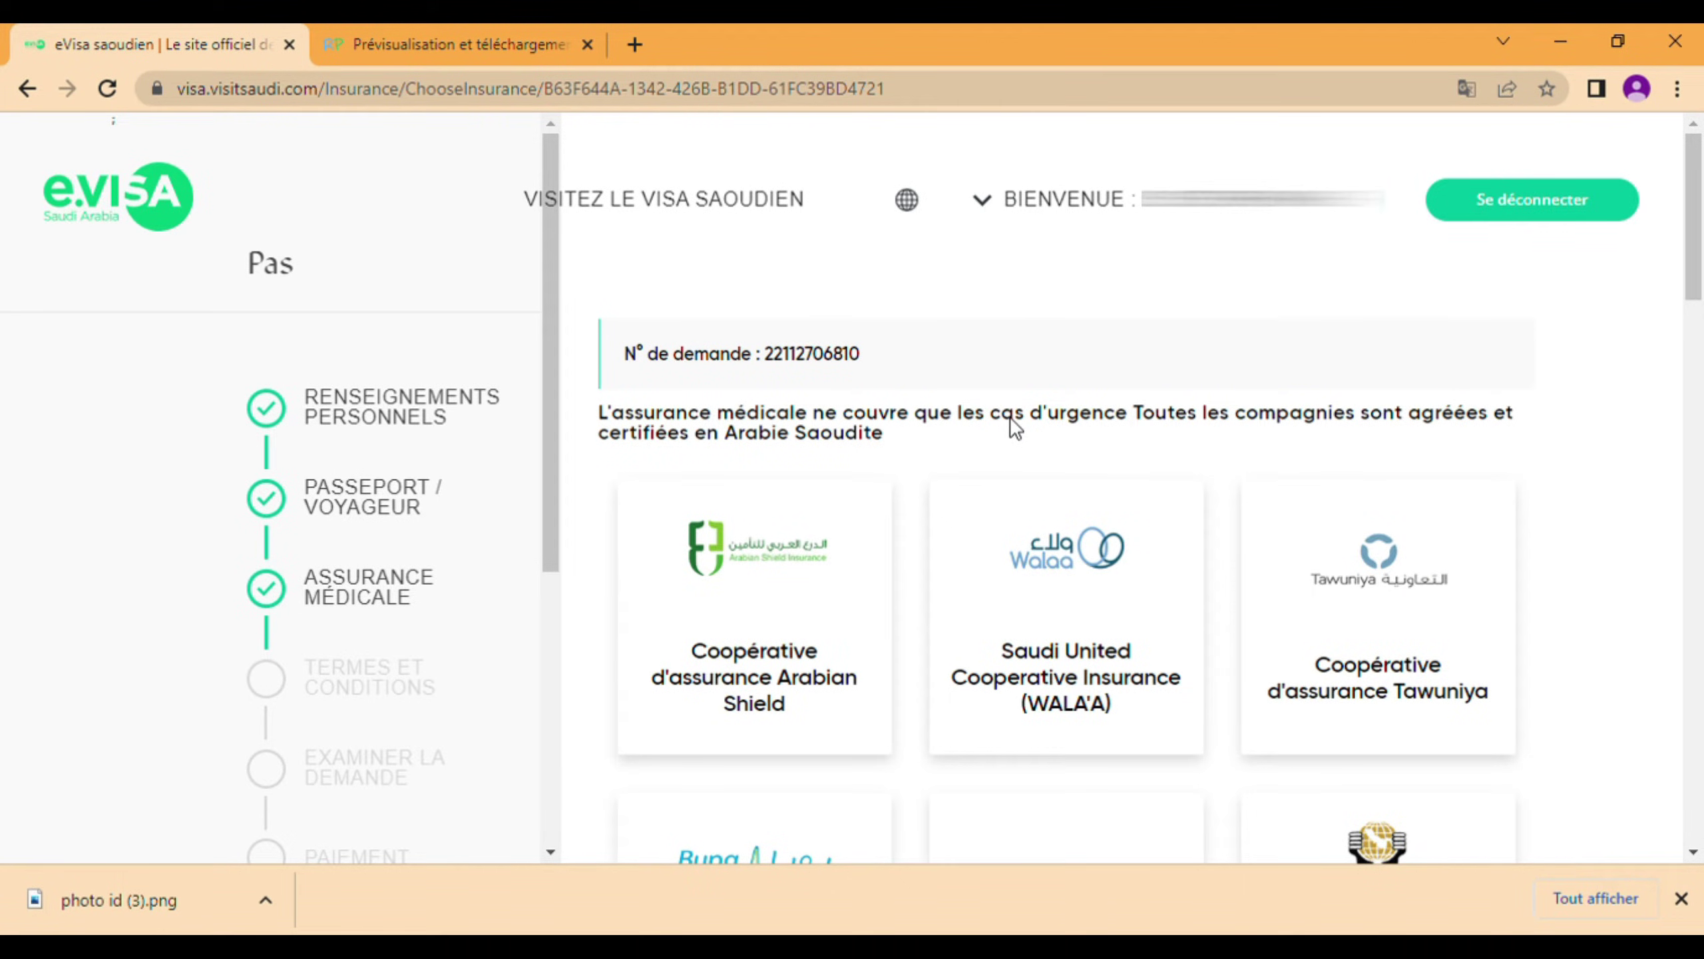
# Step: Accept the 180,00 SAR insurance coverage at the bottom of the insurance list
pyautogui.scroll(-5, 1028, 415)
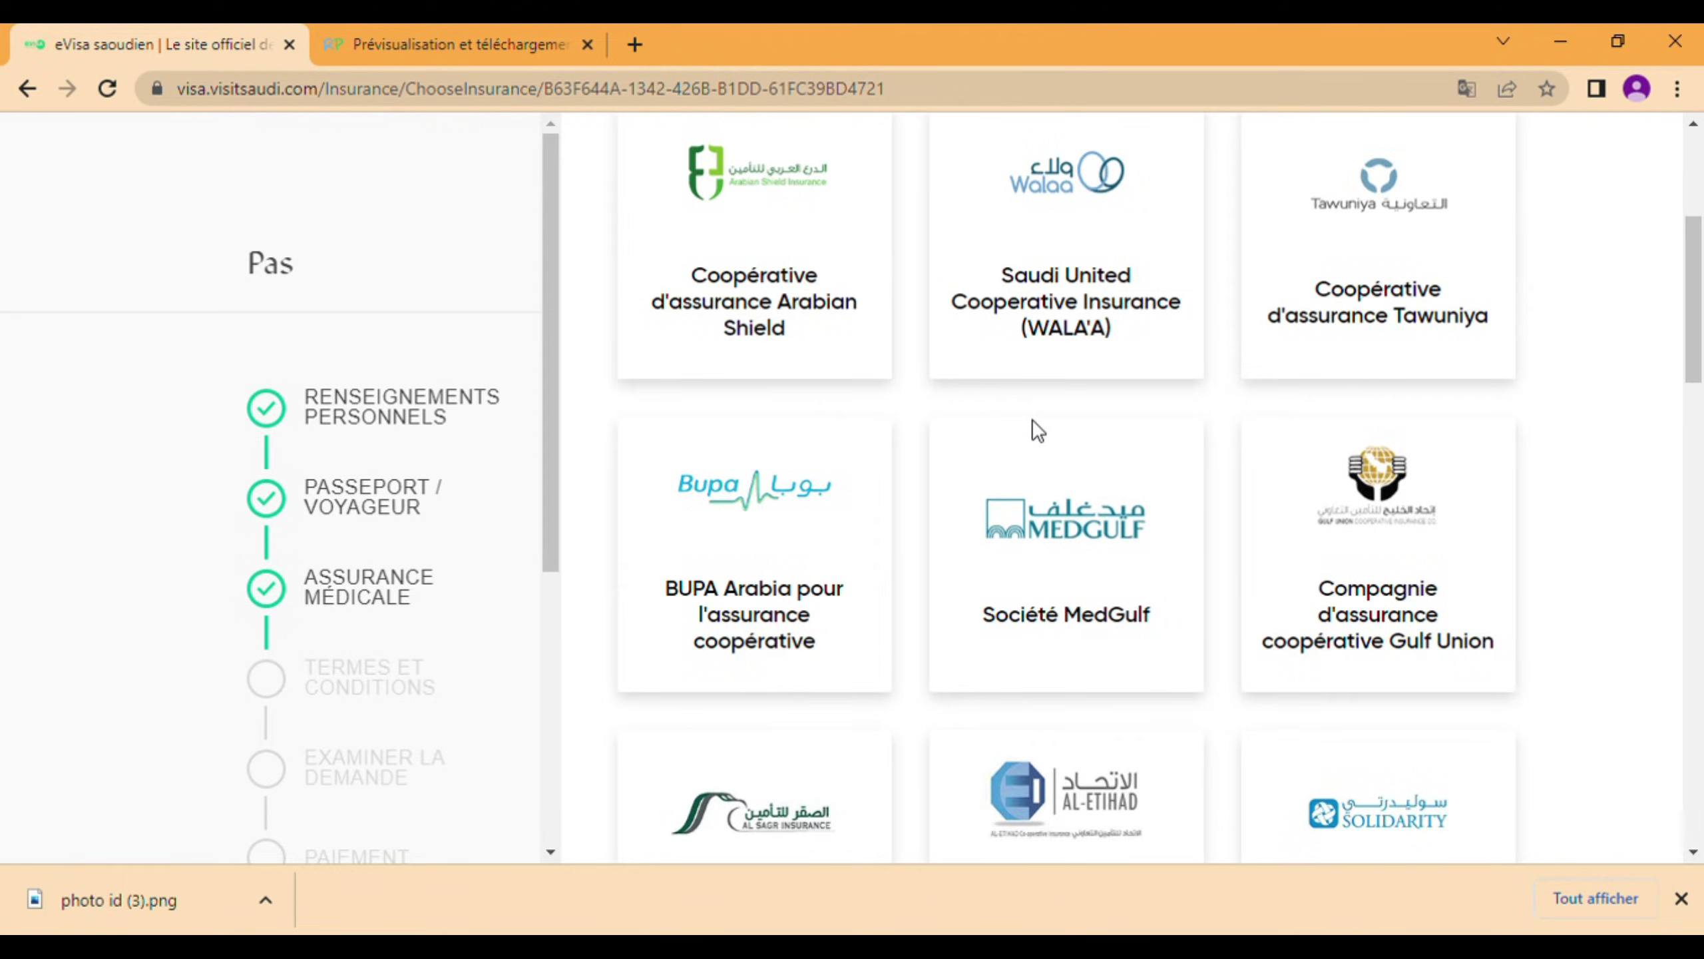
pyautogui.scroll(-4, 1032, 418)
pyautogui.scroll(-10, 1036, 418)
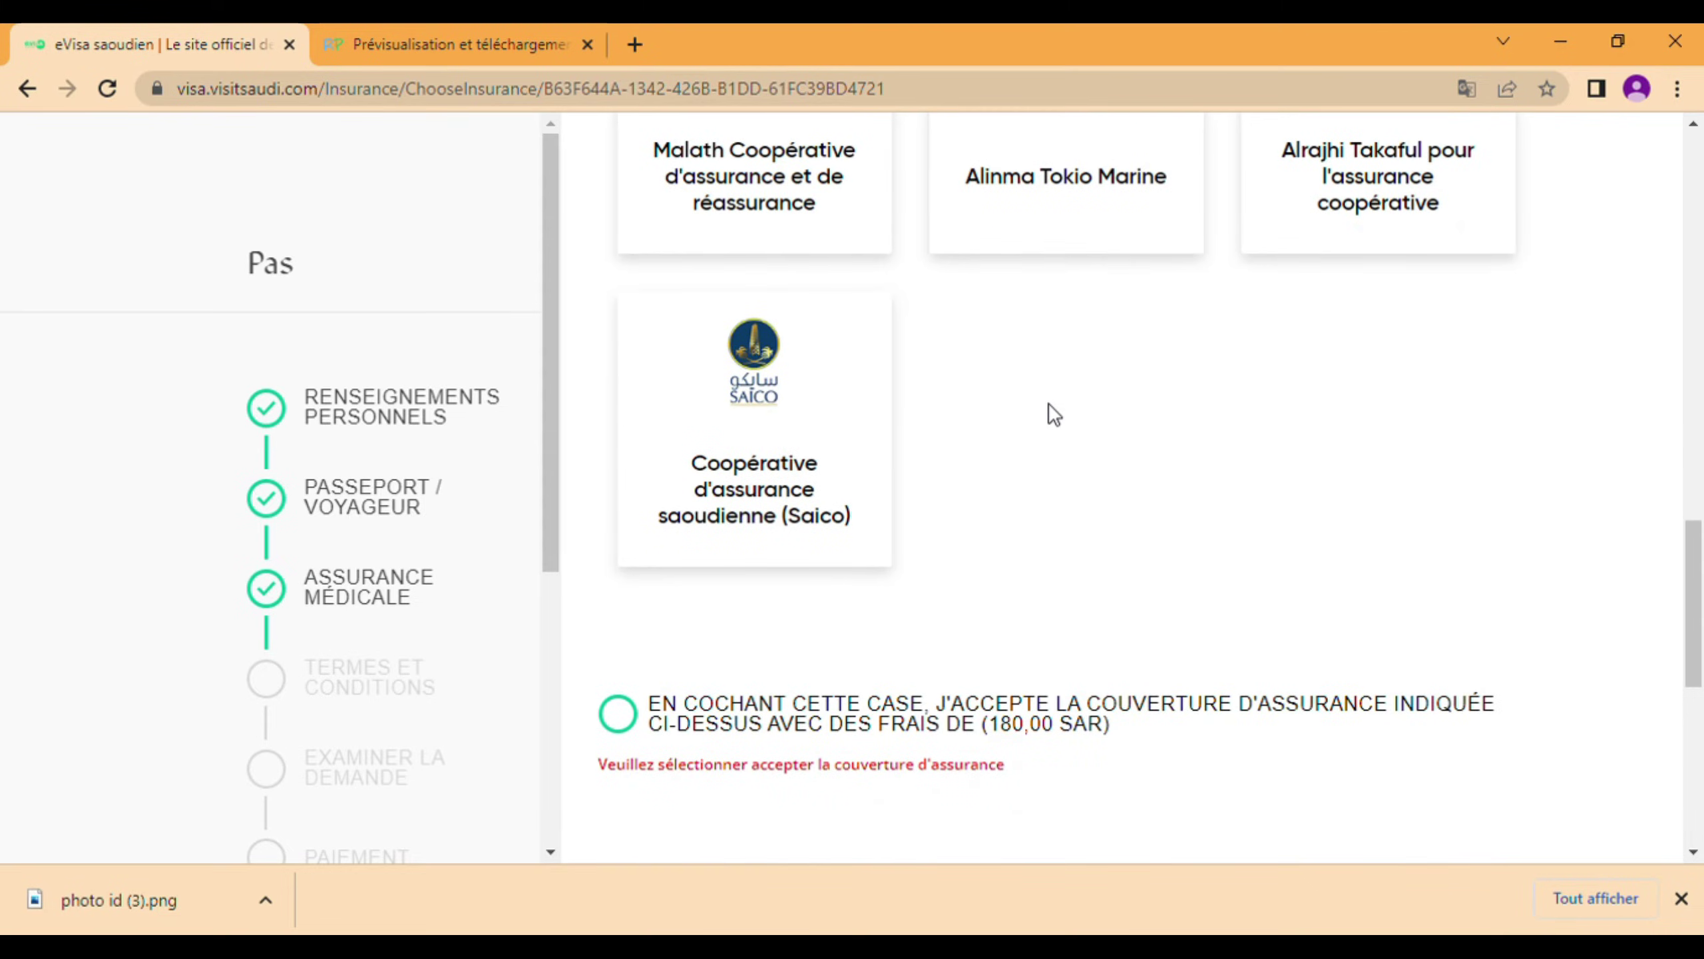
pyautogui.click(688, 713)
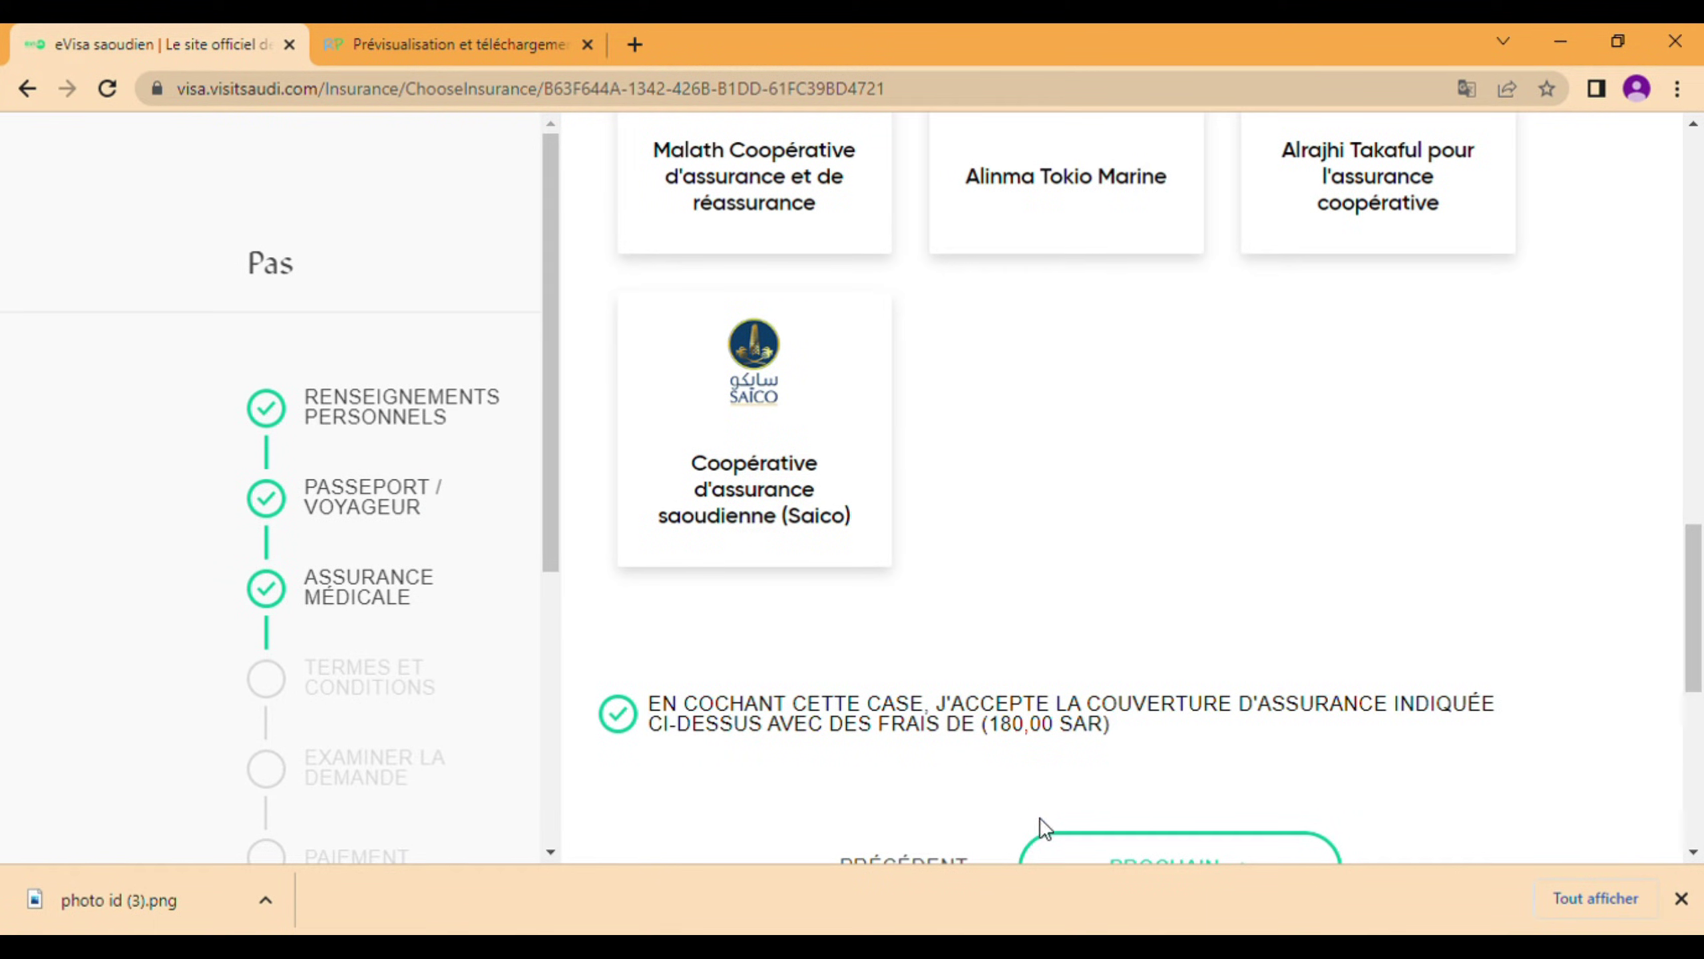
pyautogui.scroll(-1, 1140, 772)
pyautogui.scroll(-1, 1191, 744)
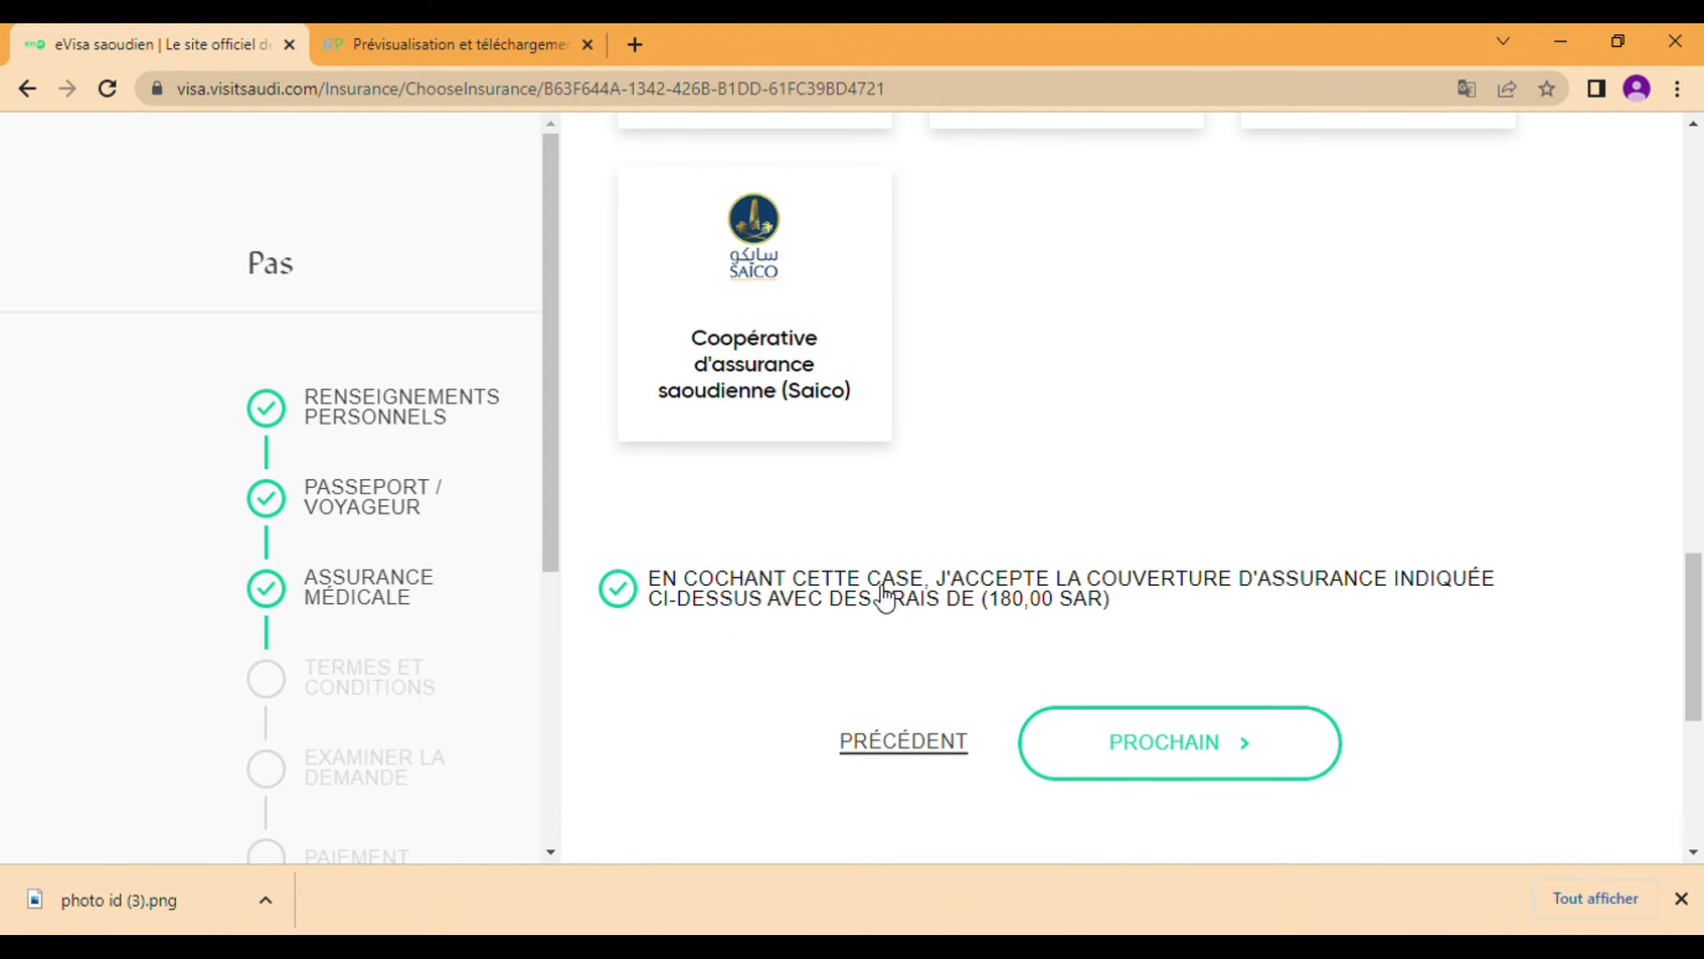
pyautogui.scroll(2, 1209, 586)
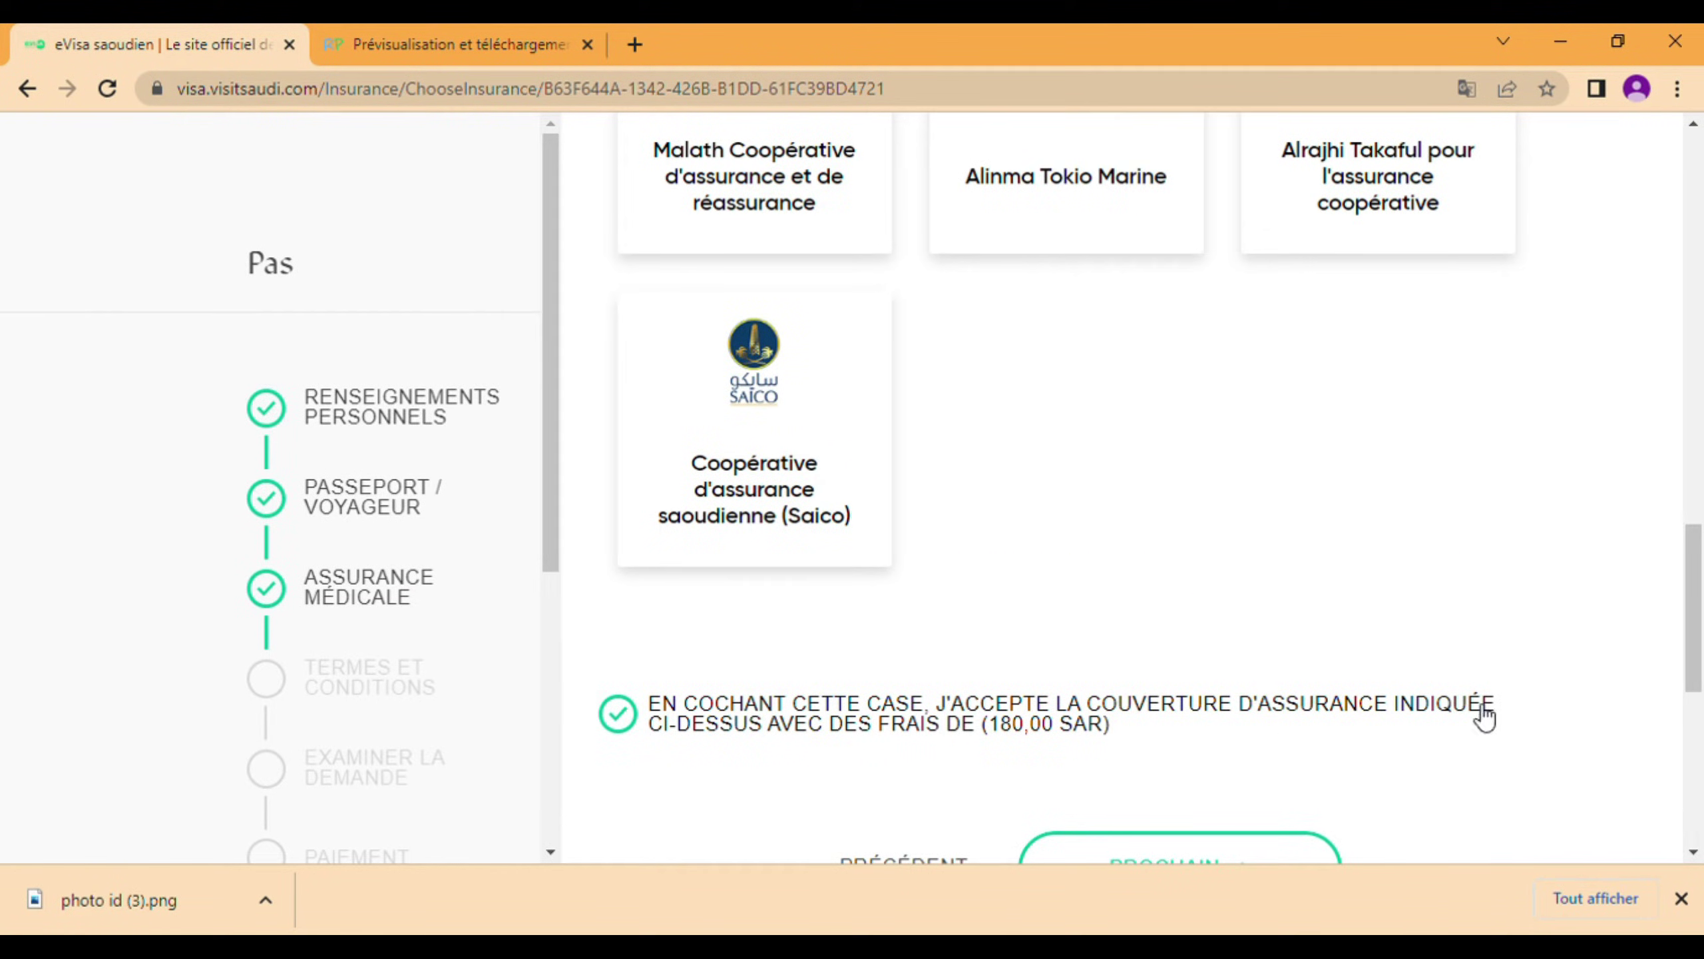
pyautogui.scroll(-4, 1194, 475)
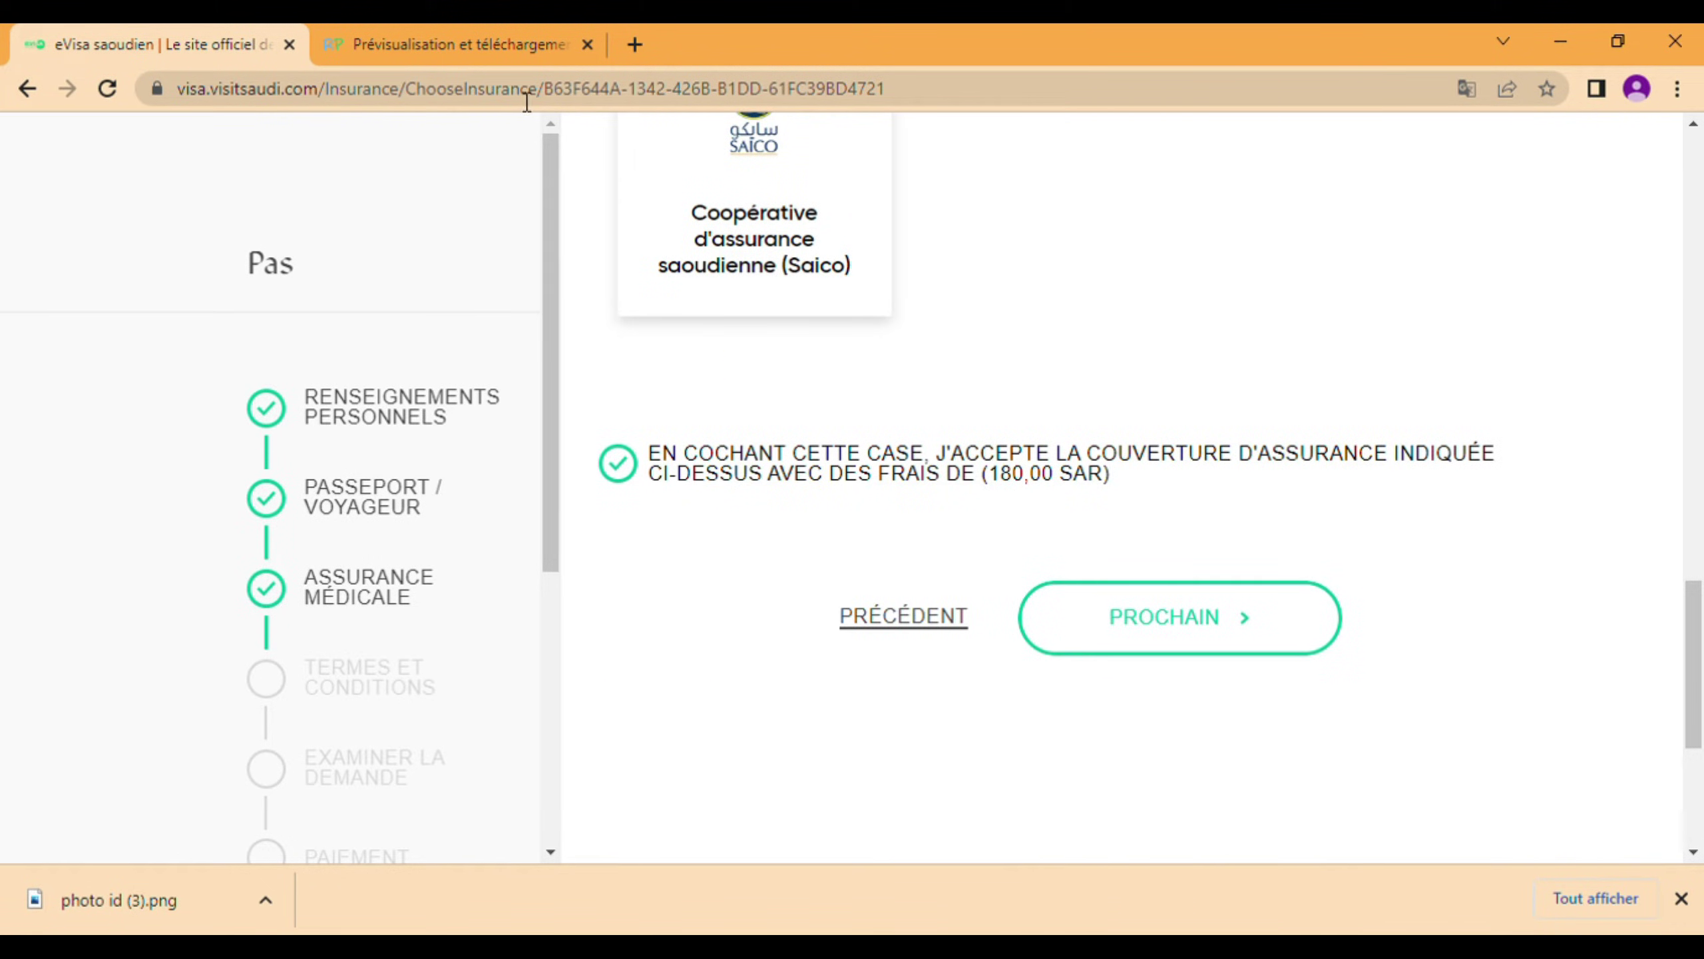
pyautogui.click(471, 61)
# Step: Search Google for '180 sar en eur' to convert 180 SAR into euros (46,00)
pyautogui.click(486, 92)
pyautogui.press('BackSpace')
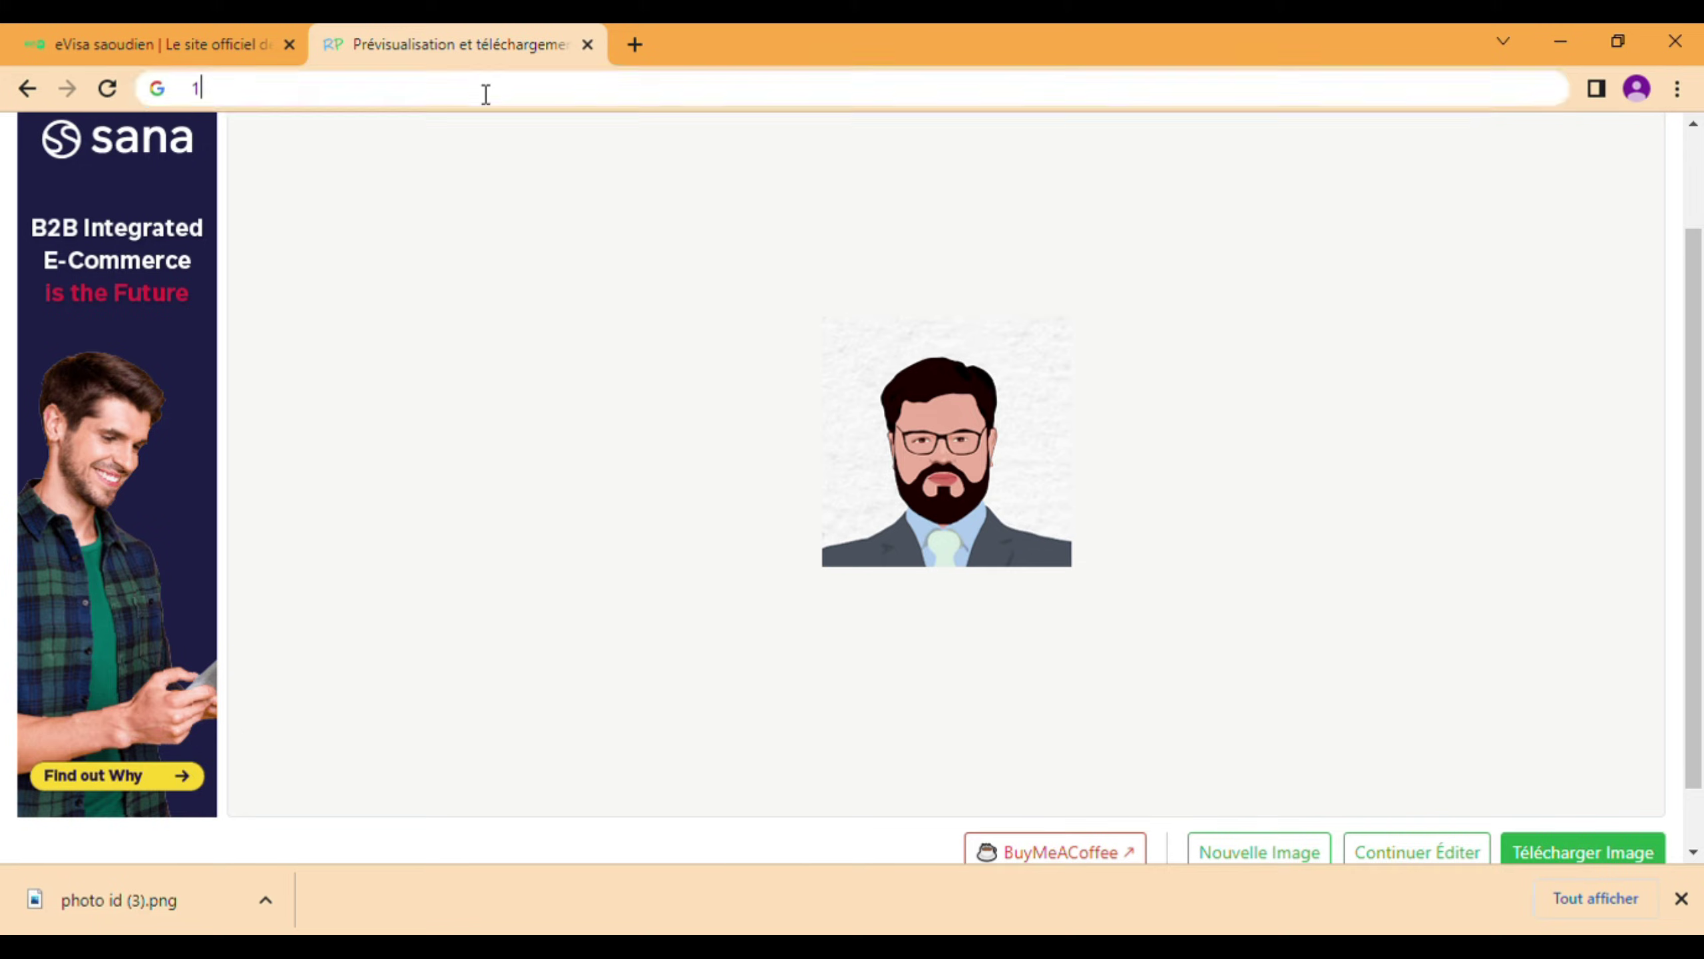
pyautogui.write('180 sar en')
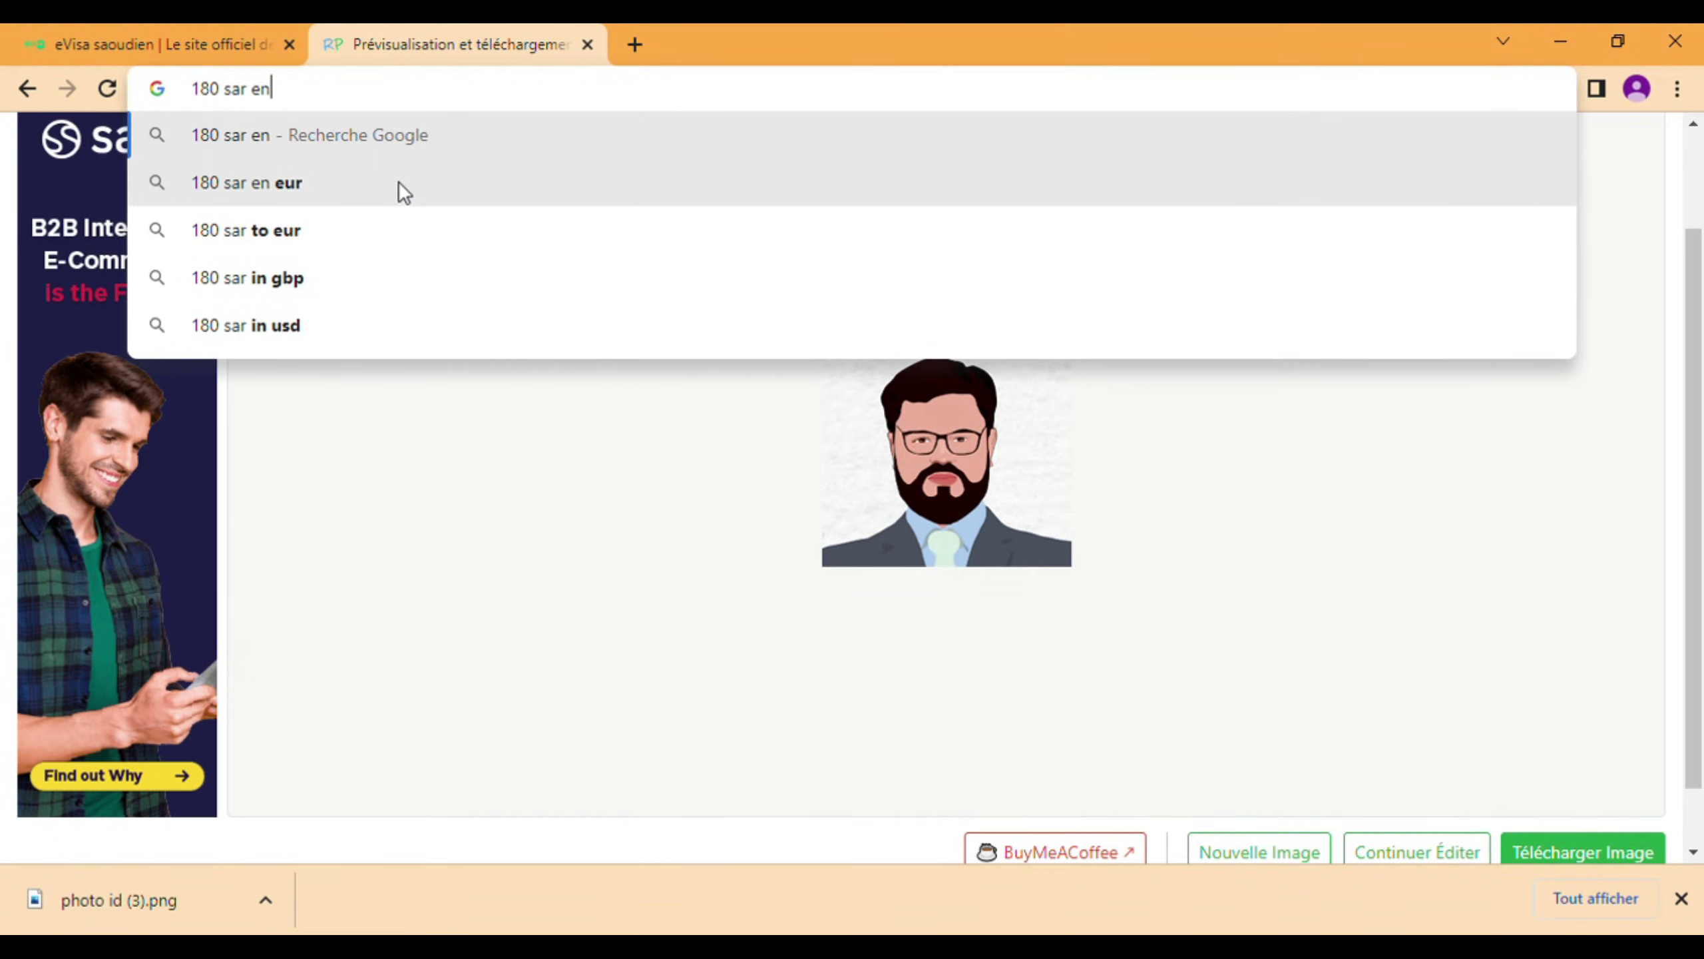
pyautogui.click(397, 182)
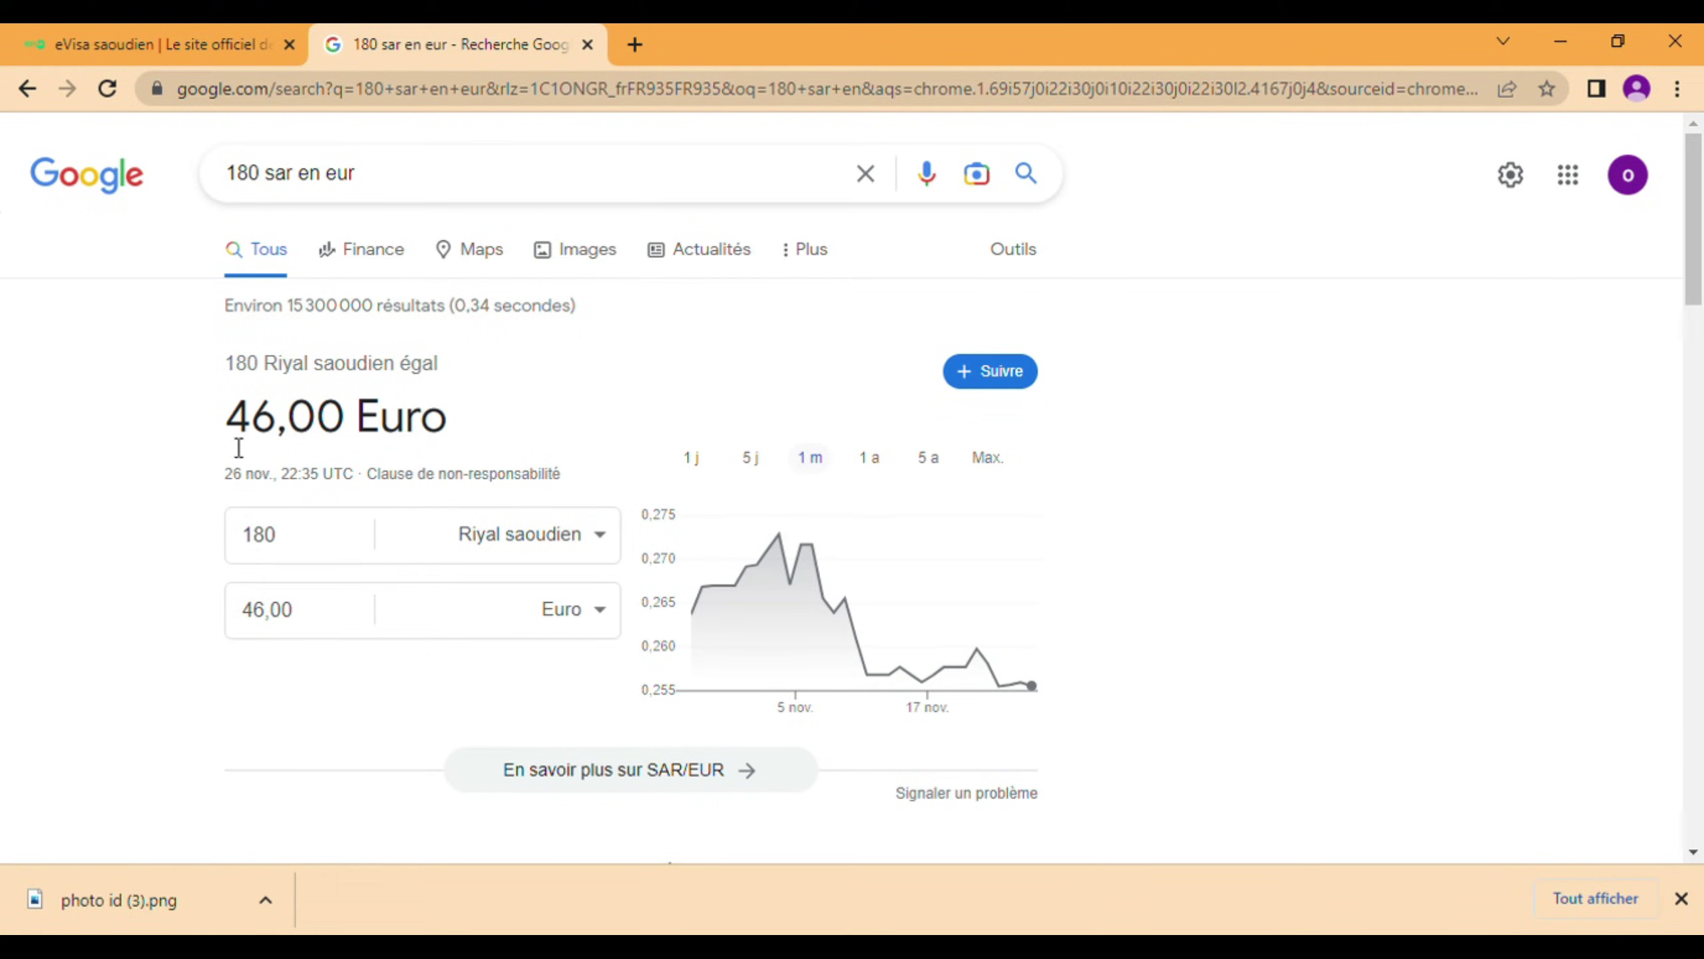
pyautogui.click(126, 43)
# Step: Pass the insurance step and accept all terms and conditions to reach the application summary
pyautogui.click(1172, 648)
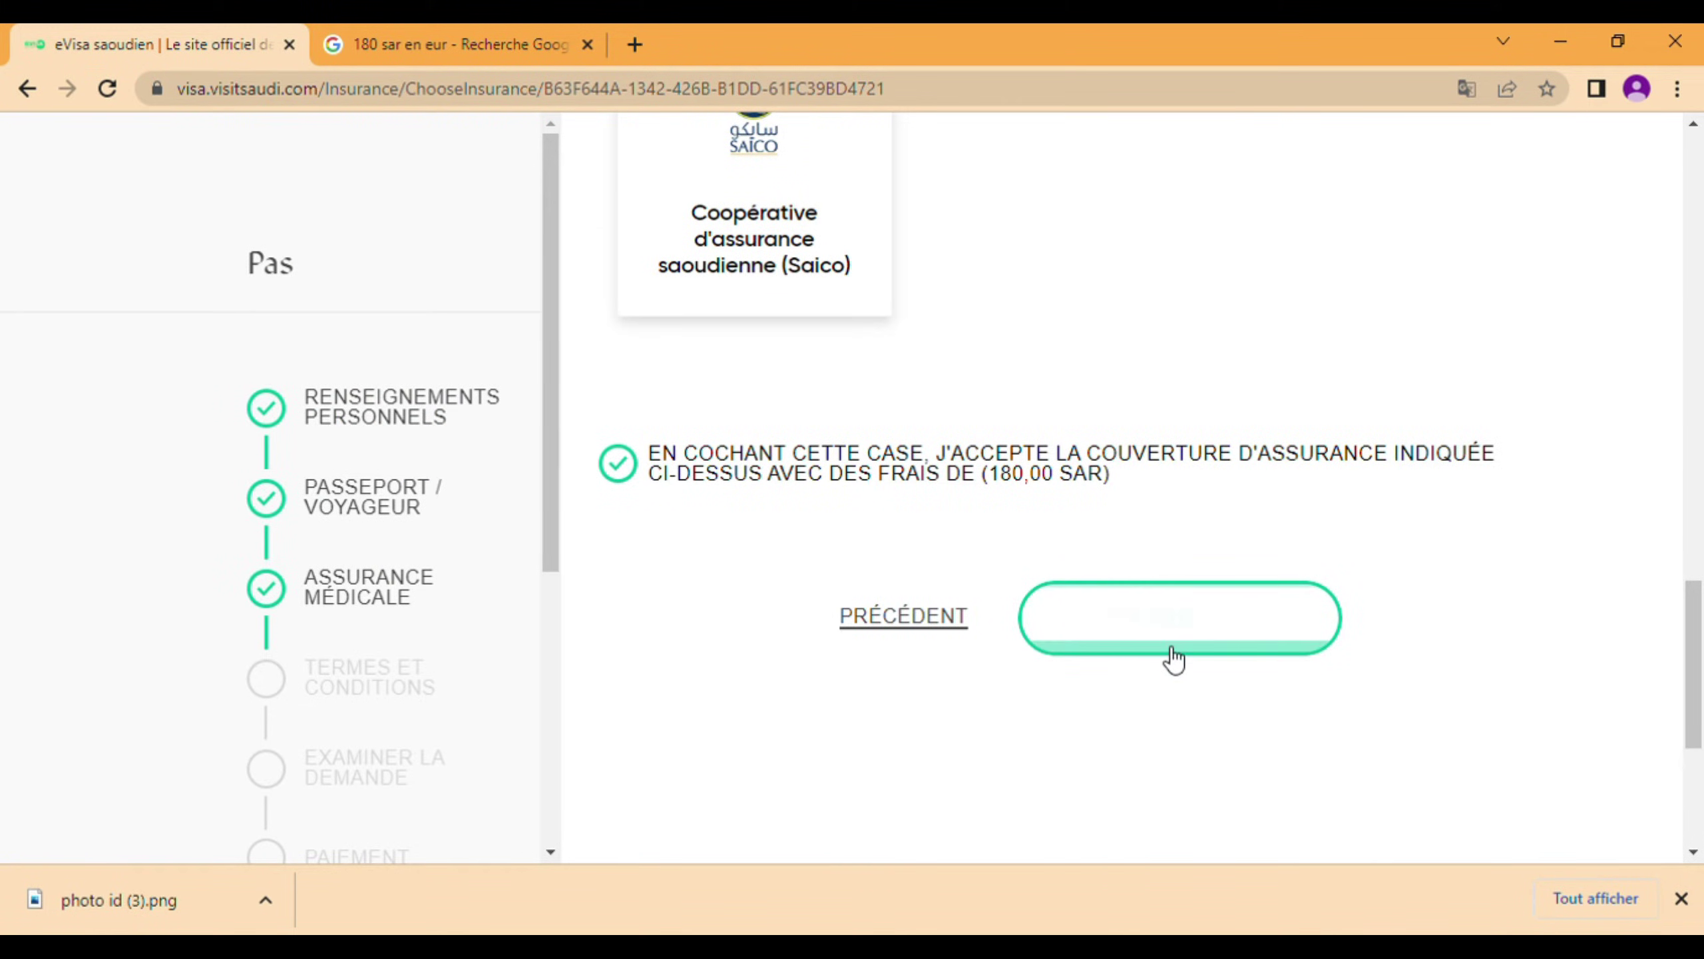
pyautogui.click(1174, 637)
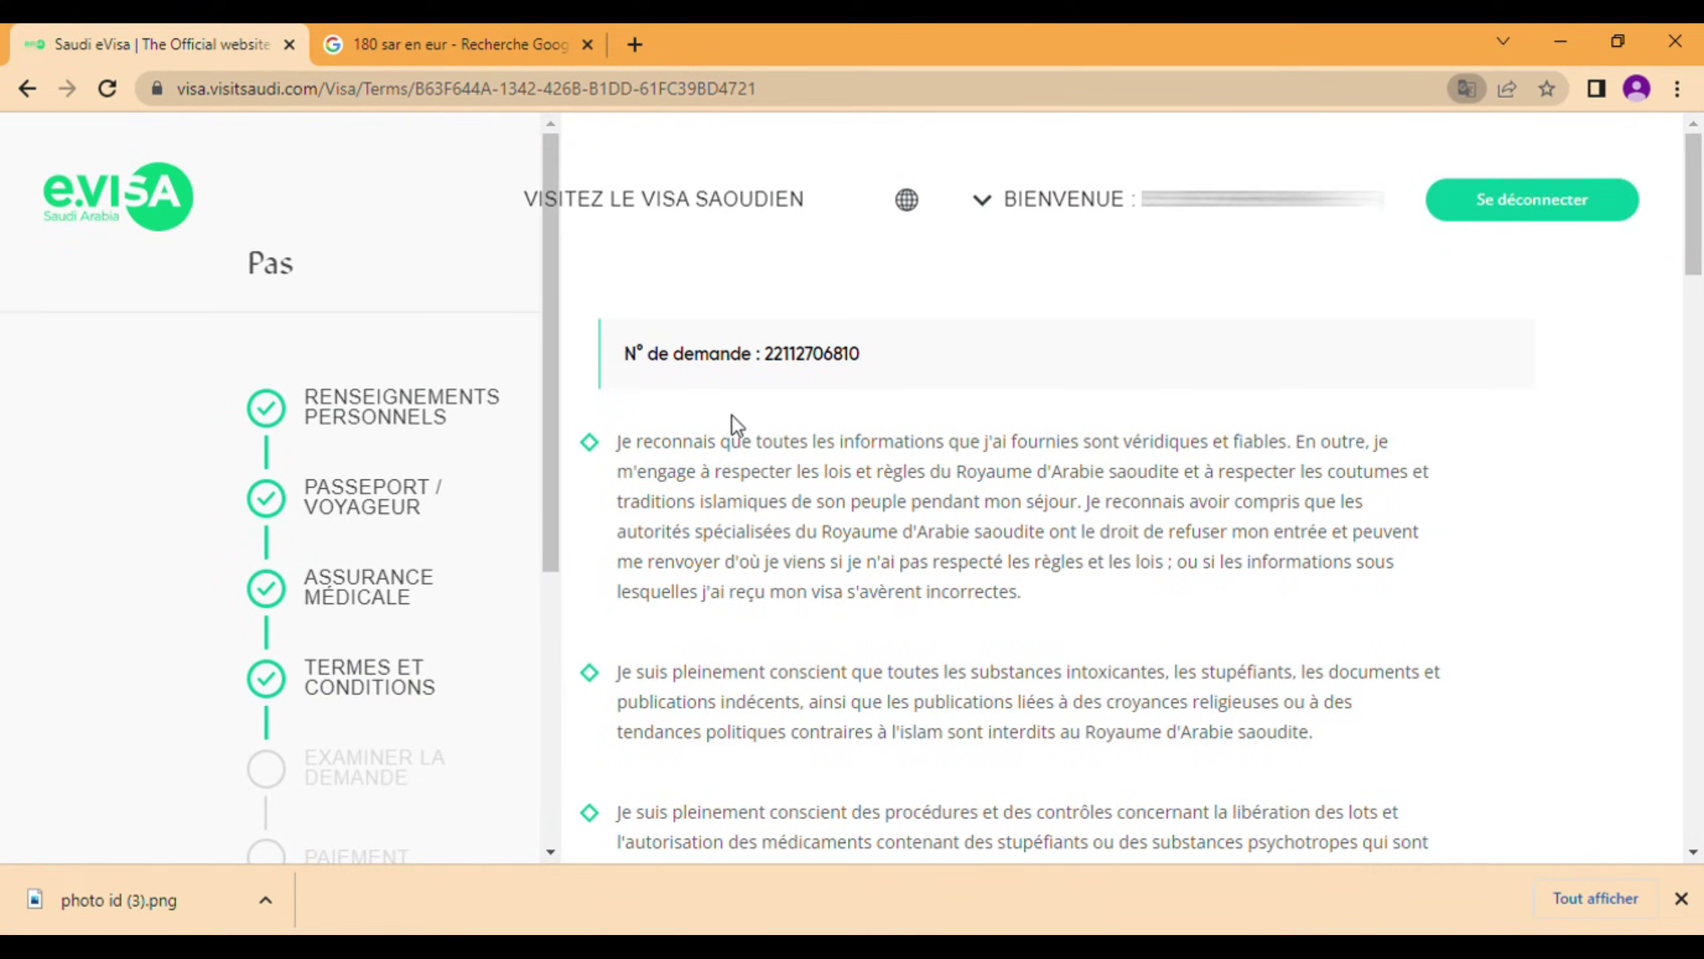
pyautogui.scroll(-15, 782, 482)
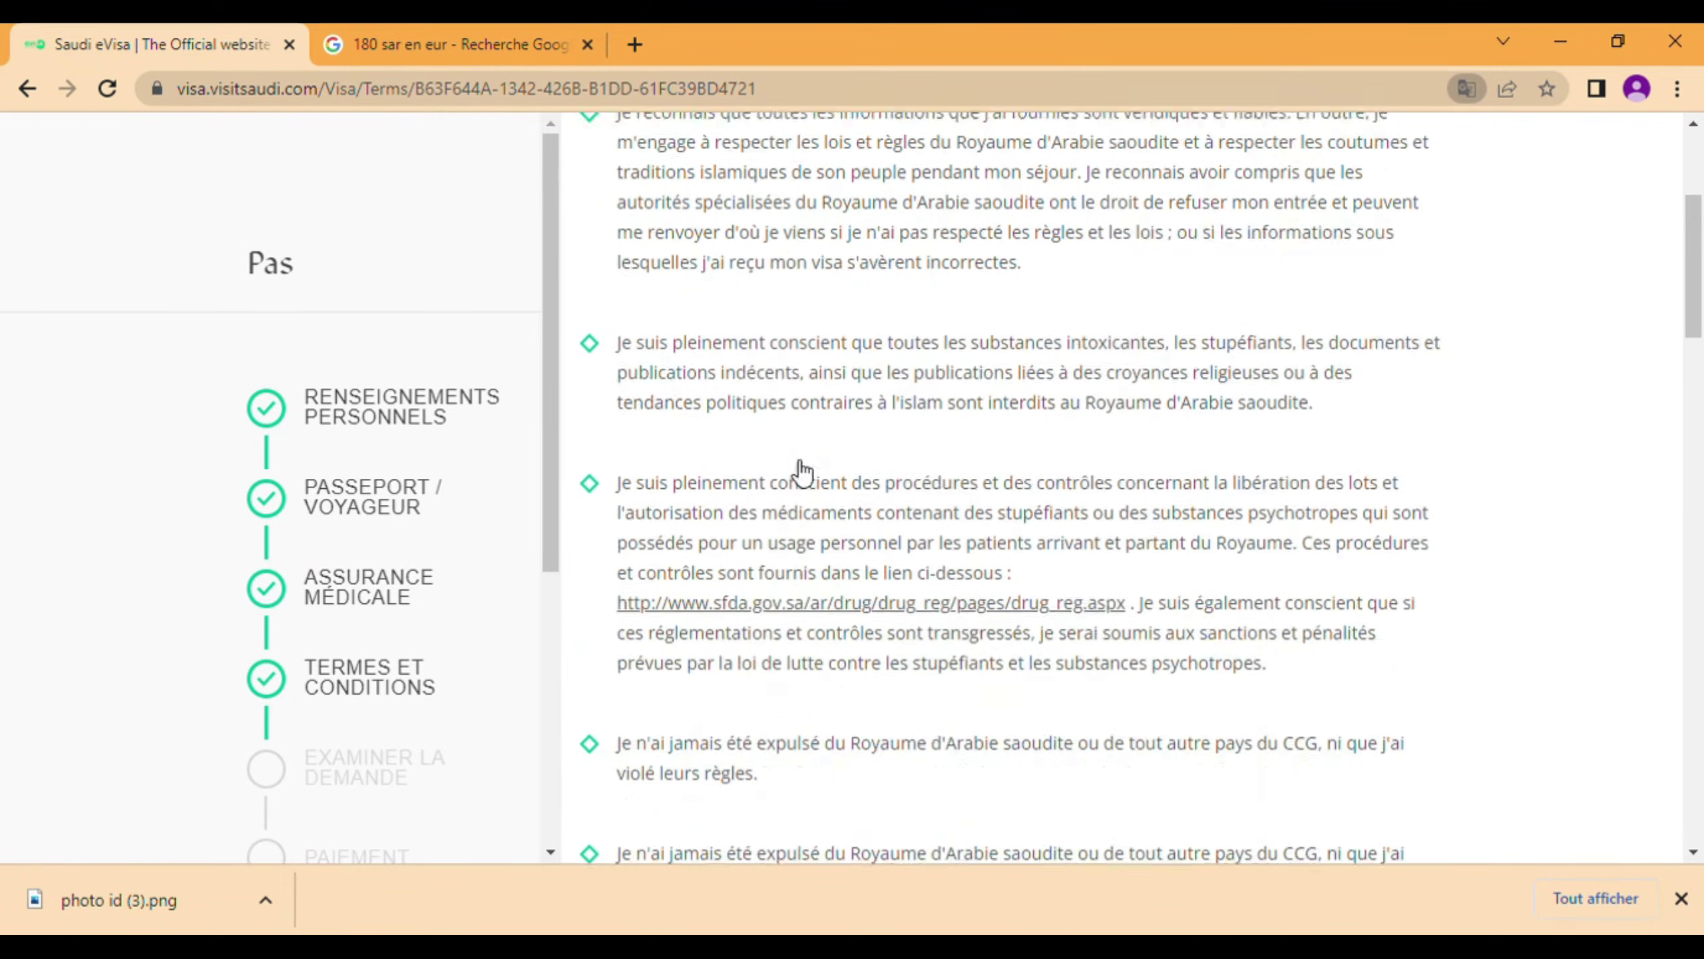
pyautogui.scroll(-15, 877, 267)
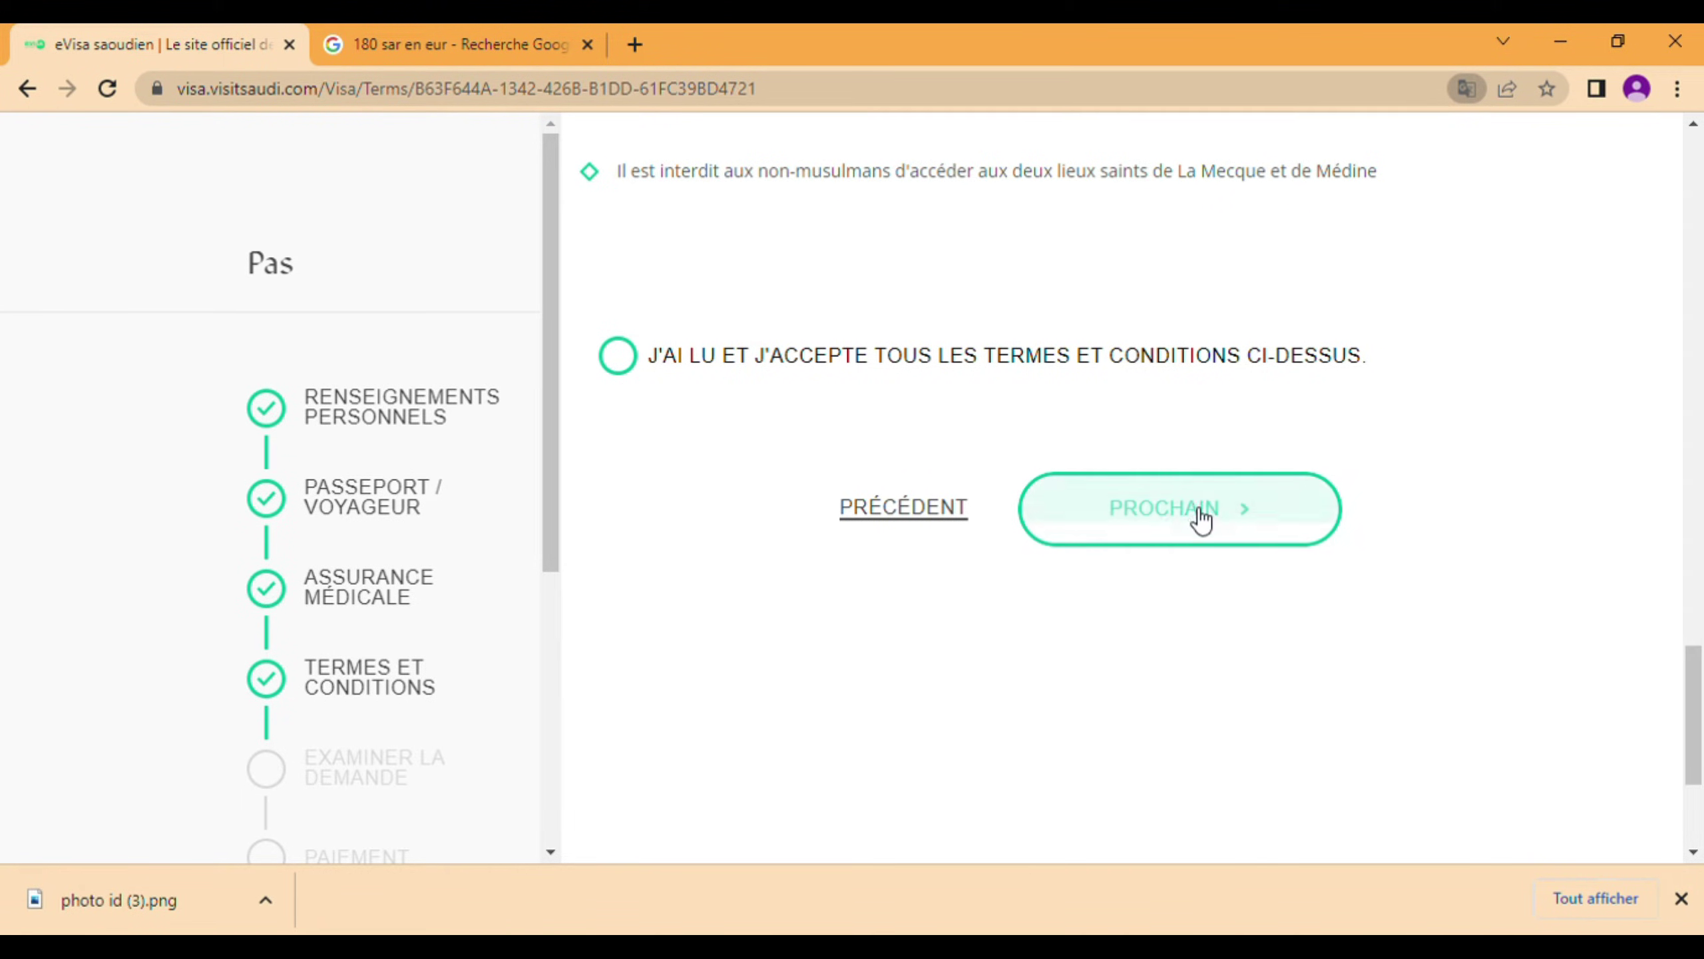
pyautogui.click(817, 359)
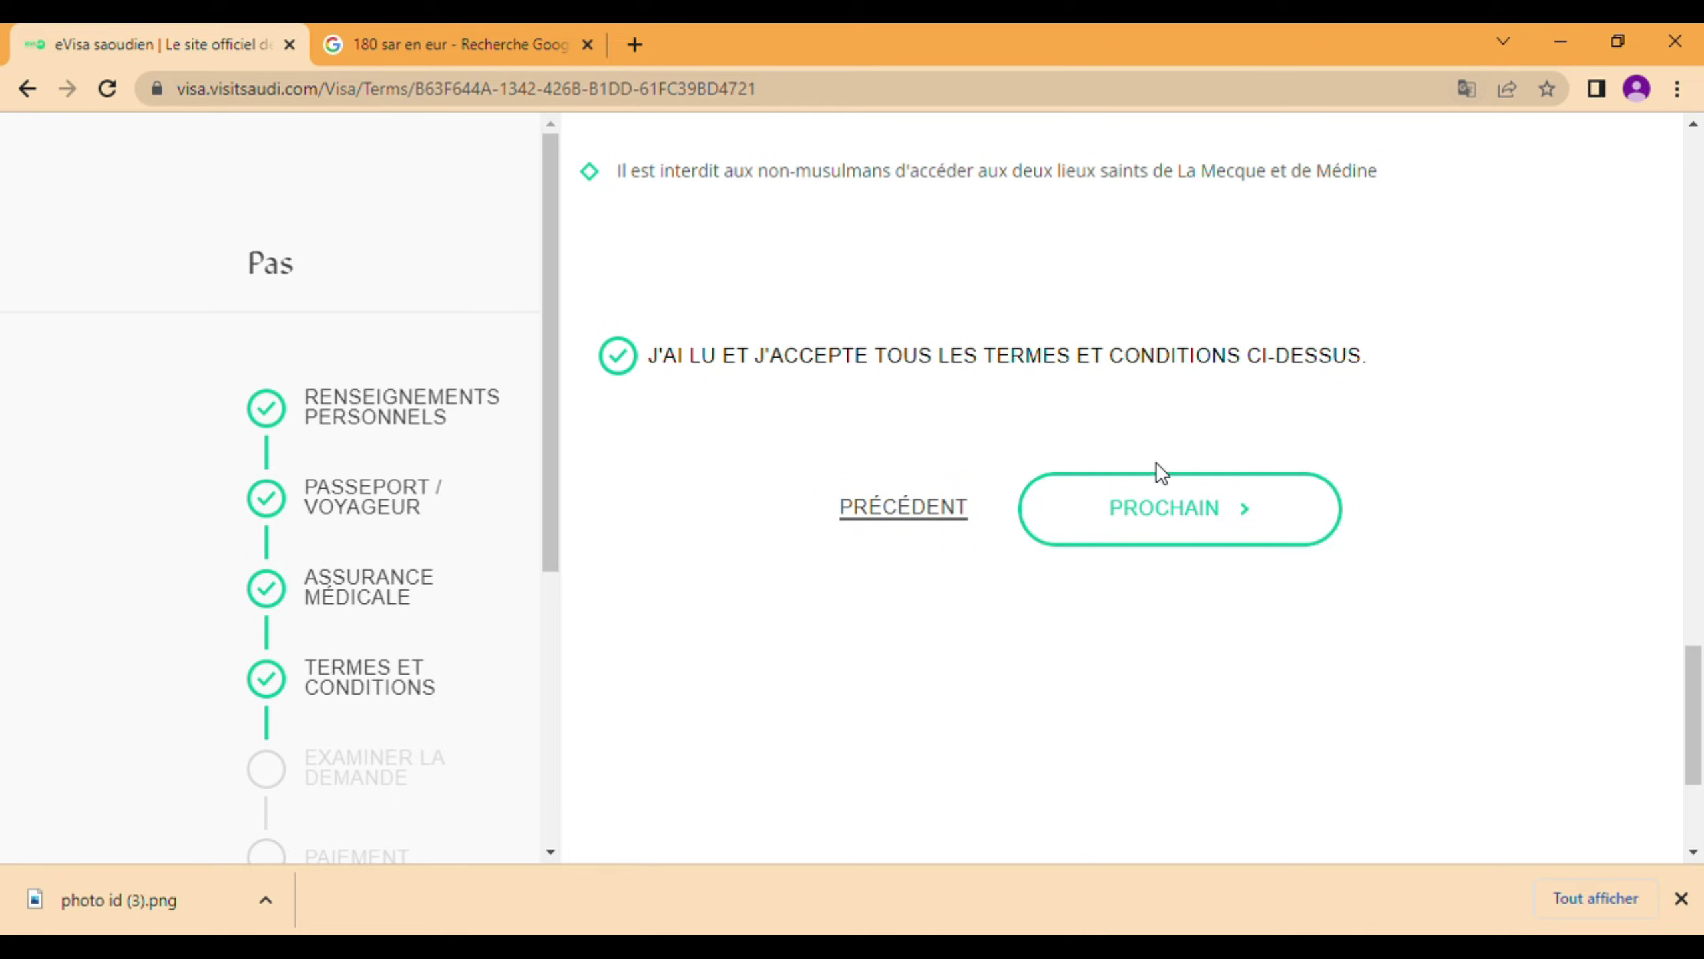
pyautogui.click(1186, 532)
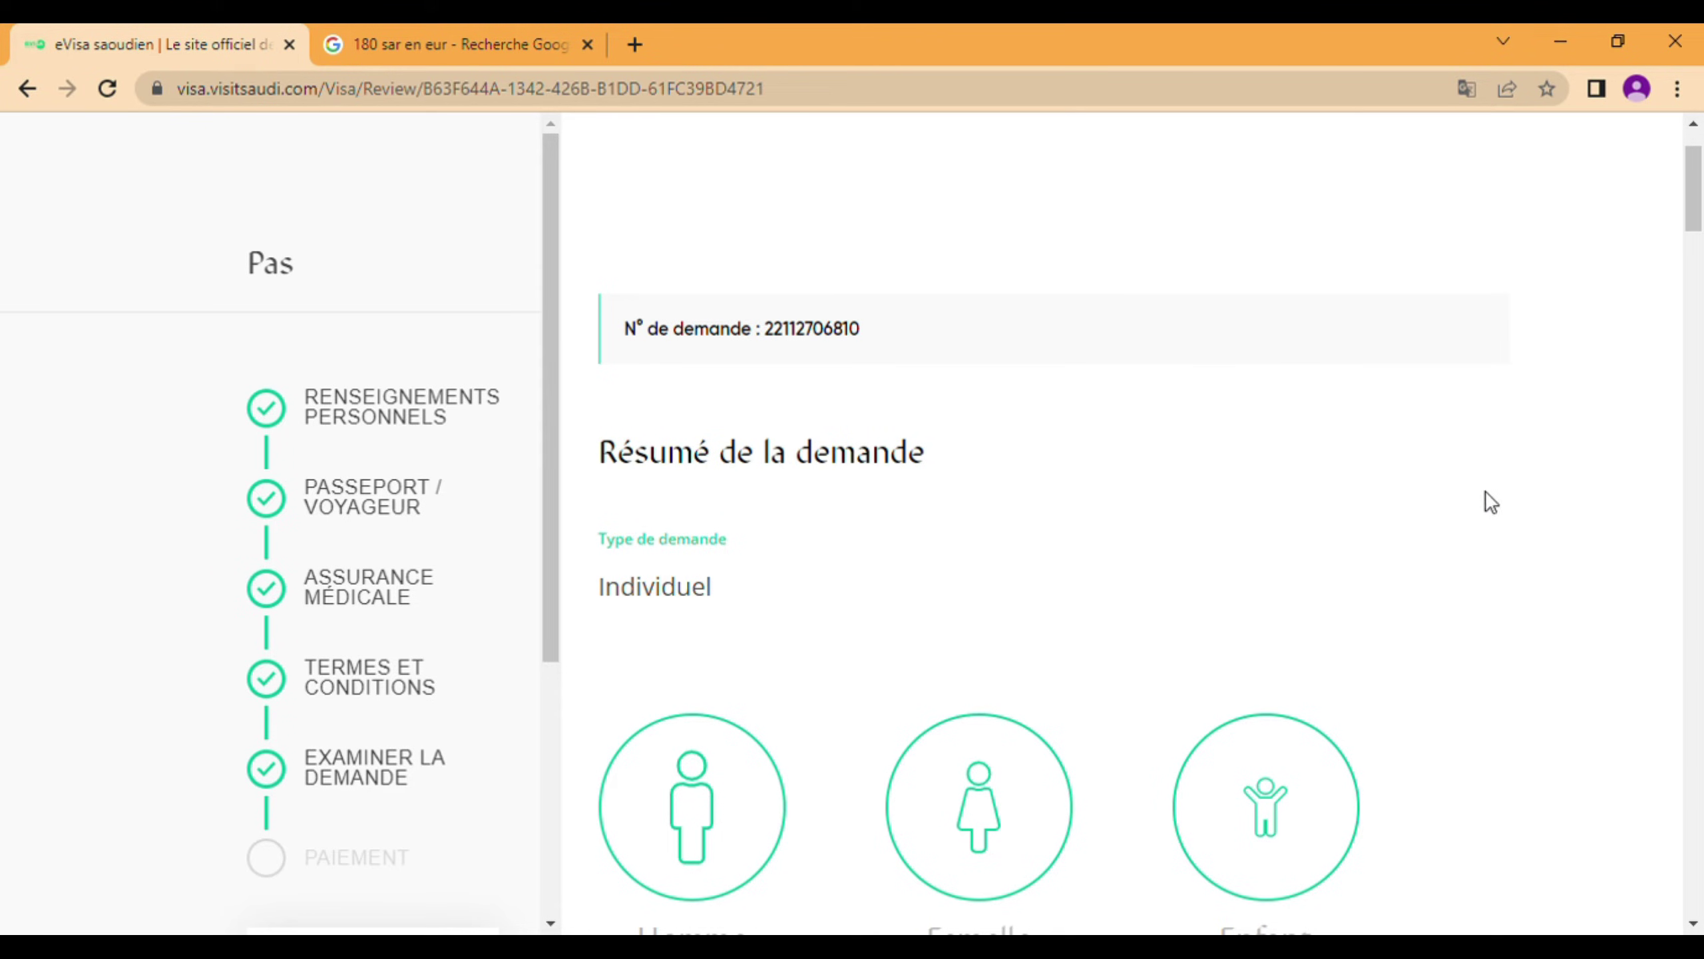
# Step: Convert the 534,98 SAR fee total to euros in the Google tab (136,70 €)
pyautogui.scroll(-10, 1609, 420)
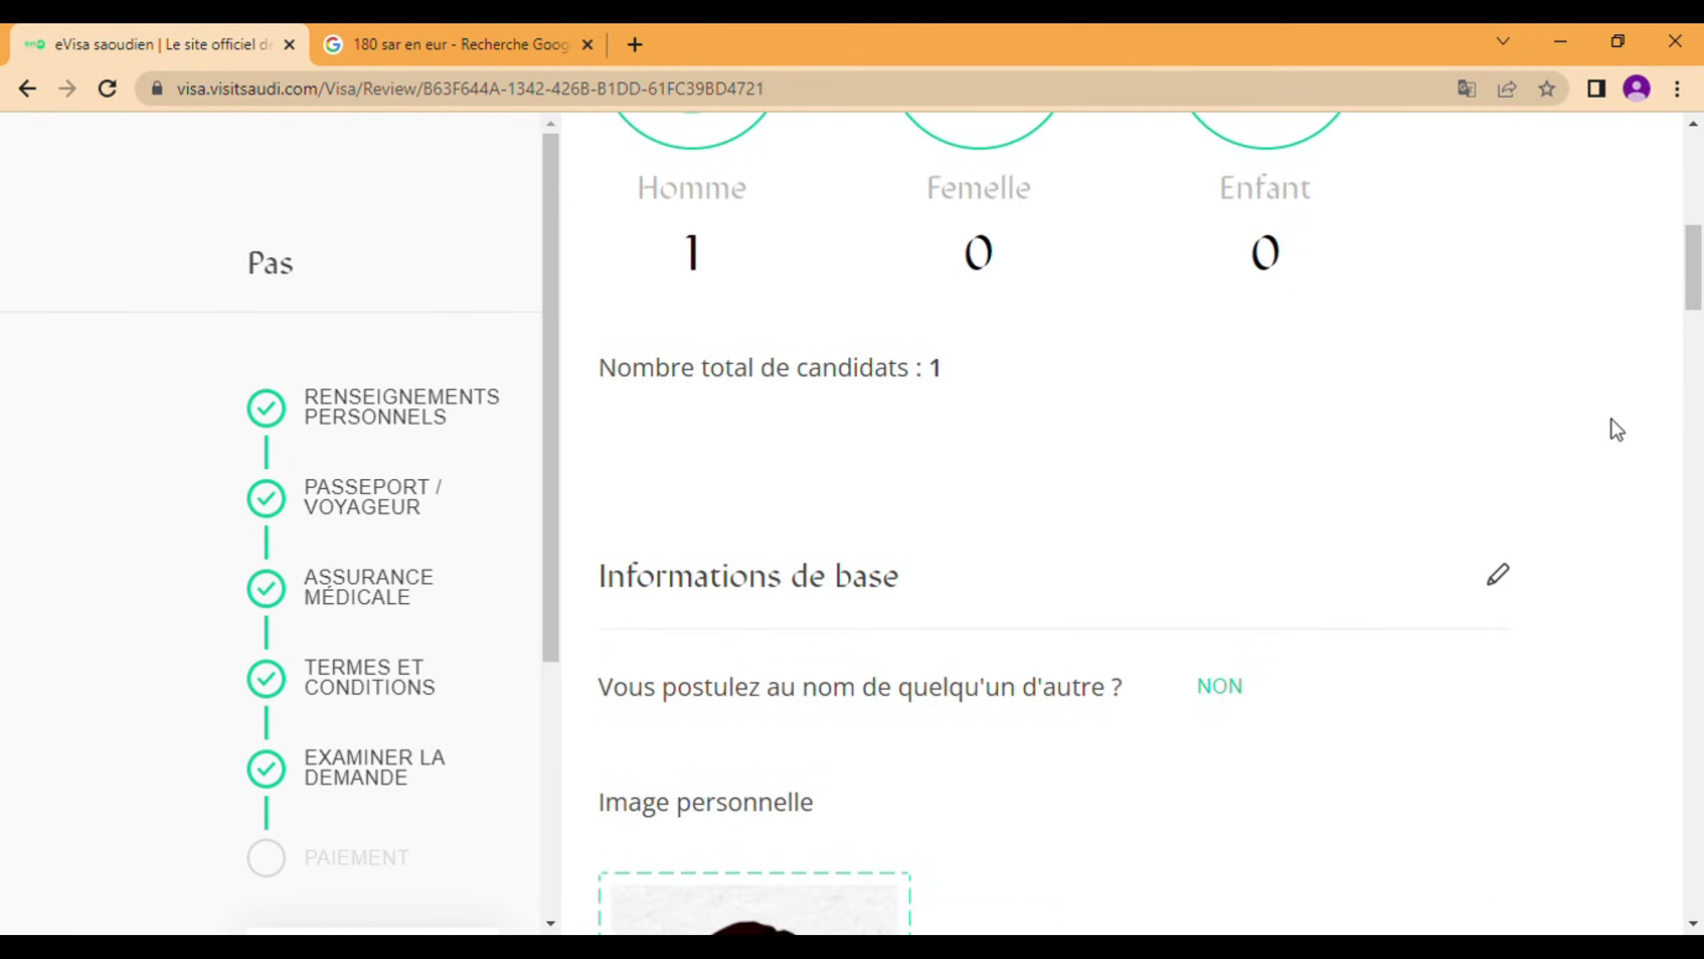
pyautogui.scroll(-4, 1614, 420)
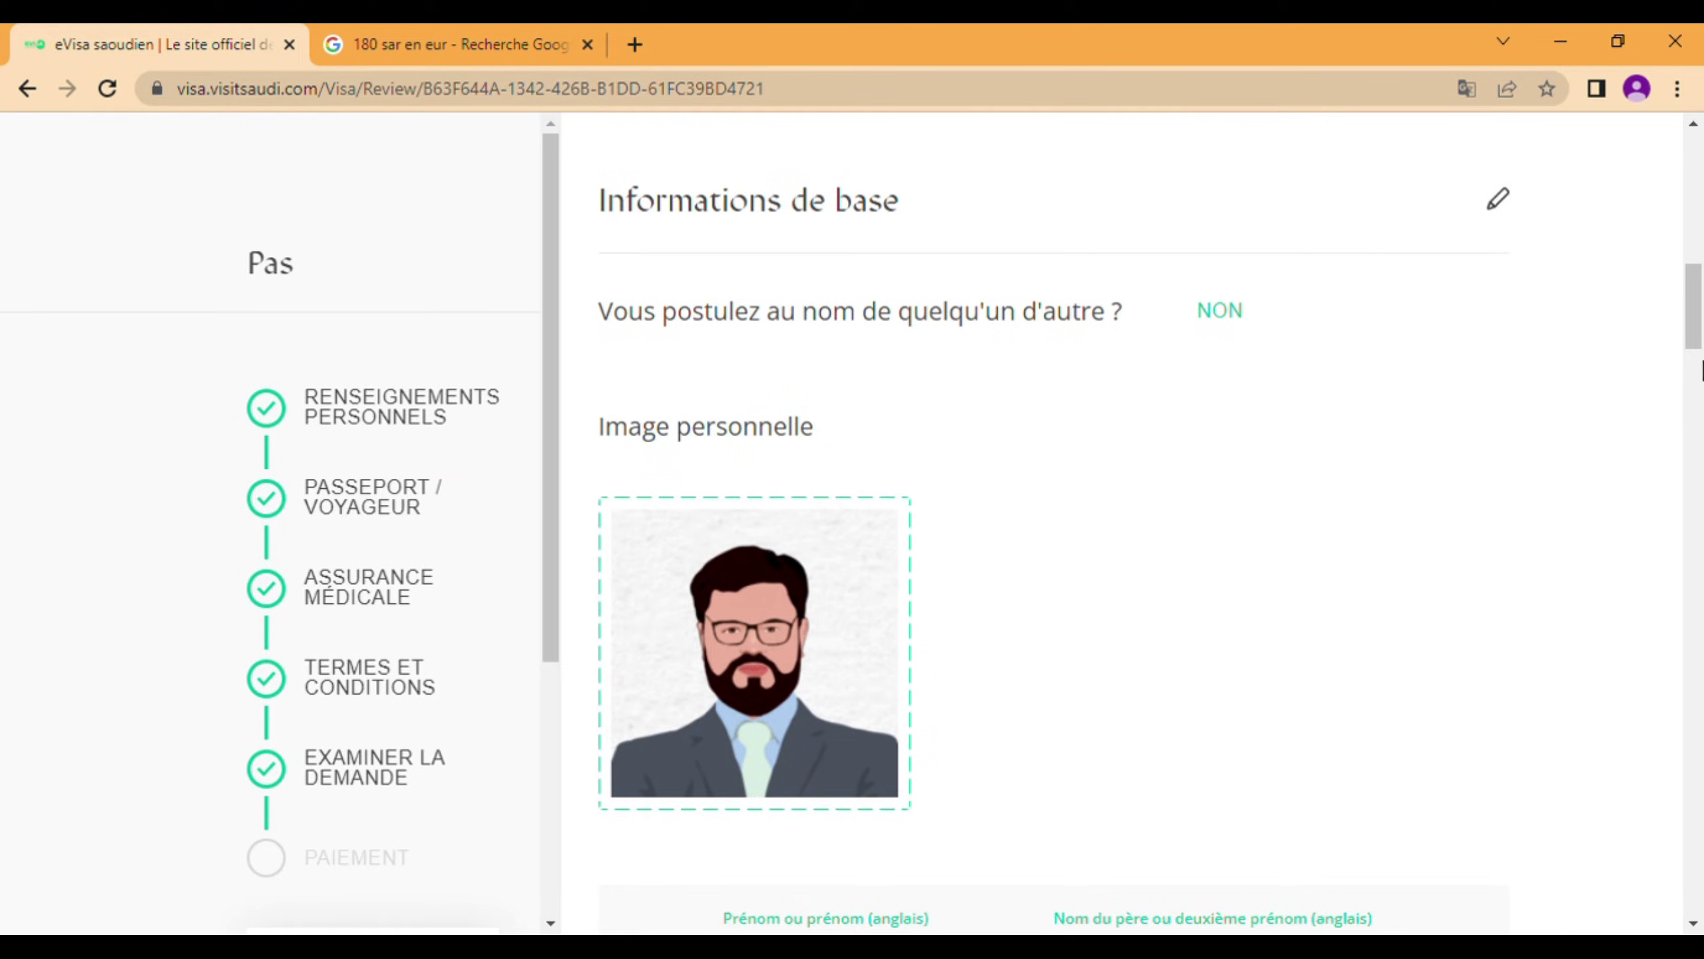
pyautogui.moveTo(1698, 296); pyautogui.dragTo(1697, 728)
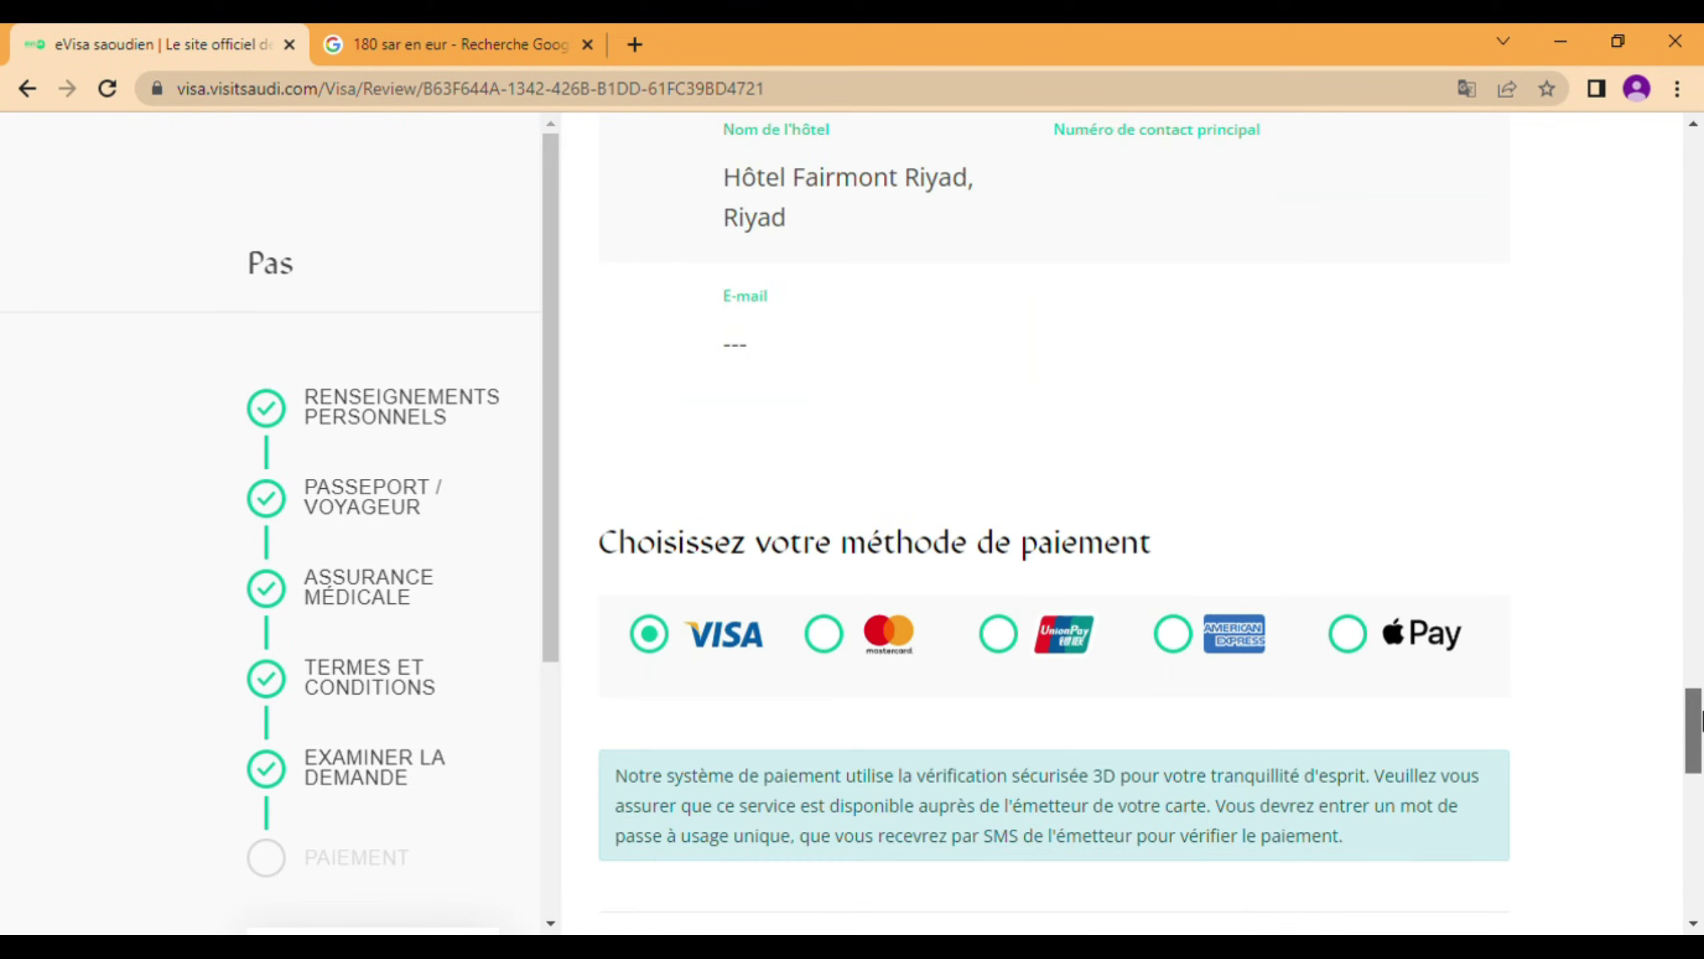
pyautogui.scroll(-1, 1548, 623)
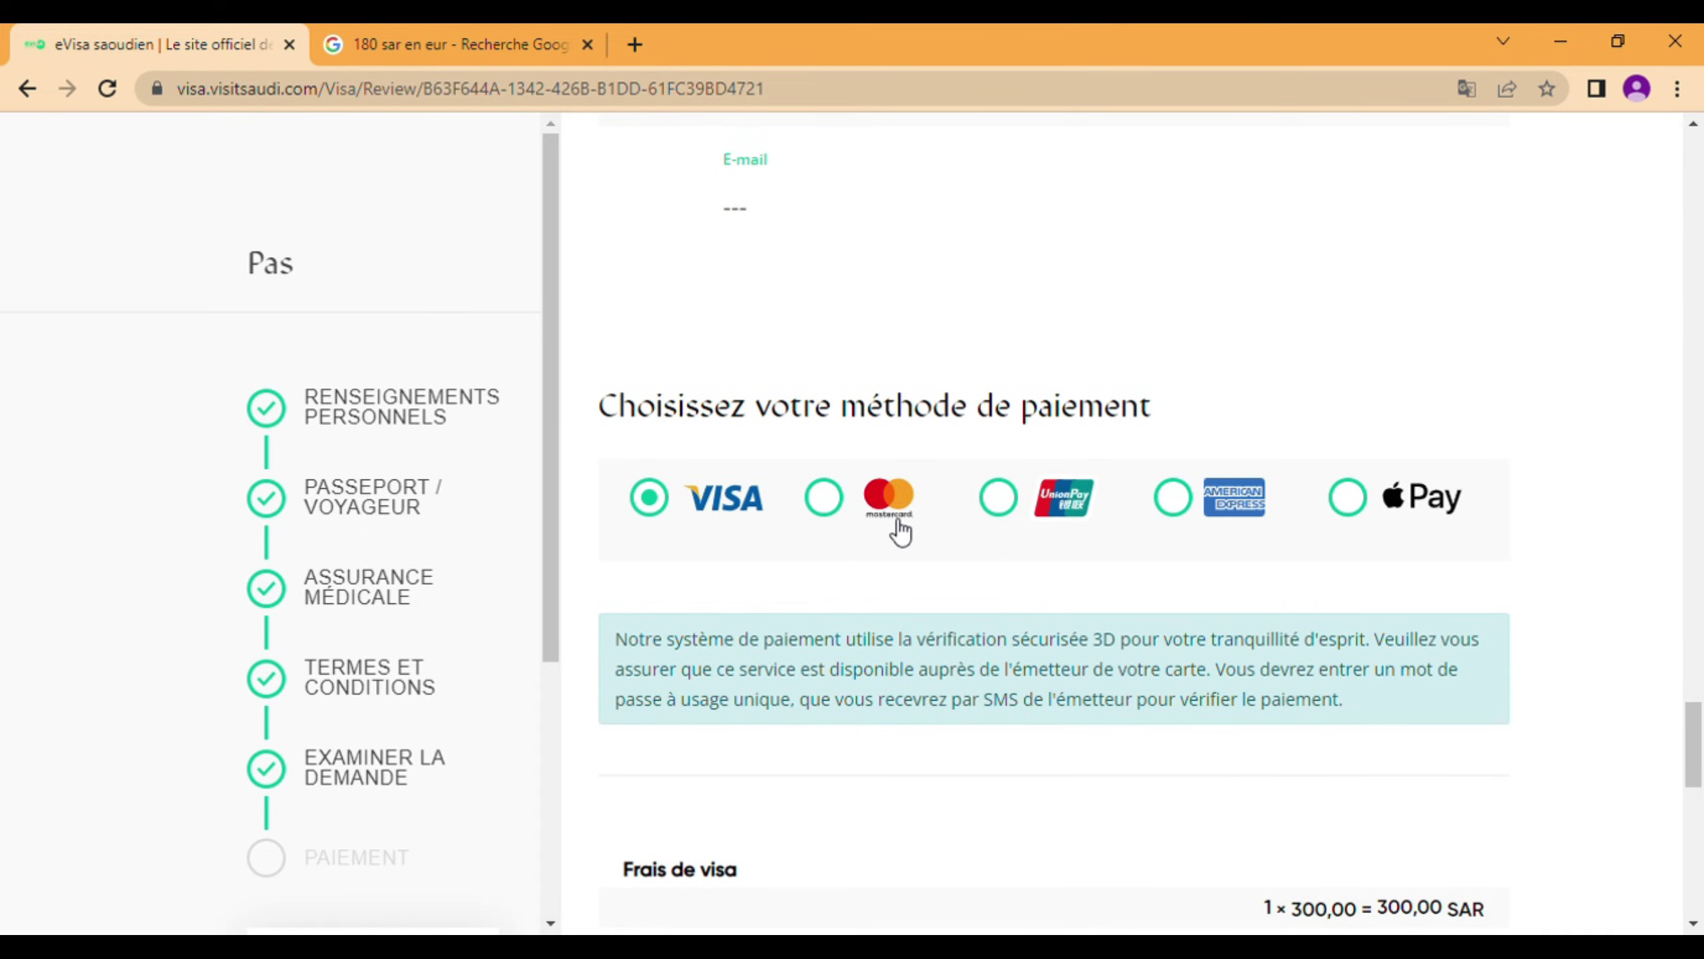
pyautogui.scroll(-3, 1436, 543)
pyautogui.scroll(-3, 1430, 550)
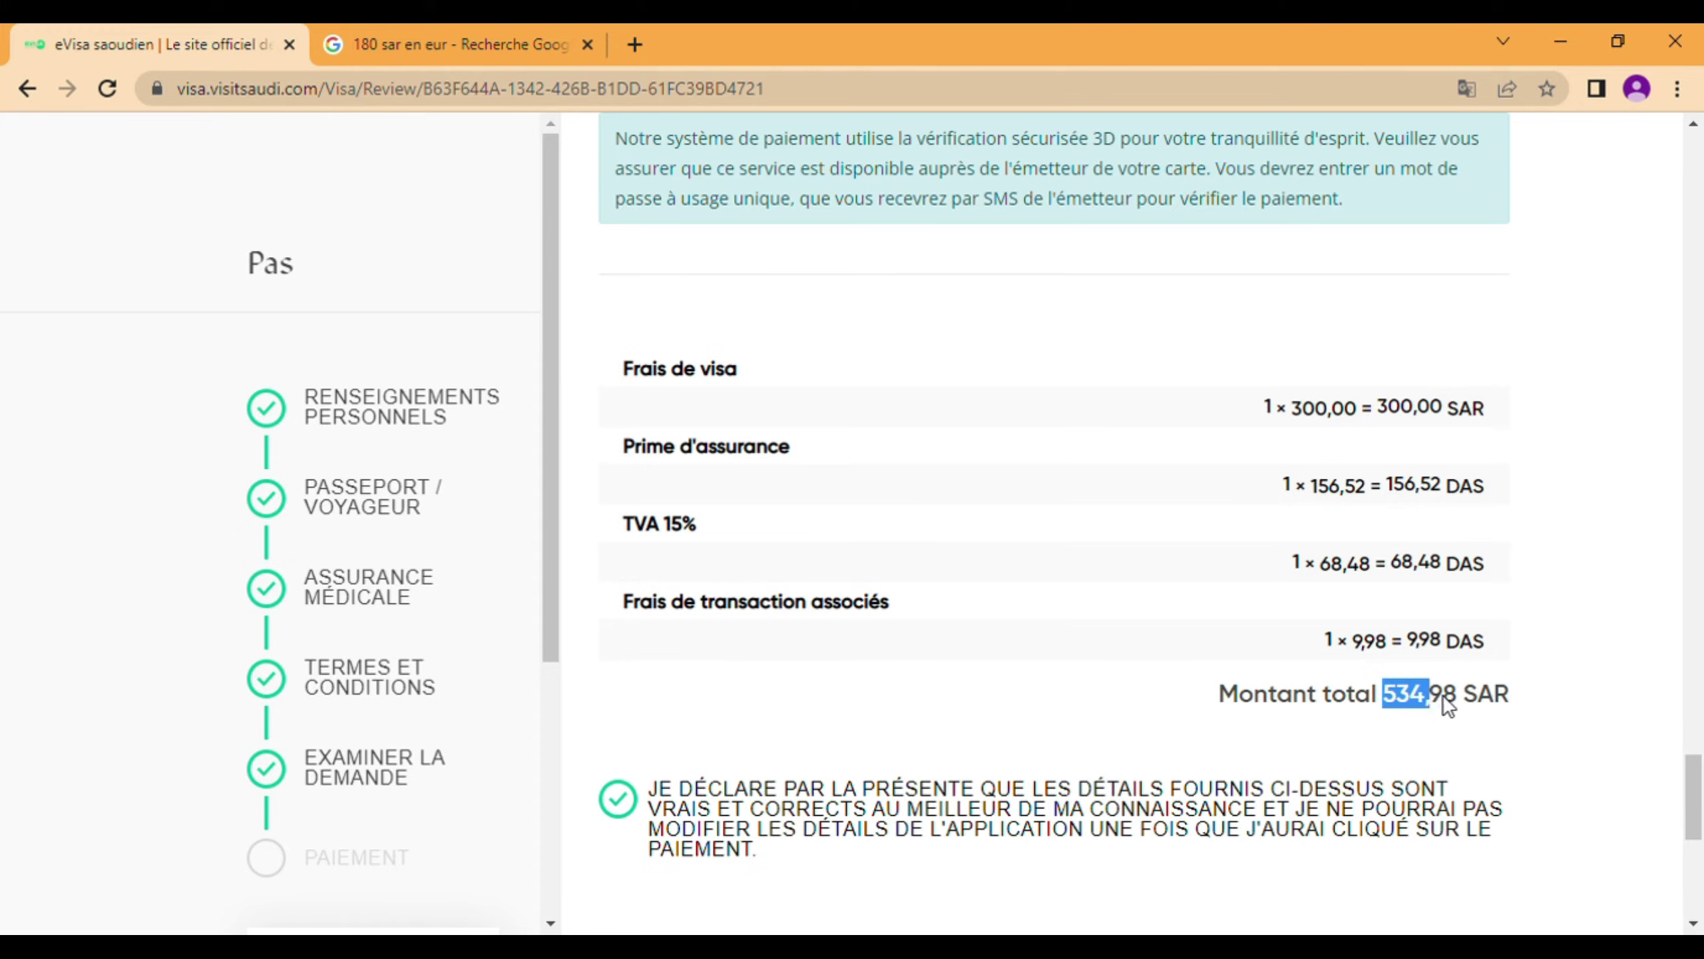
pyautogui.moveTo(1446, 700); pyautogui.dragTo(1466, 703)
pyautogui.click(417, 37)
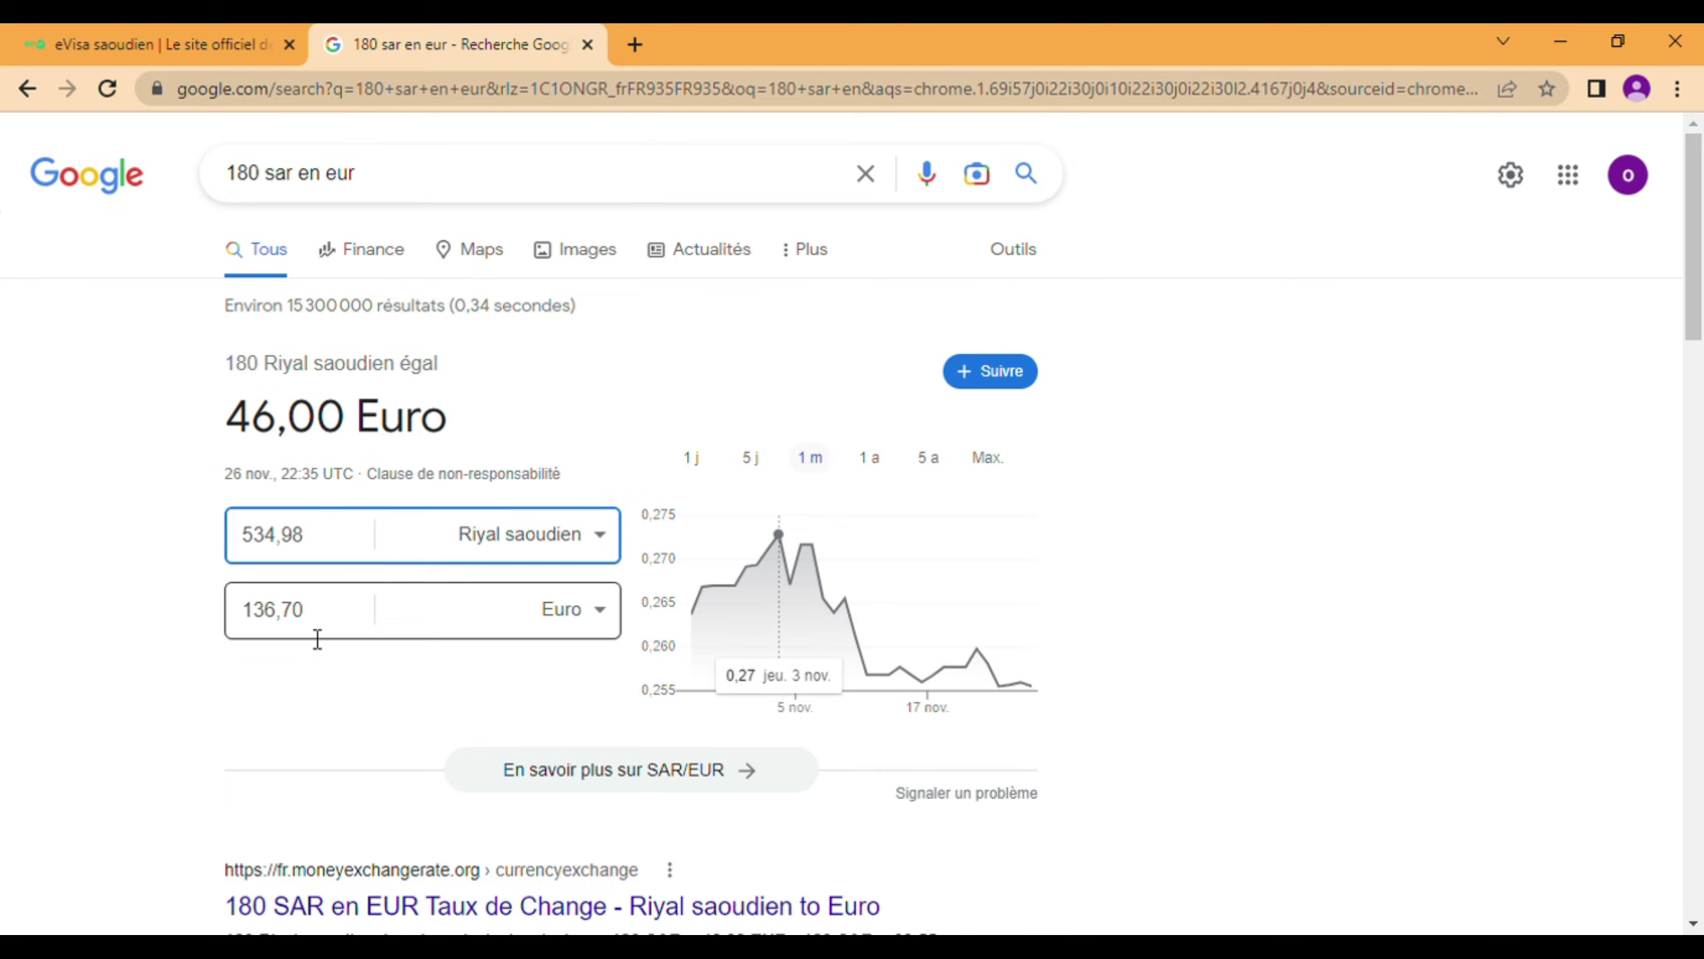
pyautogui.click(143, 47)
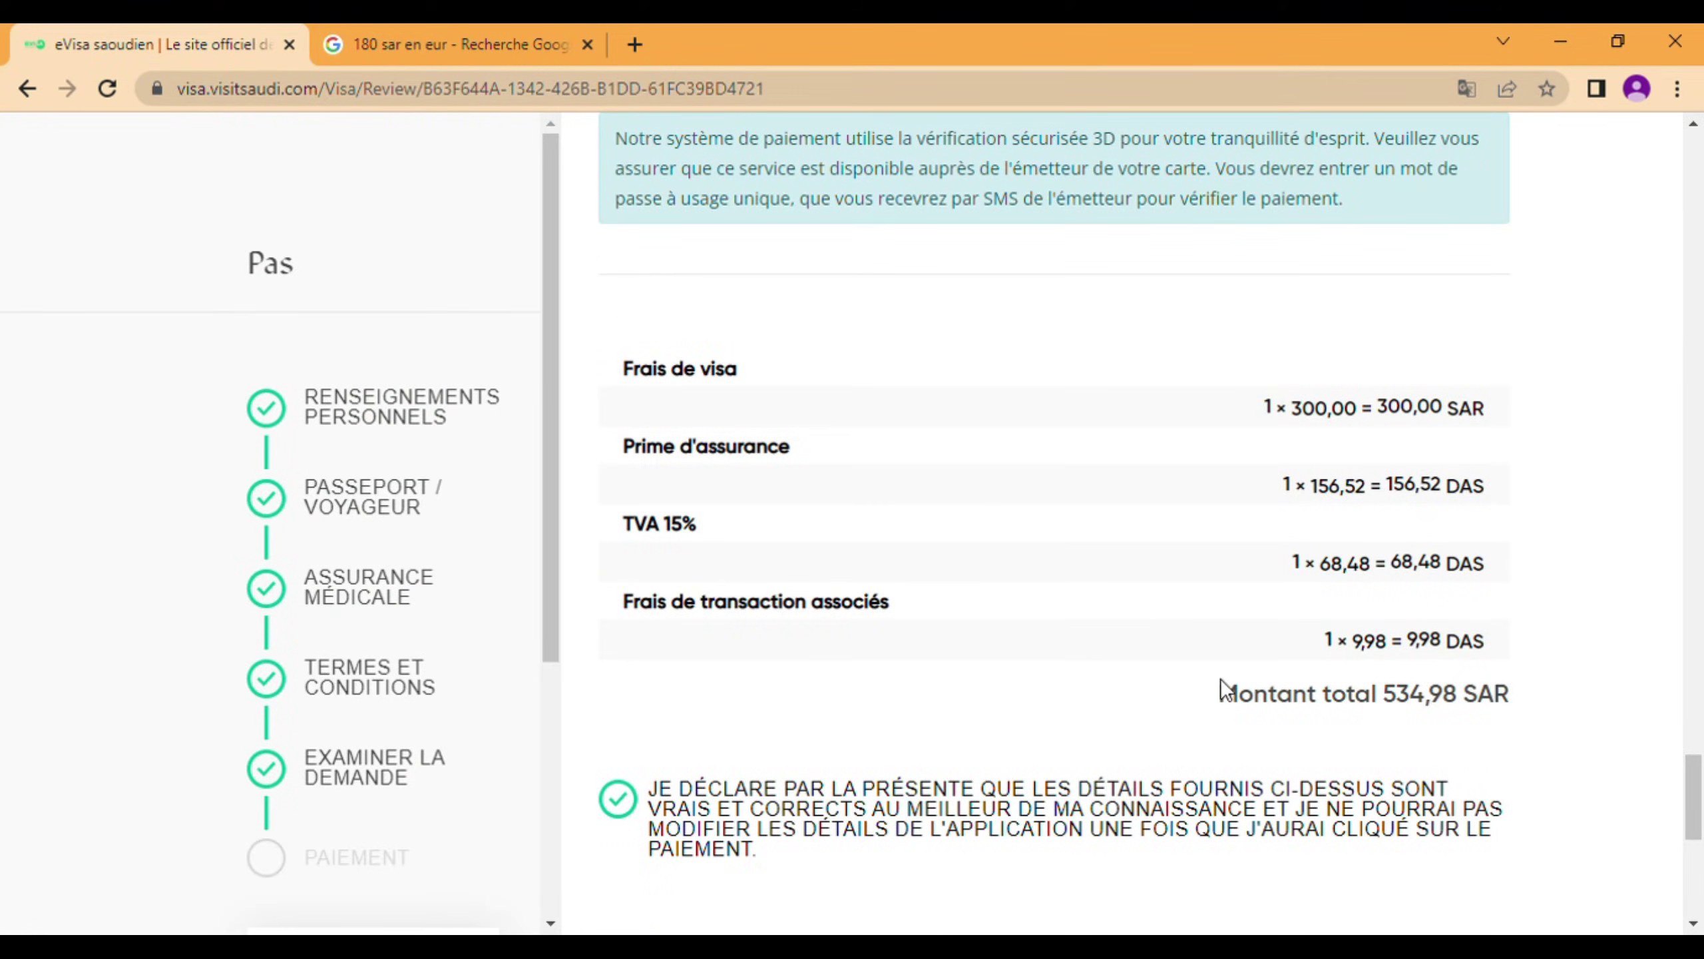
# Step: Scroll the review page down to Accepter et effectuer le paiement and complete payment
pyautogui.scroll(-4, 1218, 678)
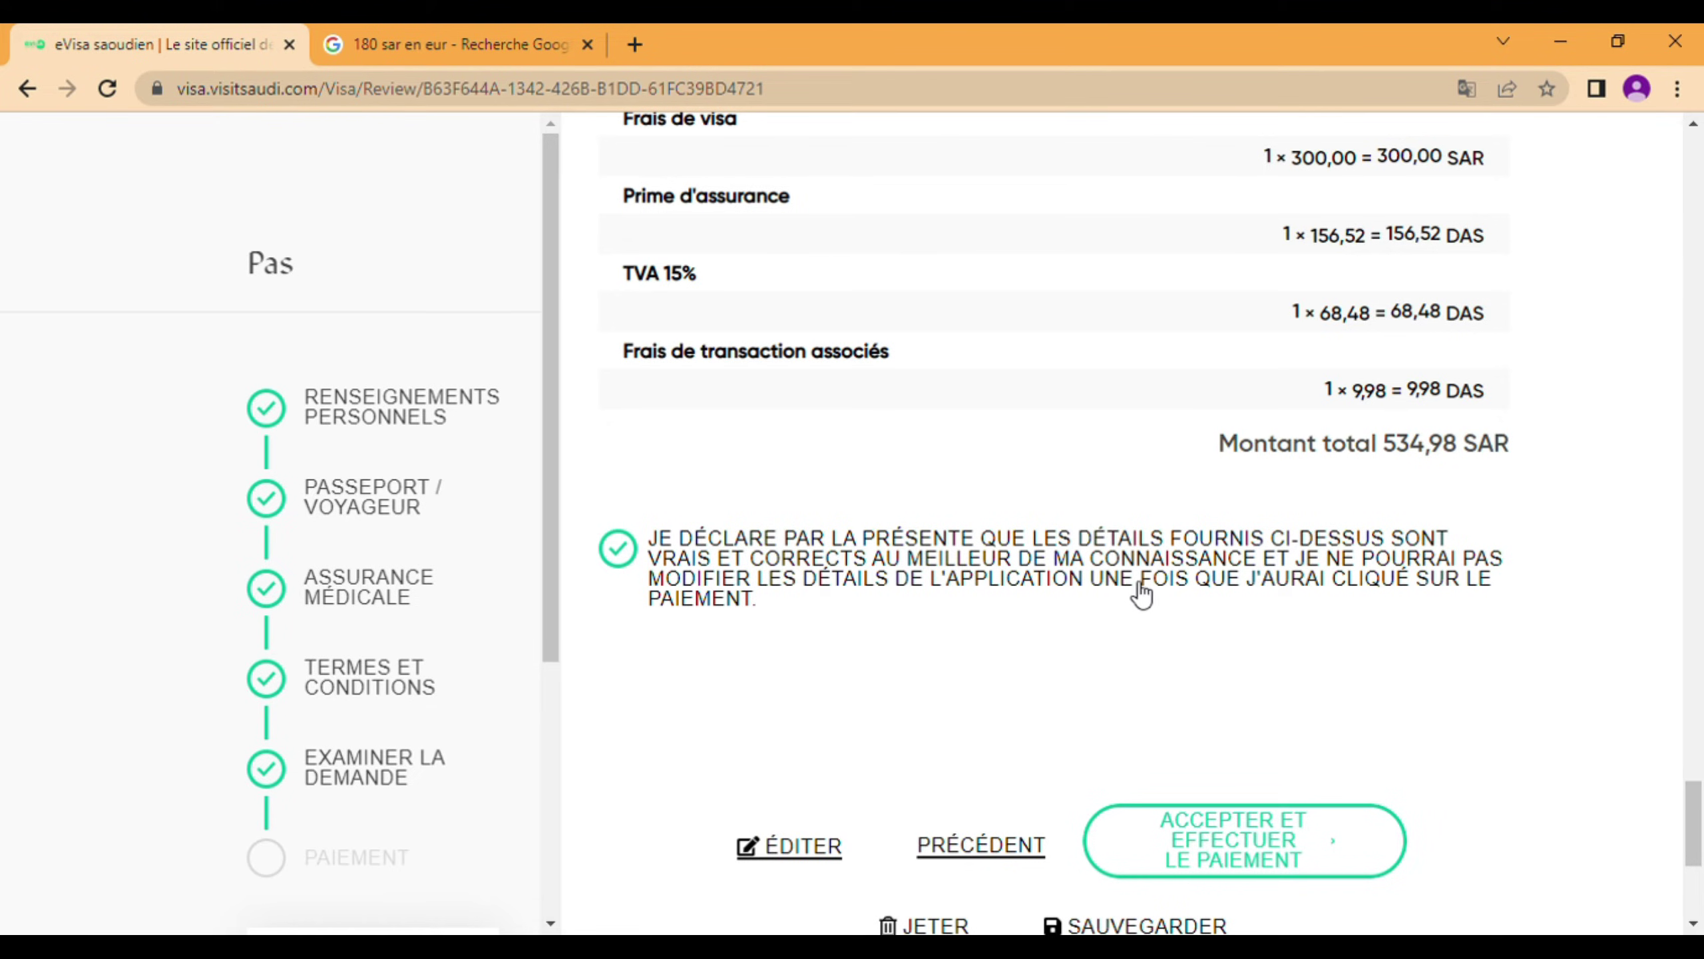
pyautogui.scroll(-2, 1186, 594)
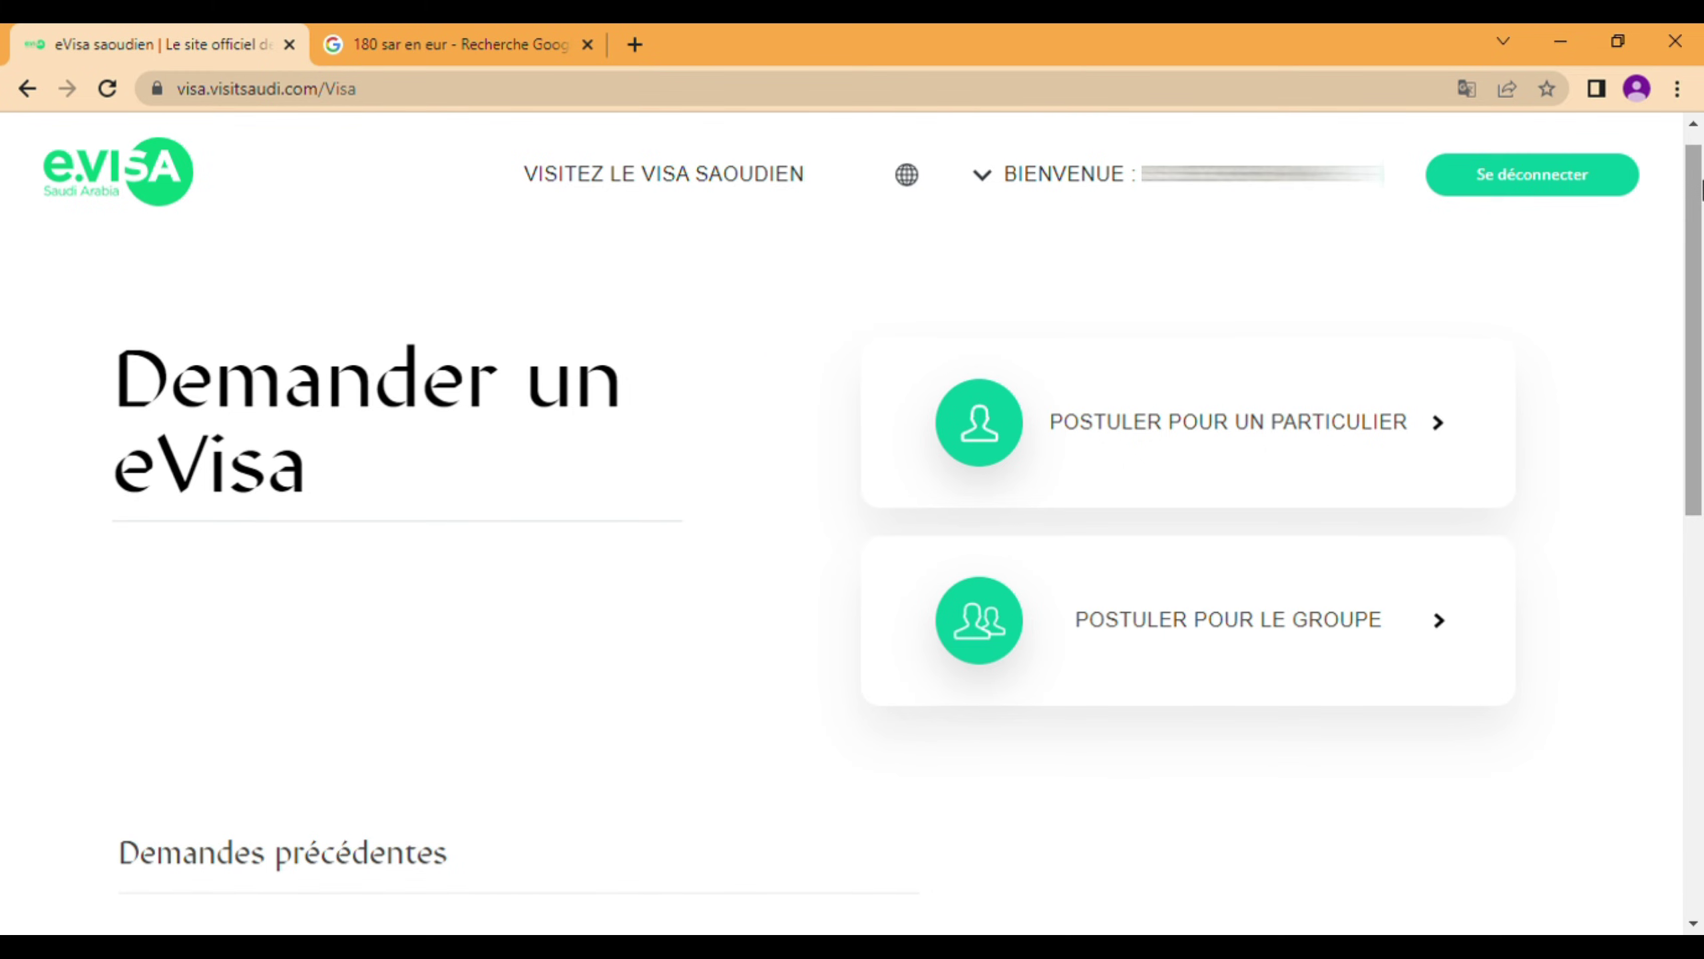
# Step: Scroll down to the Demandes précédentes table showing the application as Visa accordé
pyautogui.scroll(-10, 1694, 470)
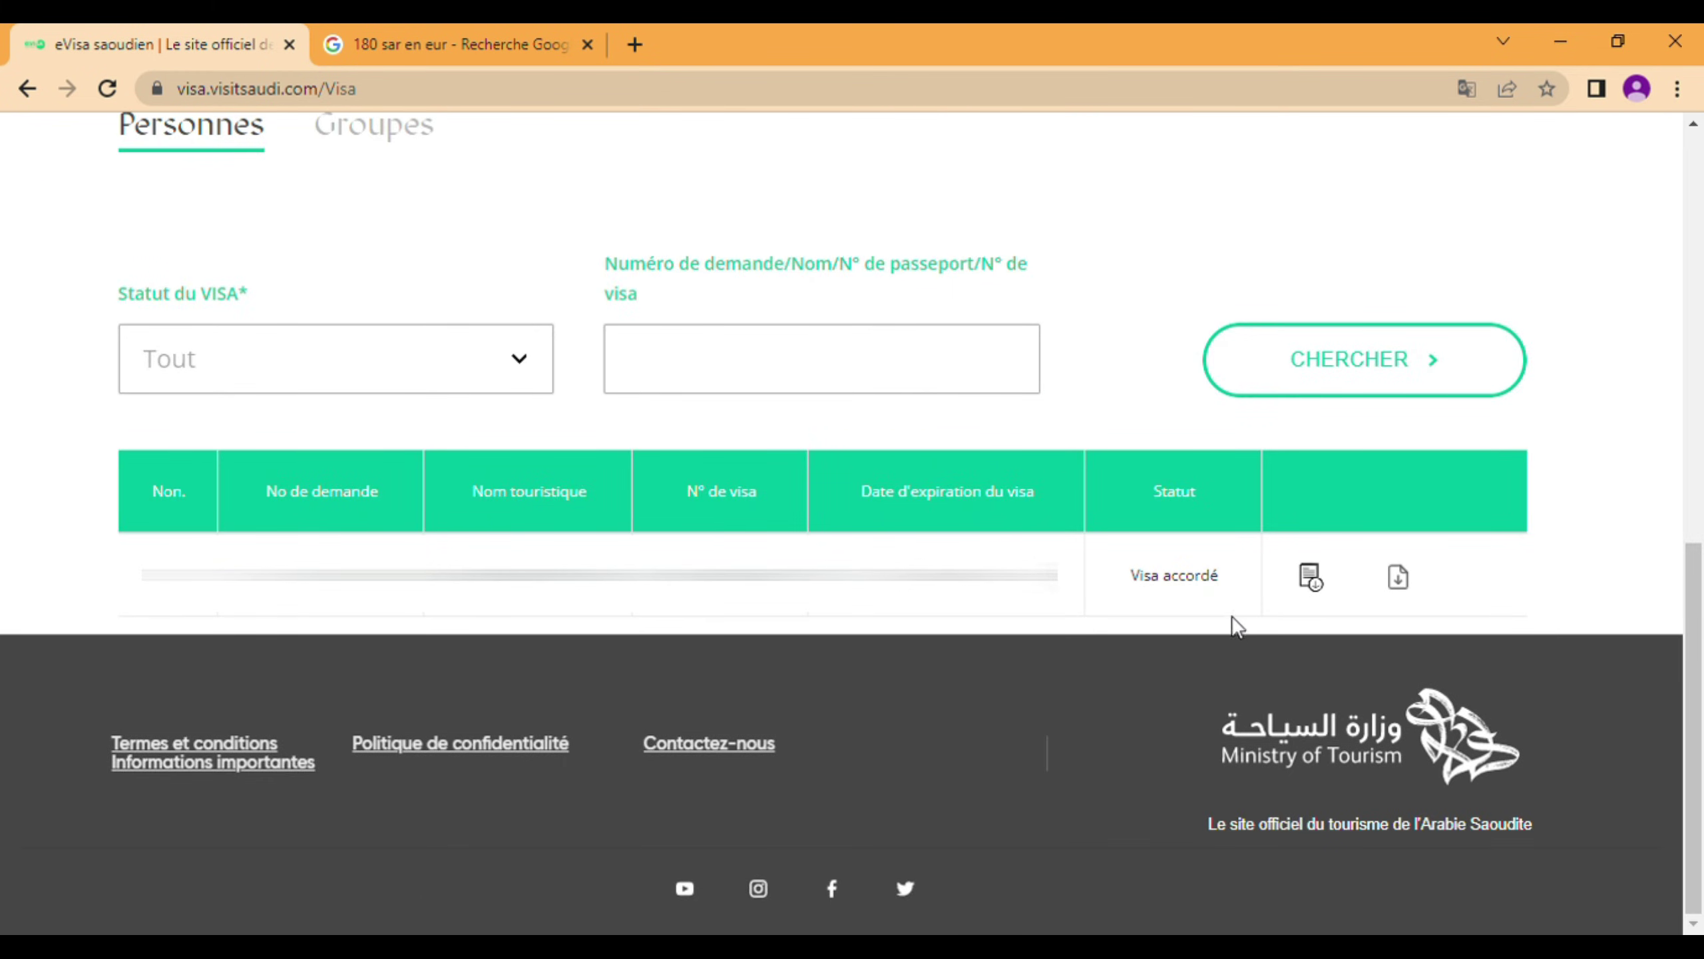